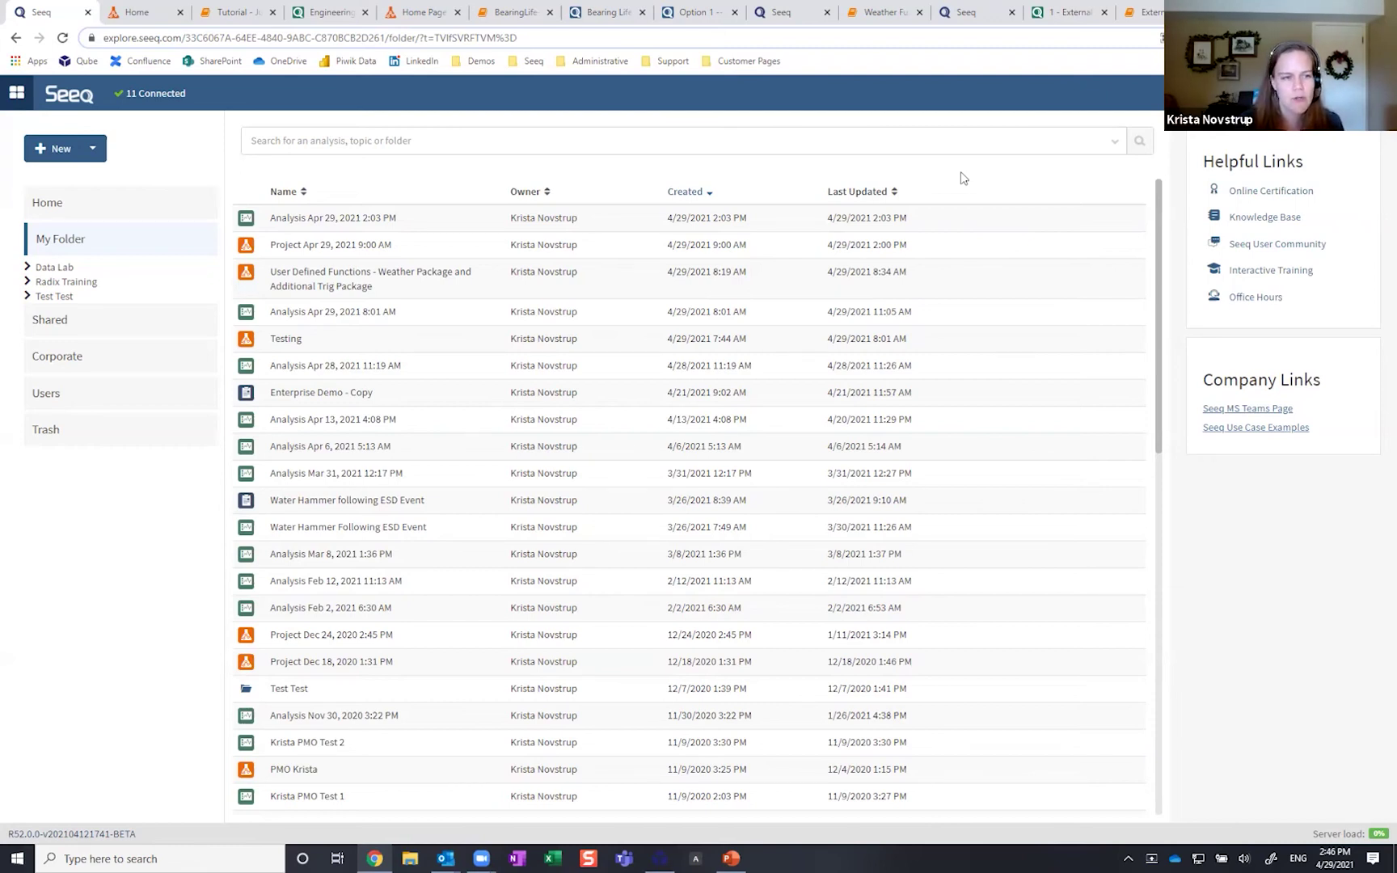
Step: Go to the Seeq home page and create a new Workbench Analysis
click(93, 212)
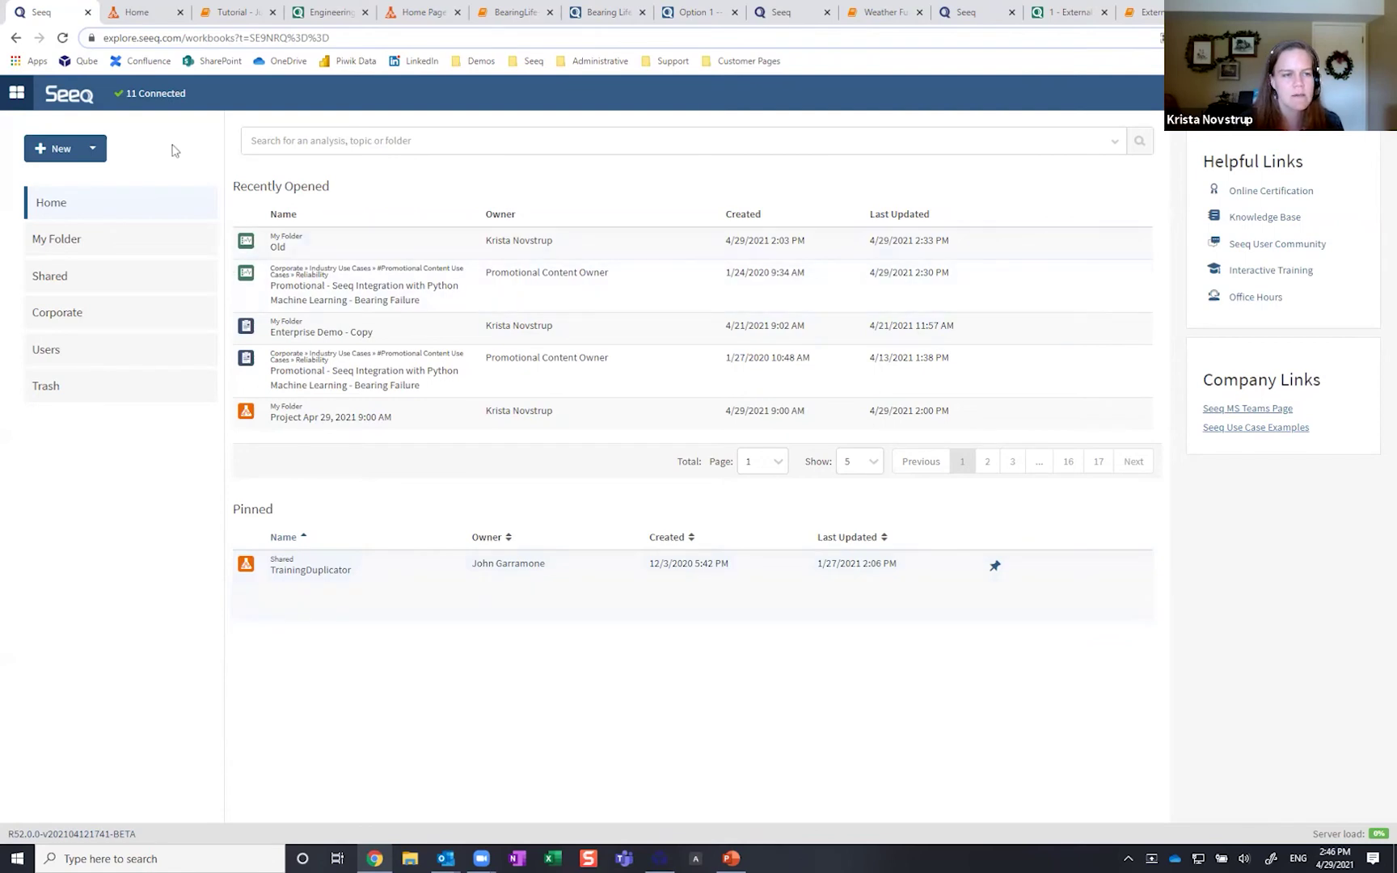
click(94, 148)
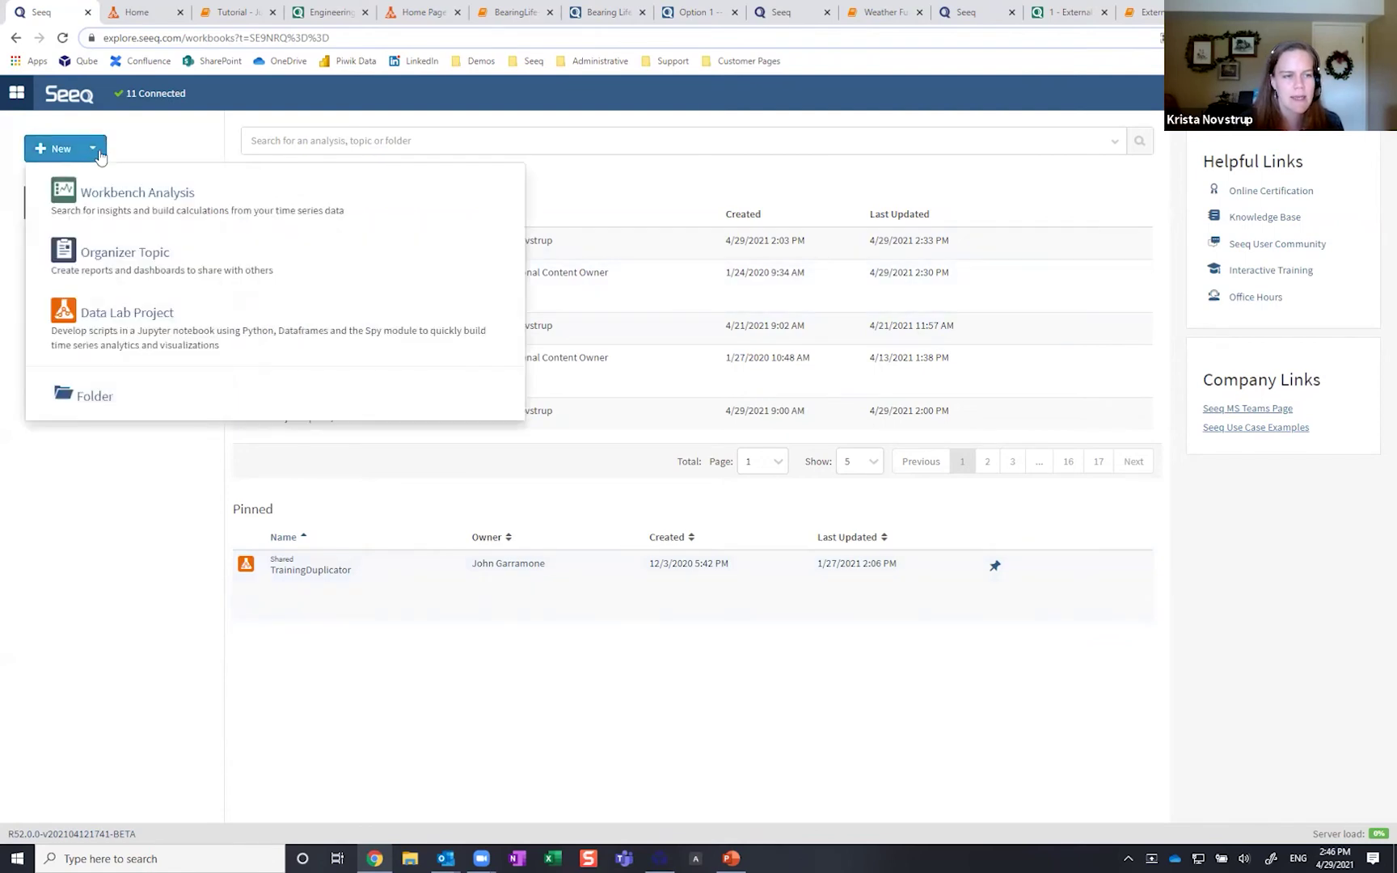
click(231, 201)
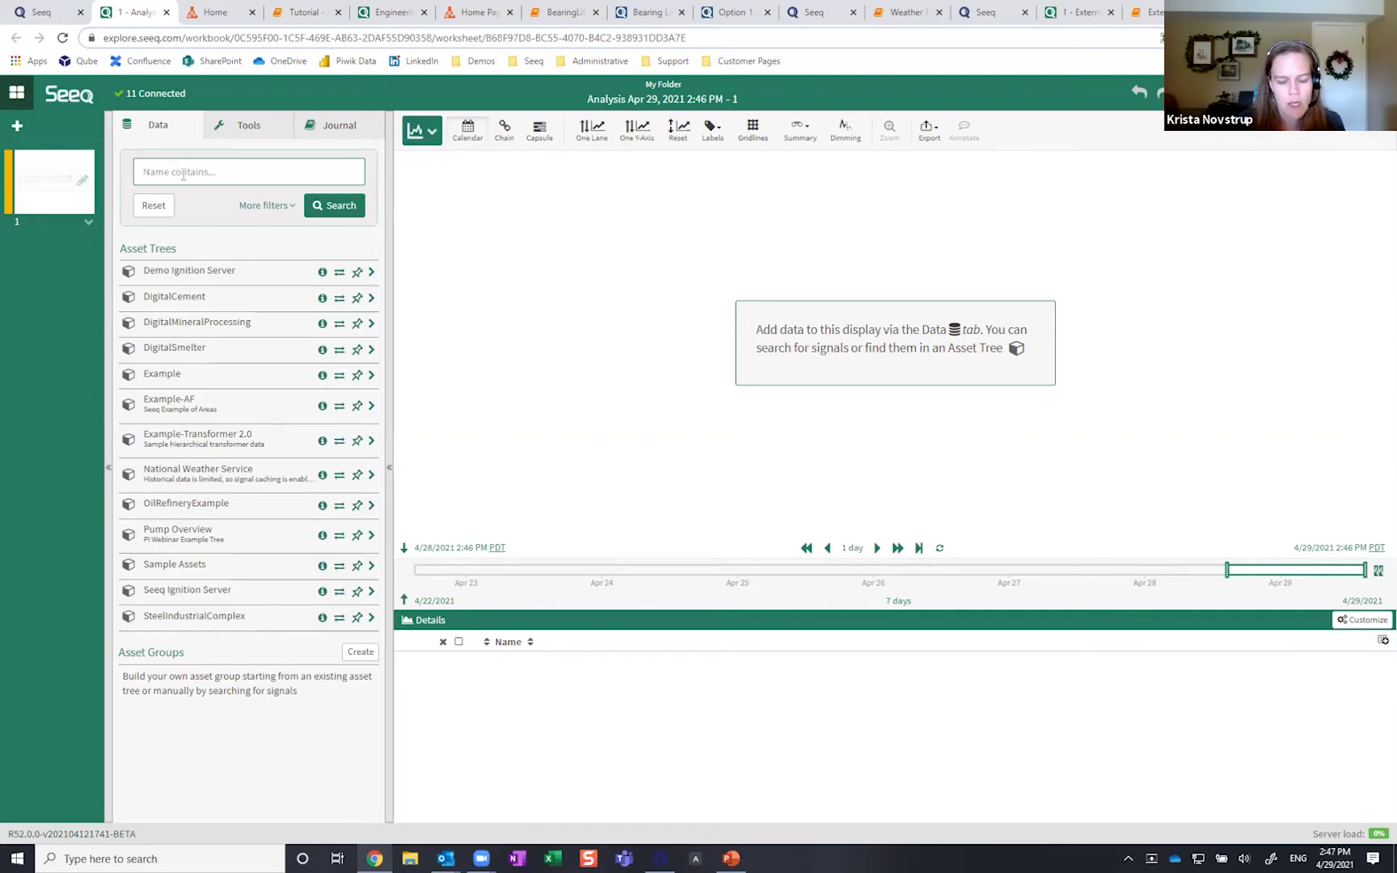
Step: Search the data for "Feed*Seeq" and add the Feed Rate-Seeq signal from Example Data to the trend
text(Fee)
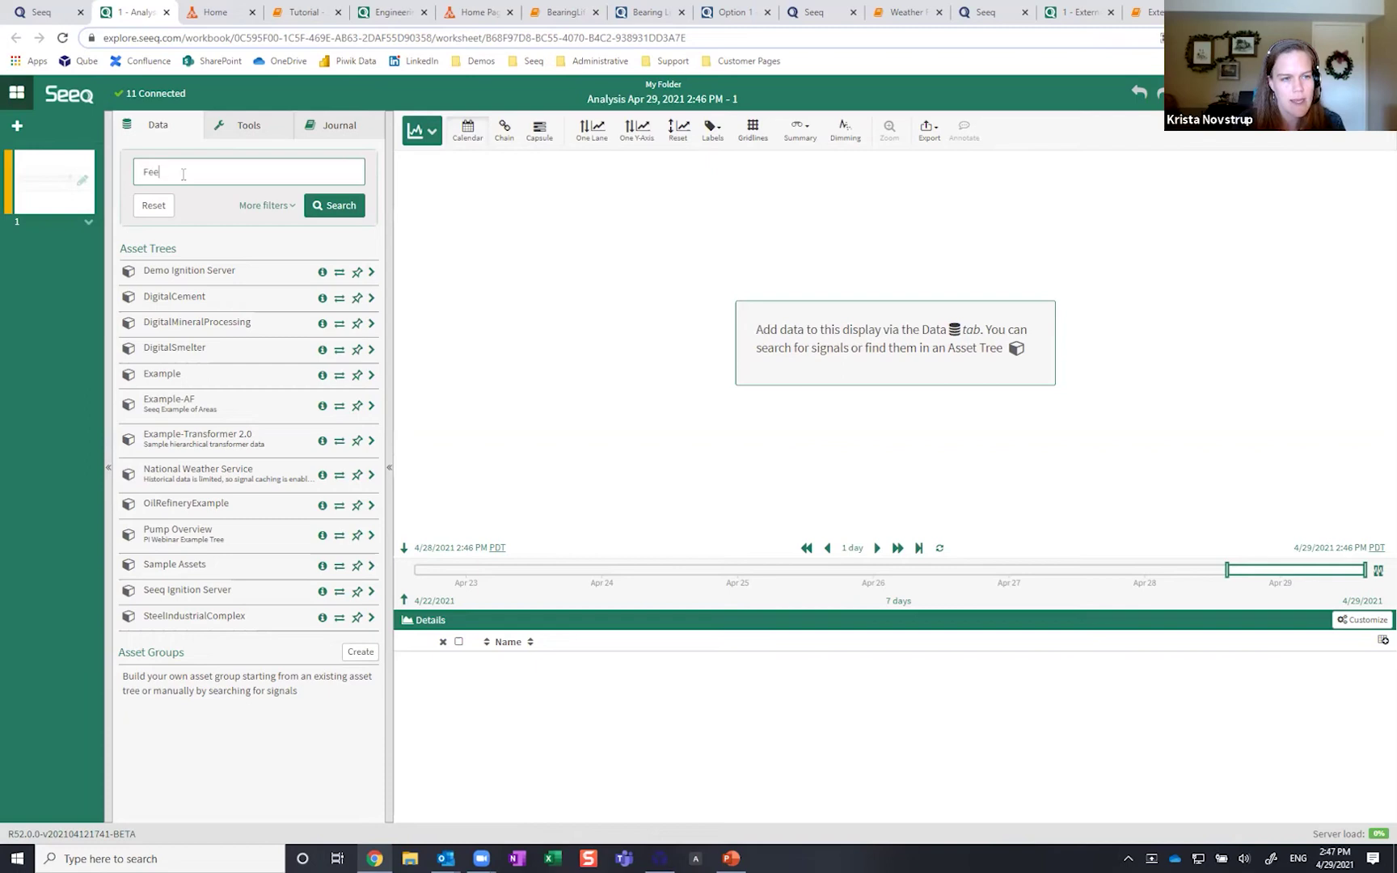
text(d*Seeq)
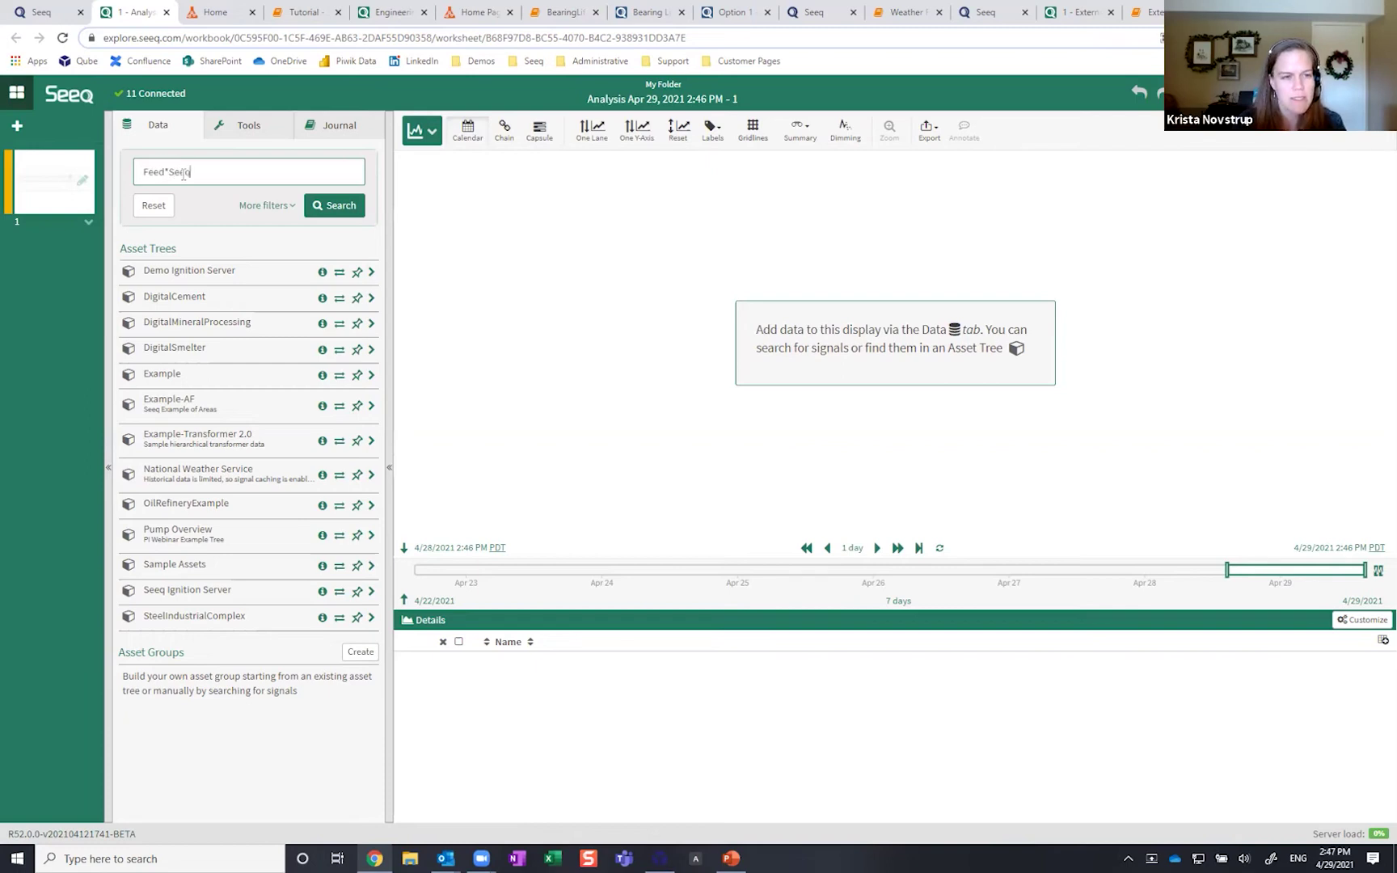
key(Return)
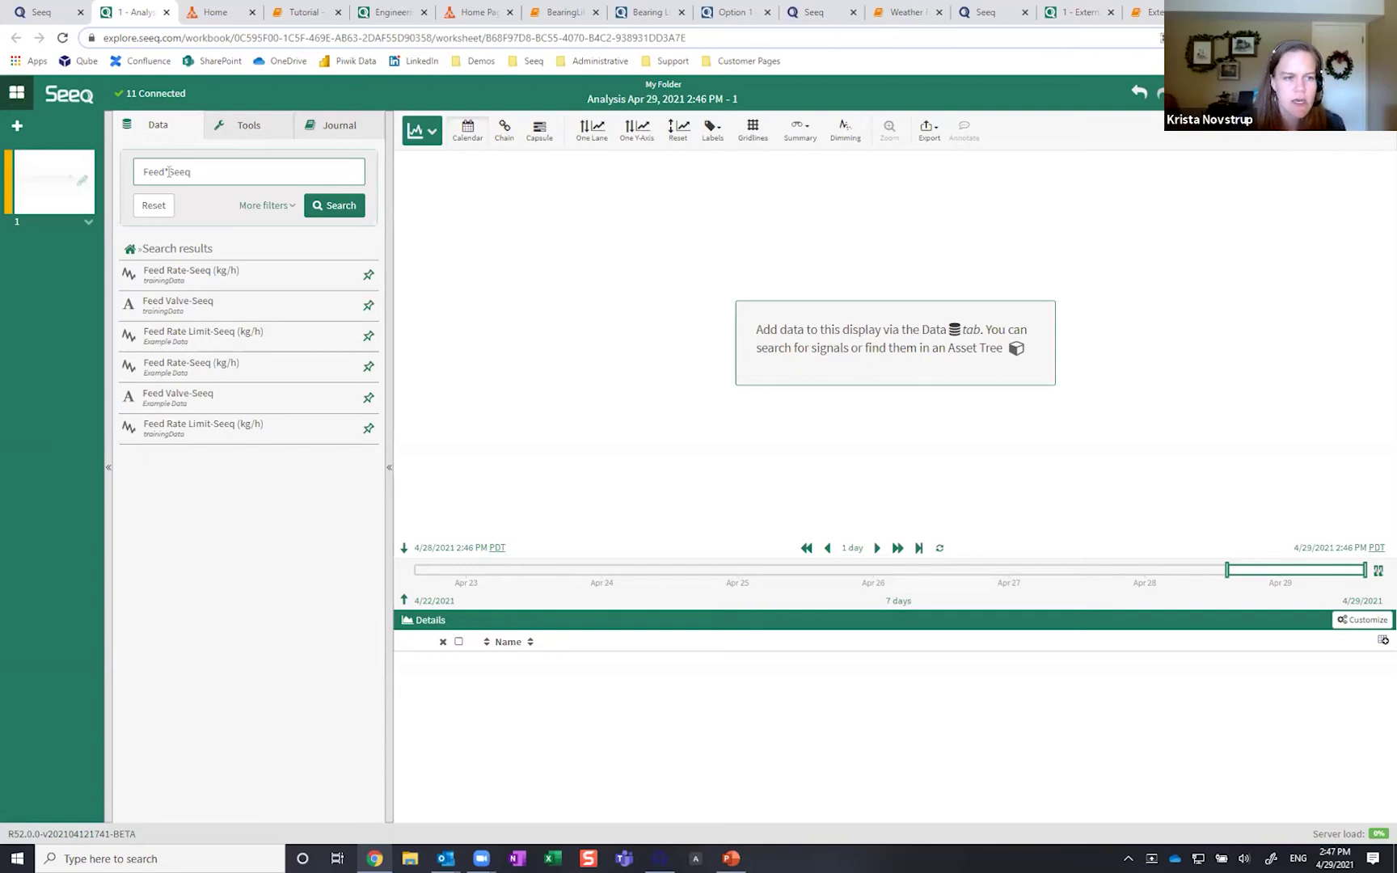
click(227, 369)
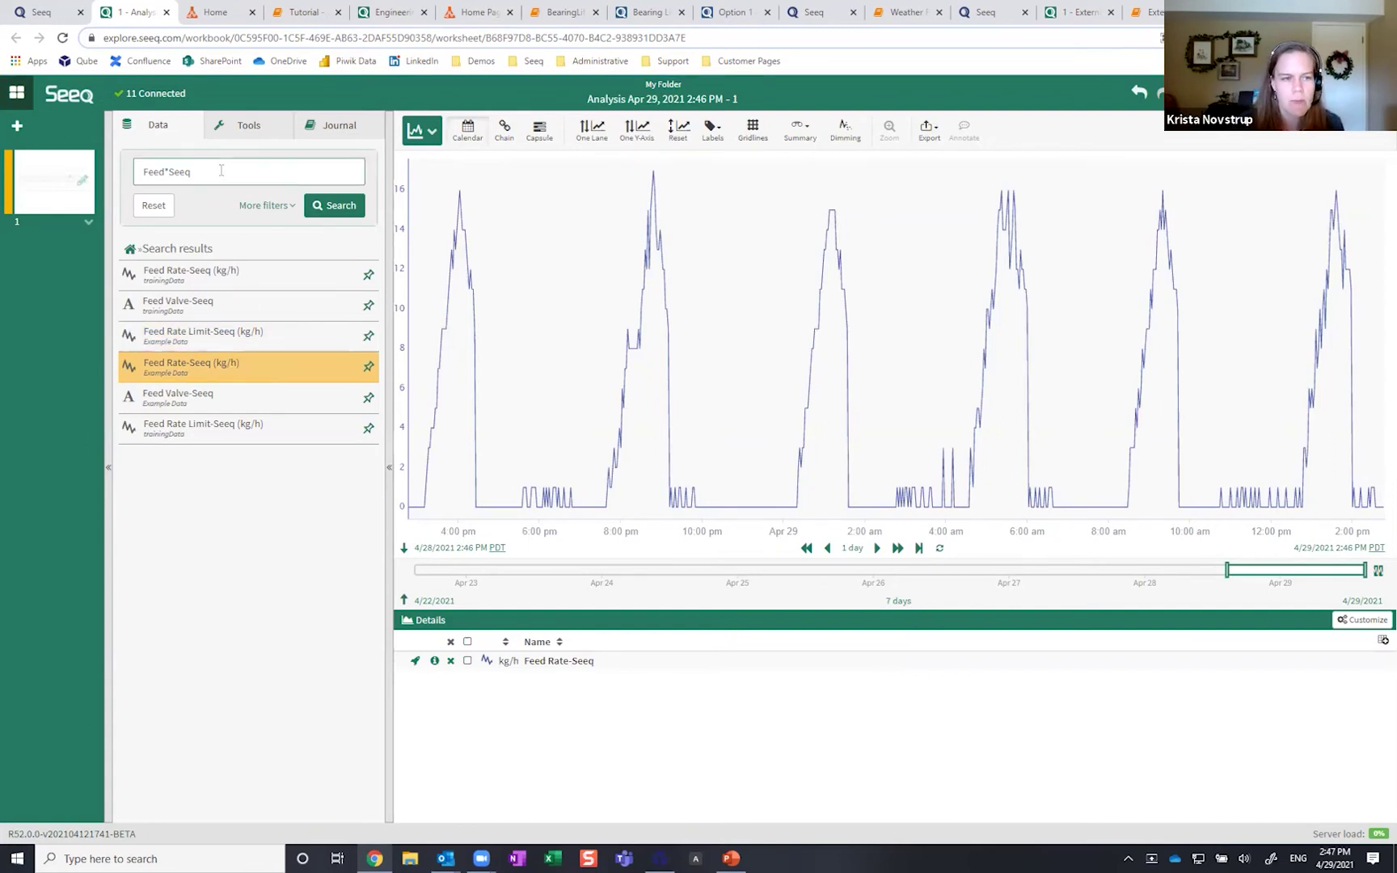
Step: Search the data for "Area A*Temp*" and add the Area A_Temperature signal to the trend
drag(191, 171, 145, 170)
text(A)
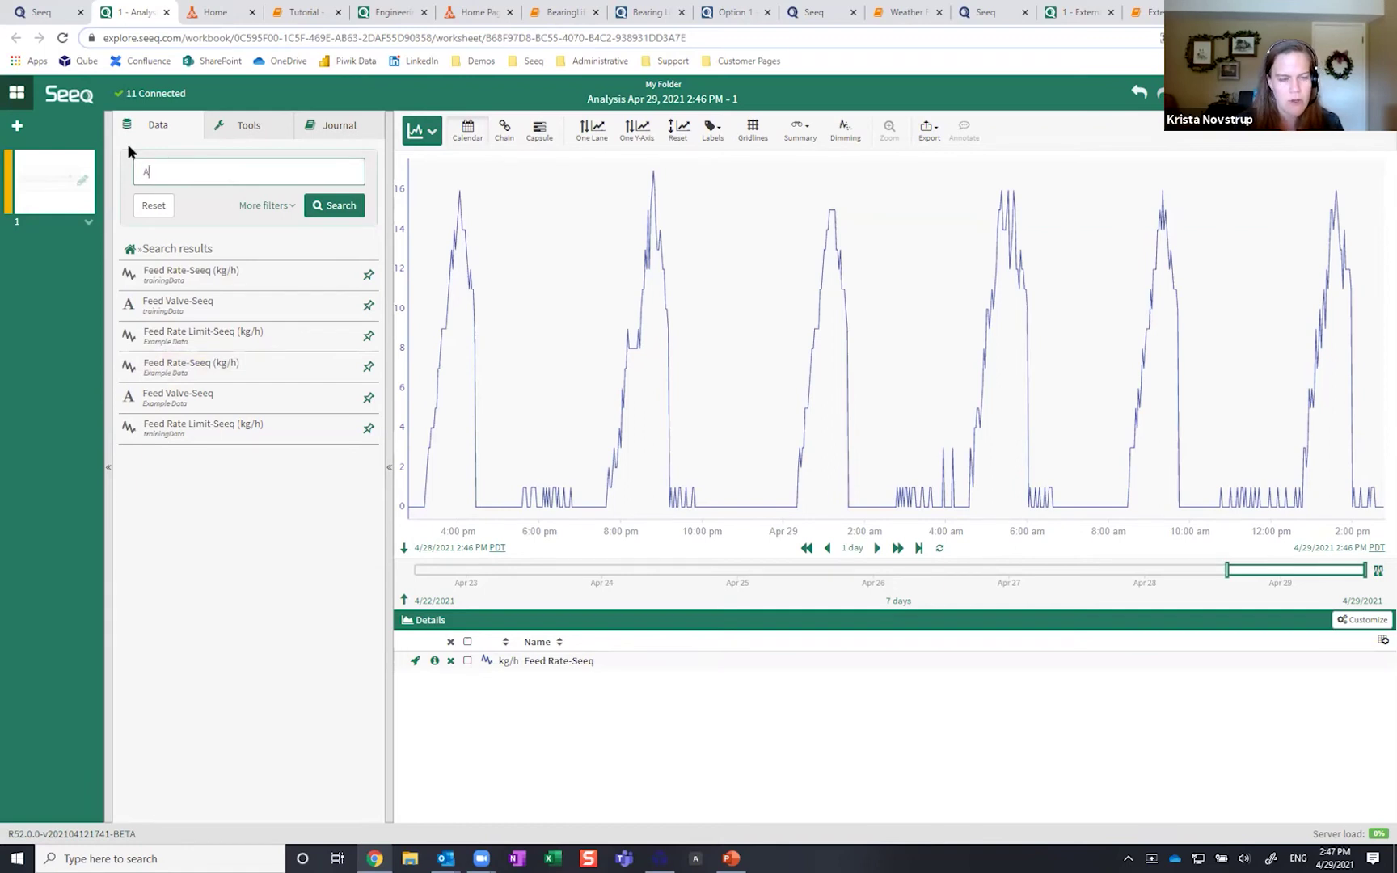
text(rea A*)
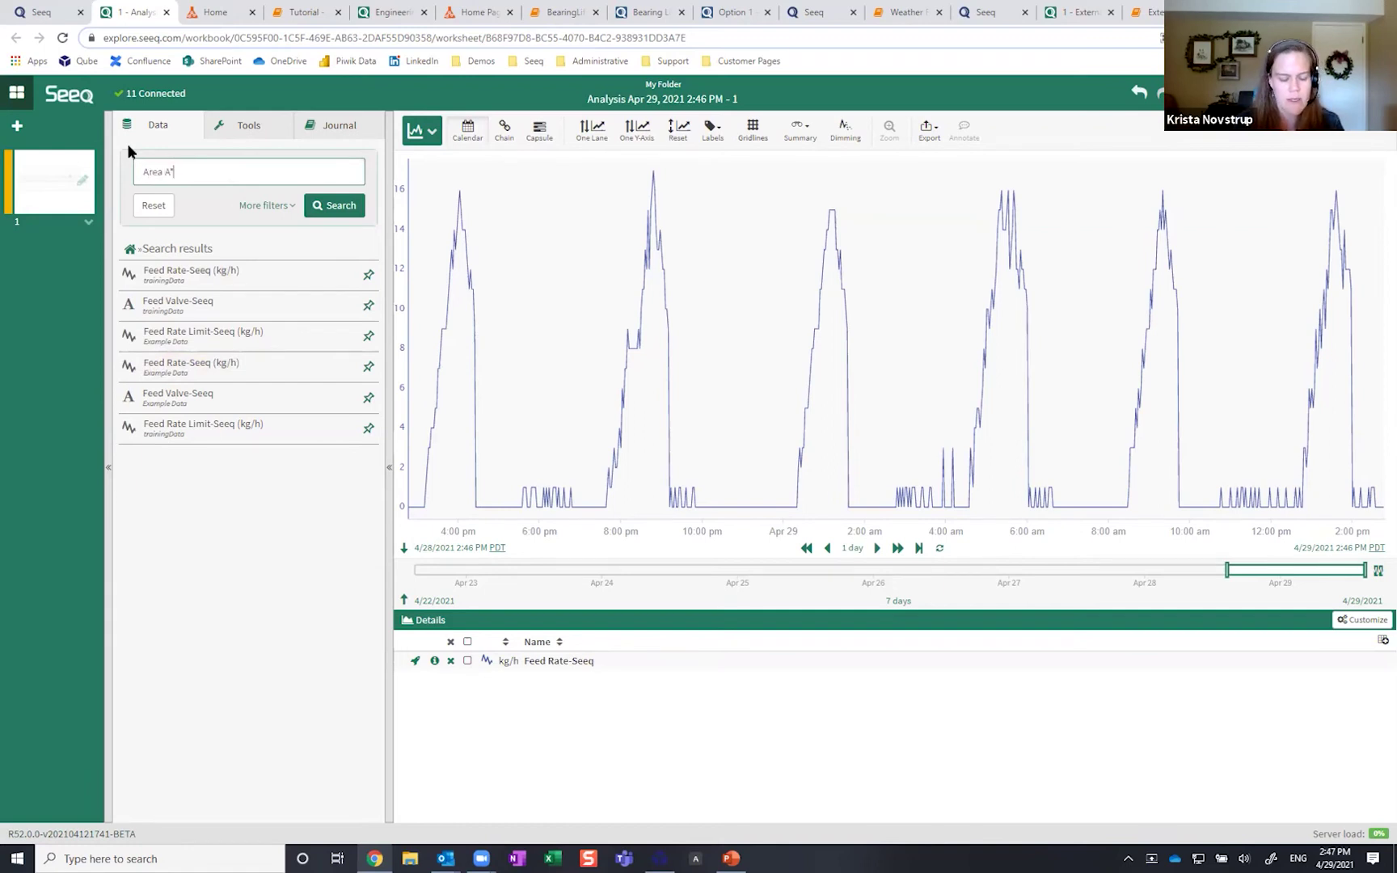
text(Temp*)
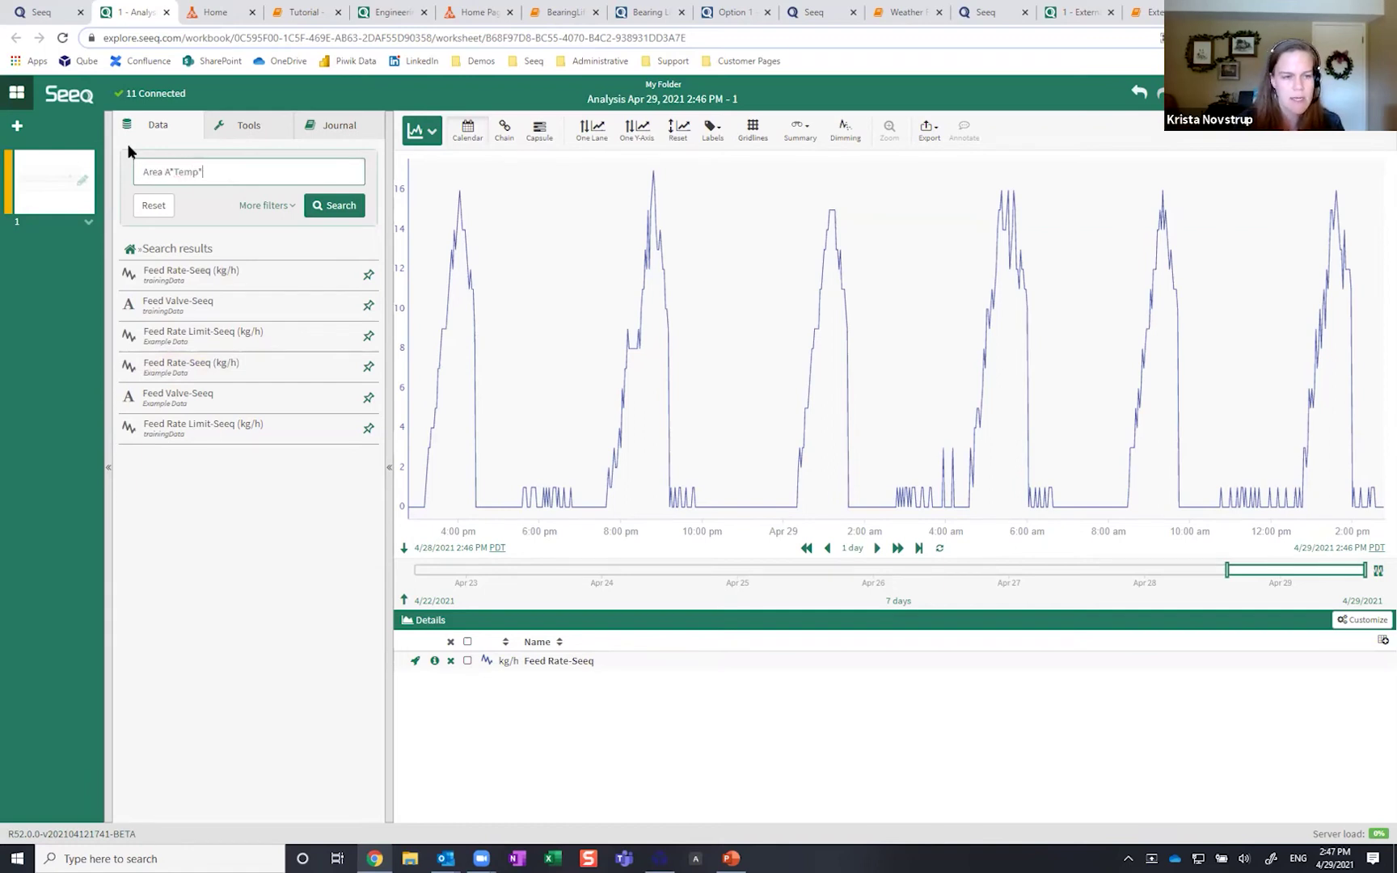
key(Return)
click(226, 285)
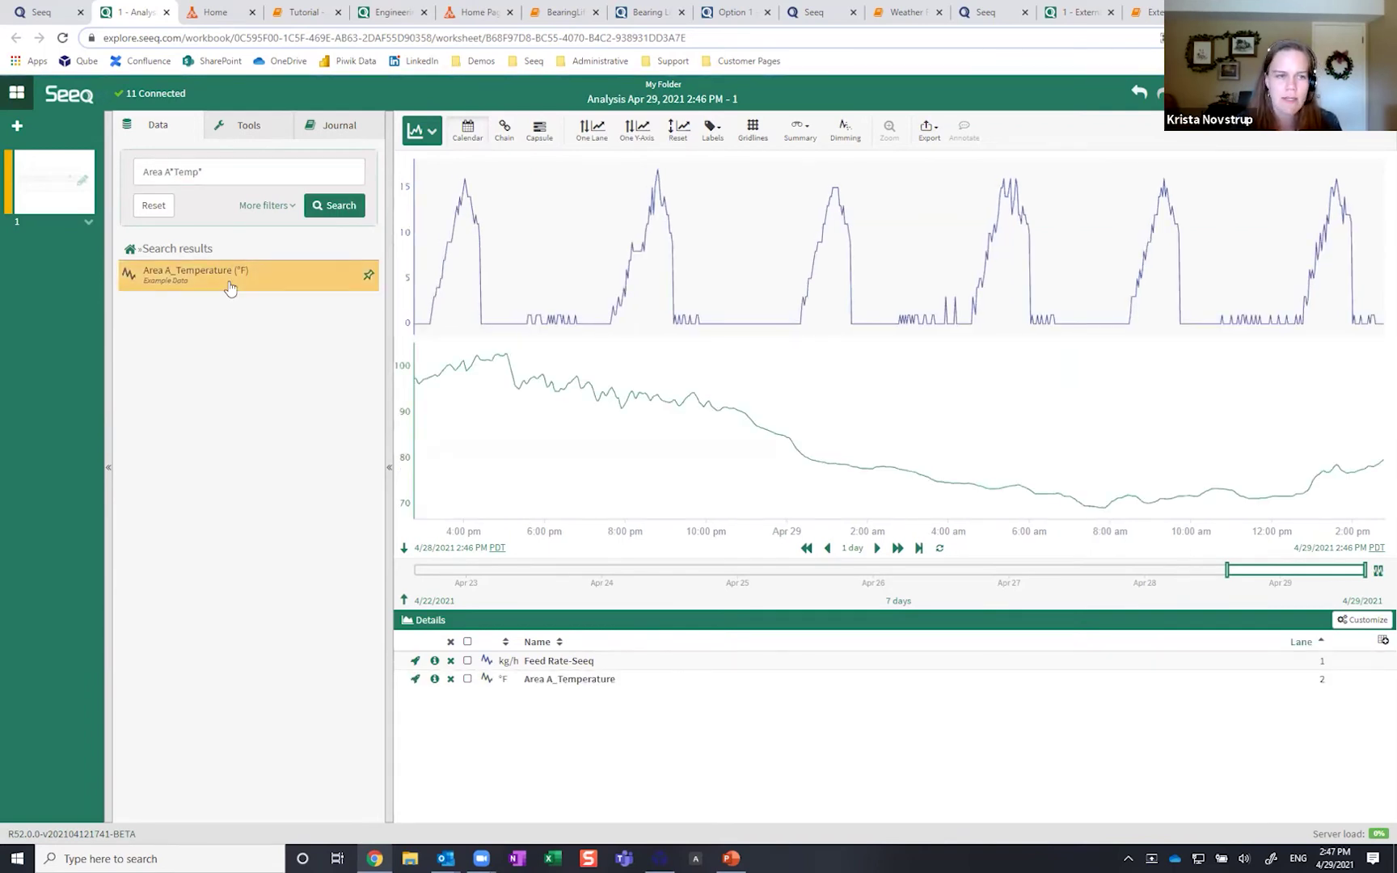
Step: Review the list of connected data sources and their status, then close it
click(159, 96)
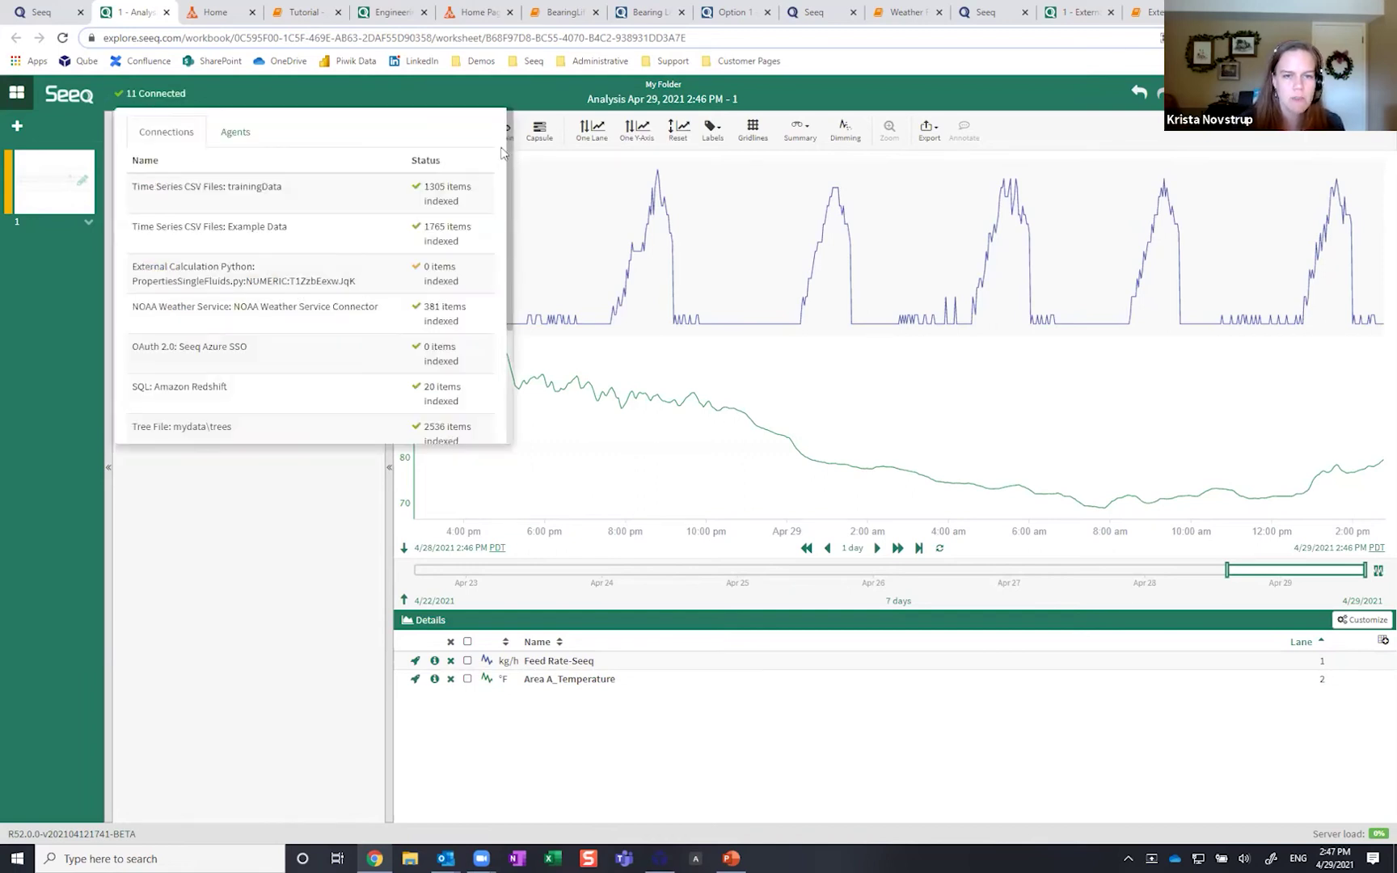
drag(510, 148, 426, 100)
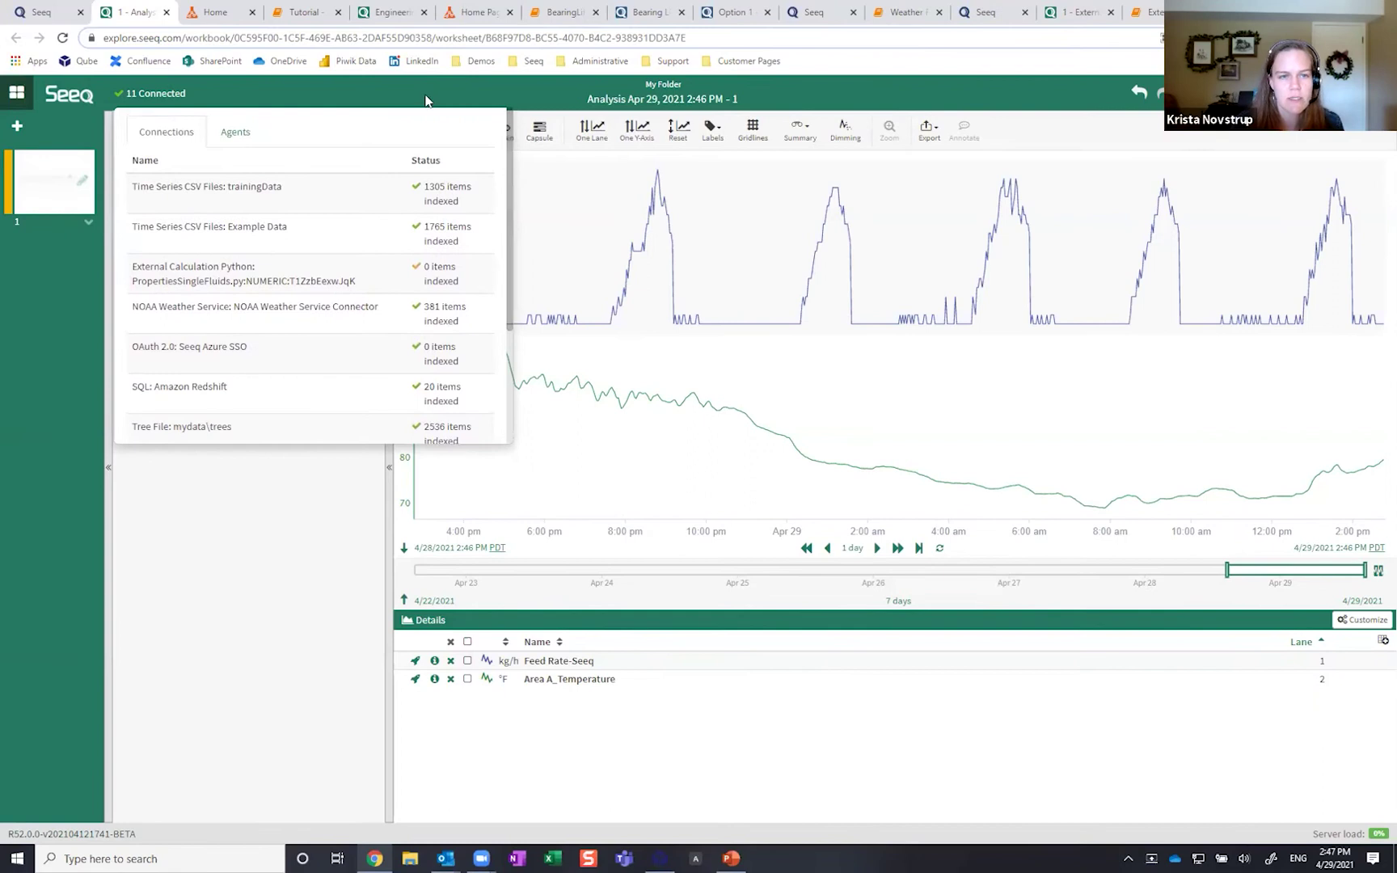
click(426, 101)
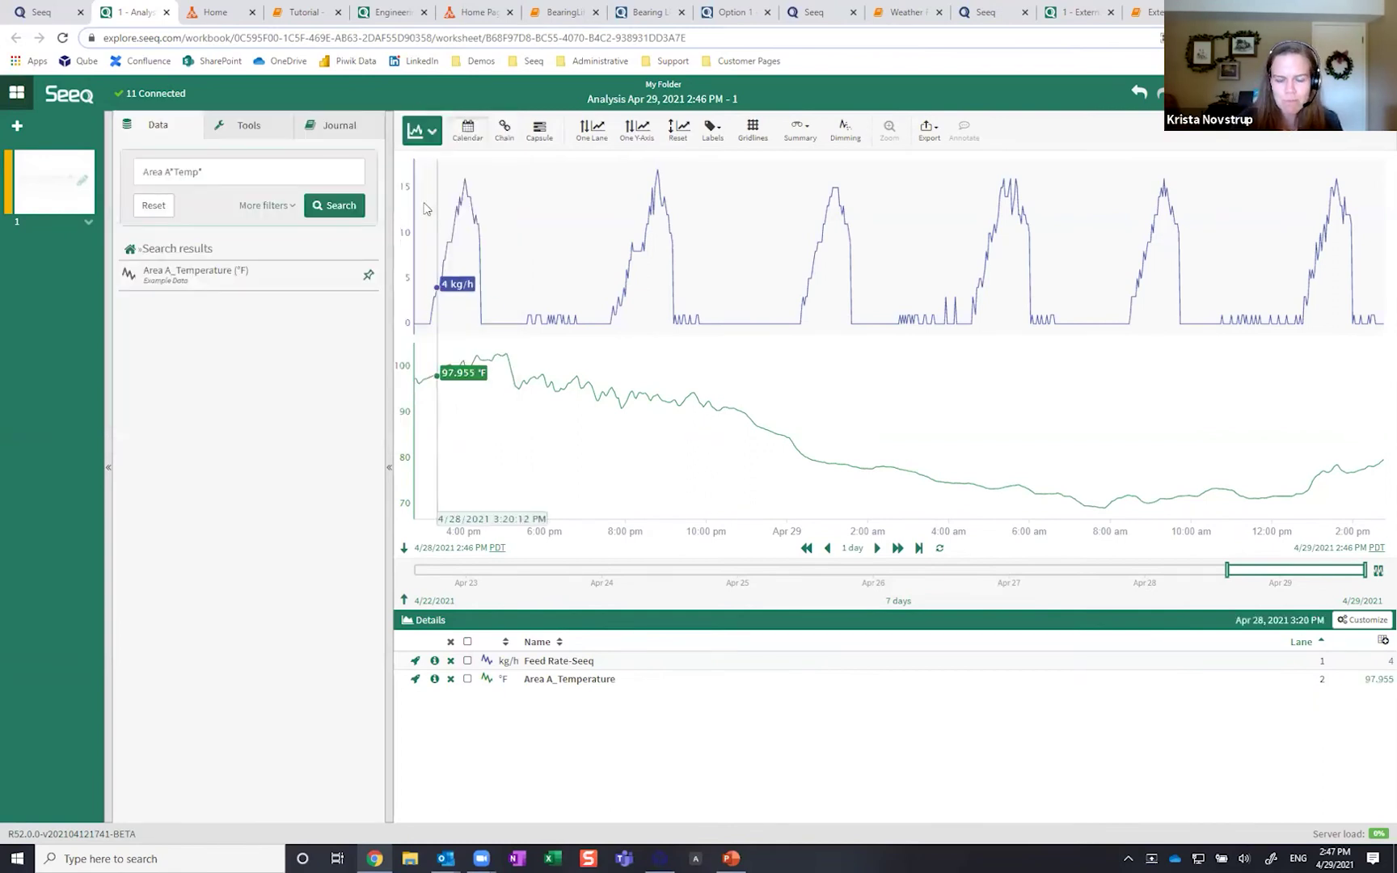
Step: Extend the displayed time range to 1 month and zoom the trend in to about 5.1 days, from 4/4/2021 to 4/9/2021
click(404, 600)
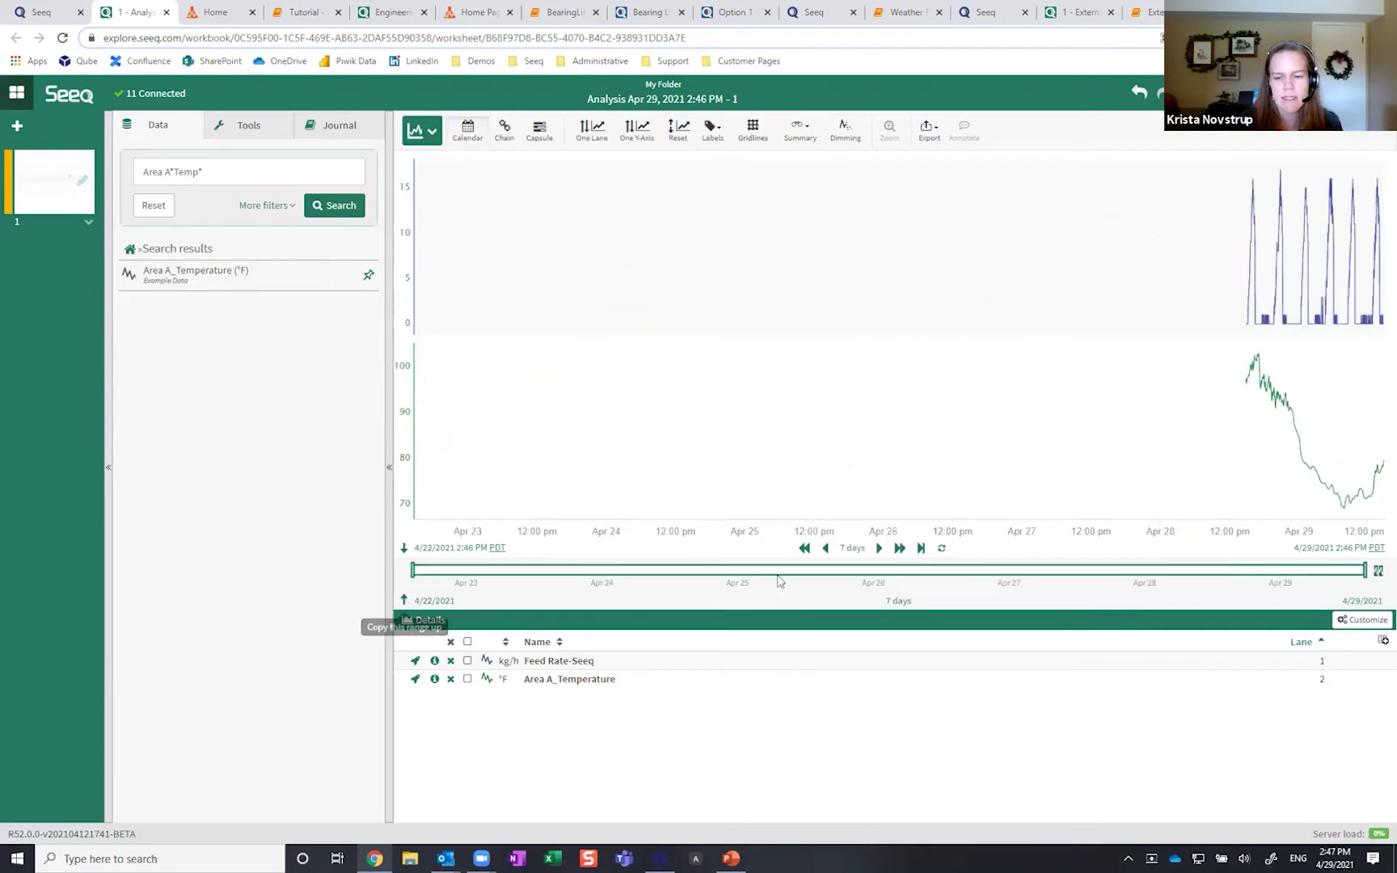
click(858, 548)
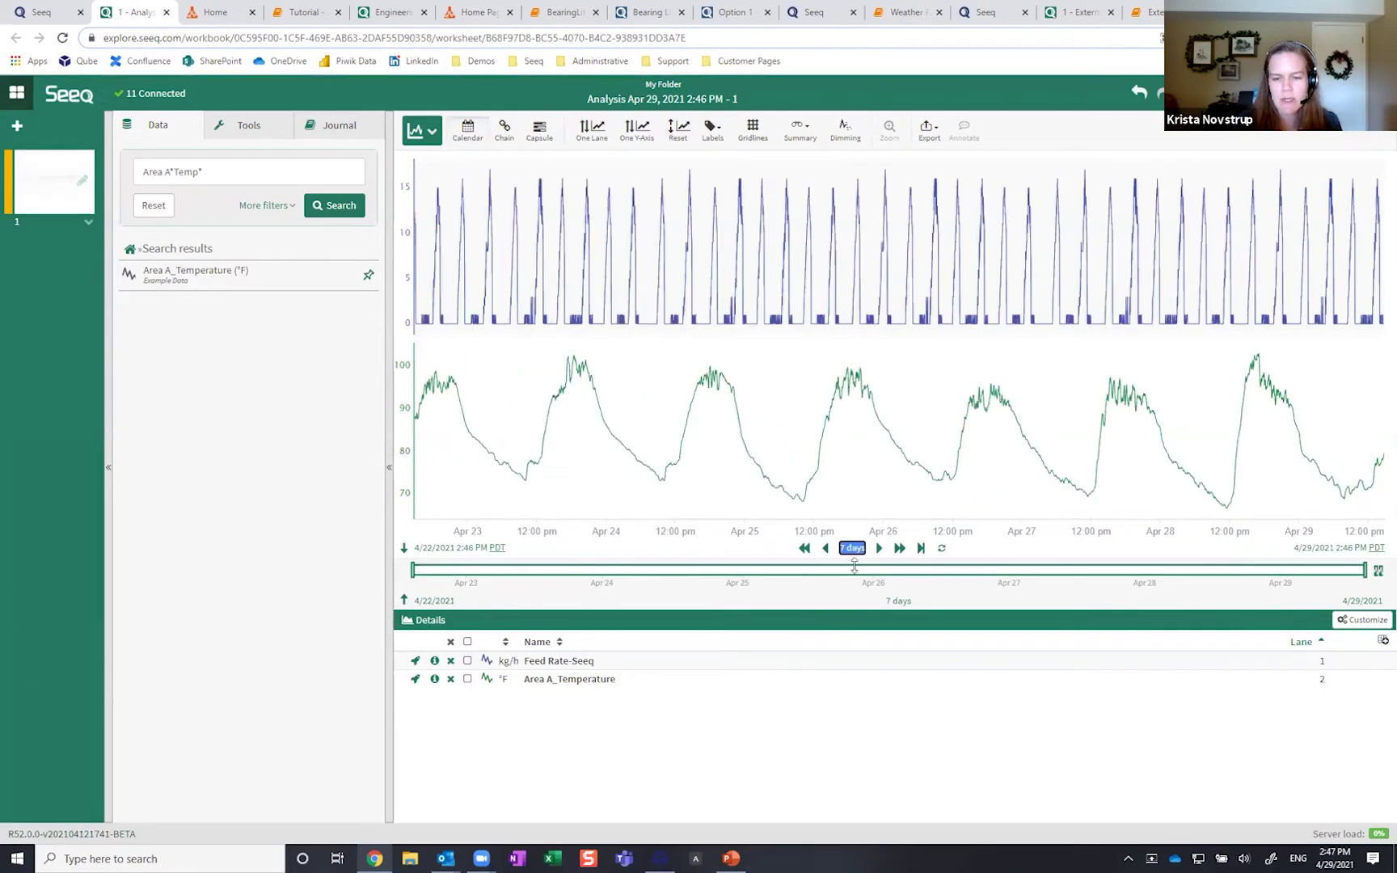
text(1 month)
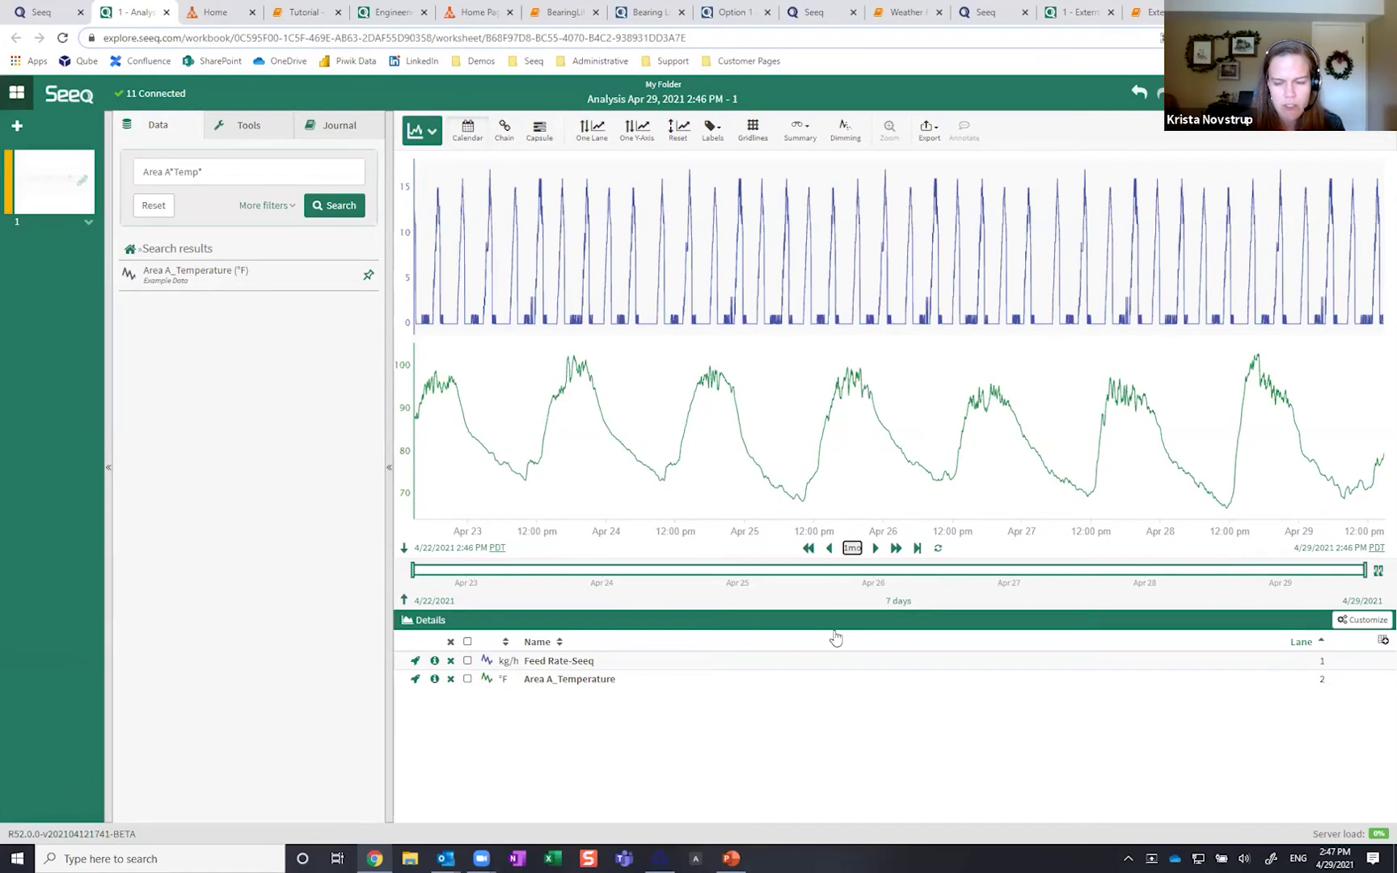
key(Return)
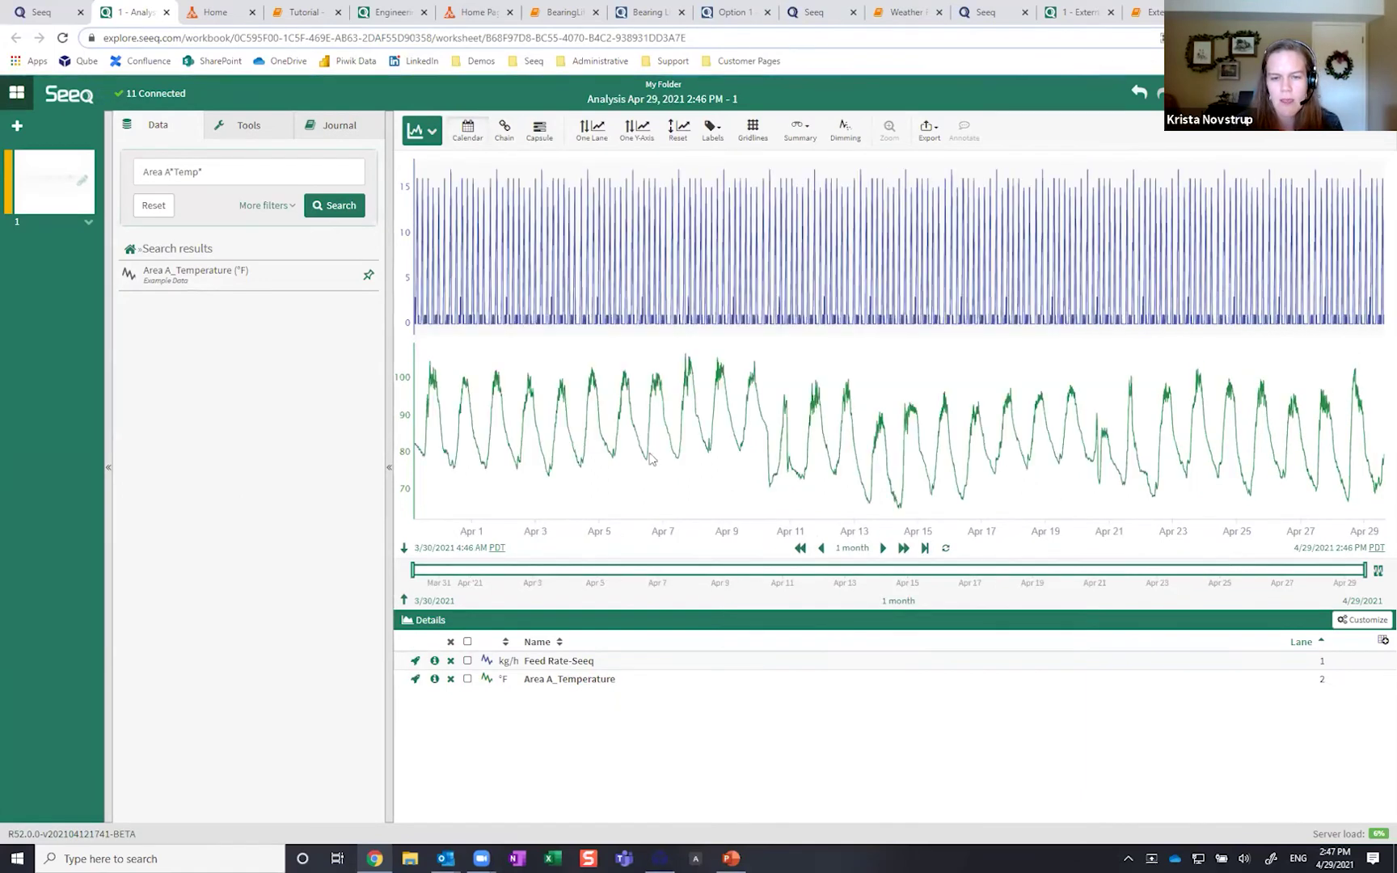
drag(587, 456, 751, 469)
click(890, 129)
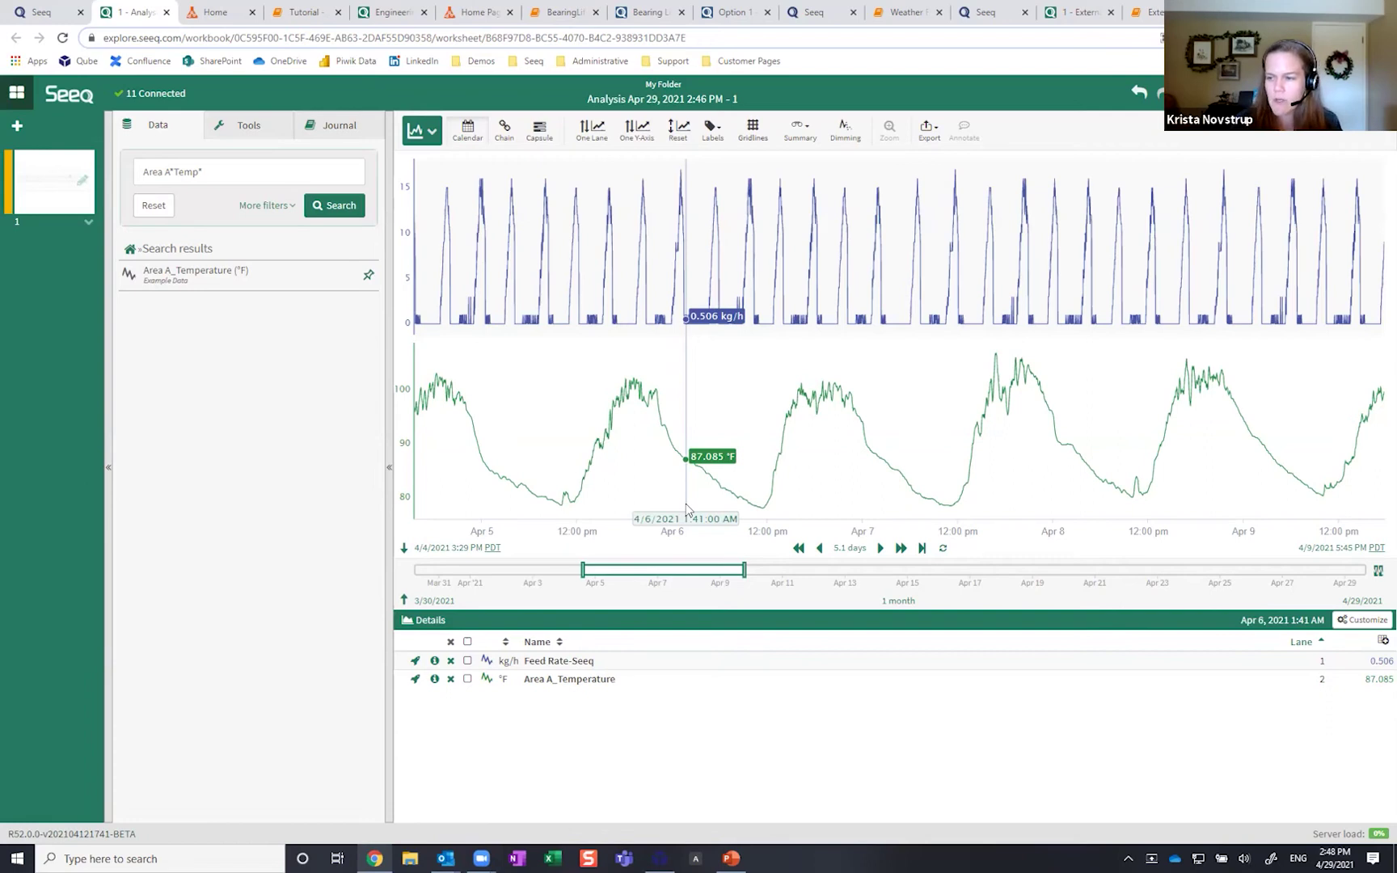
Step: Examine the item properties of Feed Rate-Seeq, including the advanced datasource details, and close them
click(434, 660)
scroll(247, 683, down, 3)
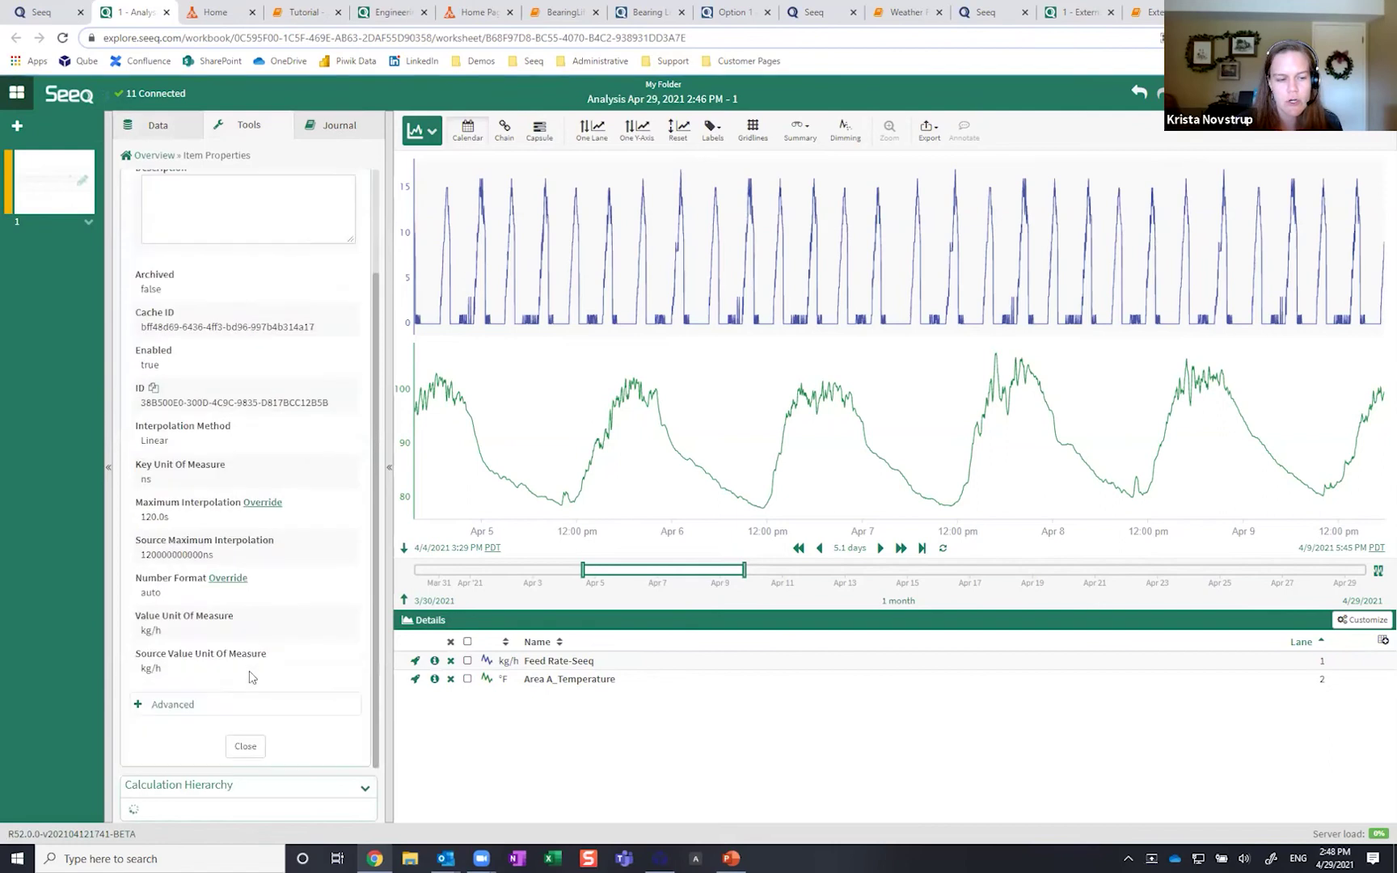
click(212, 703)
scroll(247, 683, down, 2)
scroll(246, 683, down, 2)
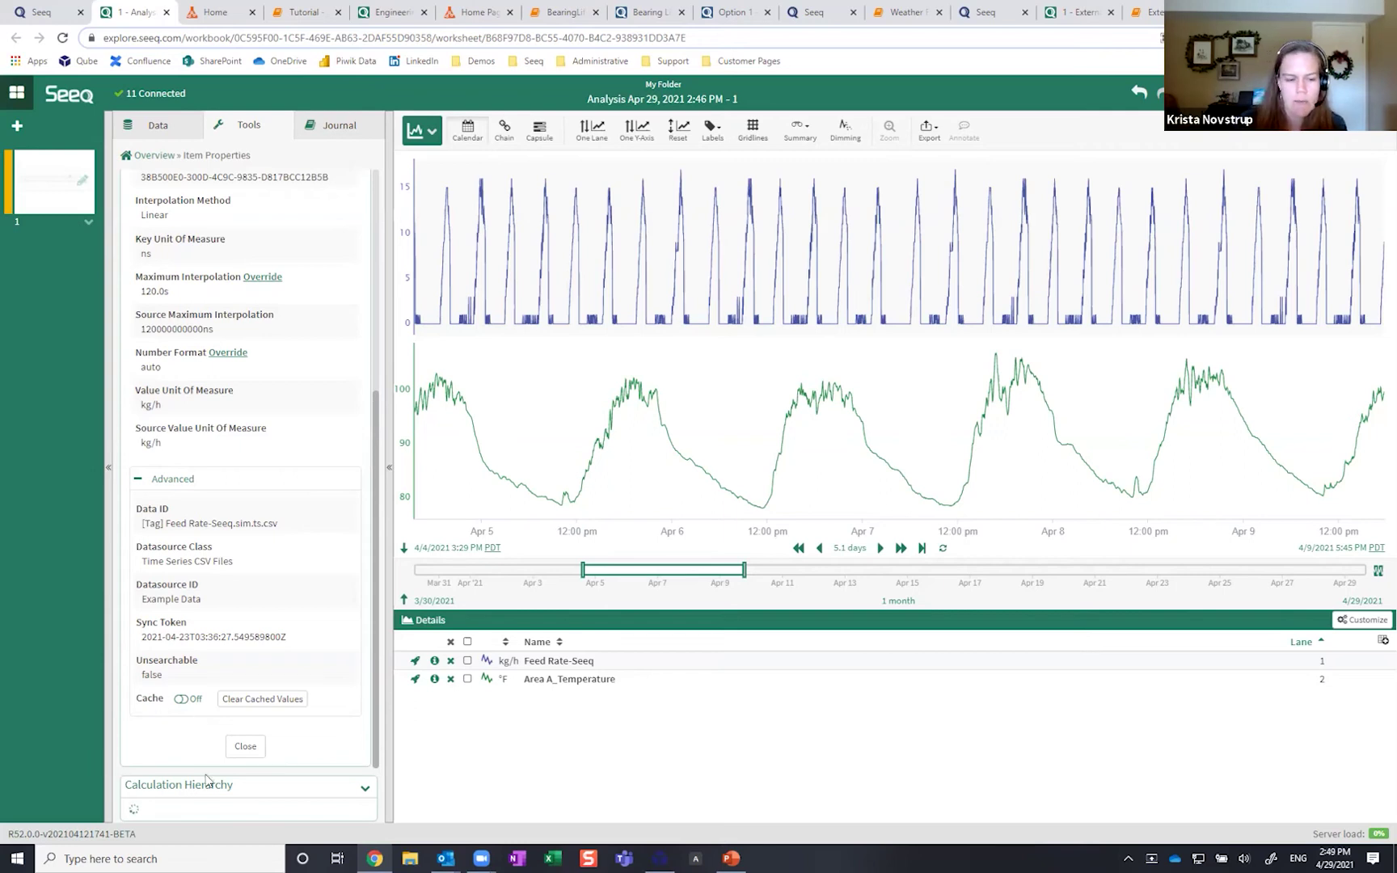
click(246, 746)
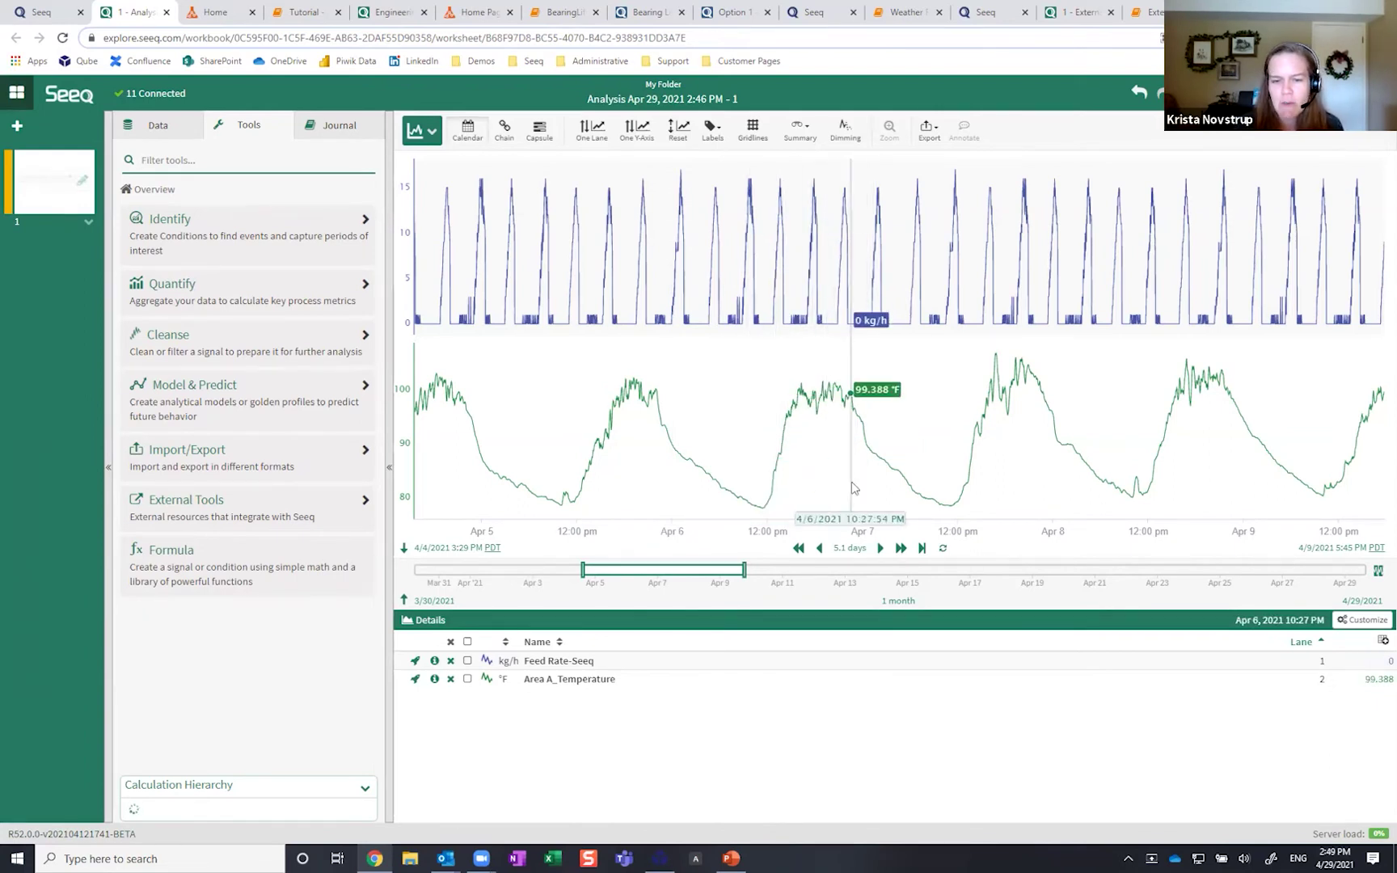
Step: Change the year of the display range's start date so it begins on 4/4/2020 at 3:29 PM
click(450, 547)
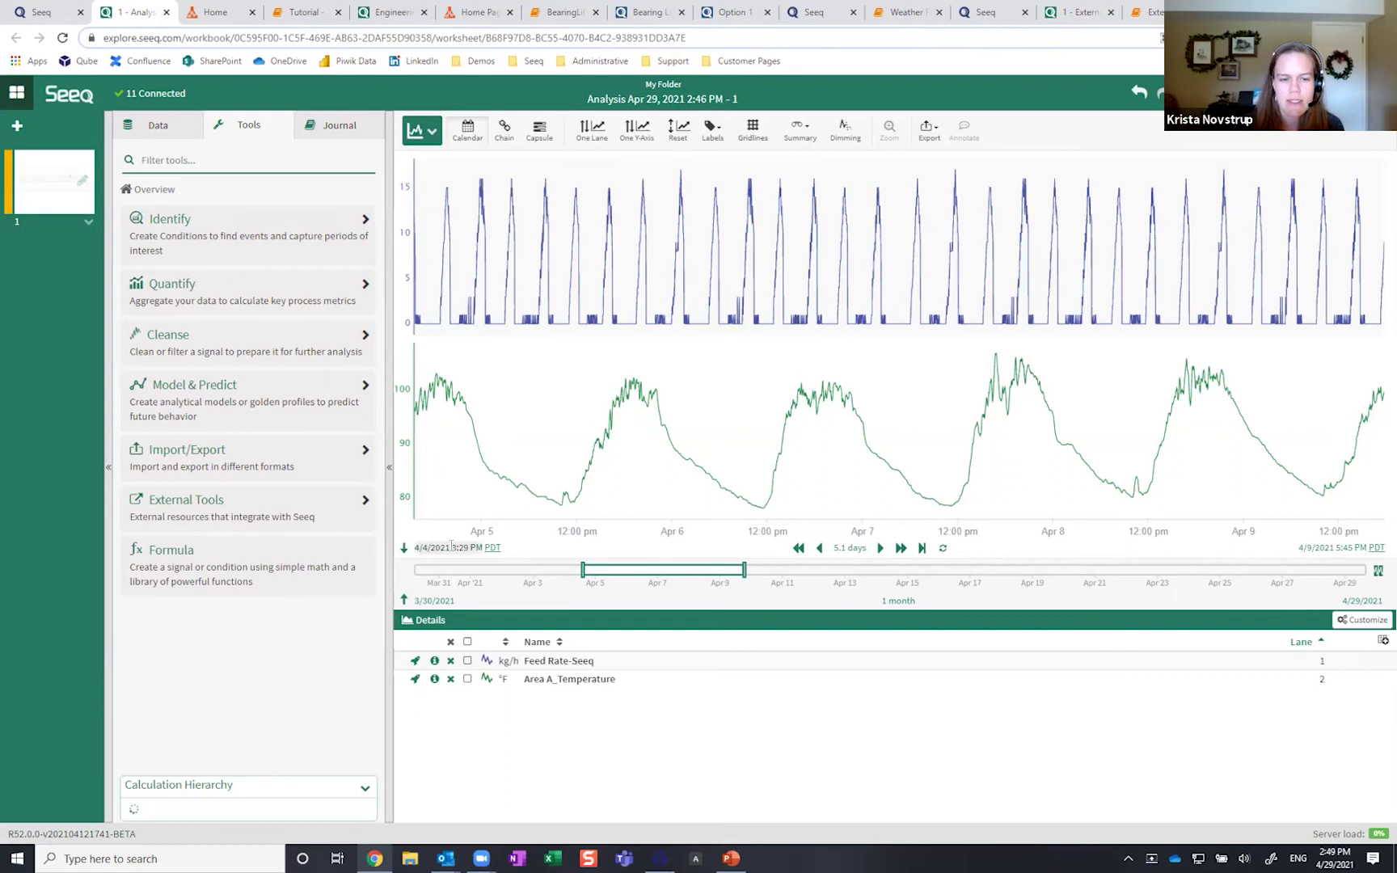
click(453, 545)
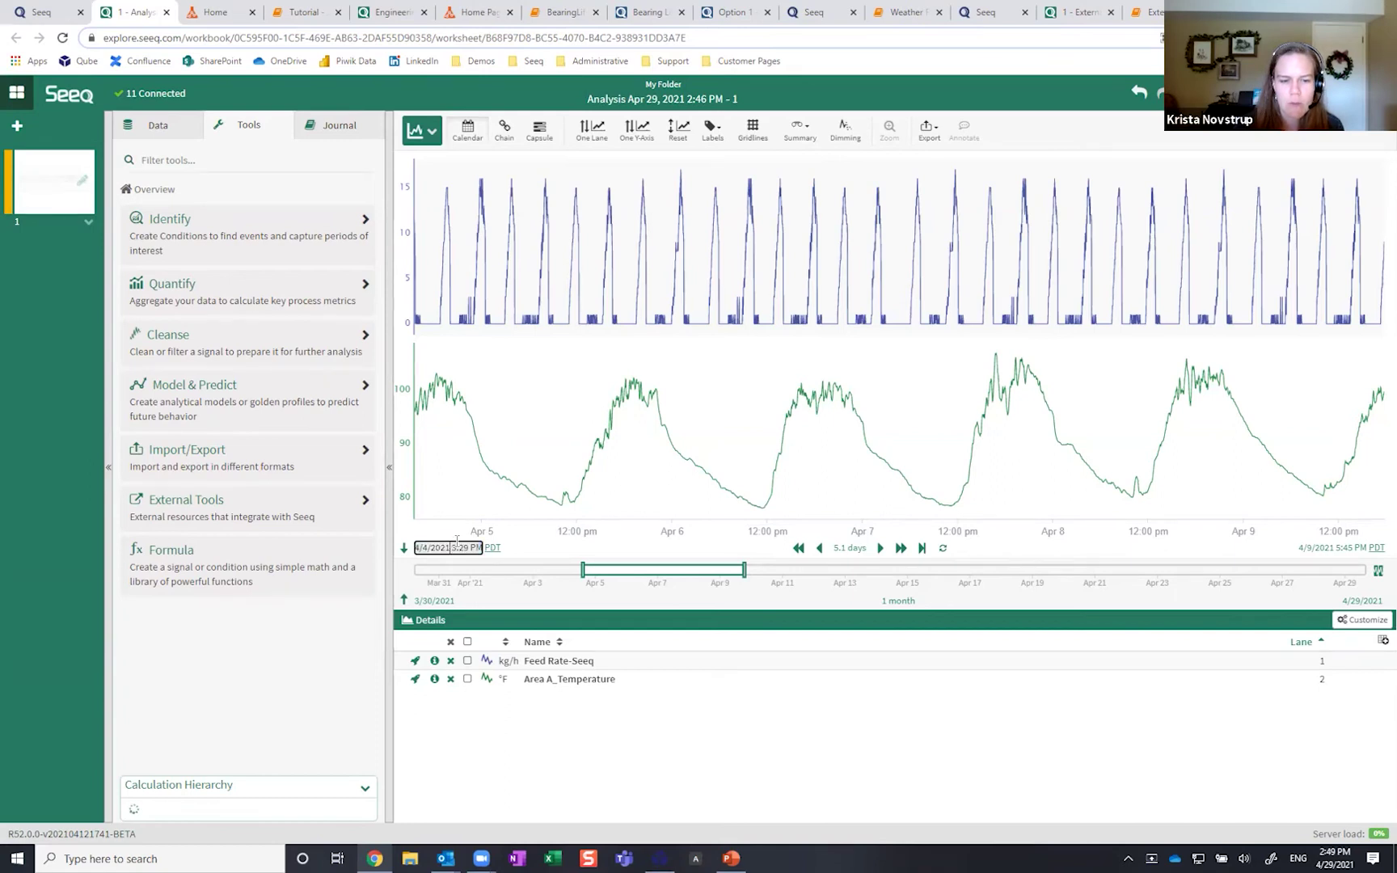
key(BackSpace)
text(0)
key(Return)
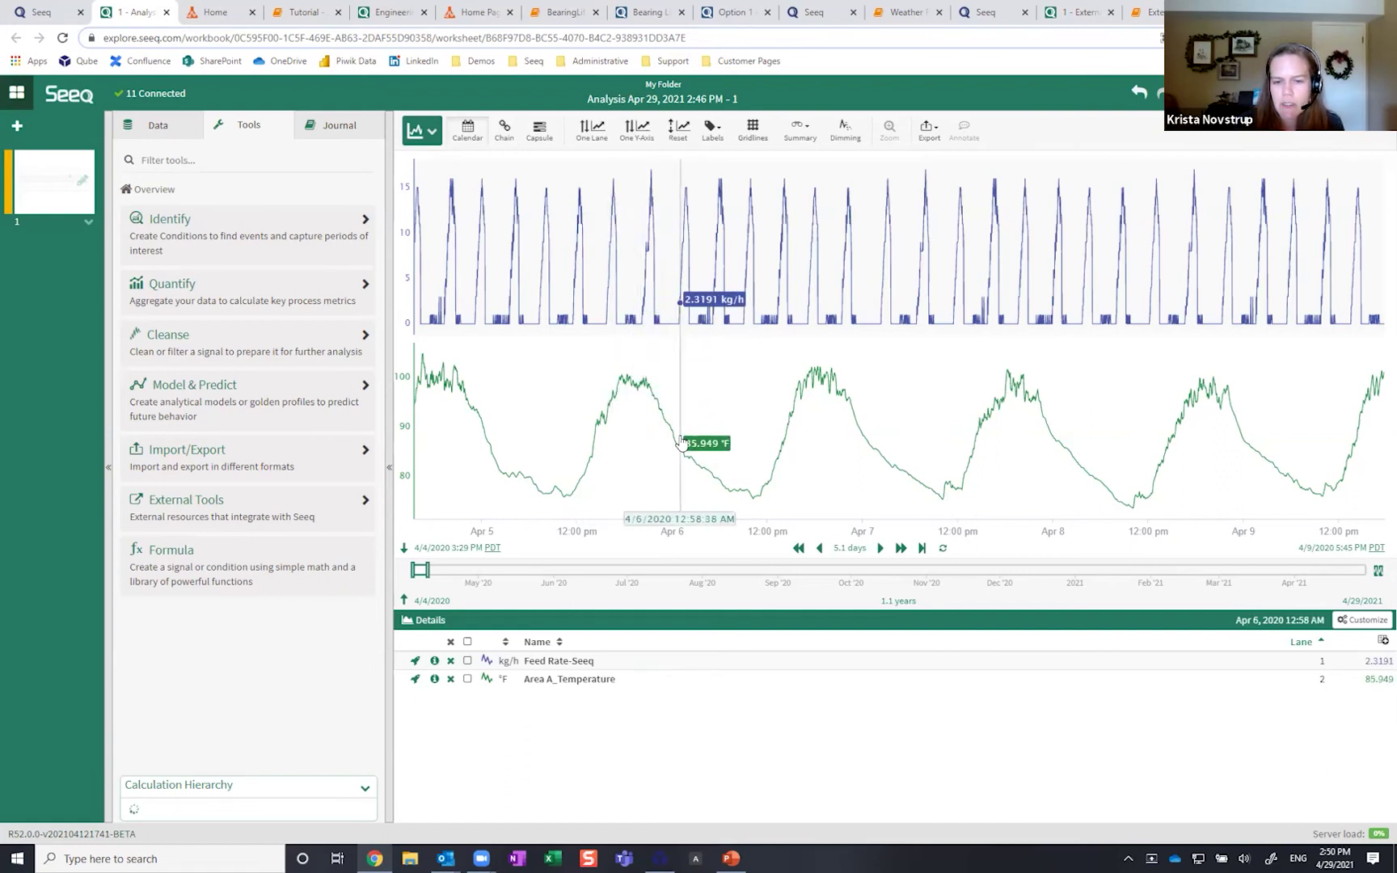
Step: Set up a Signal Smoothing calculation named Smooth Temp on Area A_Temperature, keeping the Seeq Agile algorithm
click(240, 352)
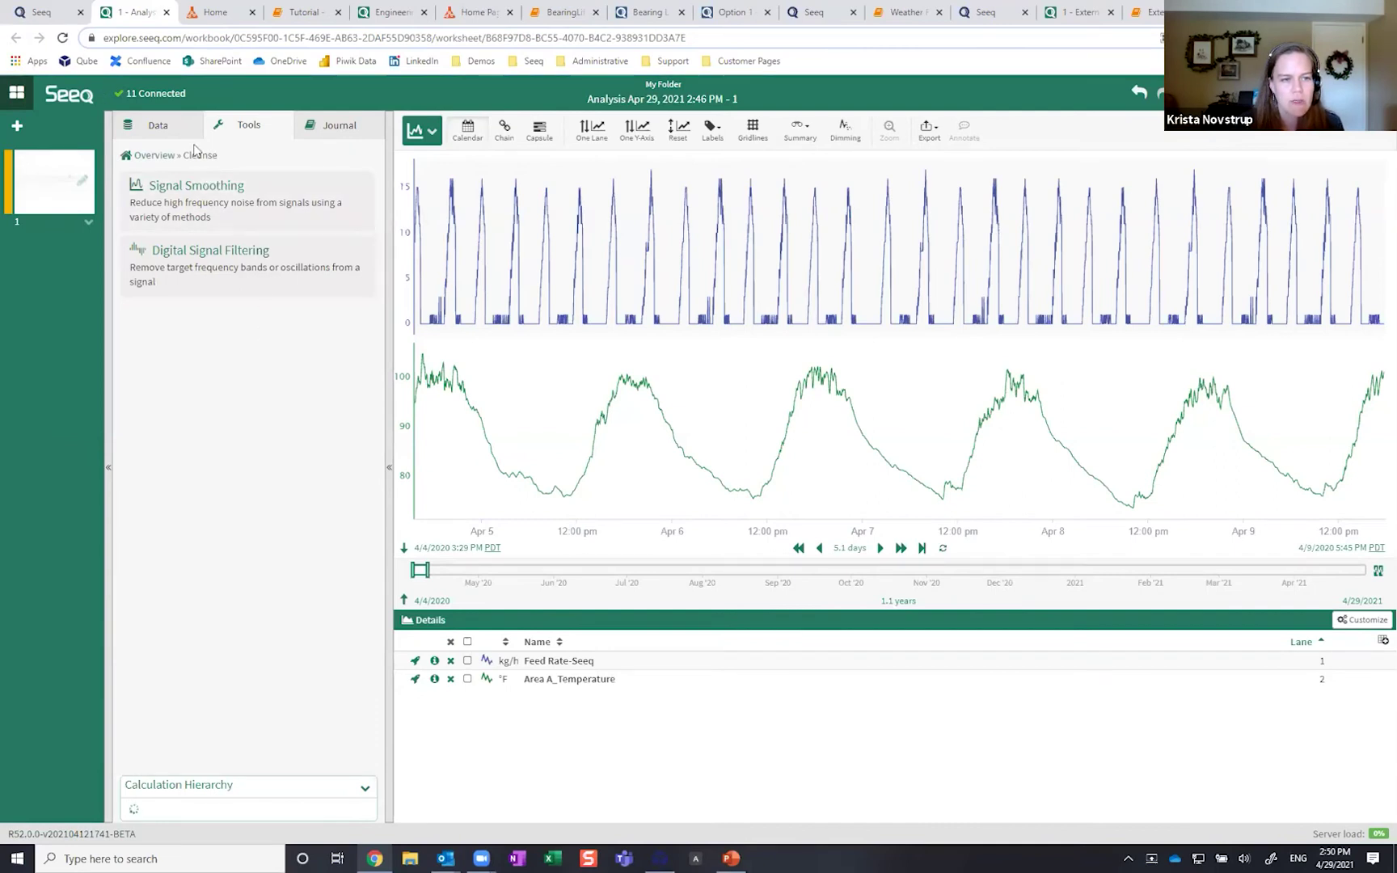
click(222, 202)
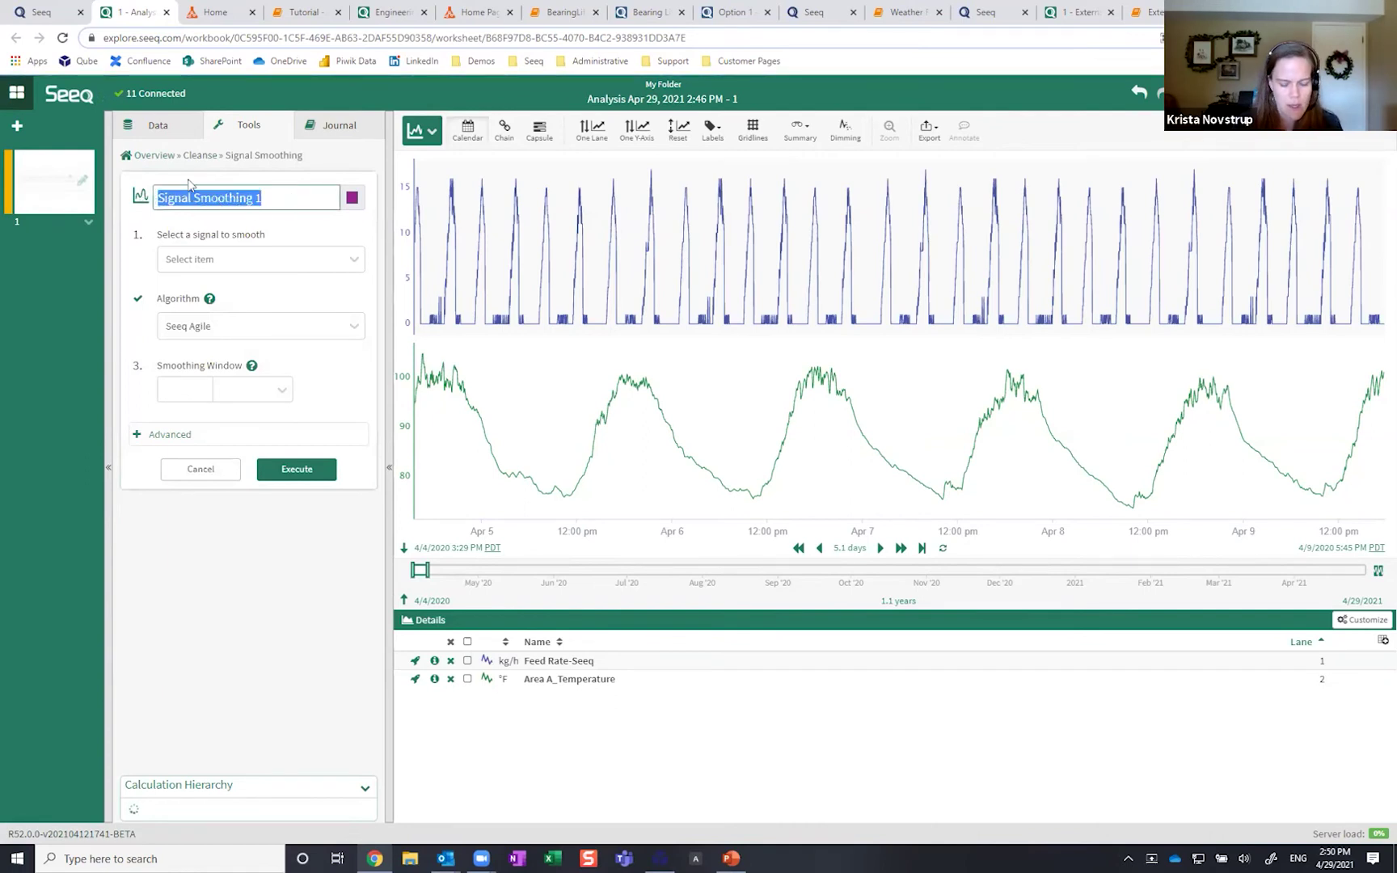
text(Smooth Temp)
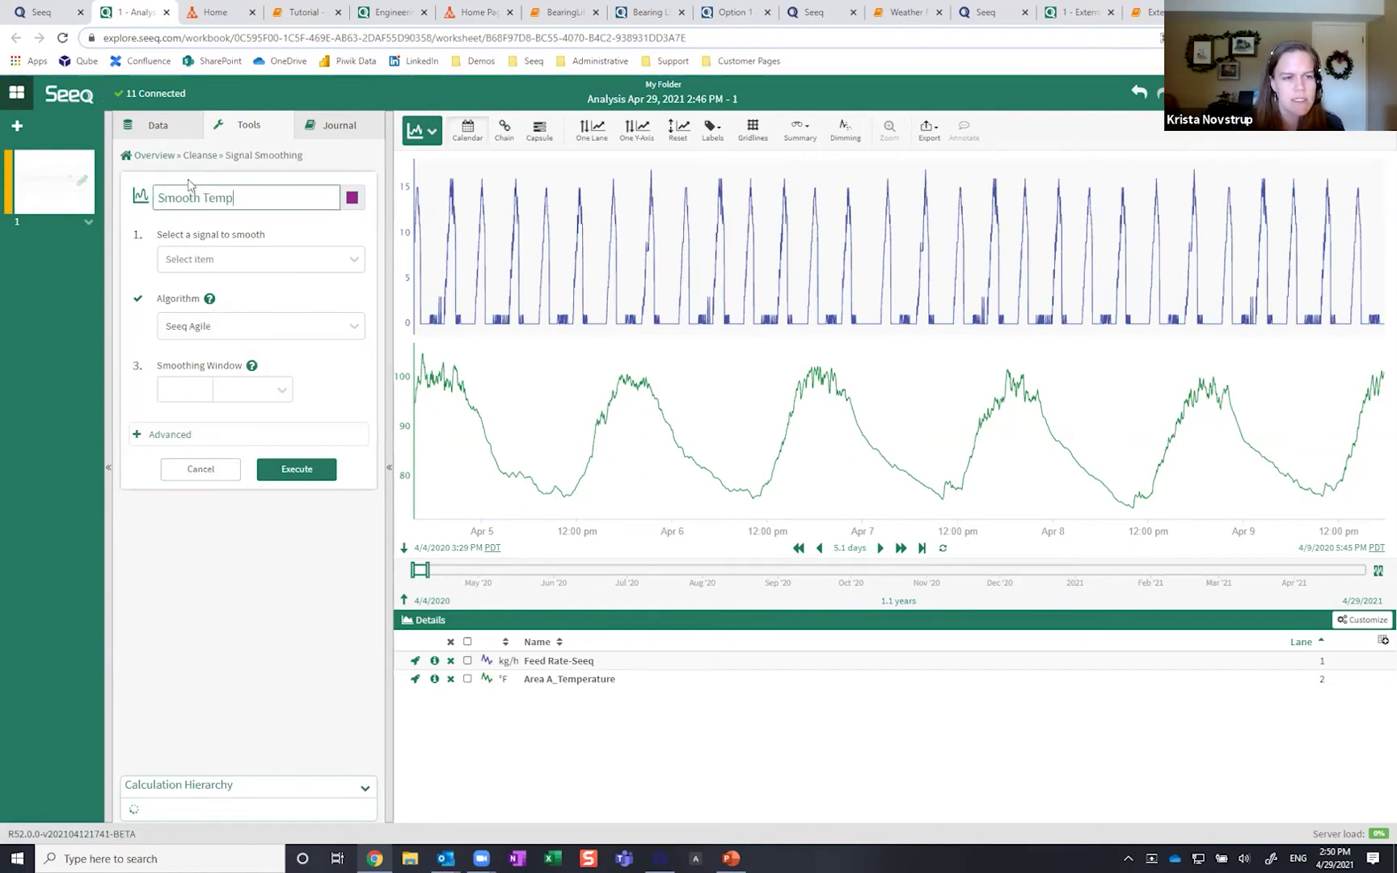
click(291, 261)
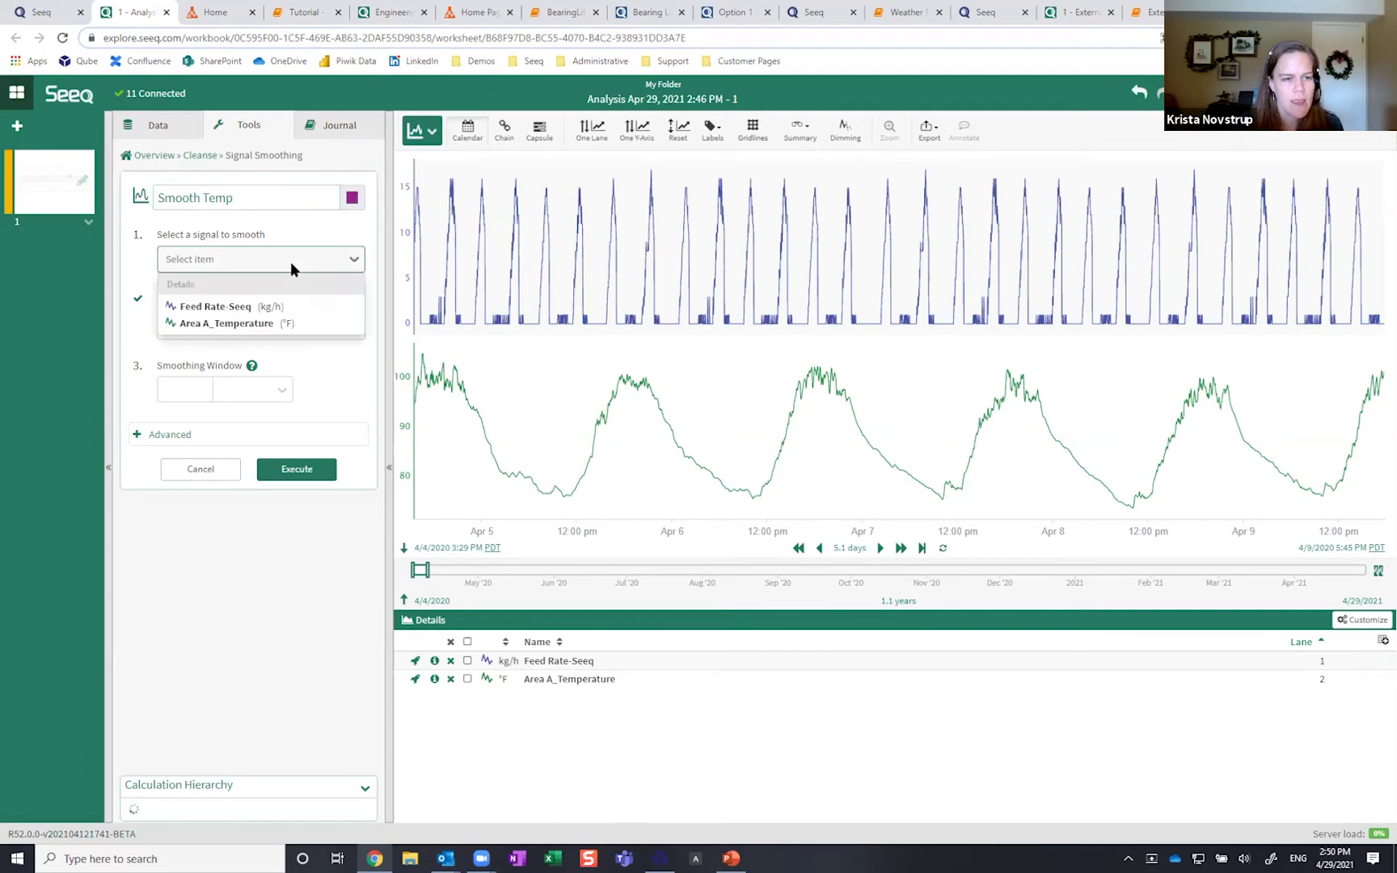
click(274, 327)
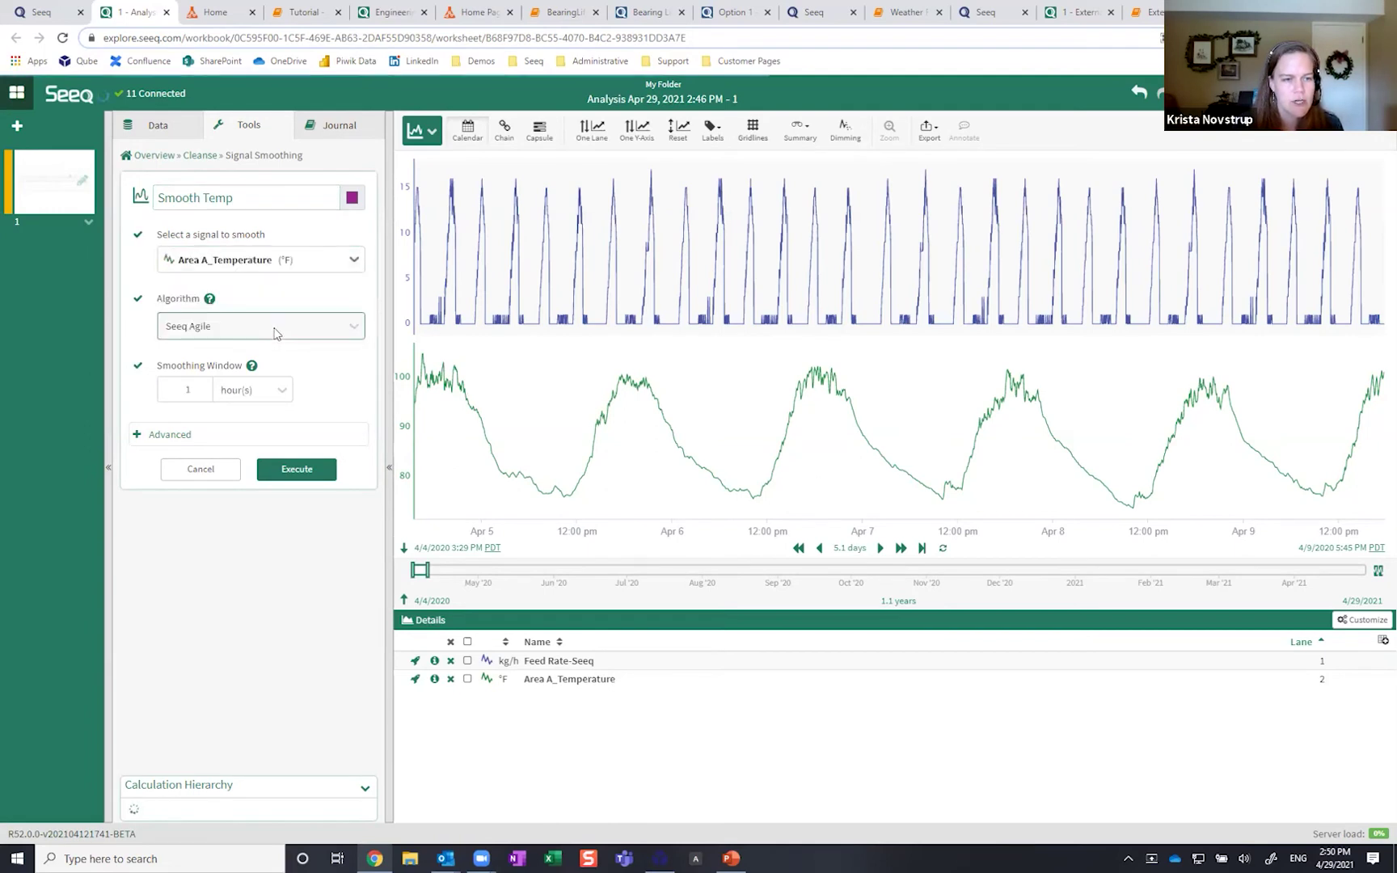
click(356, 334)
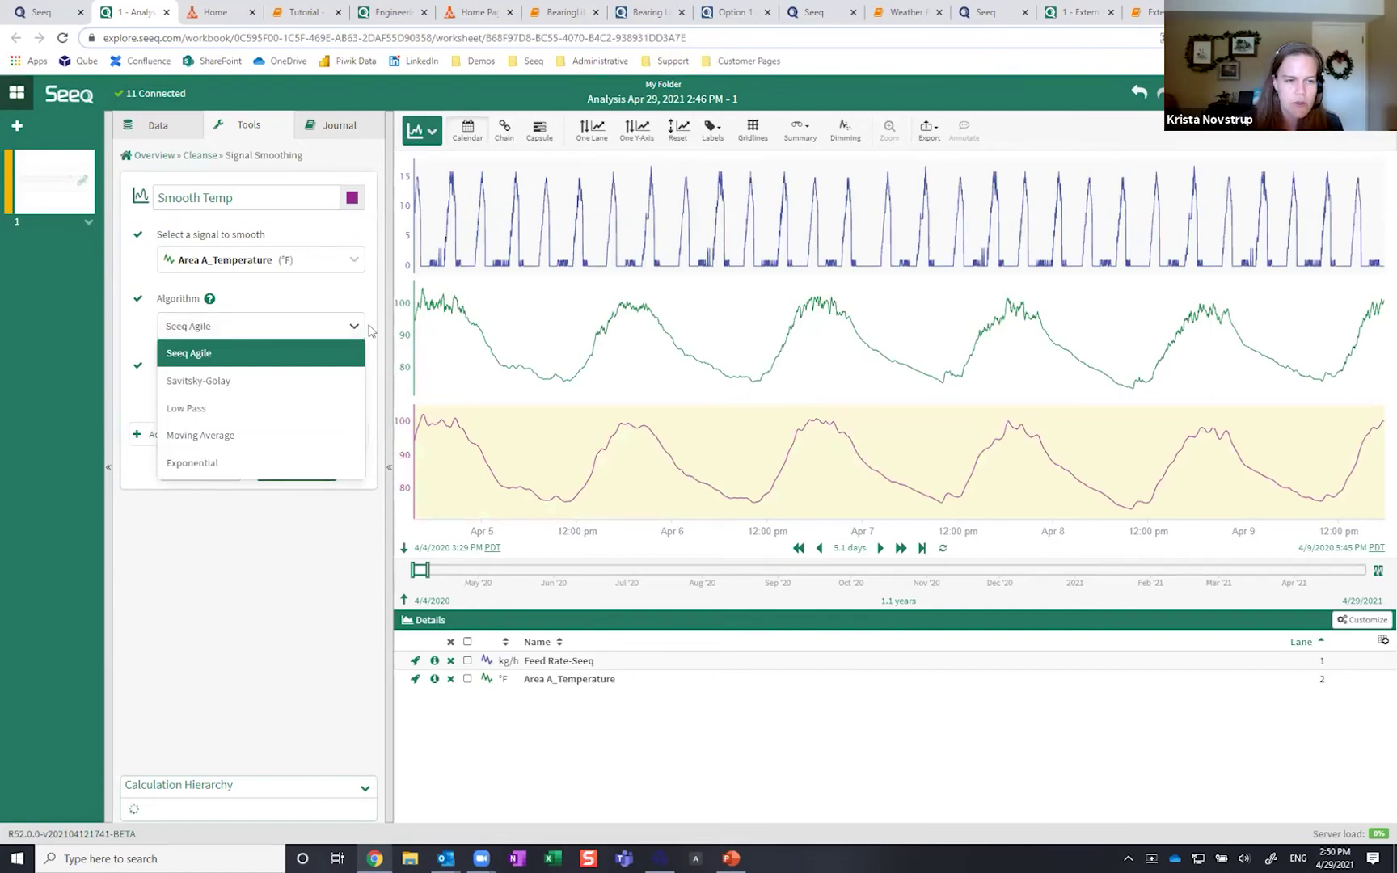
click(368, 326)
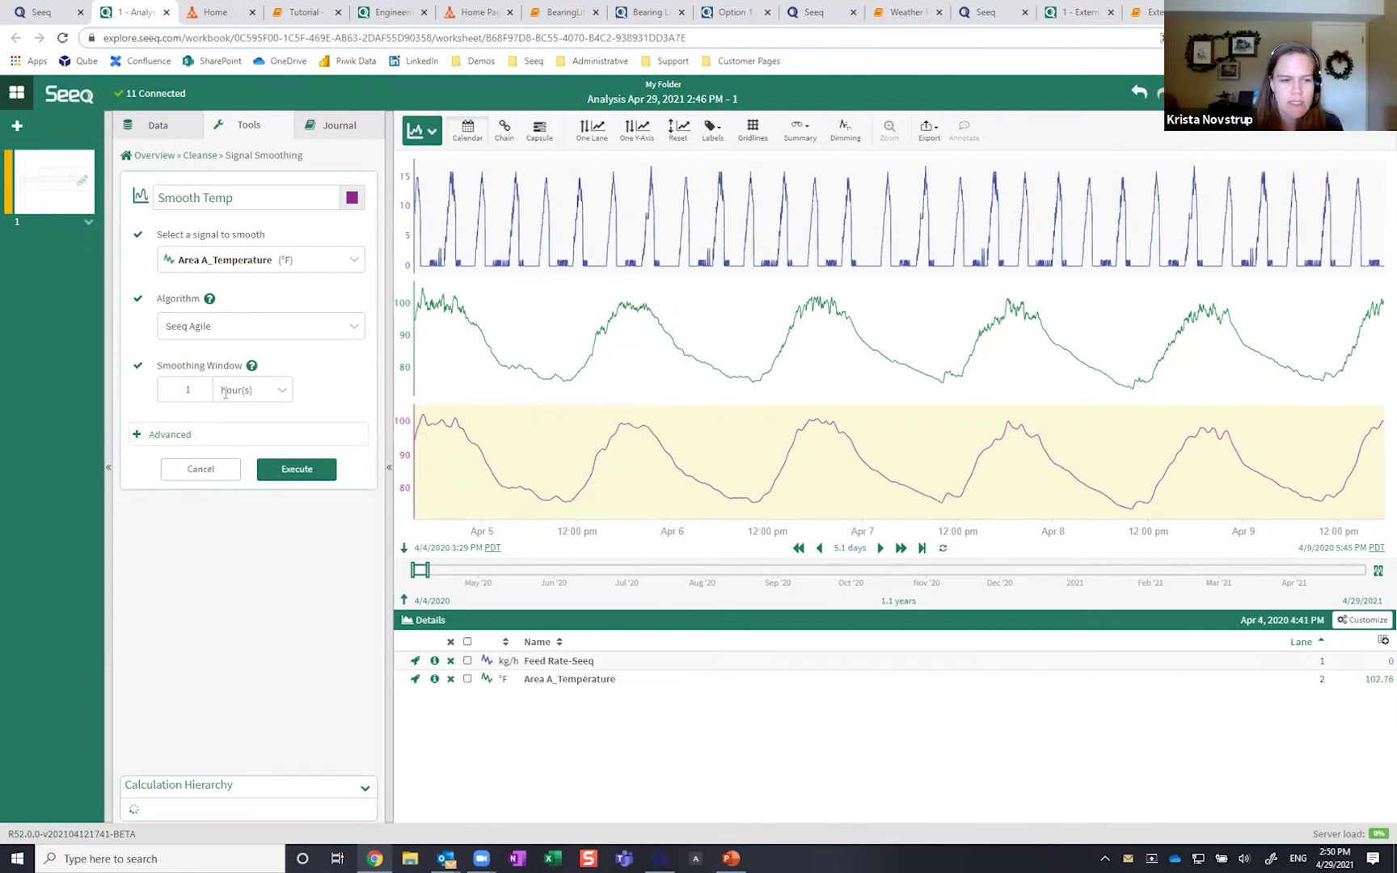
Step: Set the smoothing window to 2 hours and execute the Smooth Temp calculation
double_click(190, 390)
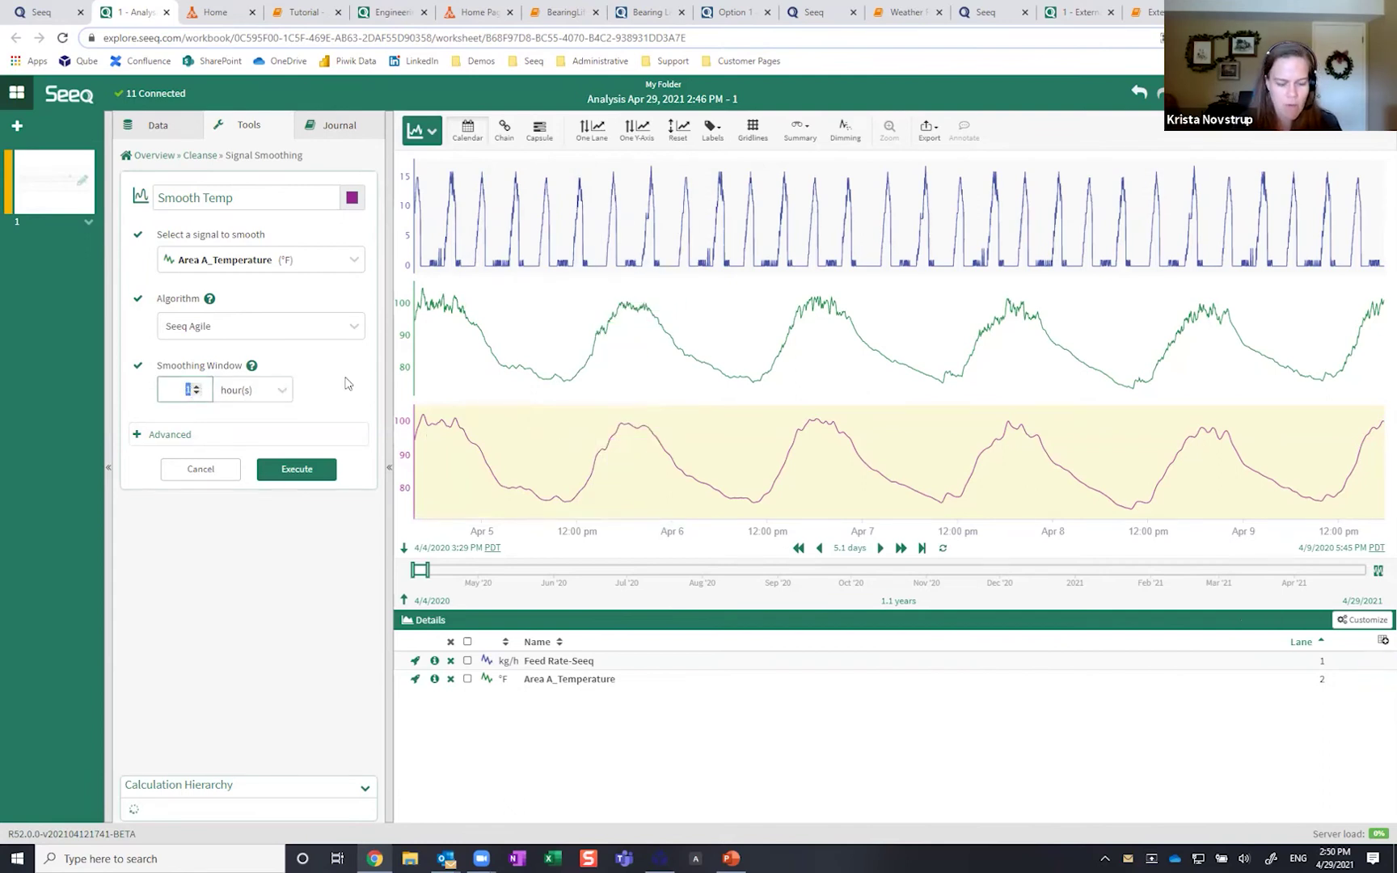
click(352, 370)
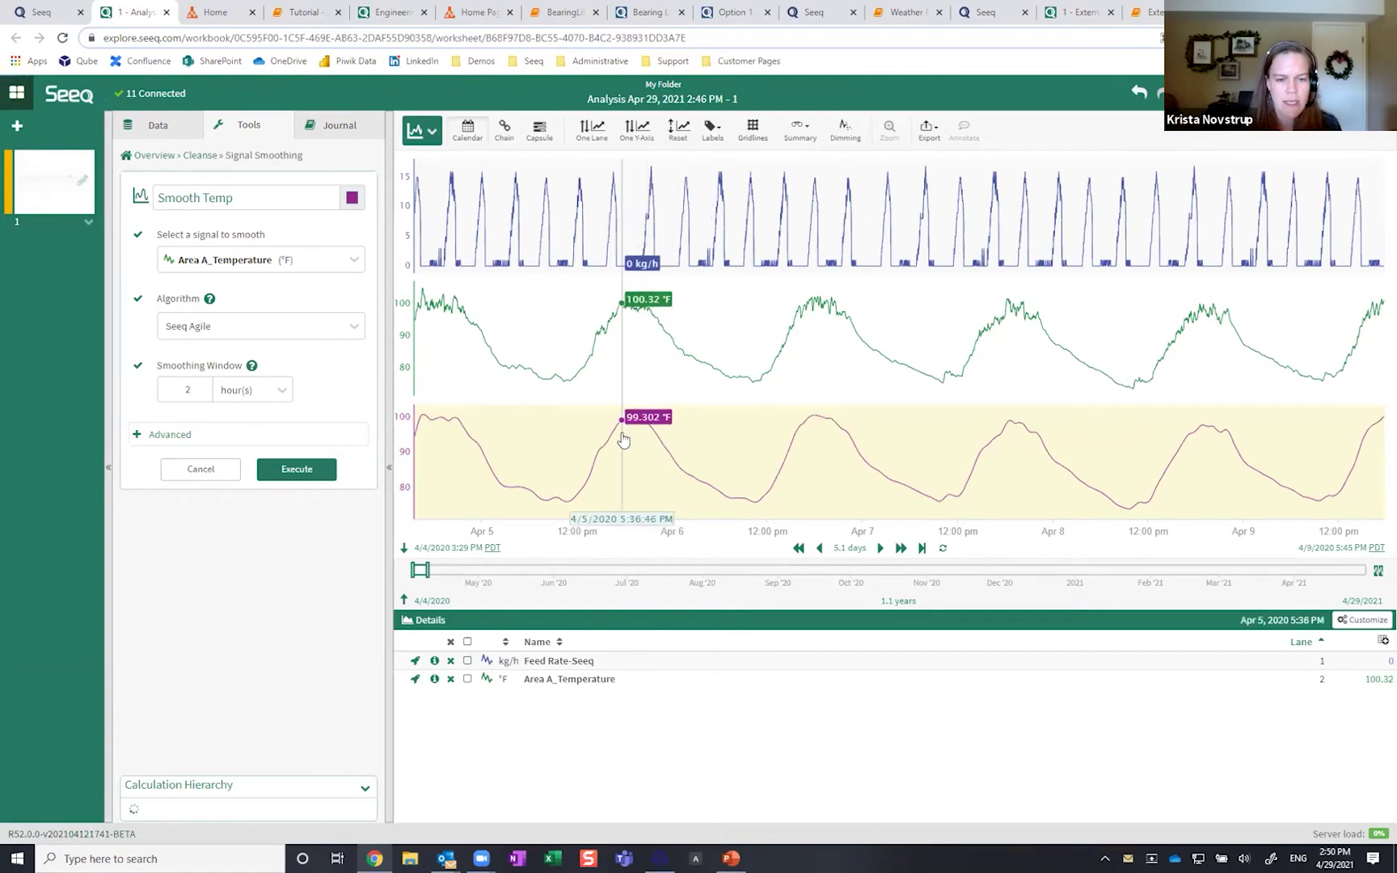
click(320, 470)
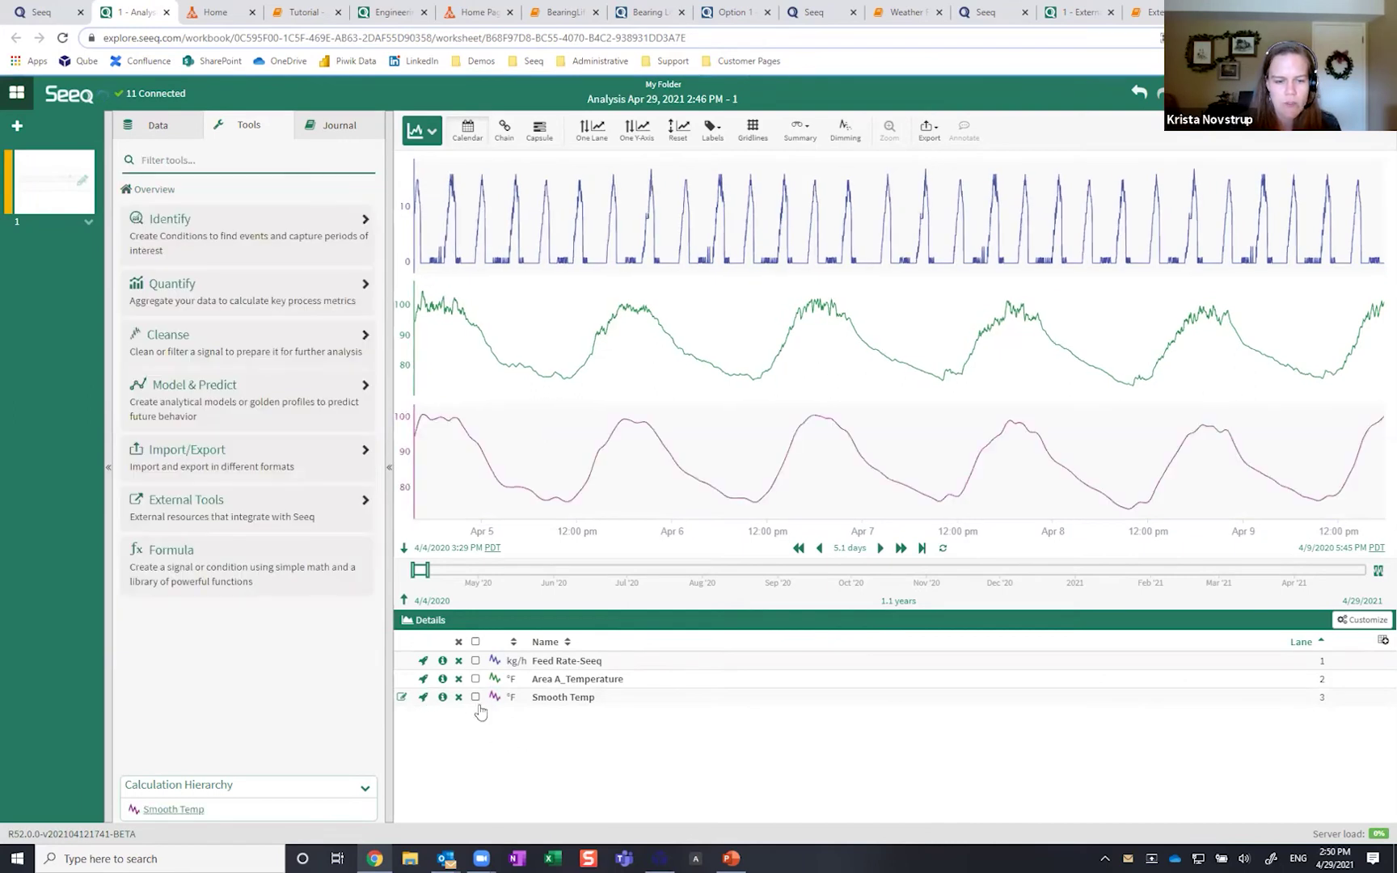
Step: Combine Area A_Temperature and Smooth Temp into one lane with a shared y-axis, and clear the selection
click(474, 697)
click(476, 679)
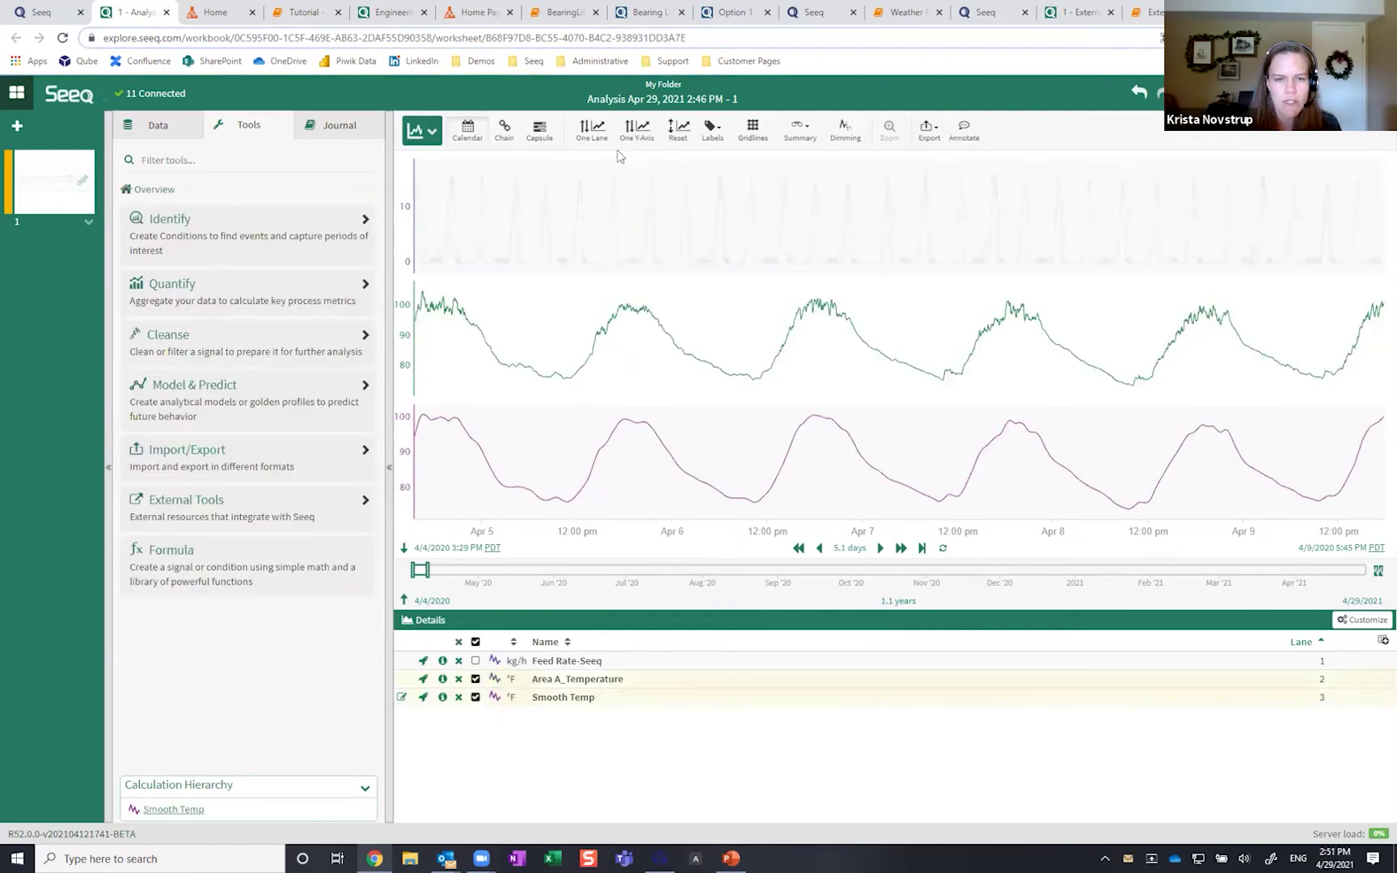
click(594, 131)
click(637, 129)
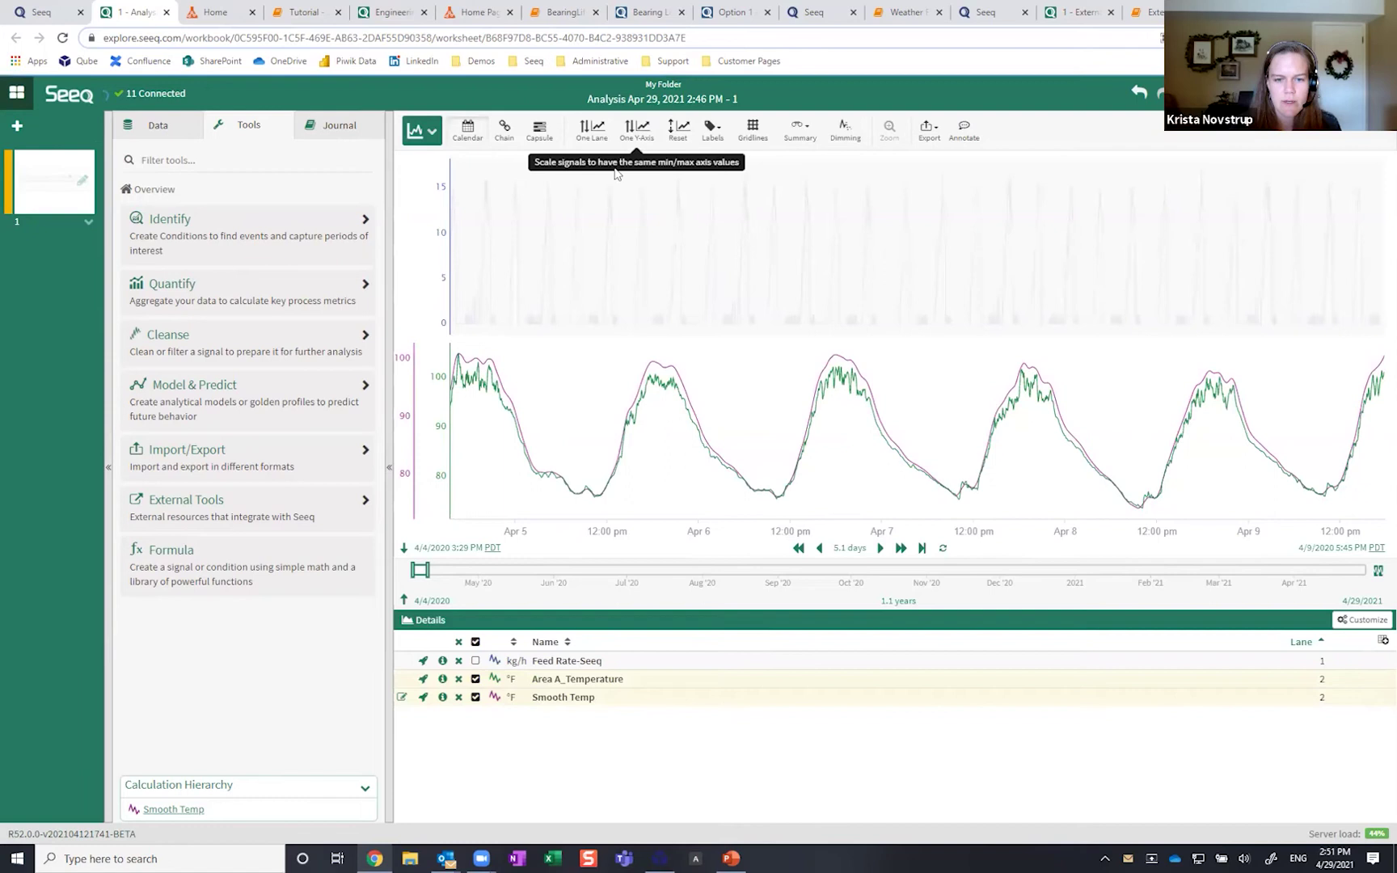
click(475, 641)
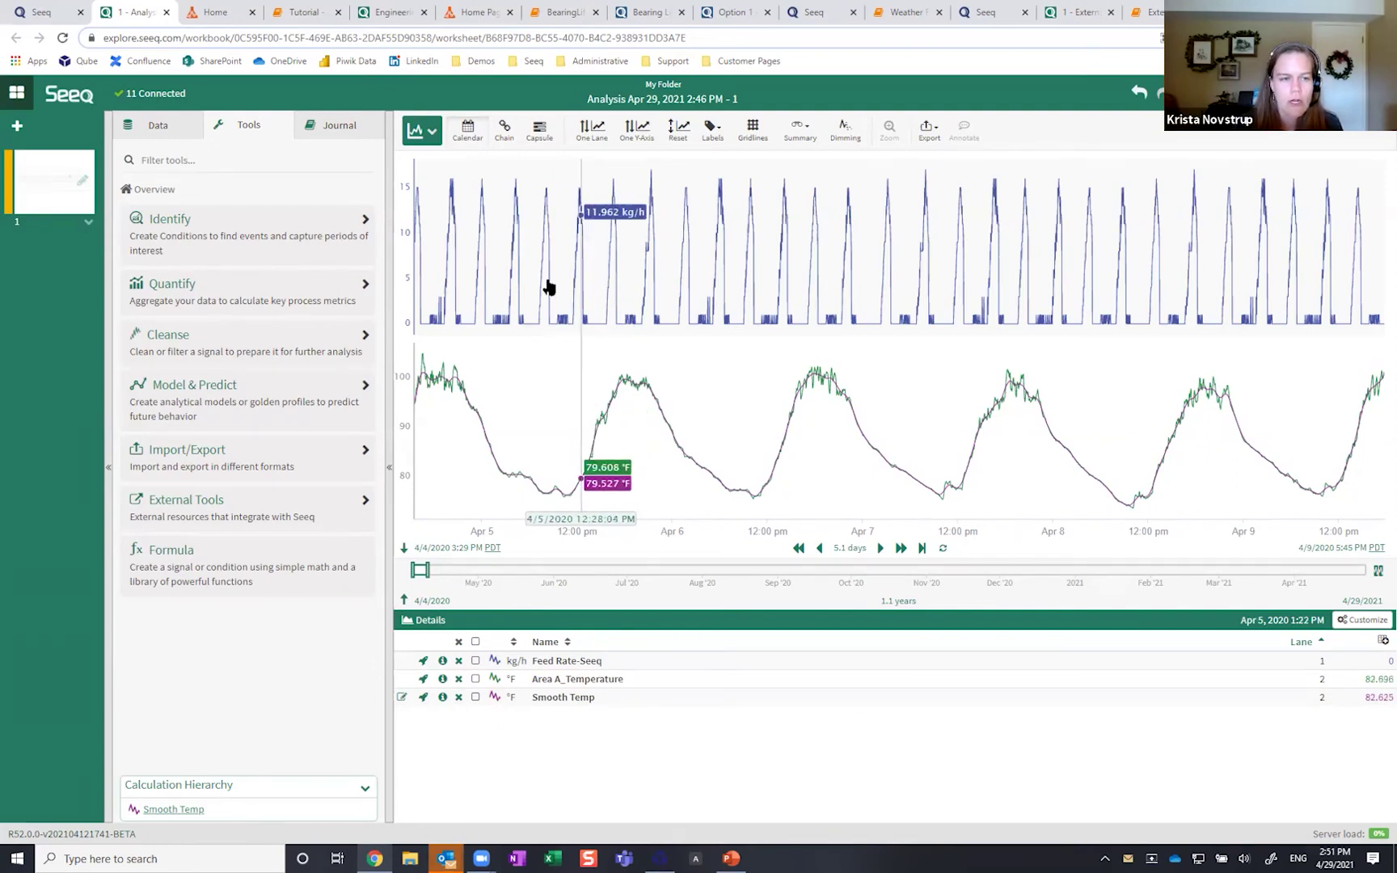
Step: Create a Value Search condition named Operating that finds when Feed Rate-Seeq is greater than .1
click(227, 230)
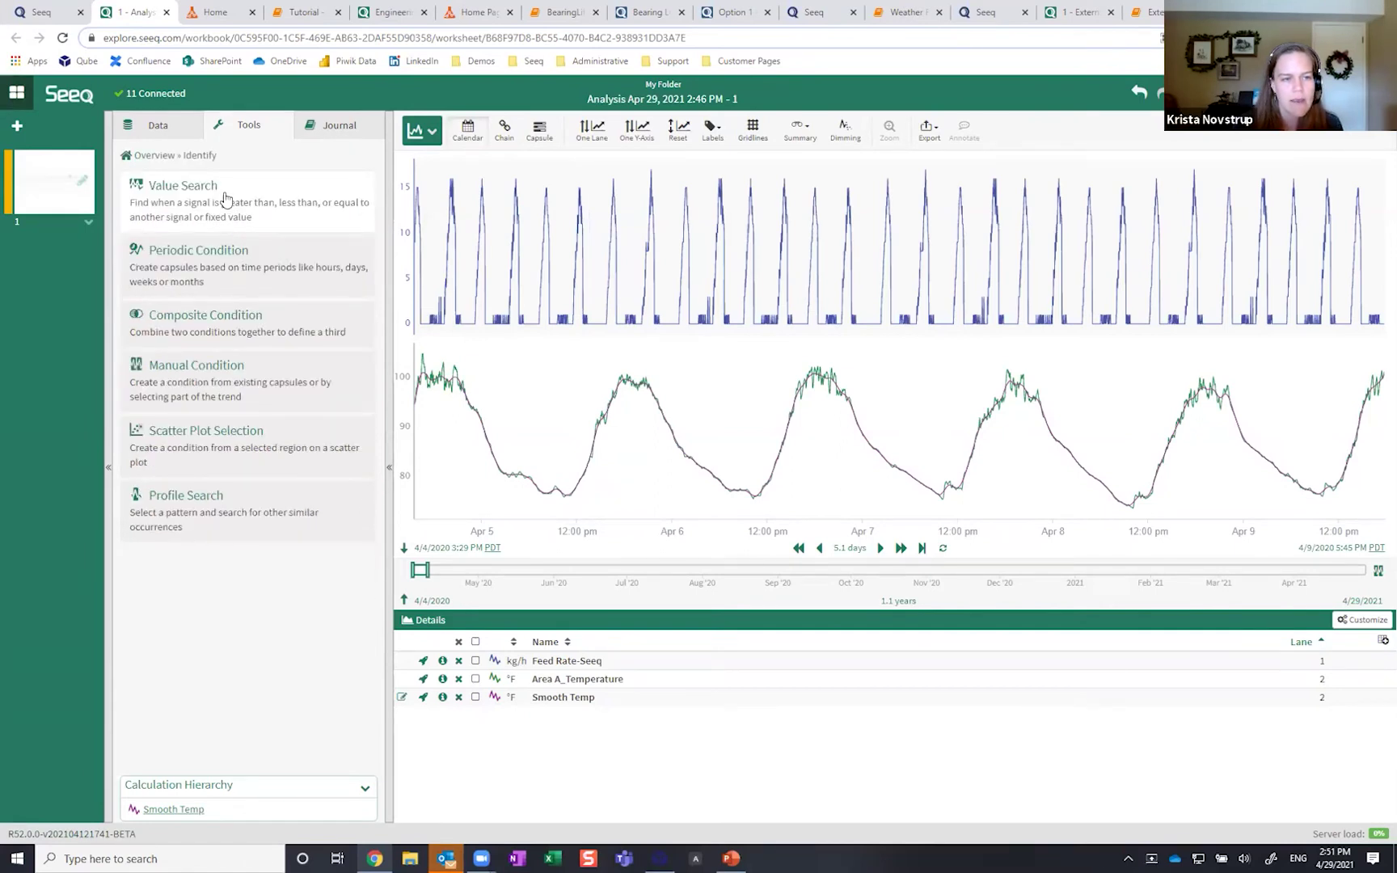
click(226, 199)
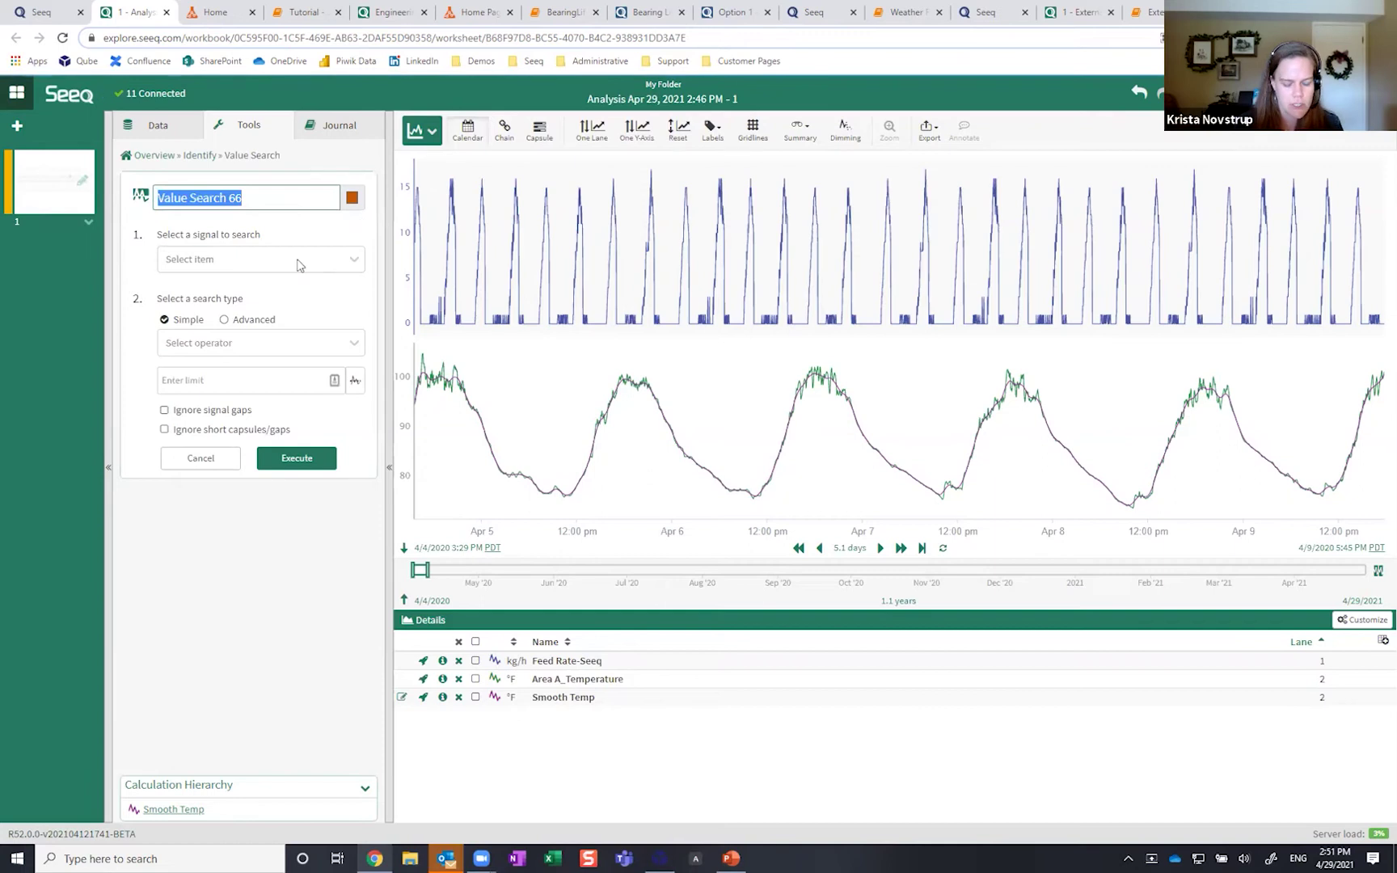
text(Operating)
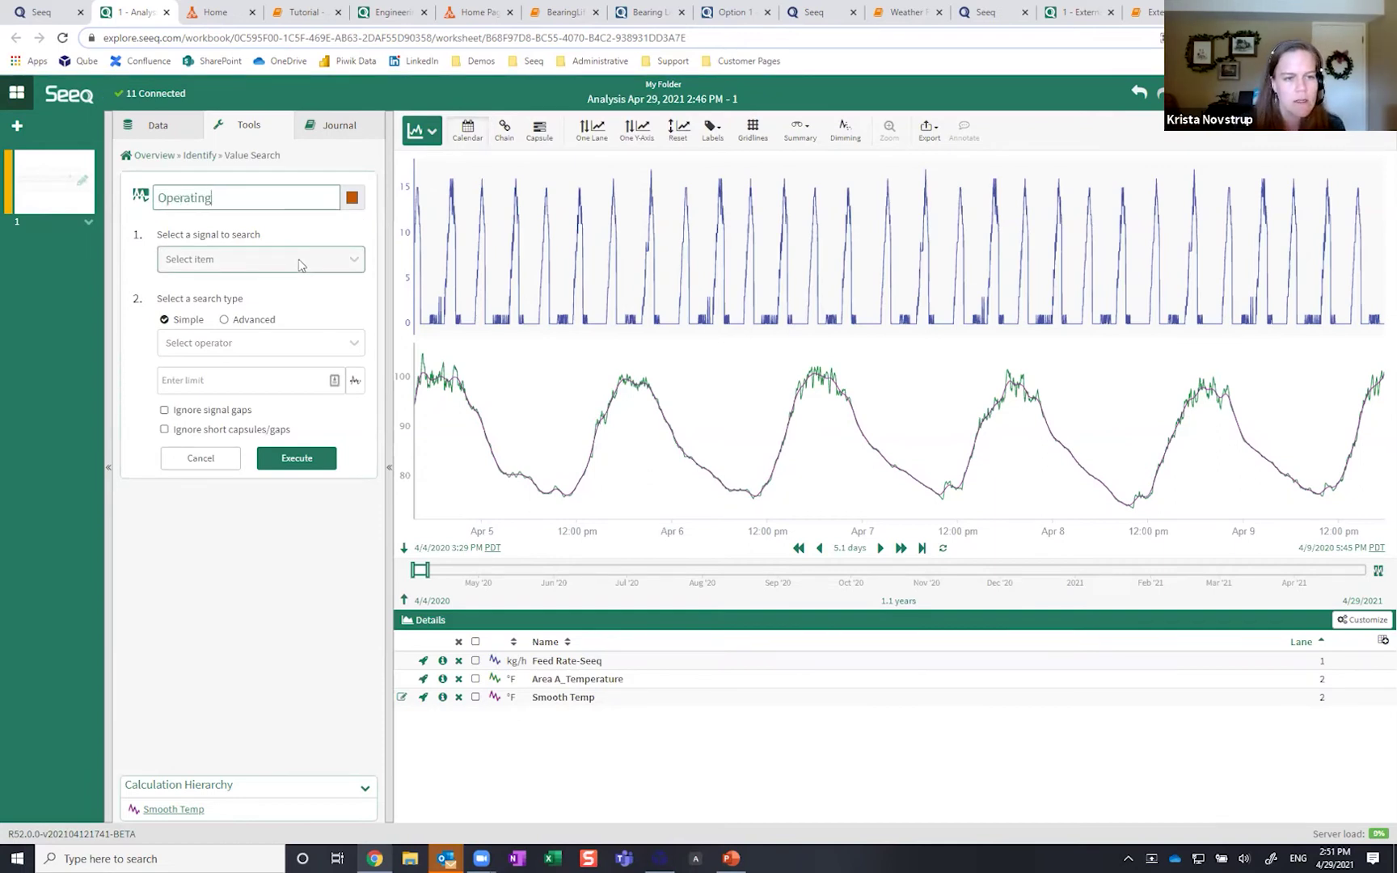
click(300, 263)
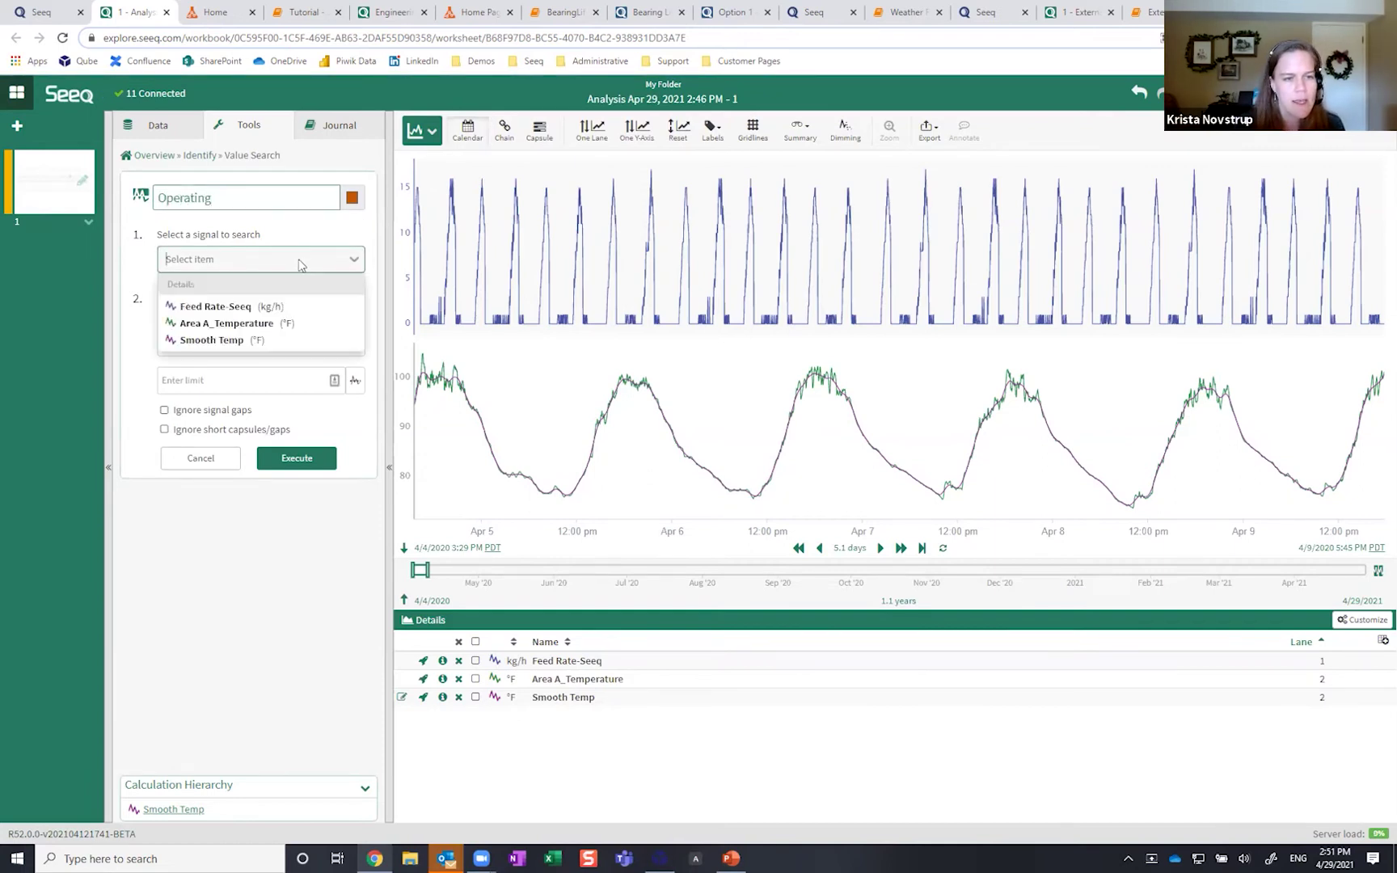
click(258, 308)
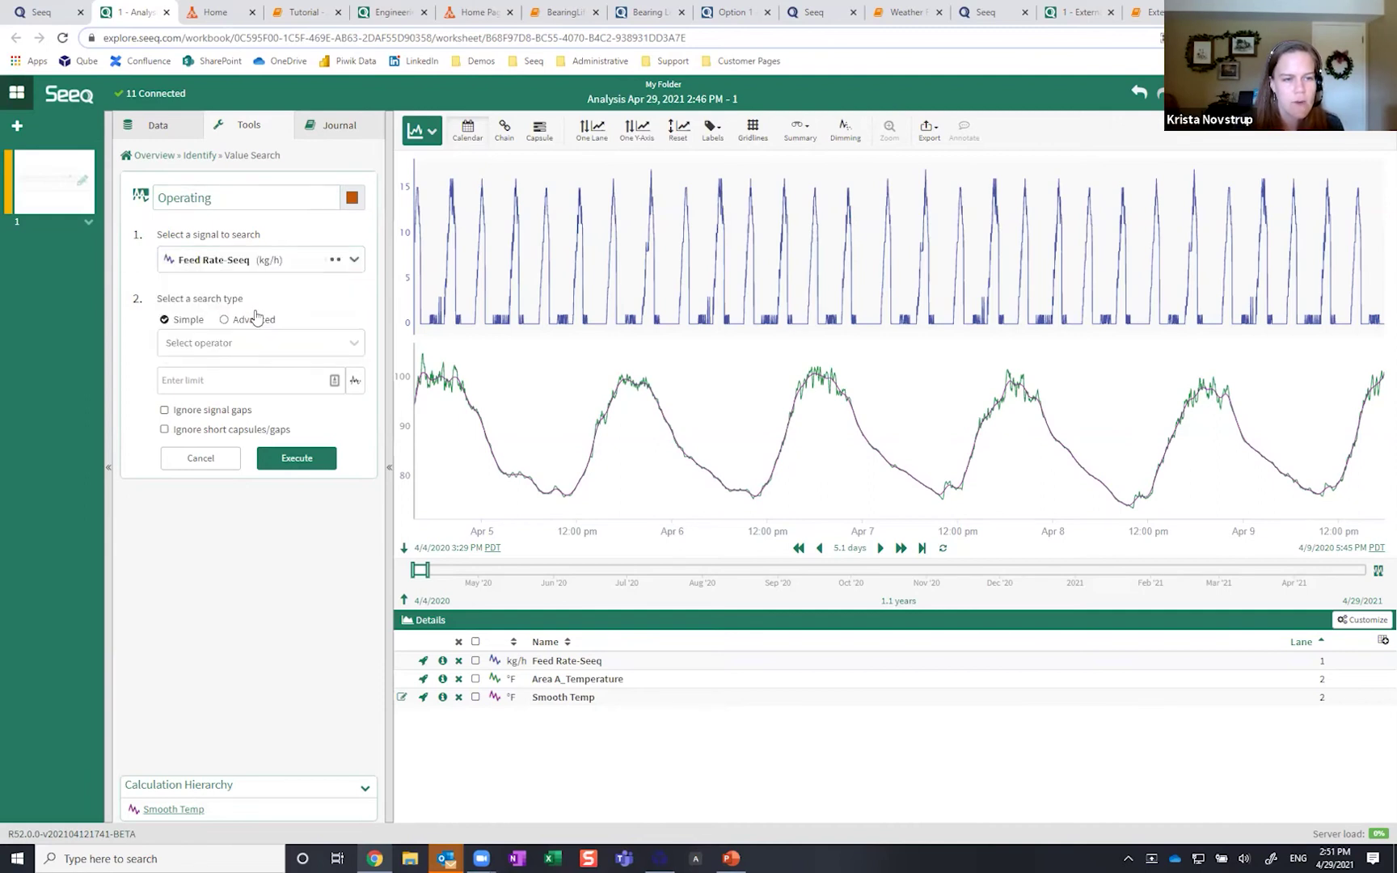
click(190, 357)
click(194, 427)
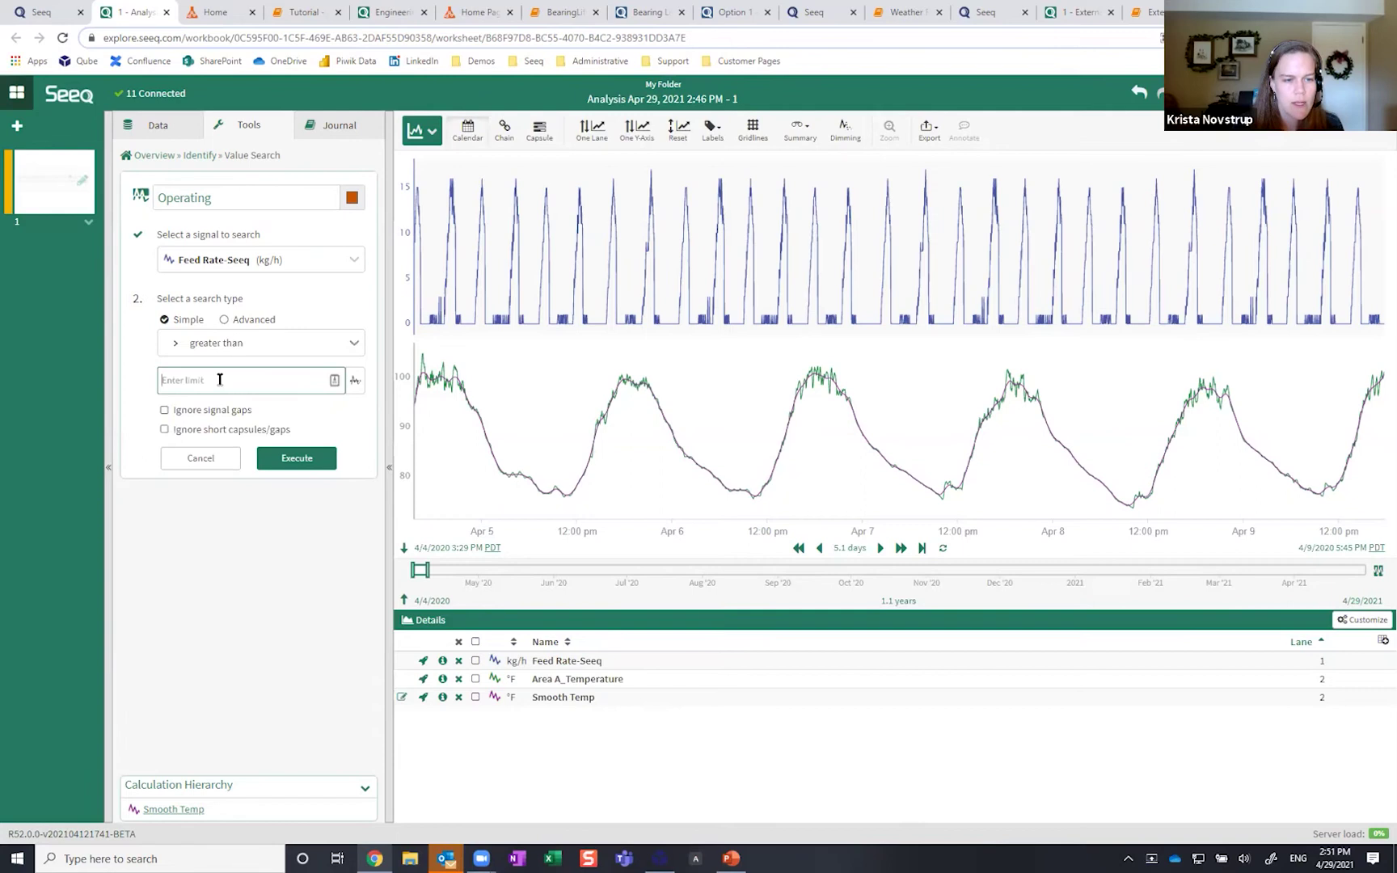
text(1)
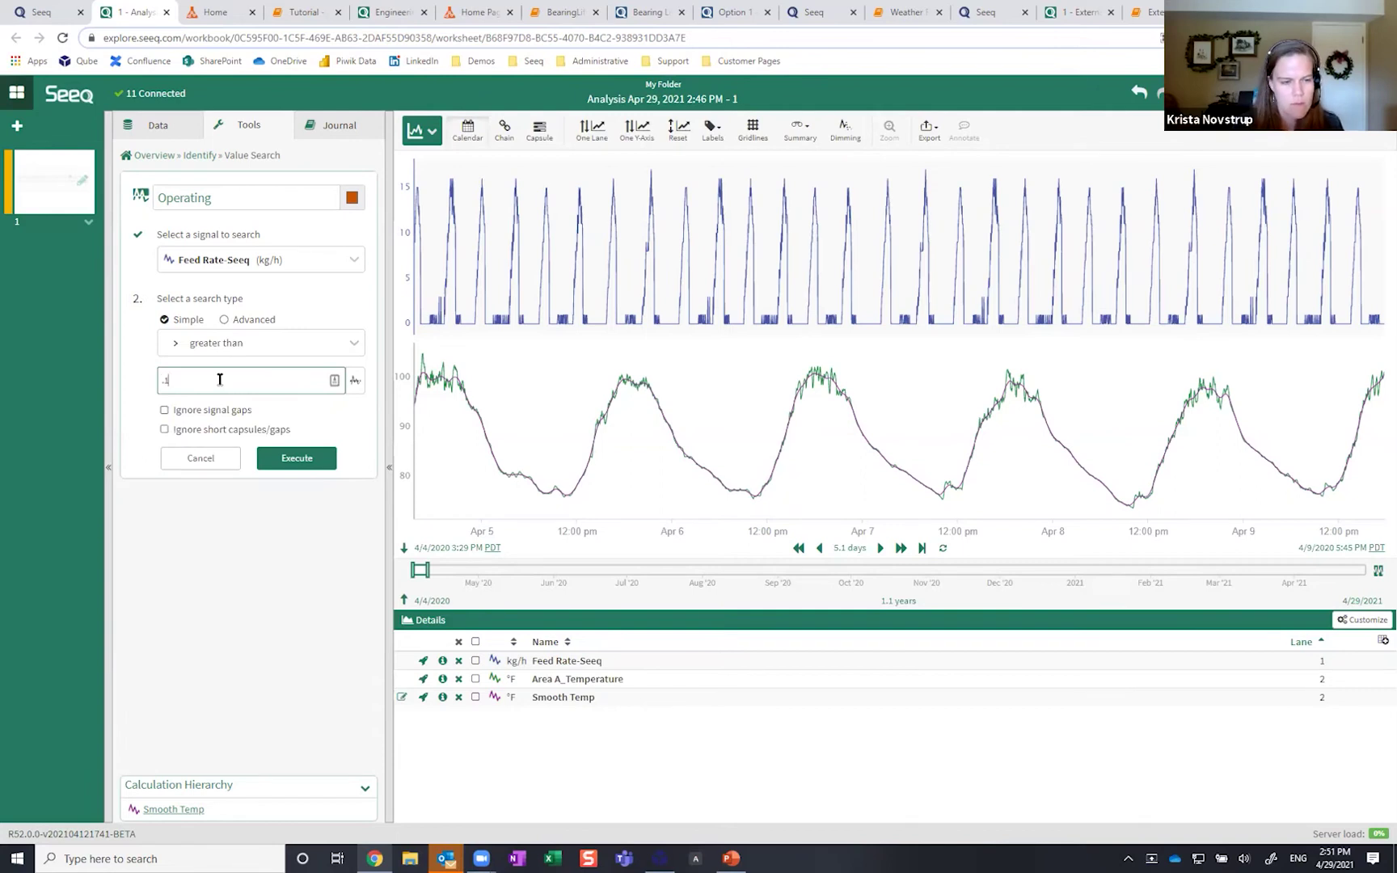
click(288, 459)
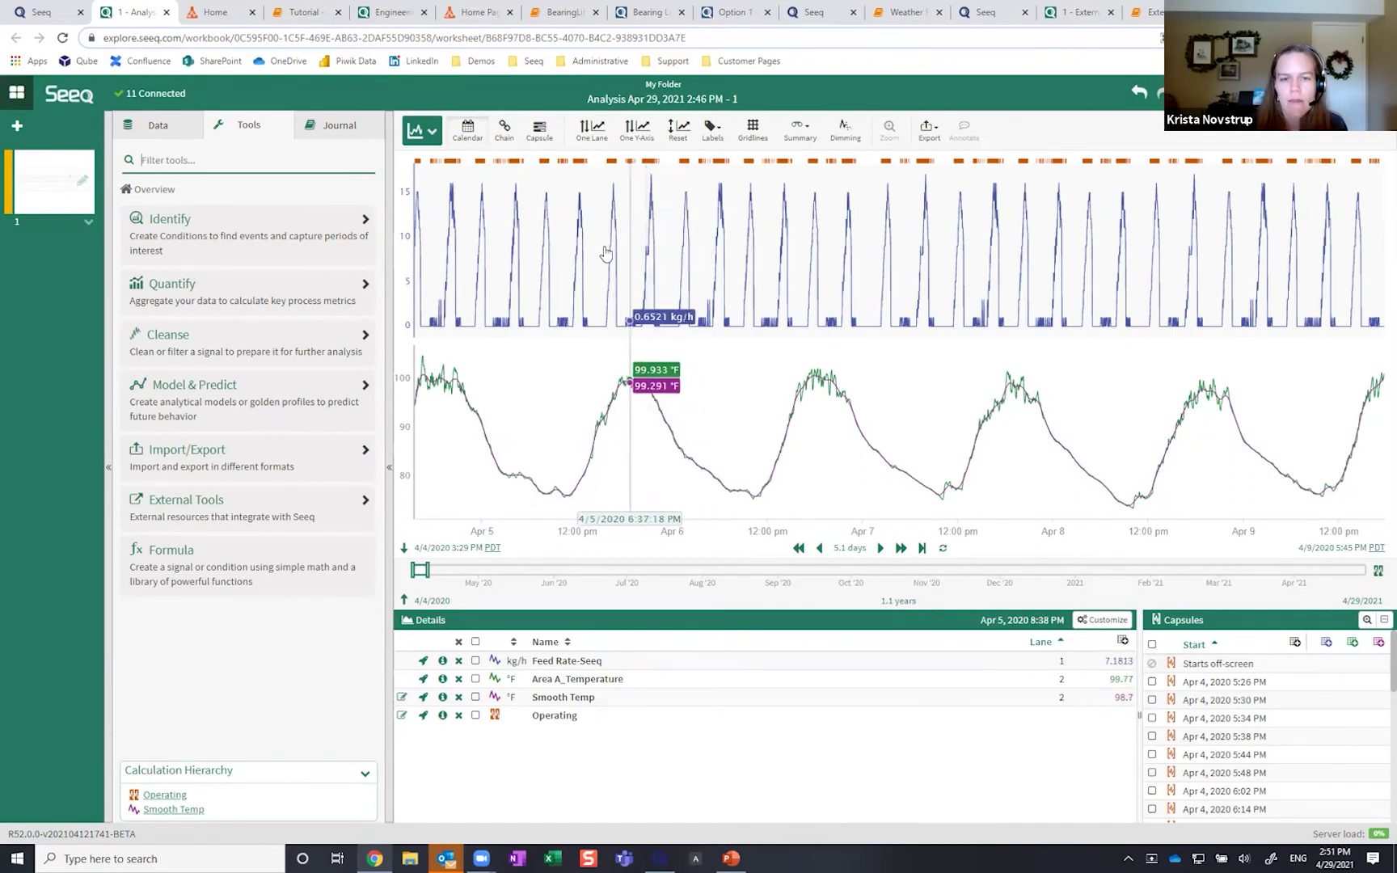
Step: Zoom the trend's display range to about 4/5/2020 2:16 PM through 4/6/2020 12:52 PM
click(691, 255)
drag(691, 255, 774, 243)
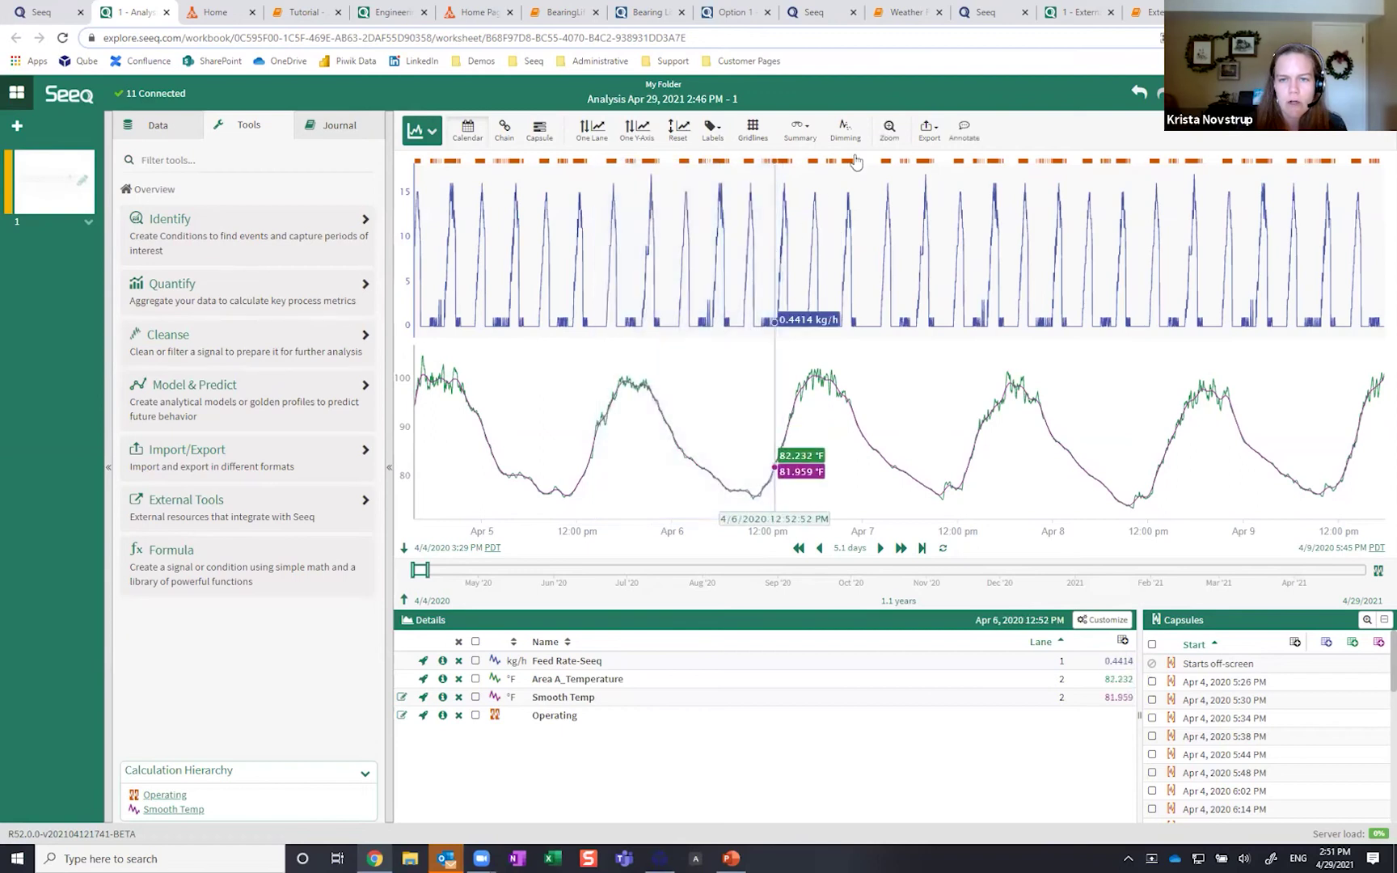
click(891, 130)
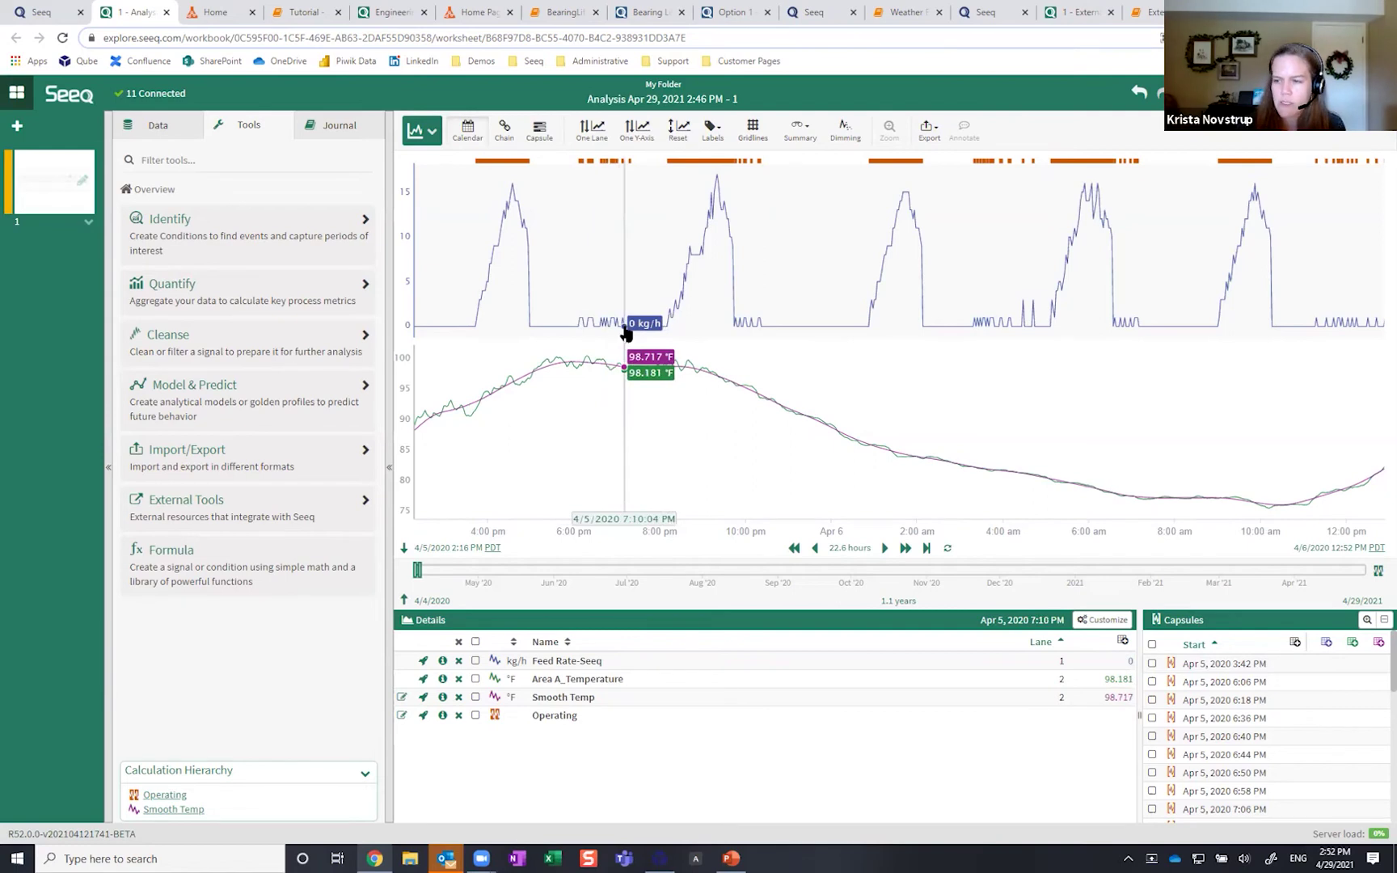
Step: Edit the Operating condition to ignore capsules shorter than 30 minutes and execute it
click(402, 715)
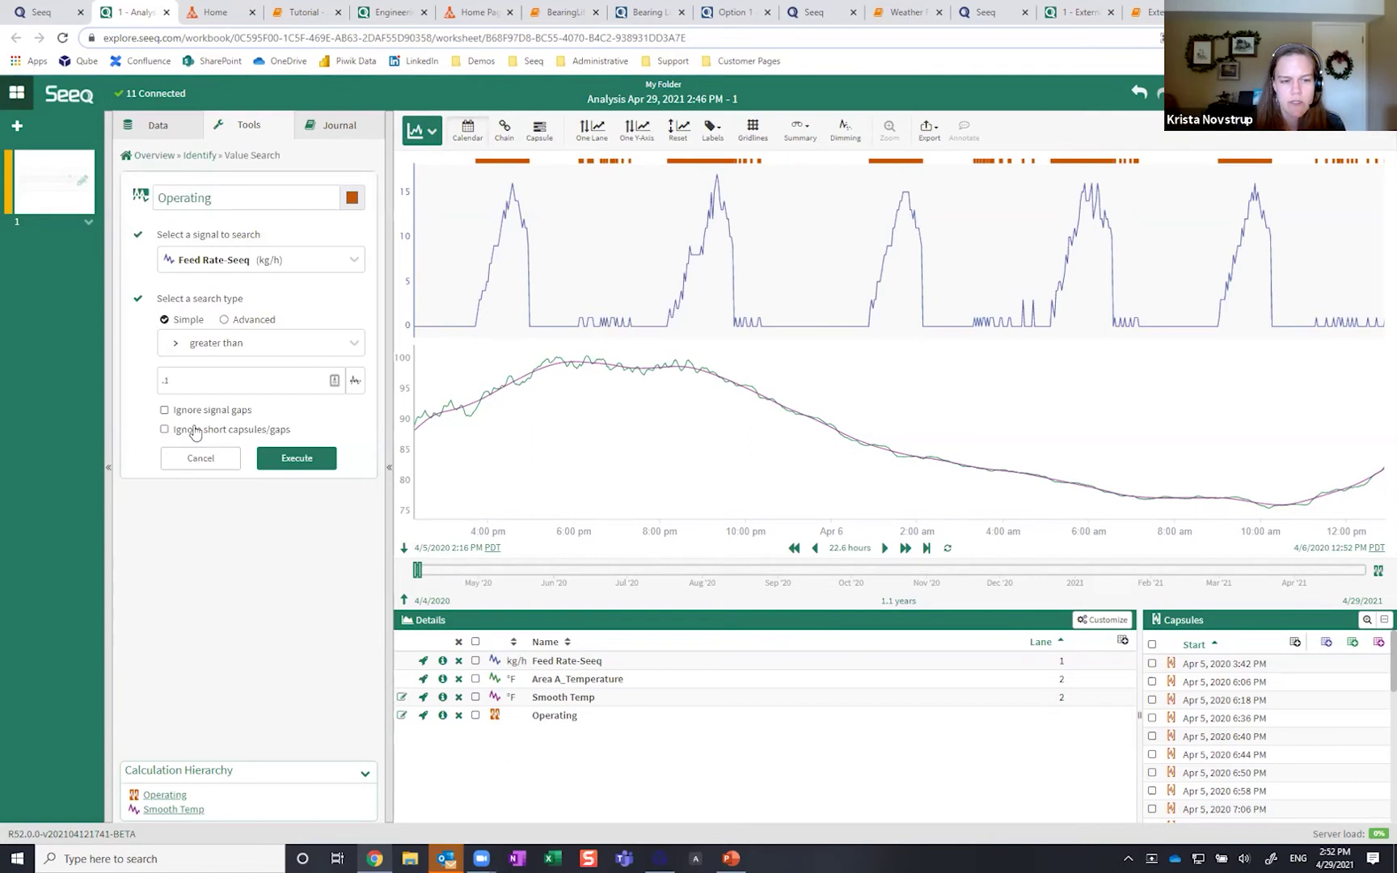
click(199, 435)
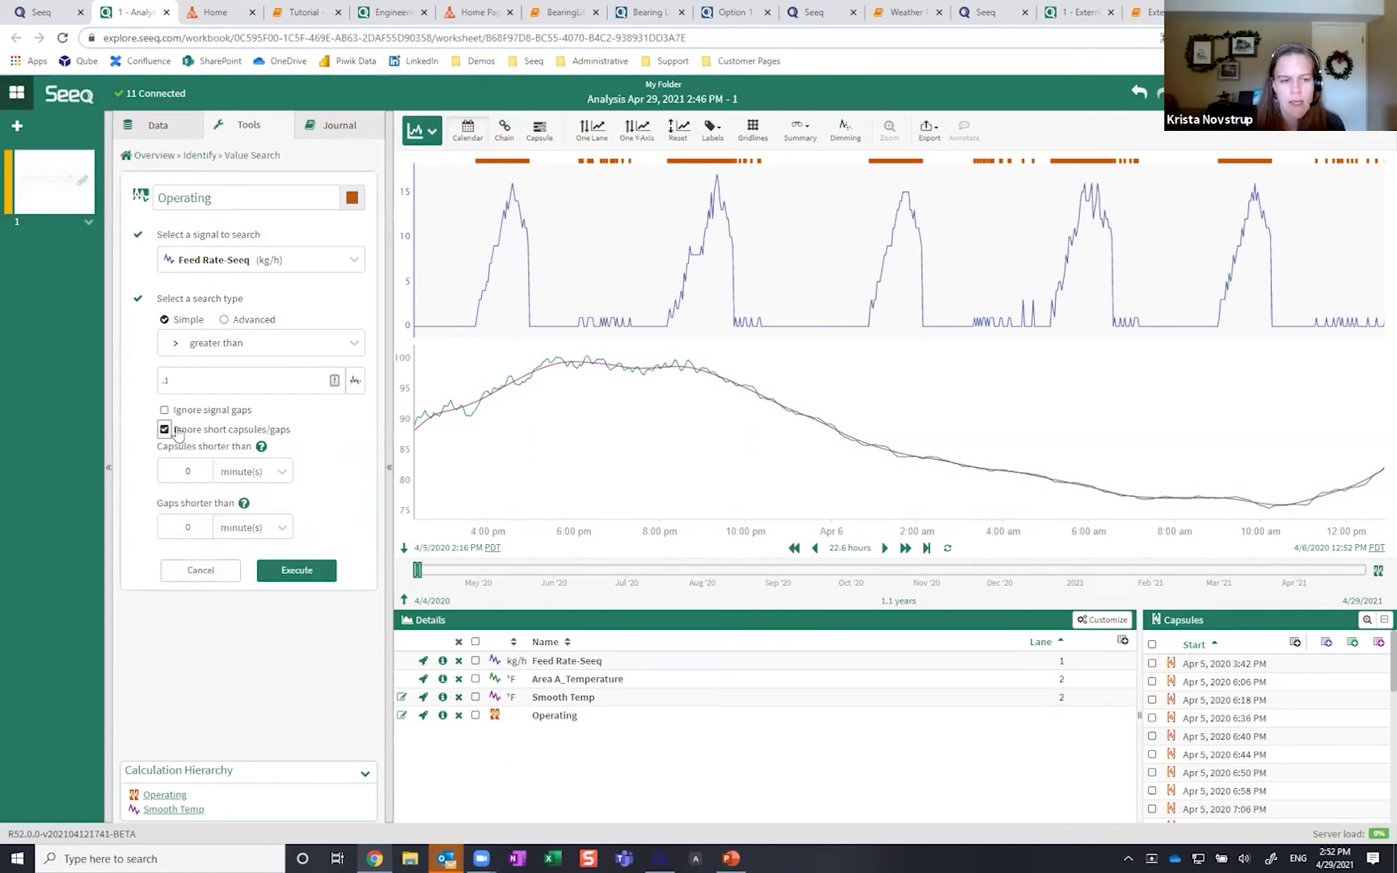
click(171, 471)
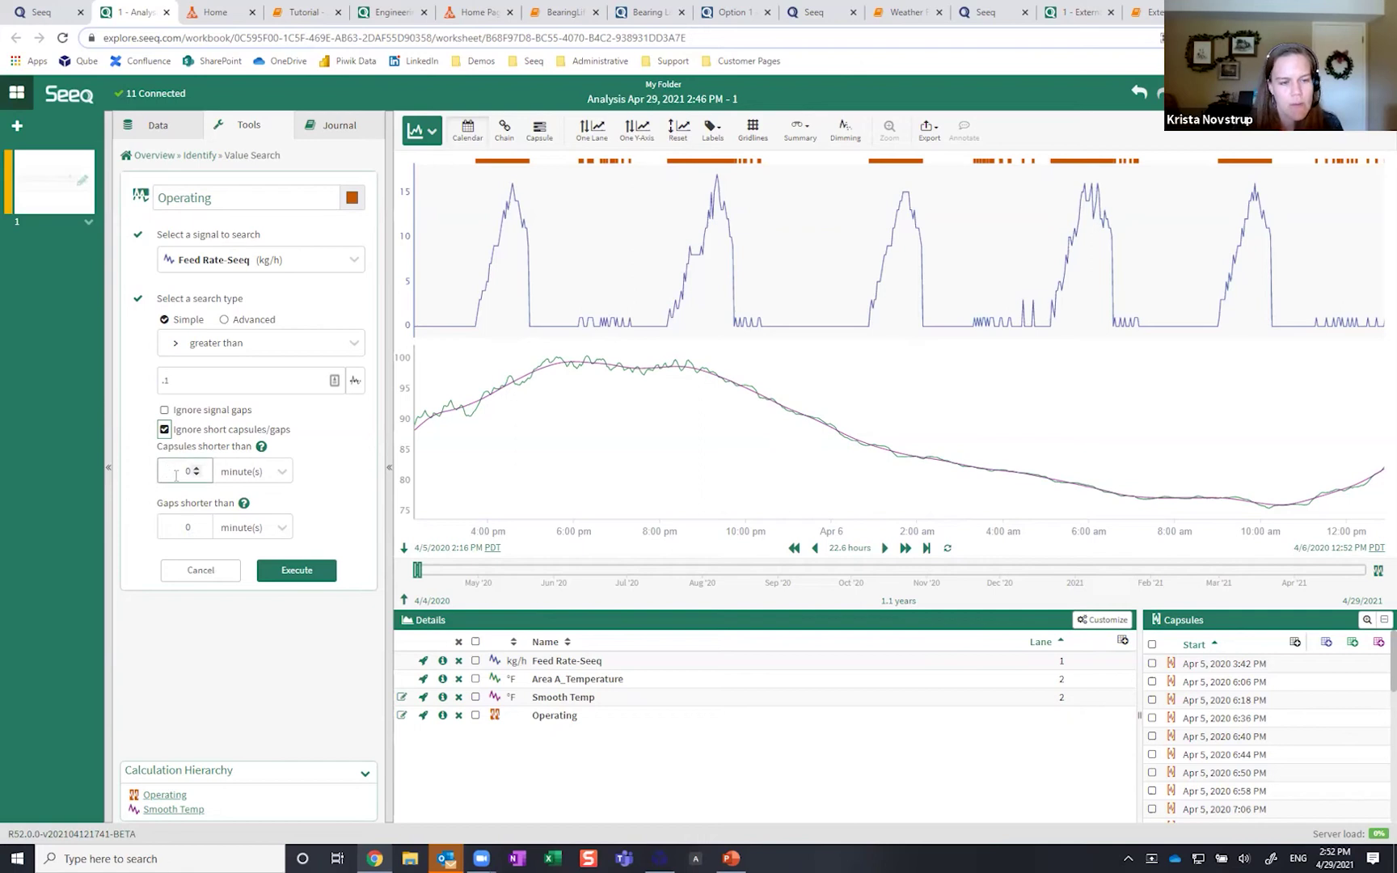
double_click(186, 469)
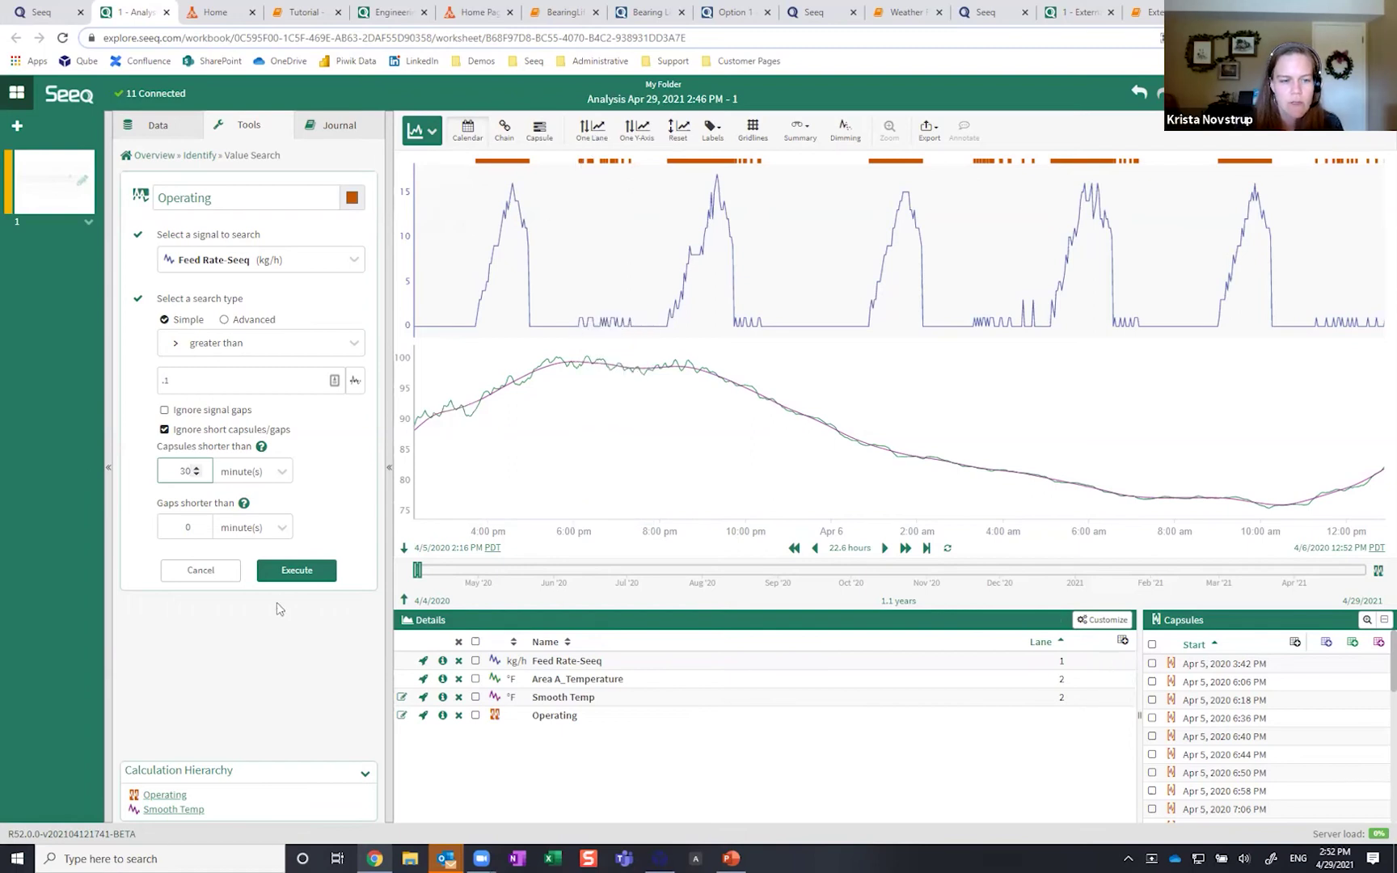
click(277, 575)
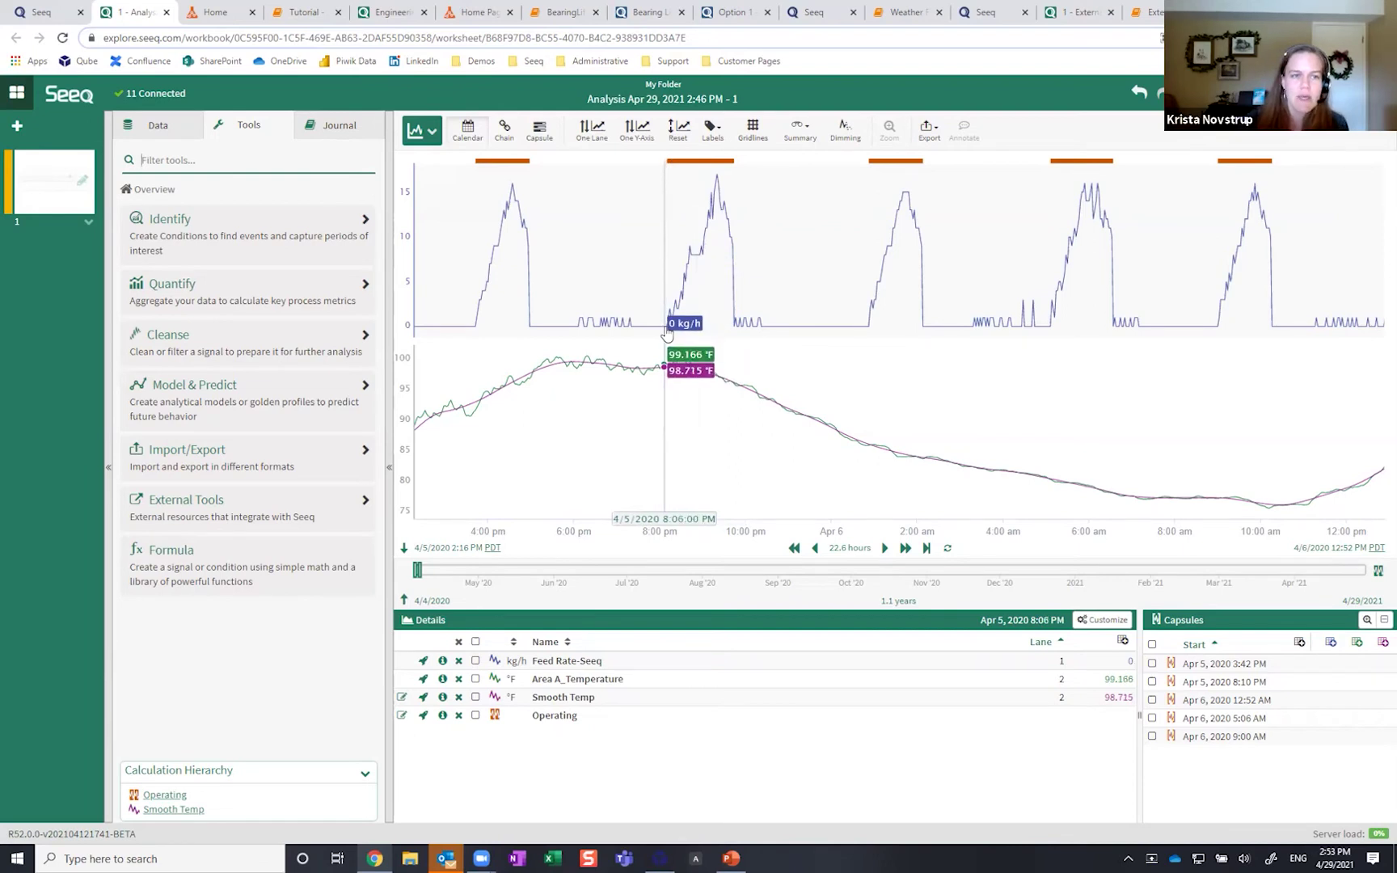
Step: Switch to the Seeq home page and view the kinds of items that can be created, including Data Lab Project
click(49, 12)
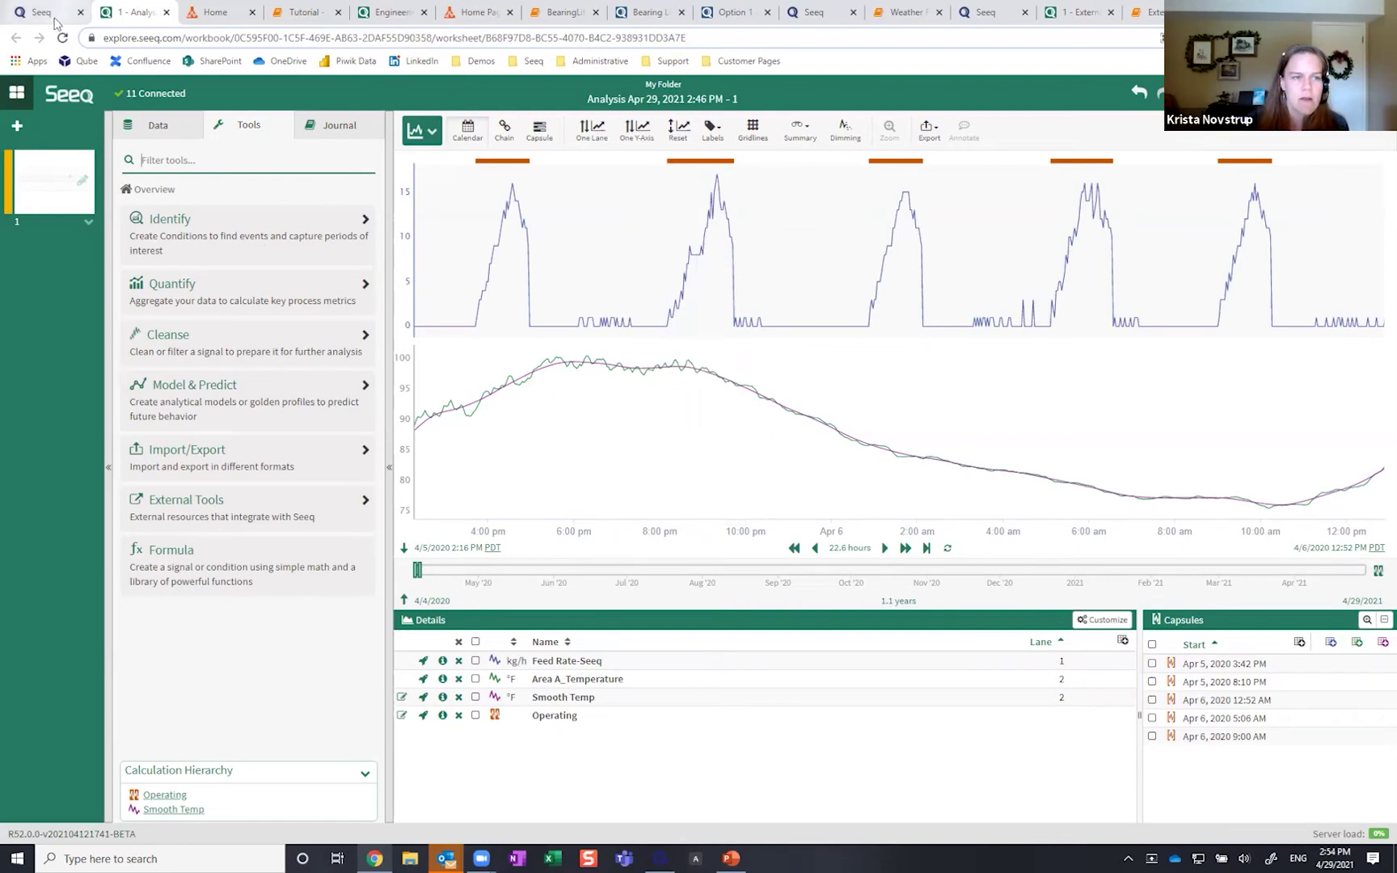
click(98, 152)
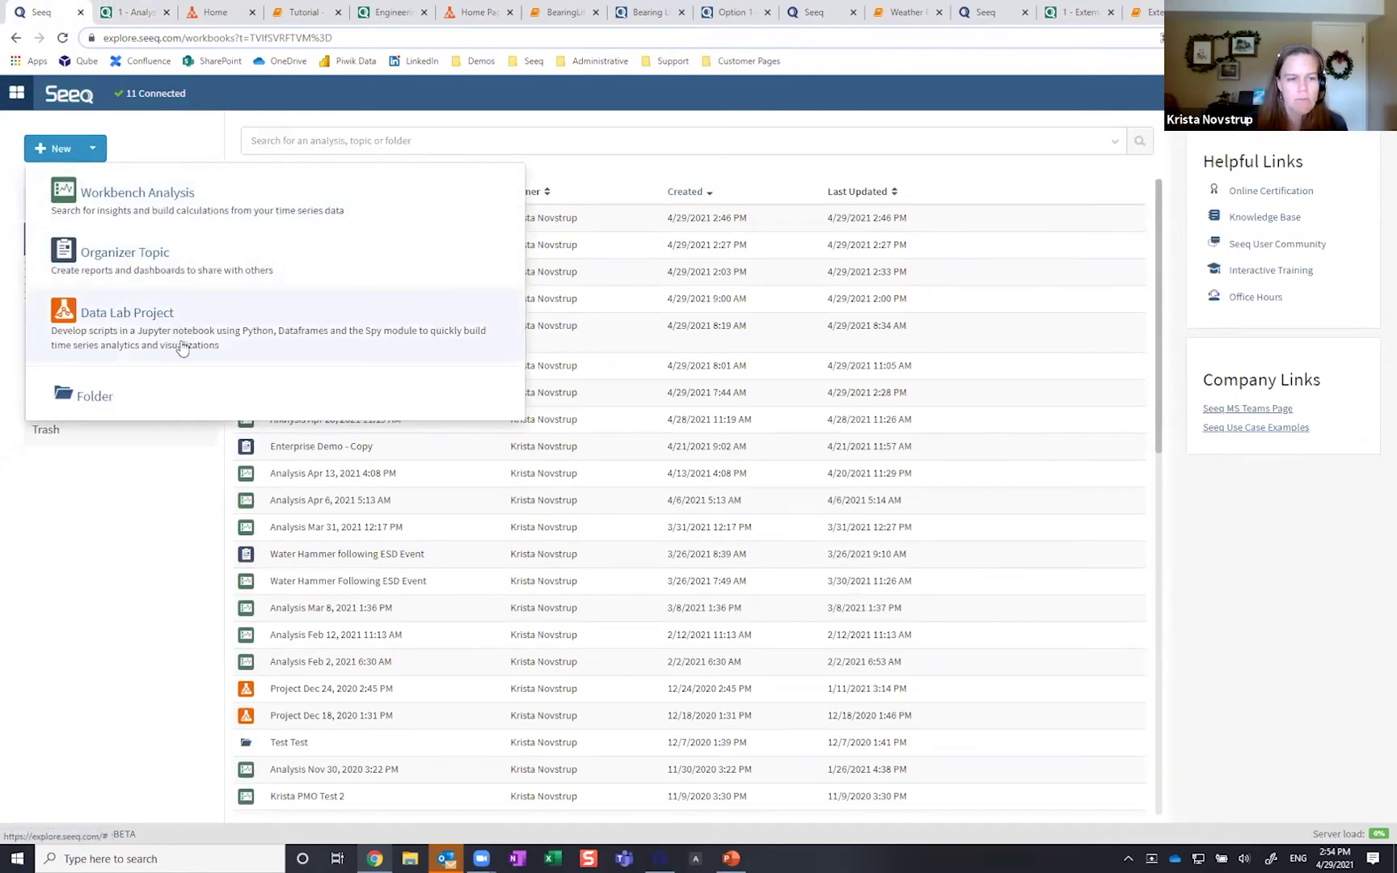
click(194, 125)
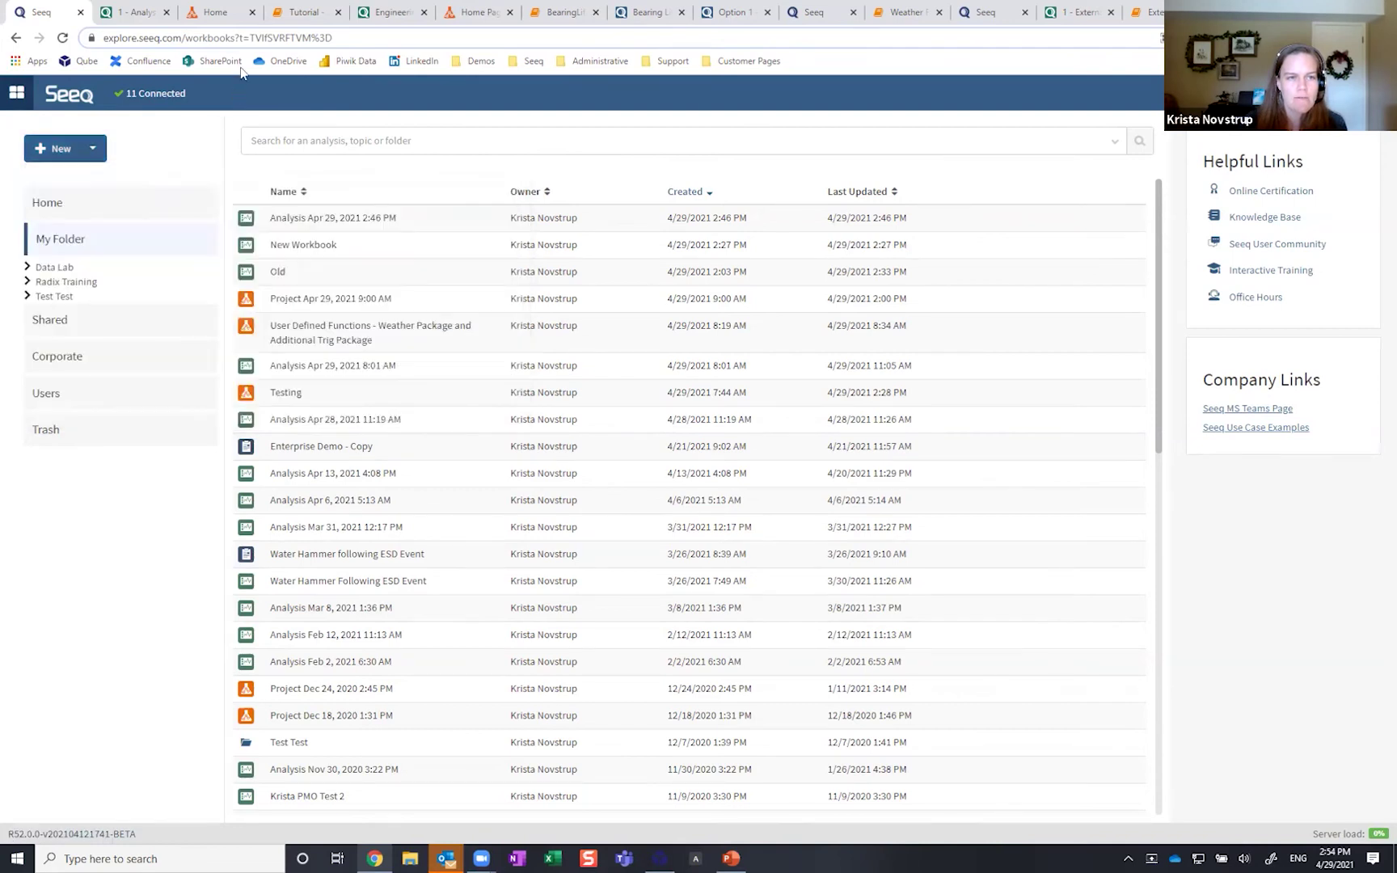
Step: Switch to the Seeq Data Lab project and create a new Python 3 notebook
click(216, 12)
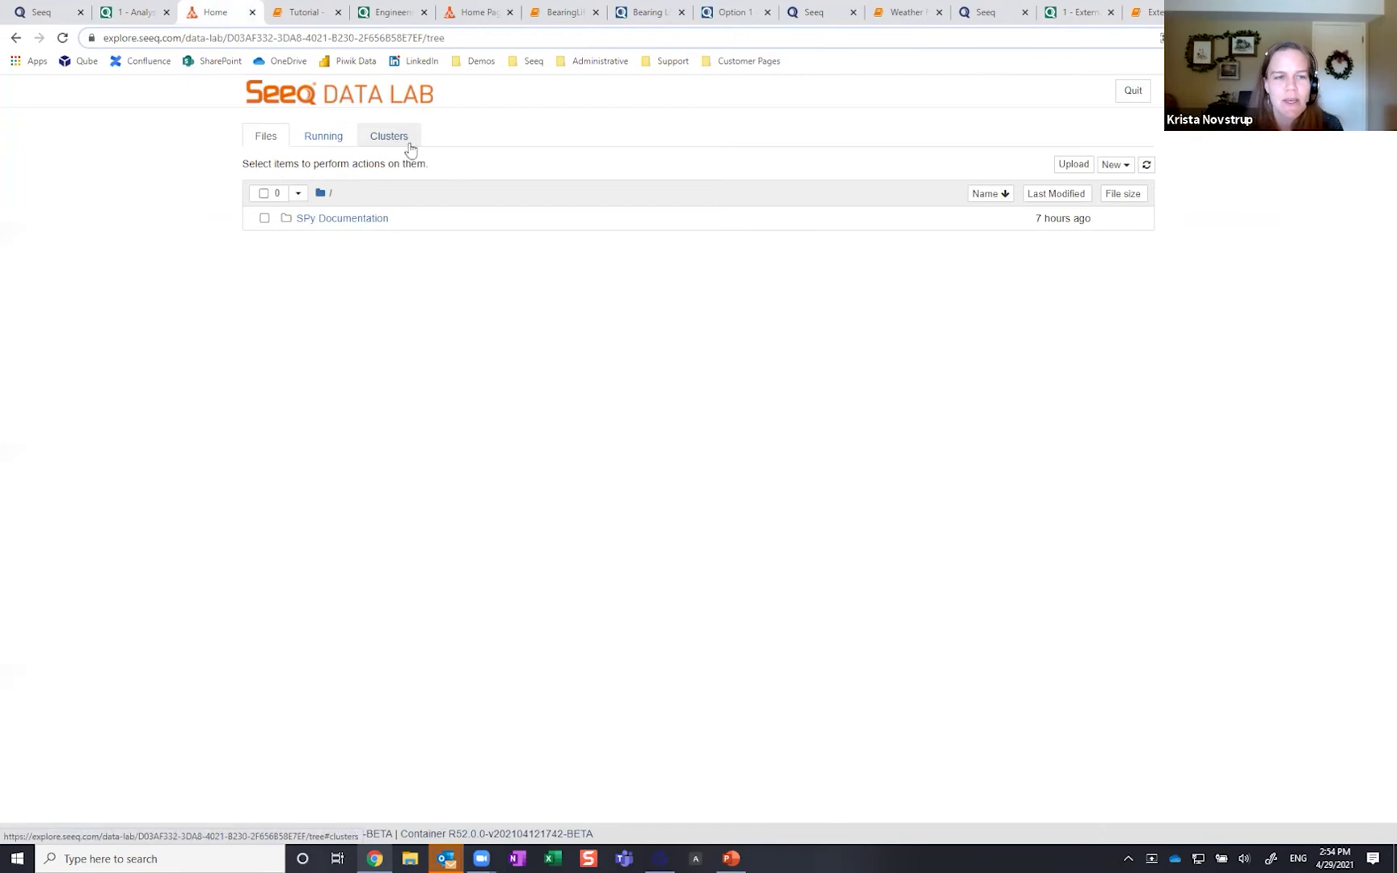
click(1114, 166)
click(1076, 204)
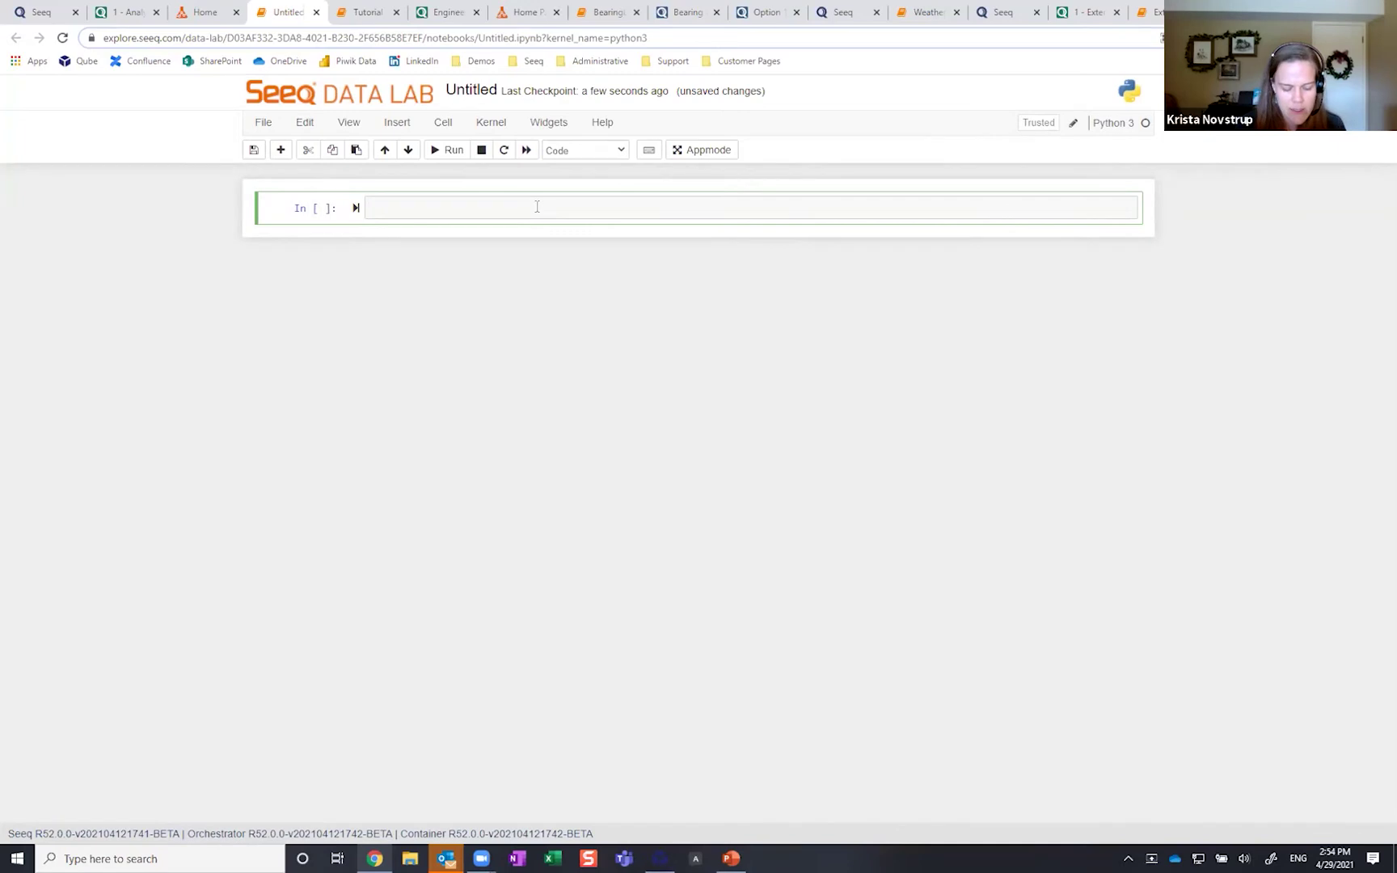
Step: Write a spy.pull call with the Workbench worksheet's URL as its quoted argument in the notebook's first cell, and run it
text(spy)
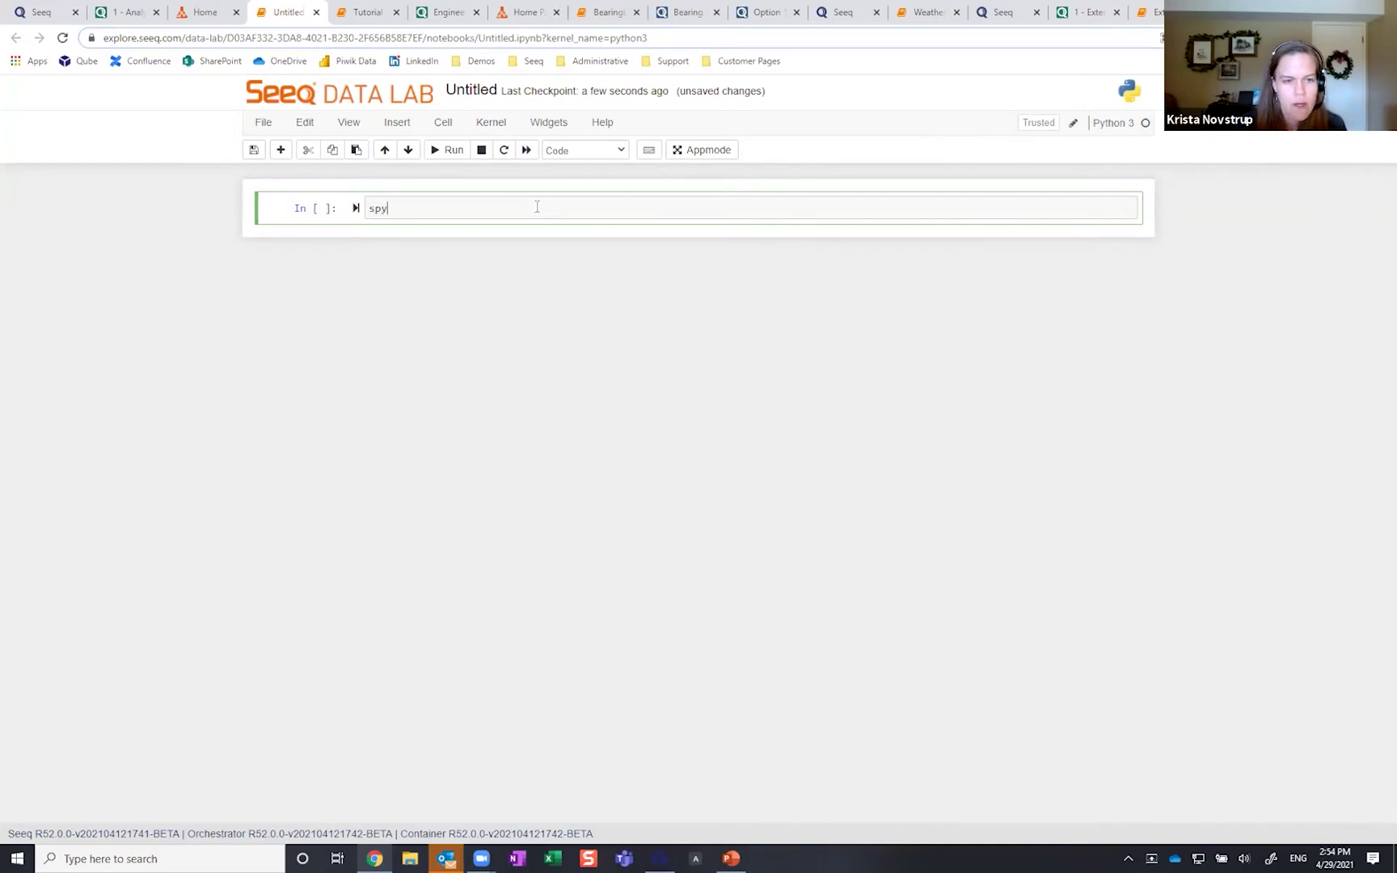
text(.pull(')
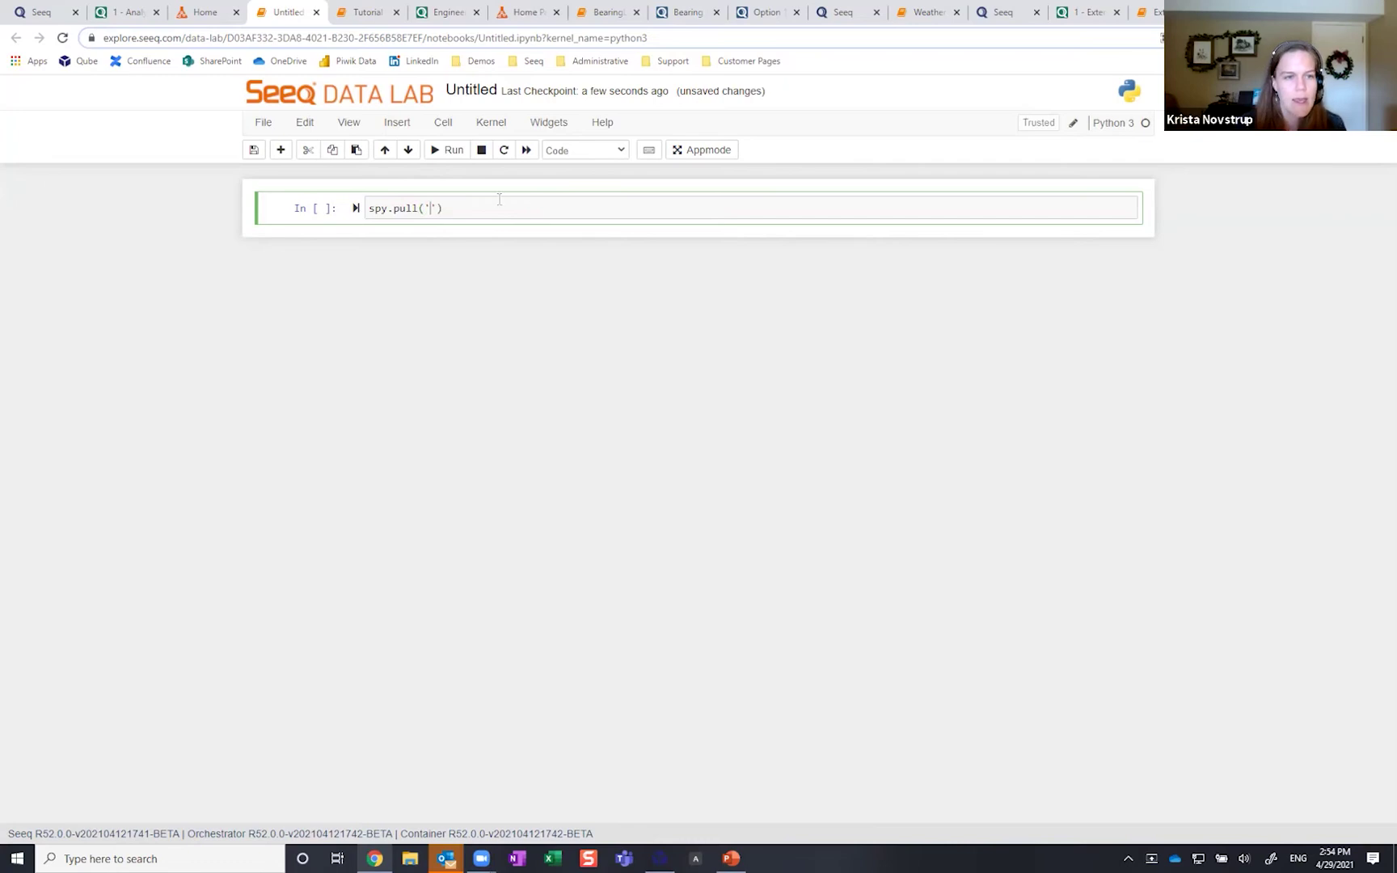
click(122, 13)
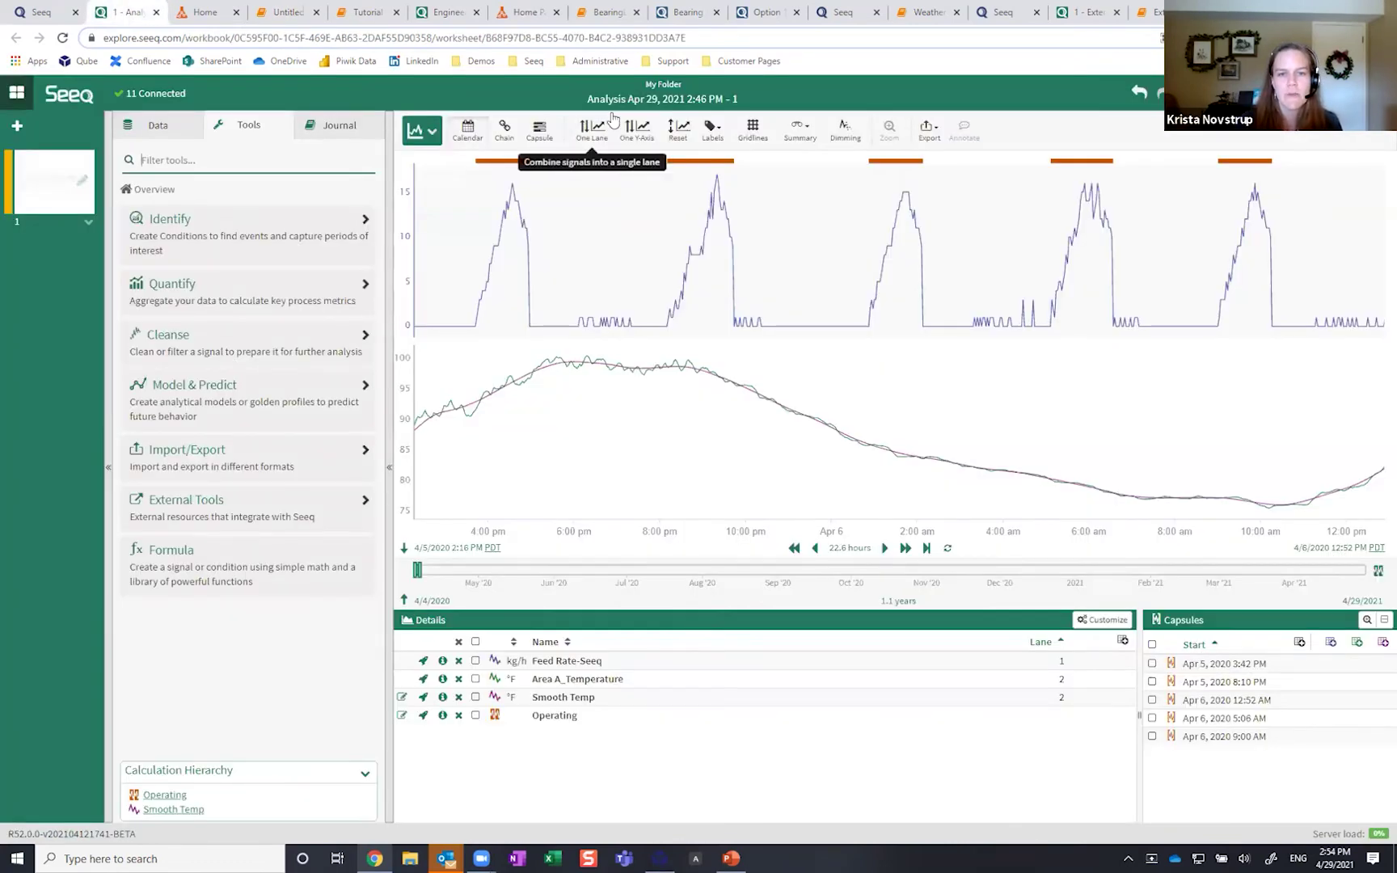
key(ctrl+l)
key(ctrl+c)
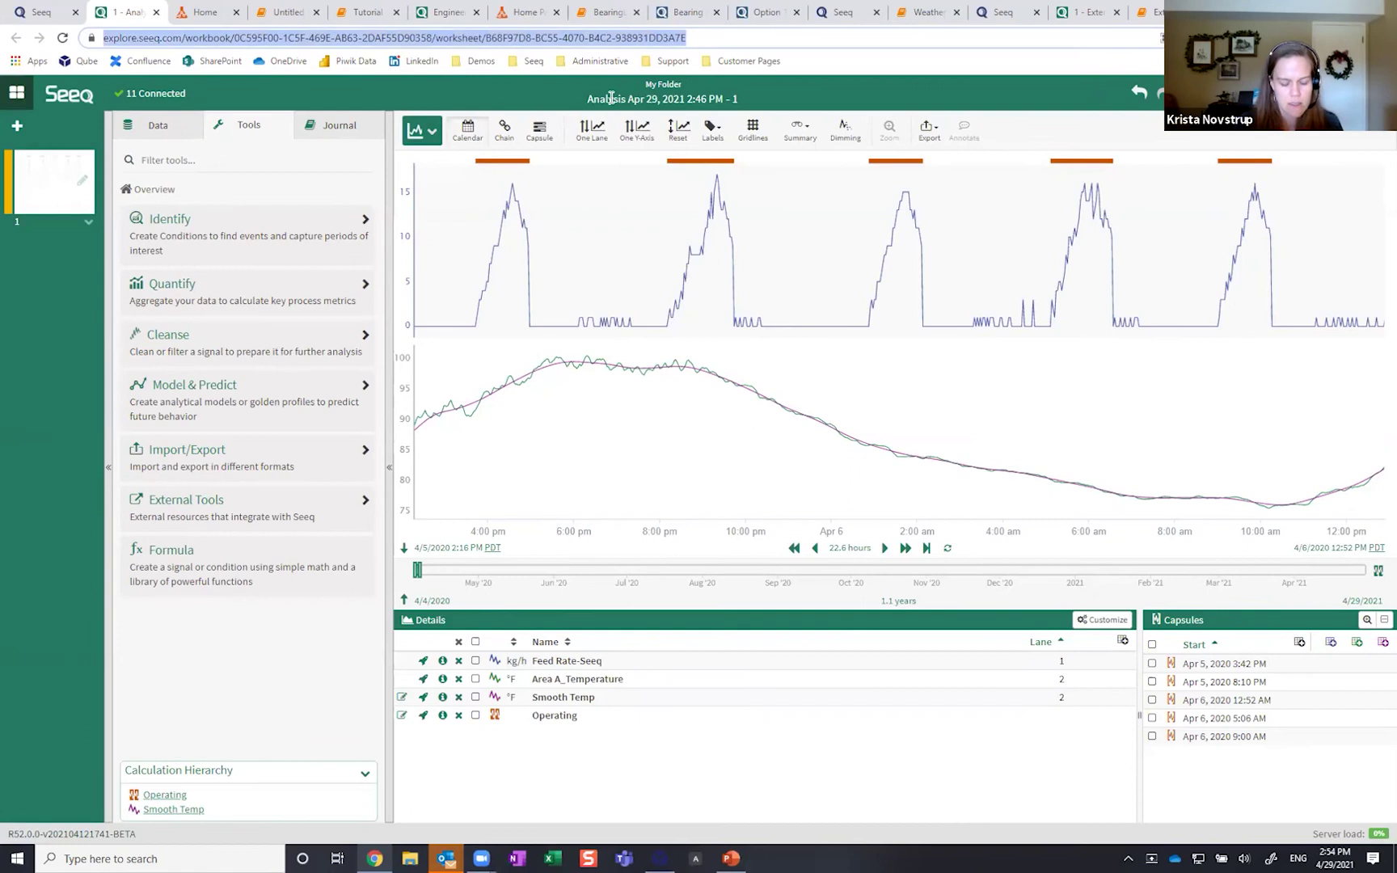
click(287, 15)
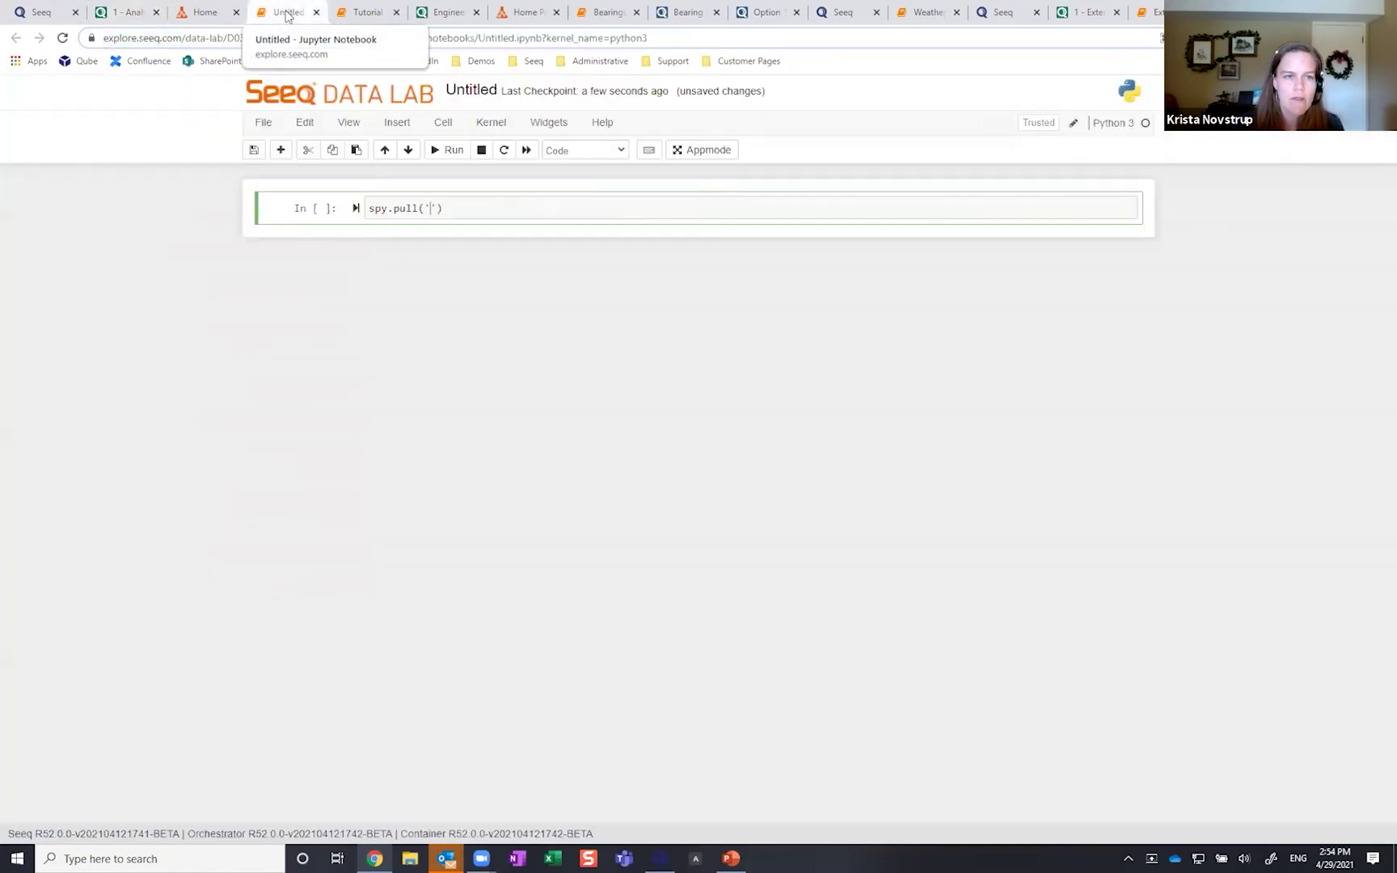
click(429, 208)
key(ctrl+v)
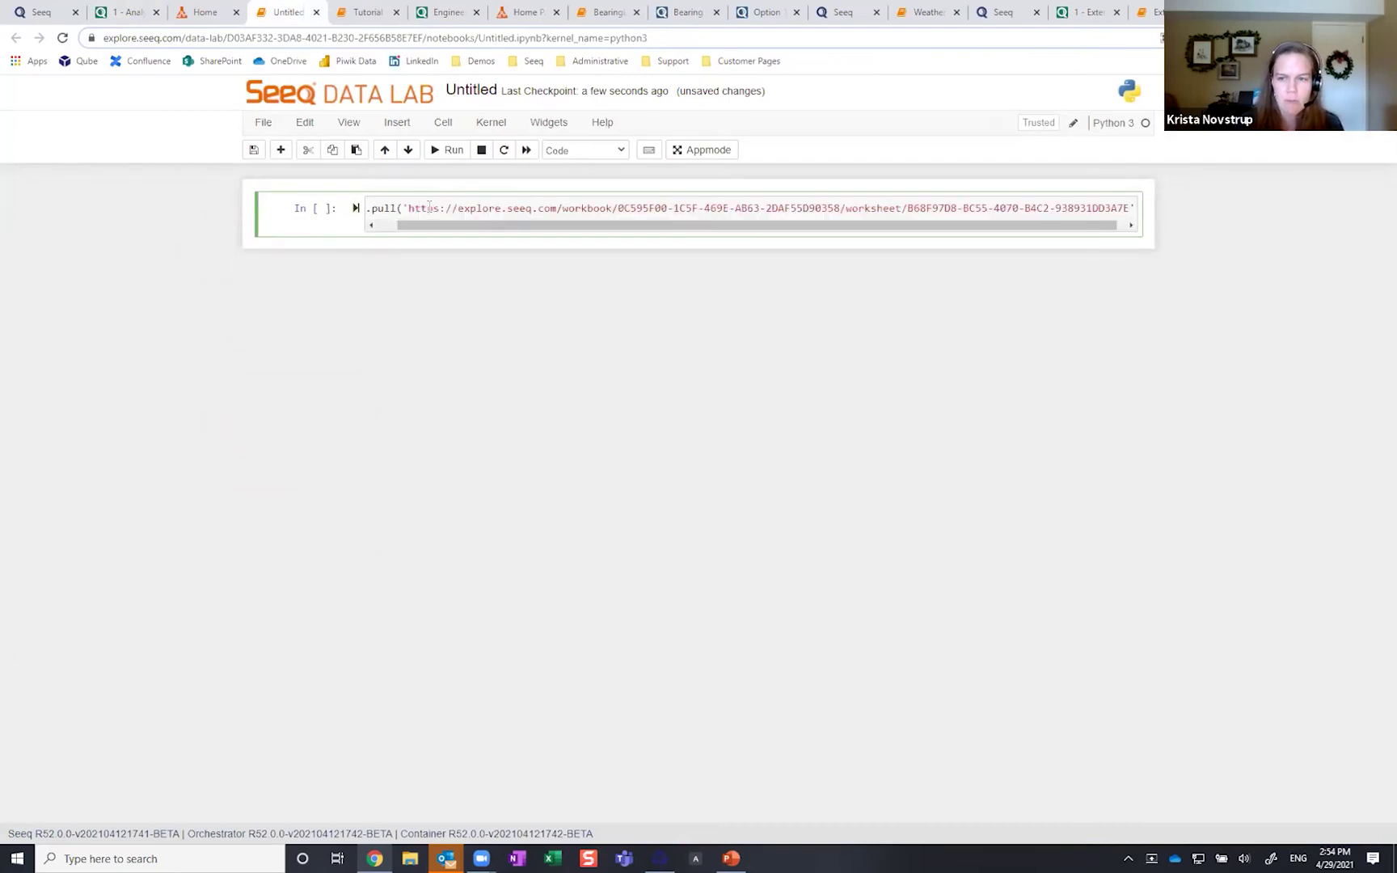
key(shift+Return)
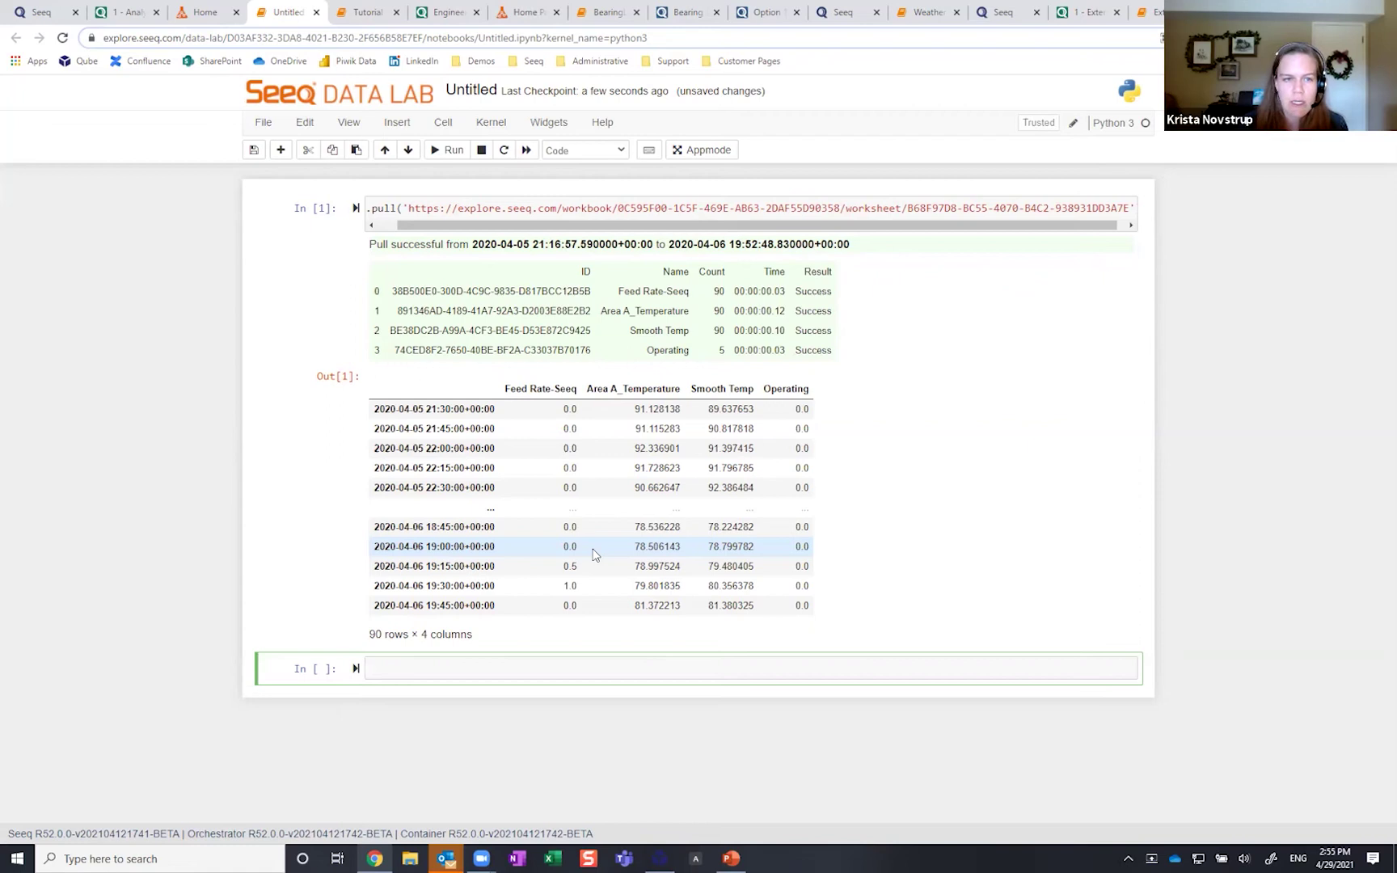
Step: Switch between the Workbench analysis and the Data Lab notebook to compare the trended signals with the pulled data
click(135, 18)
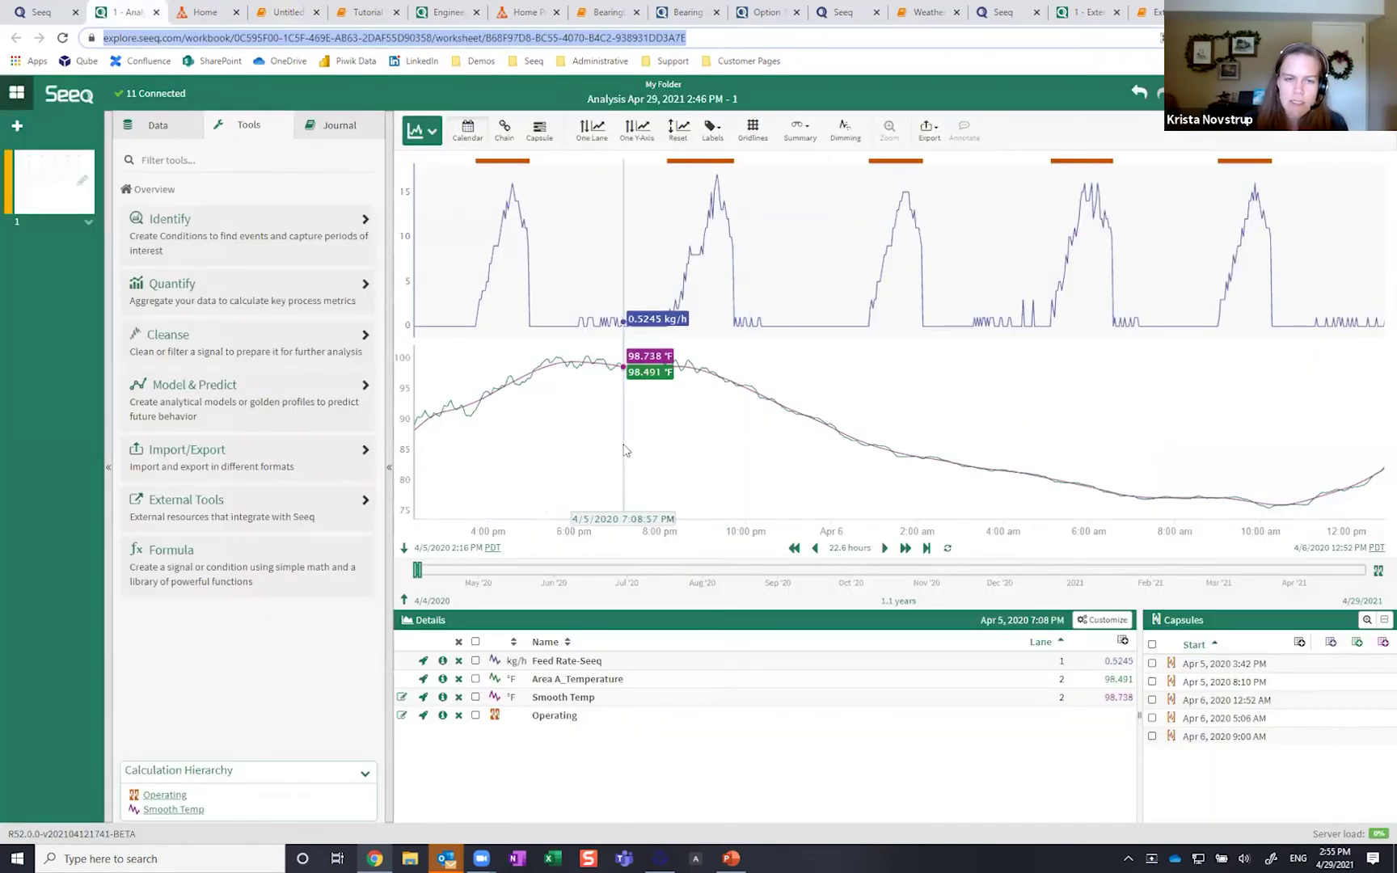
click(291, 18)
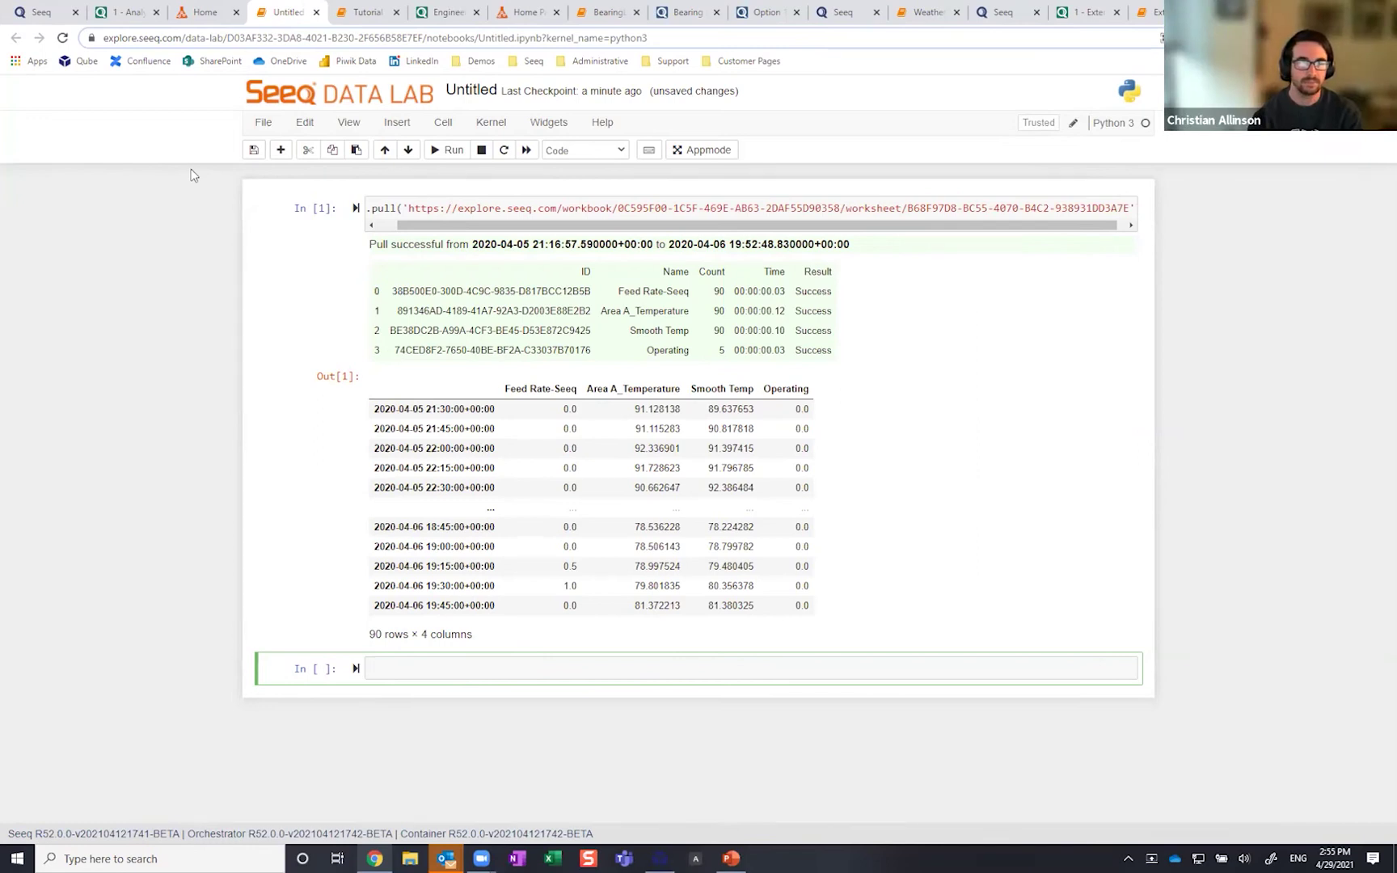
click(120, 13)
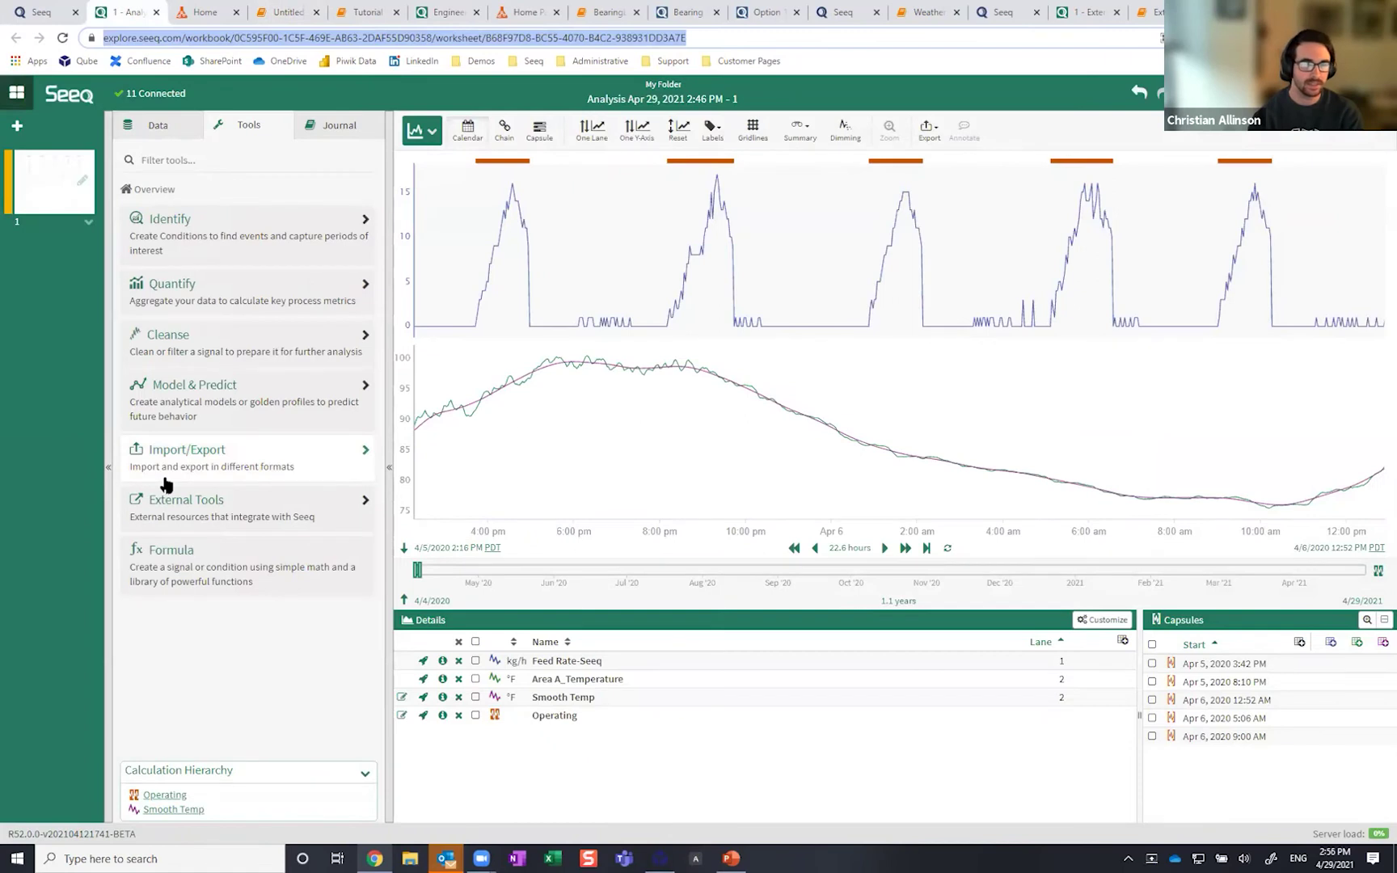
Step: Start a new Prediction in the Workbench analysis and view its advanced options, including the available regression methods
click(219, 410)
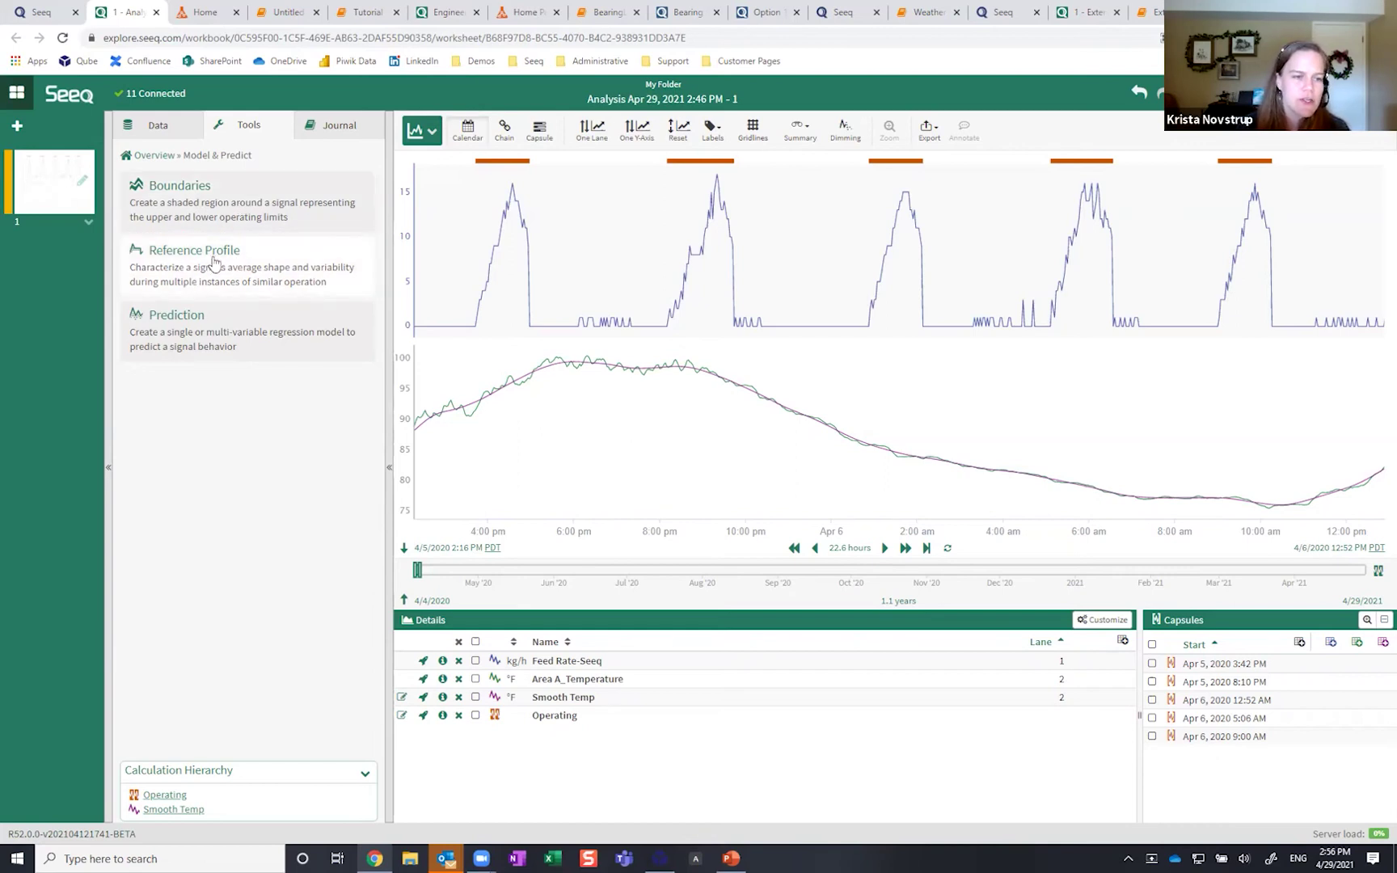
click(197, 323)
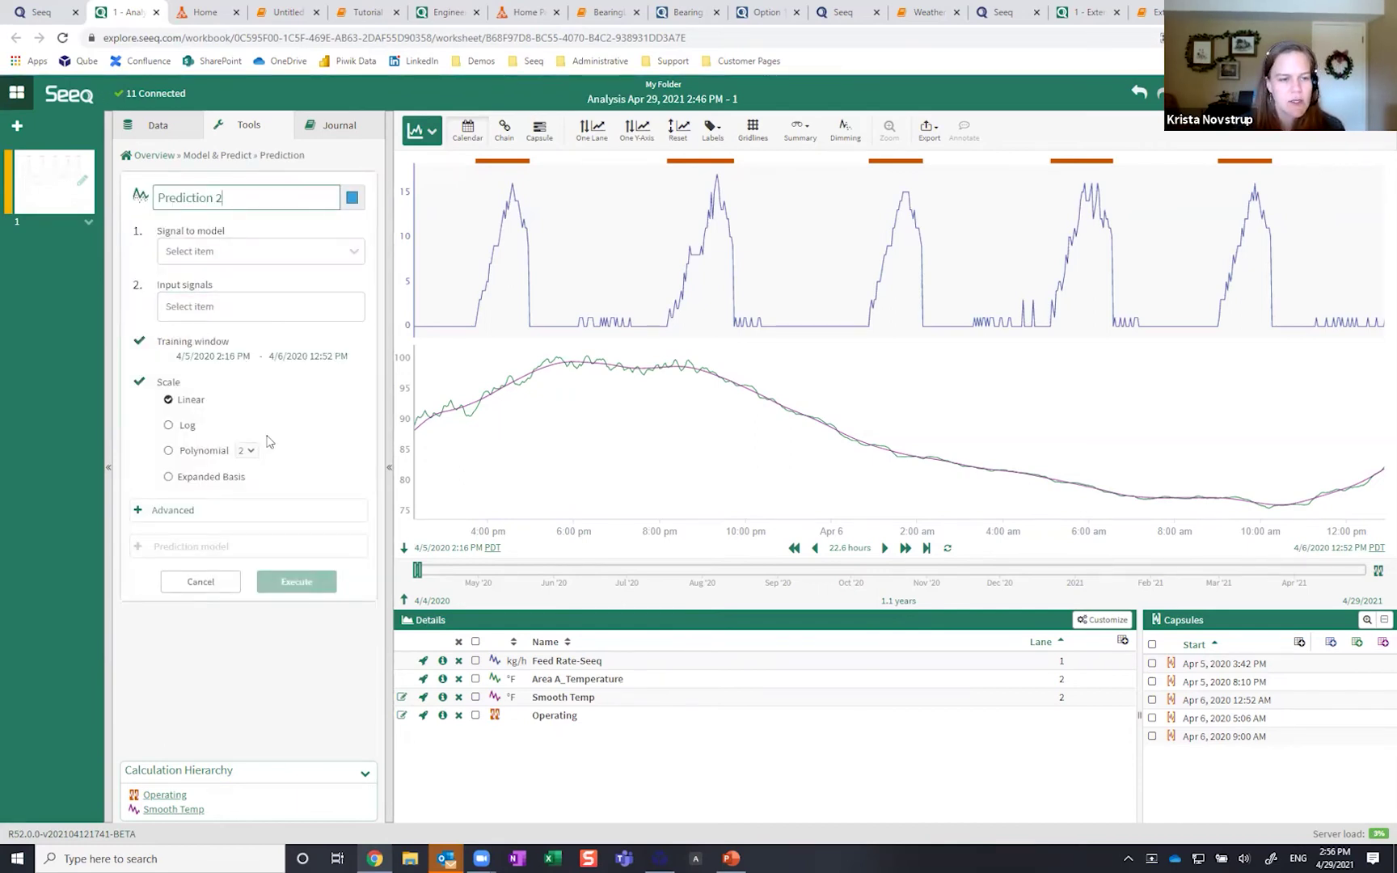
click(169, 511)
scroll(171, 565, down, 1)
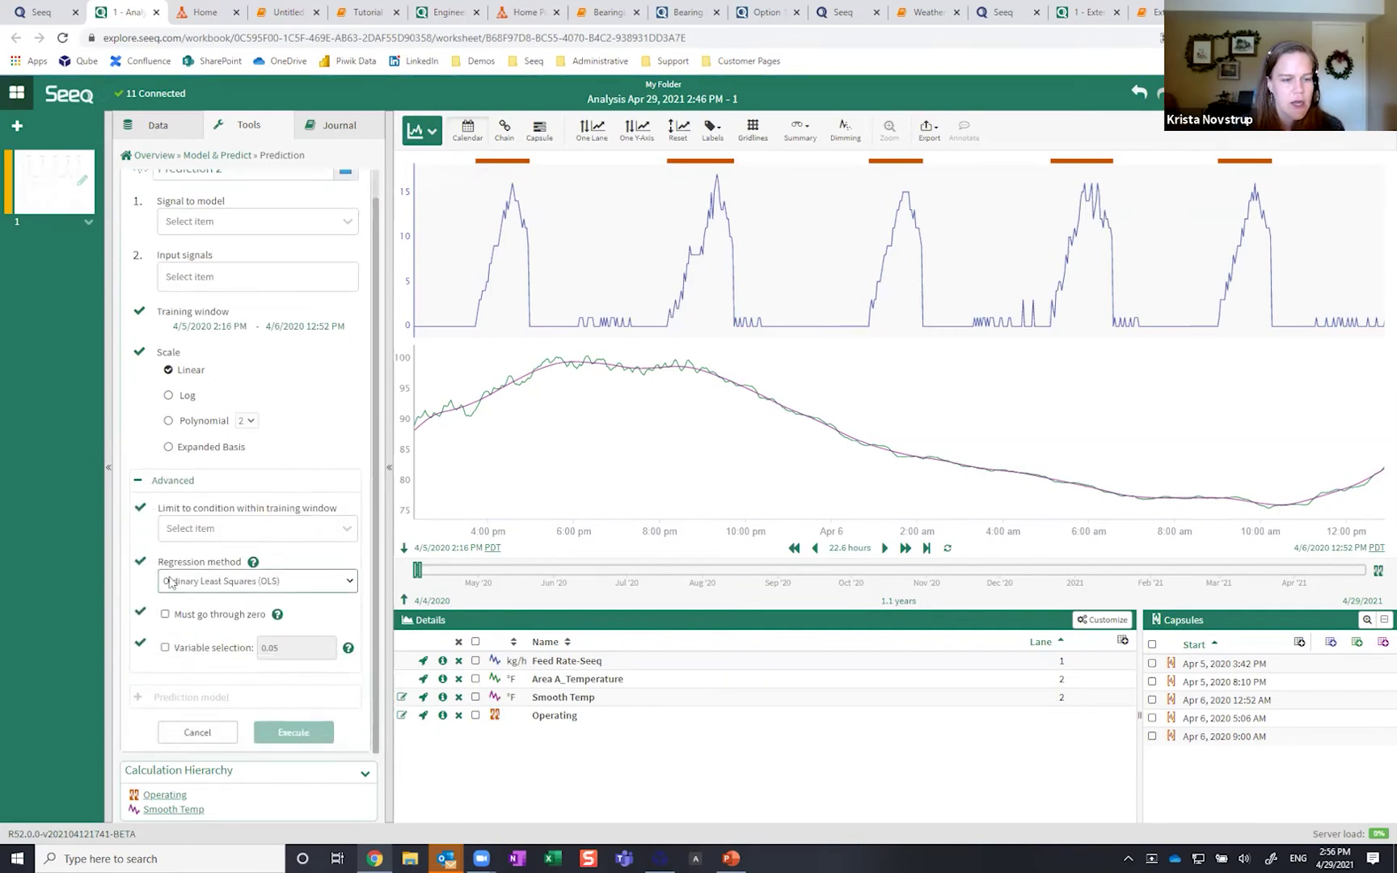
click(350, 581)
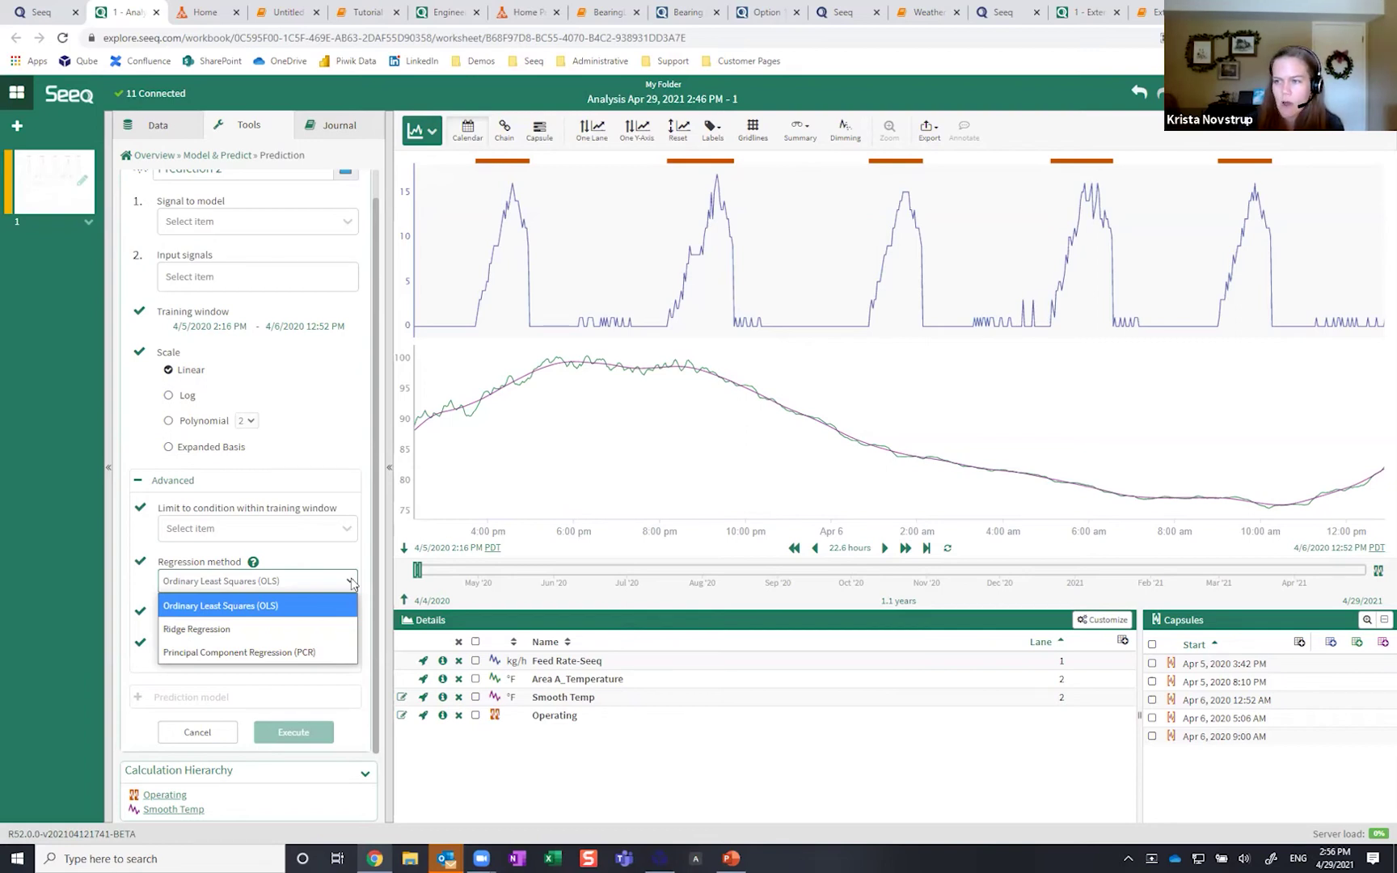
click(348, 557)
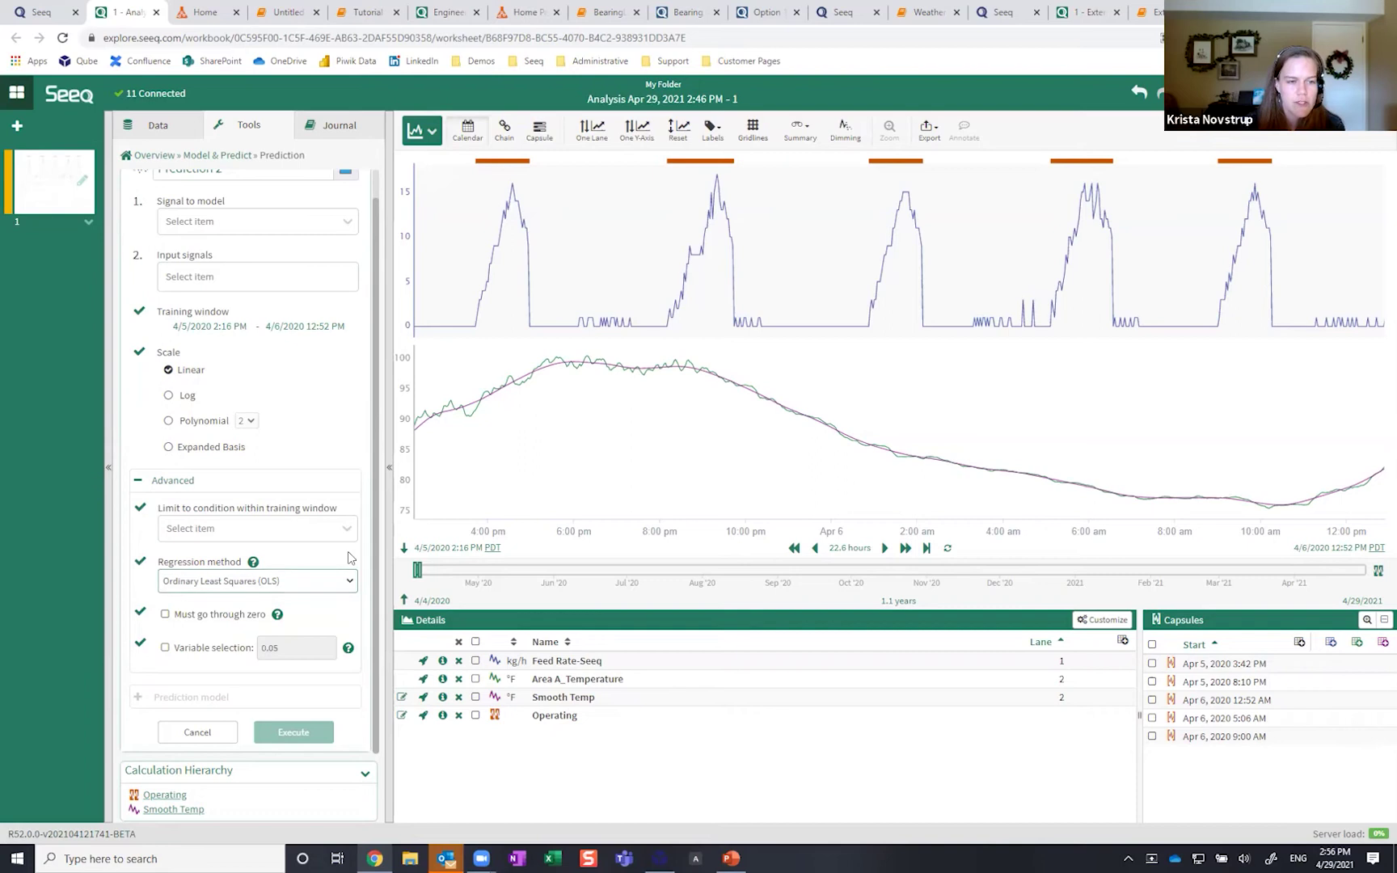
scroll(361, 558, up, 1)
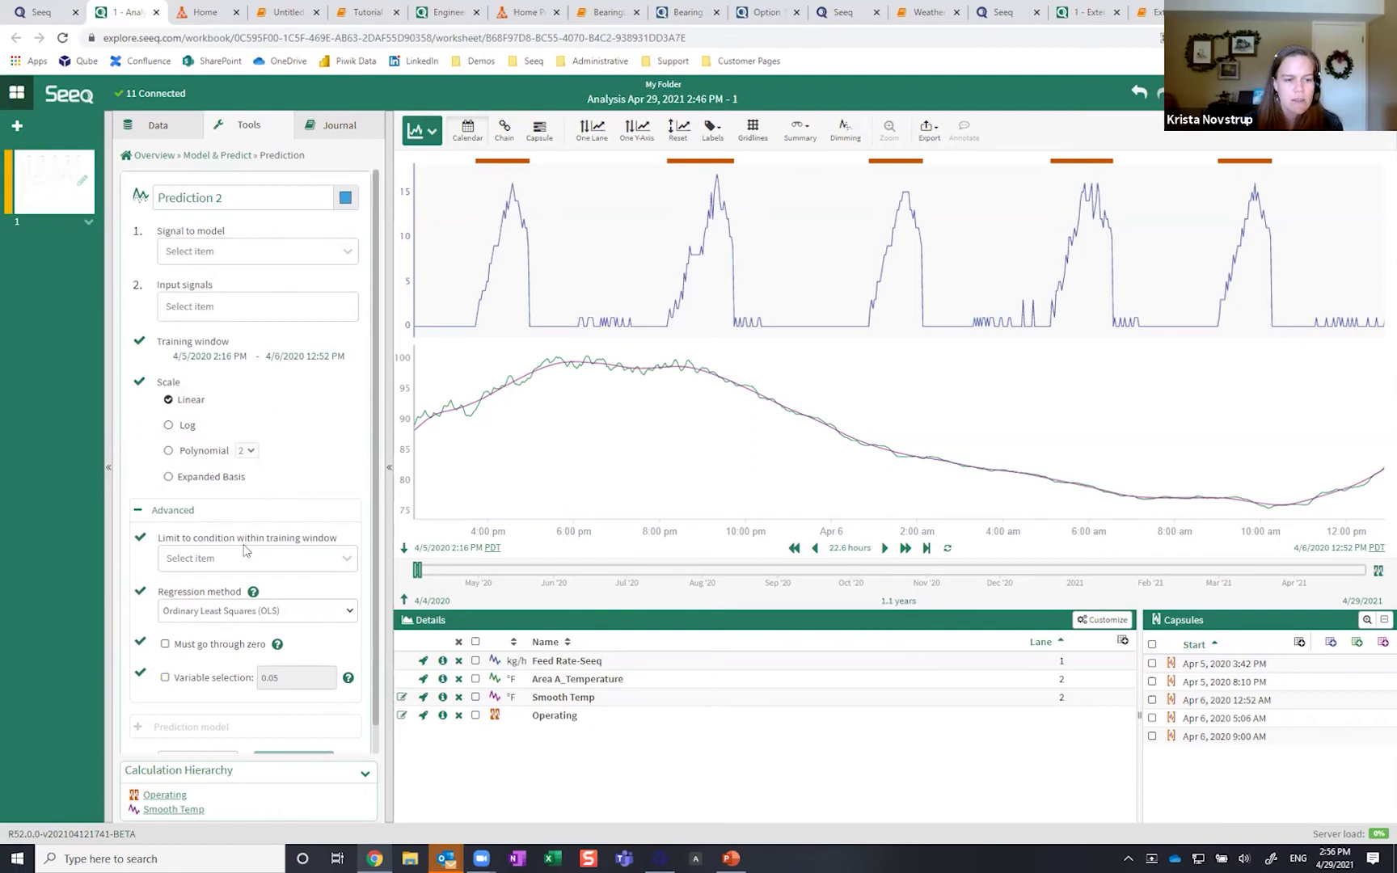
Step: Try limiting the prediction's training window to the Operating condition
click(338, 558)
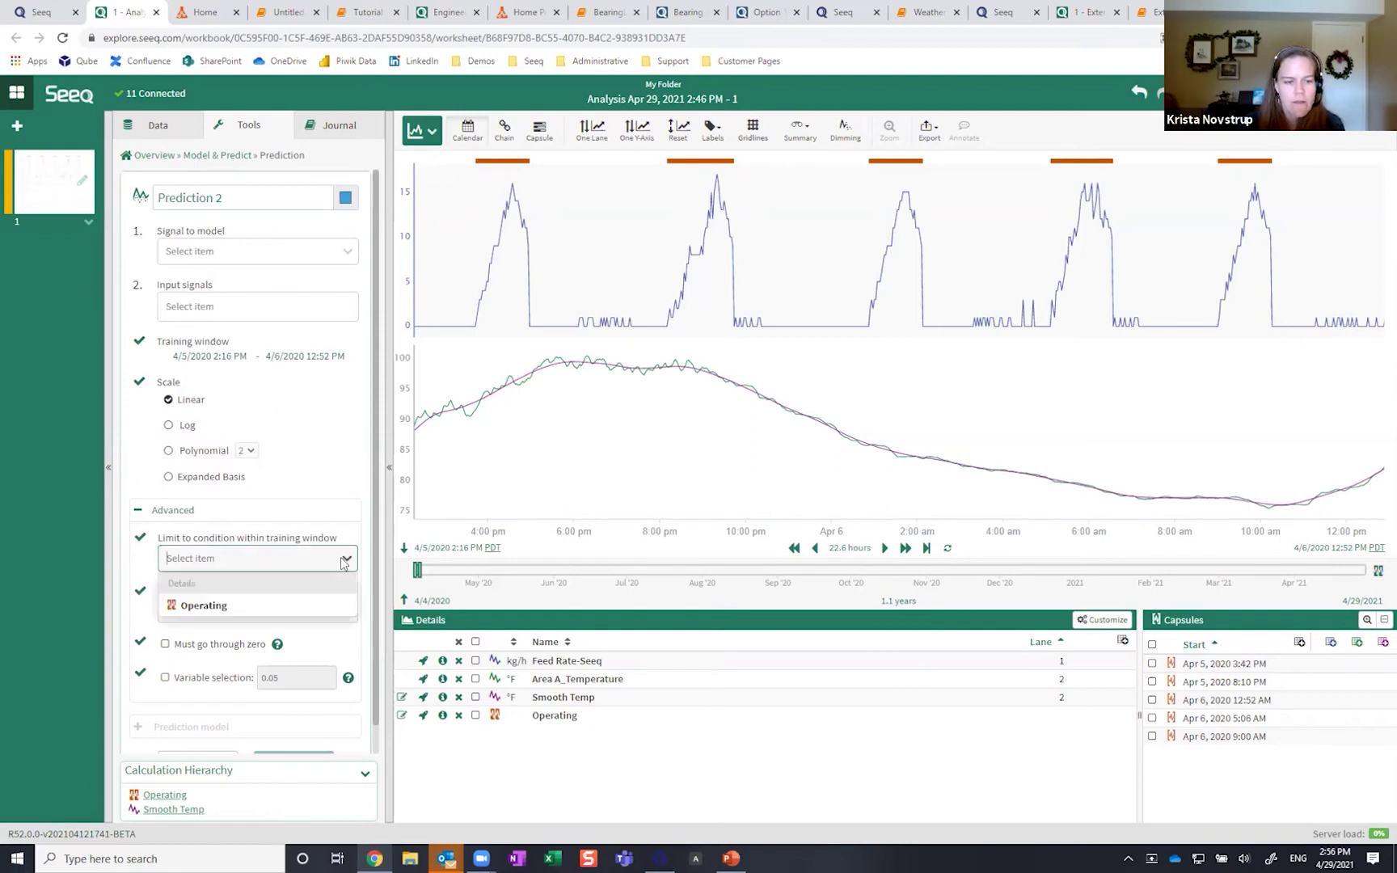
click(205, 608)
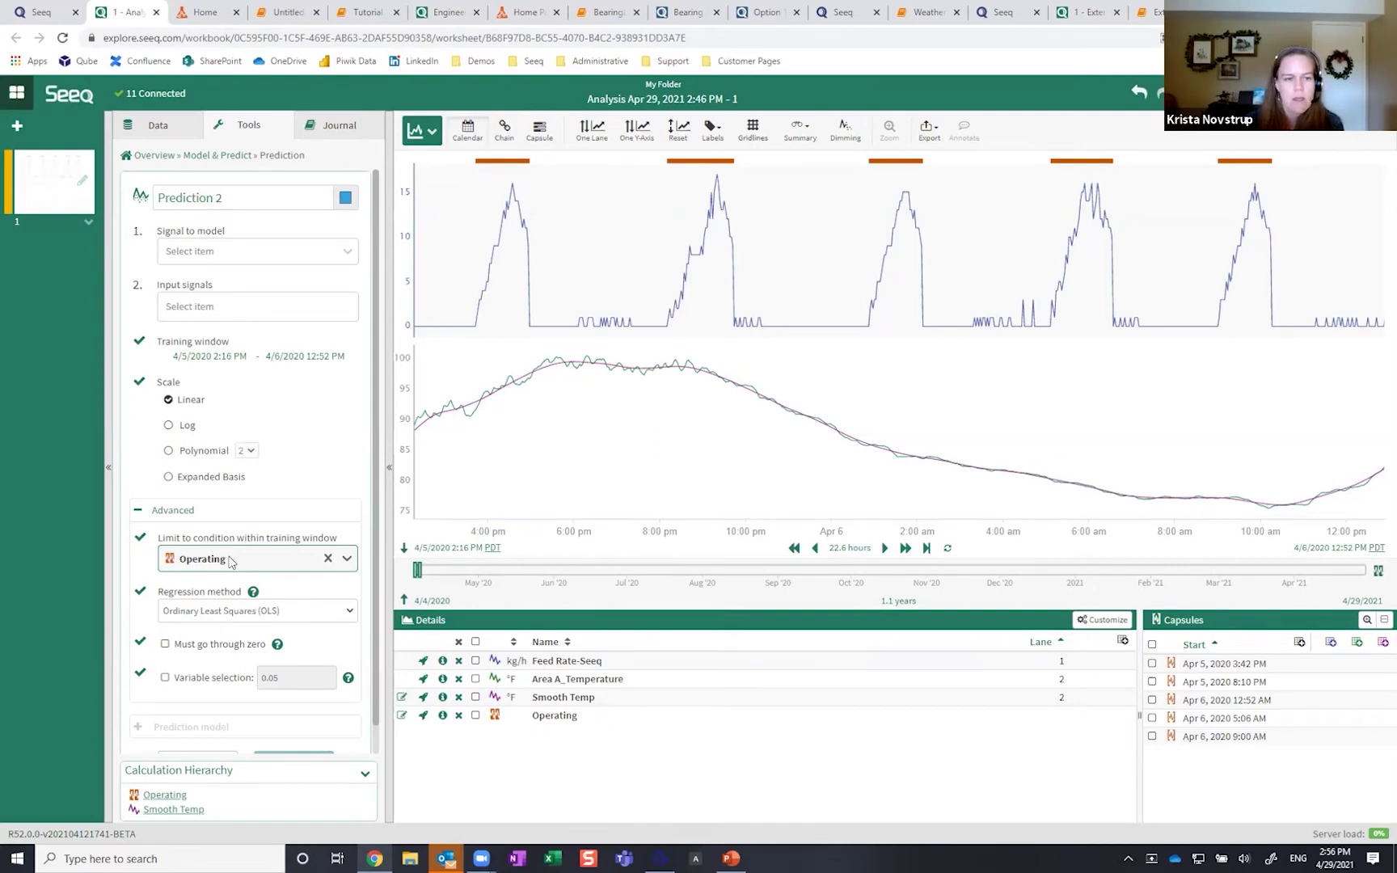
scroll(348, 417, down, 1)
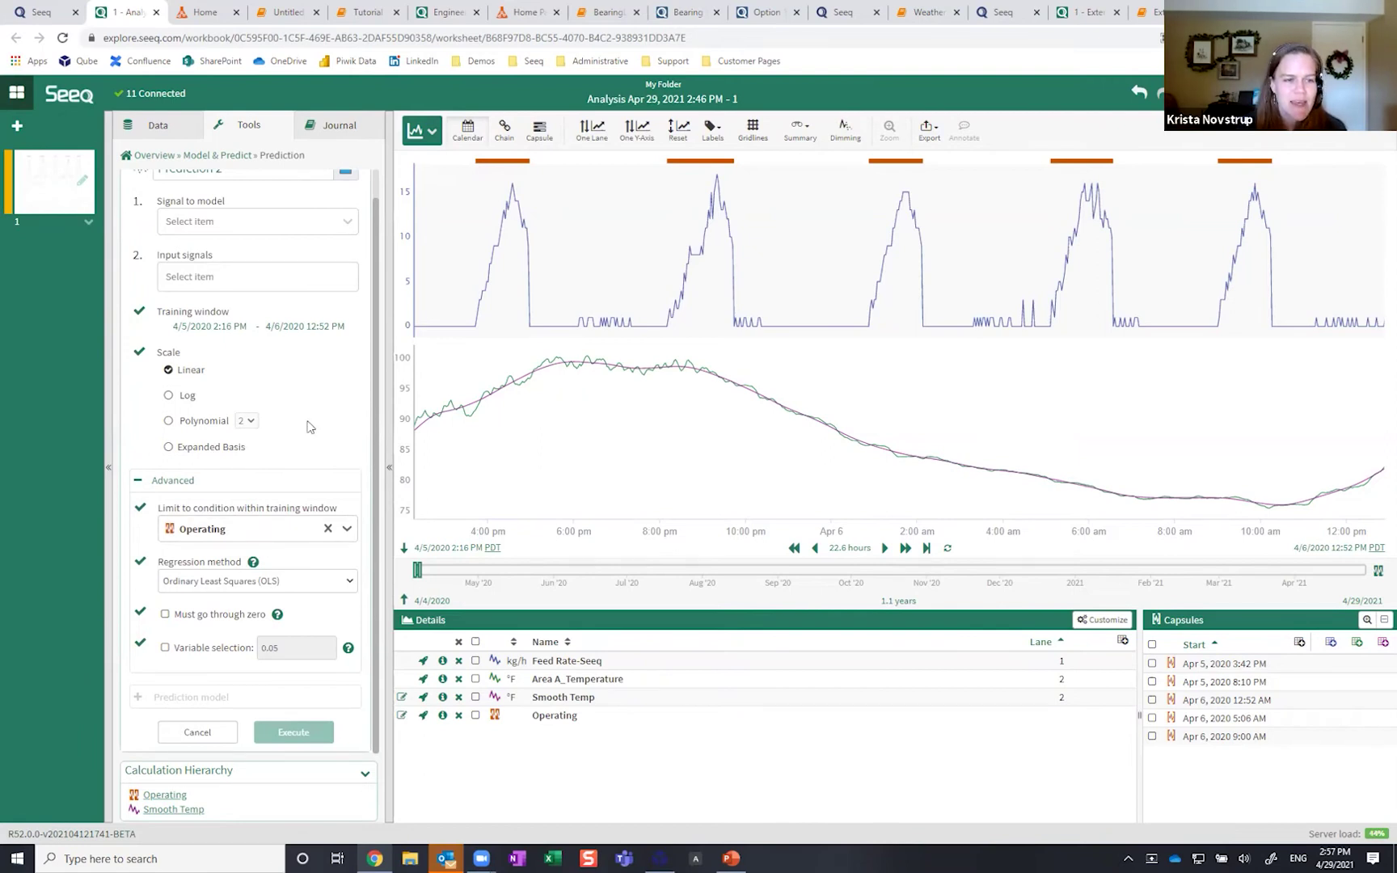
scroll(308, 441, up, 1)
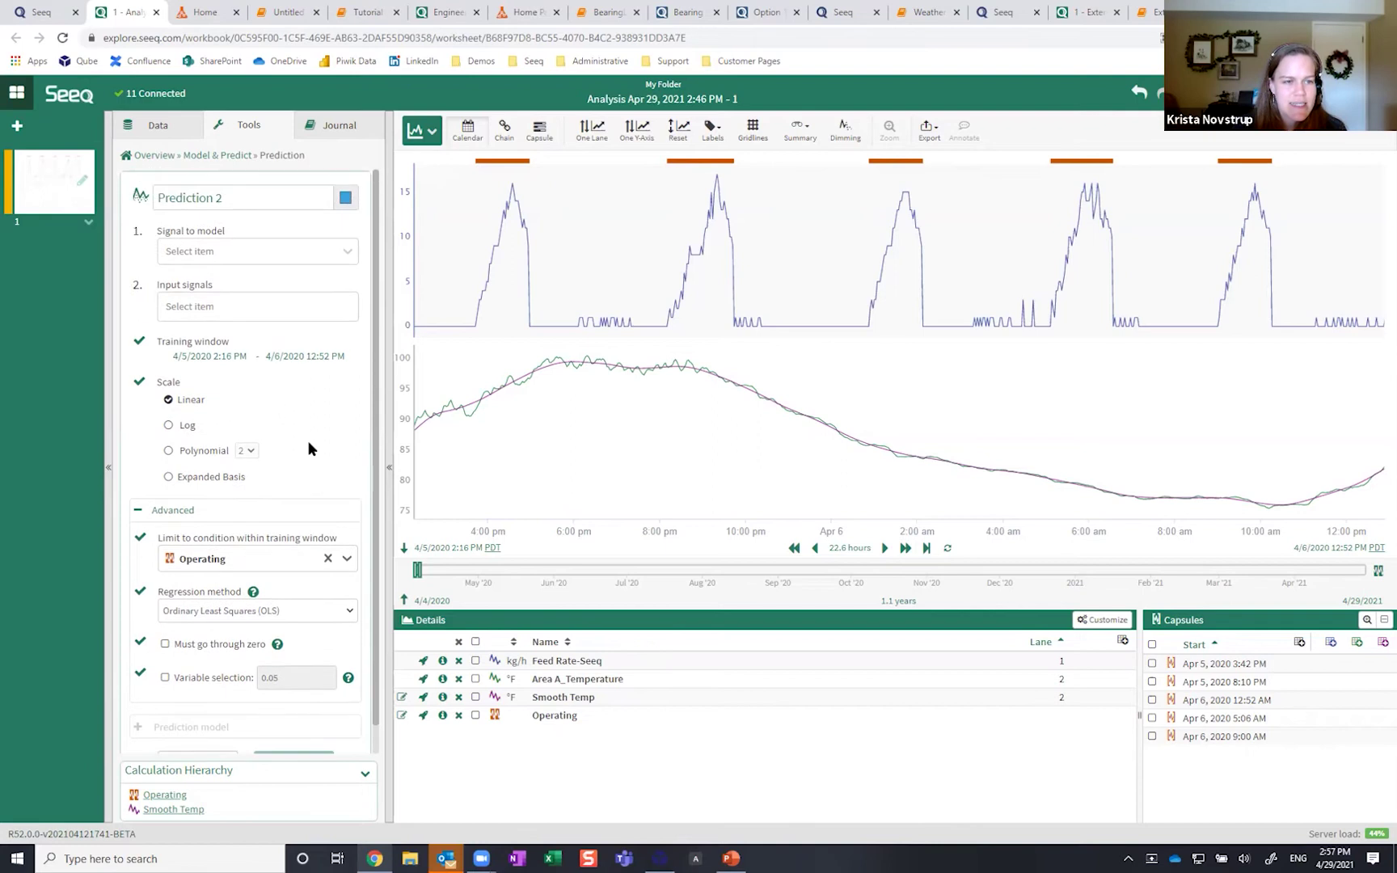
Step: Leave the prediction setup for the tools overview and open a blank Prediction form again
click(202, 156)
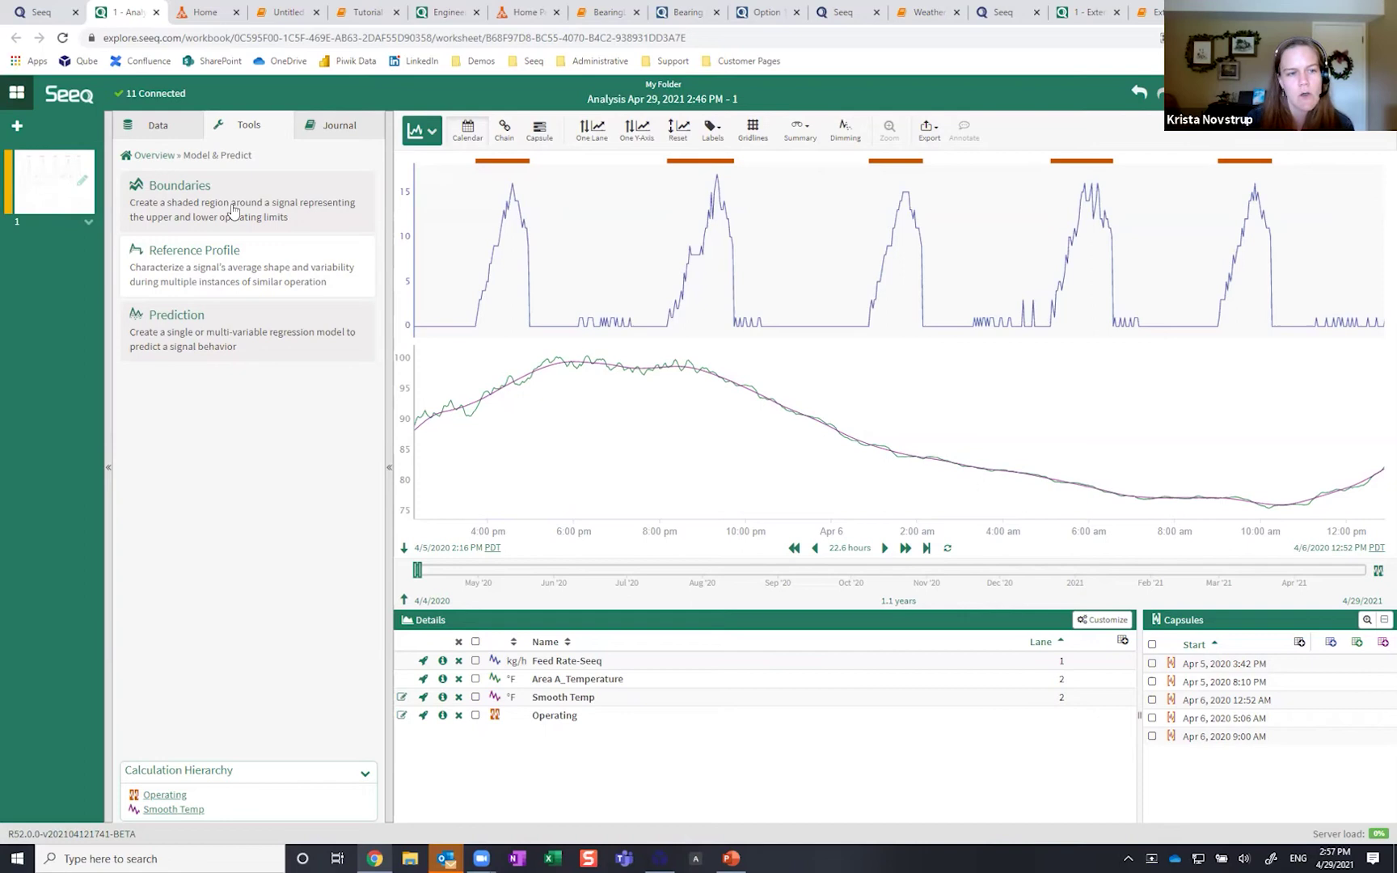
click(161, 159)
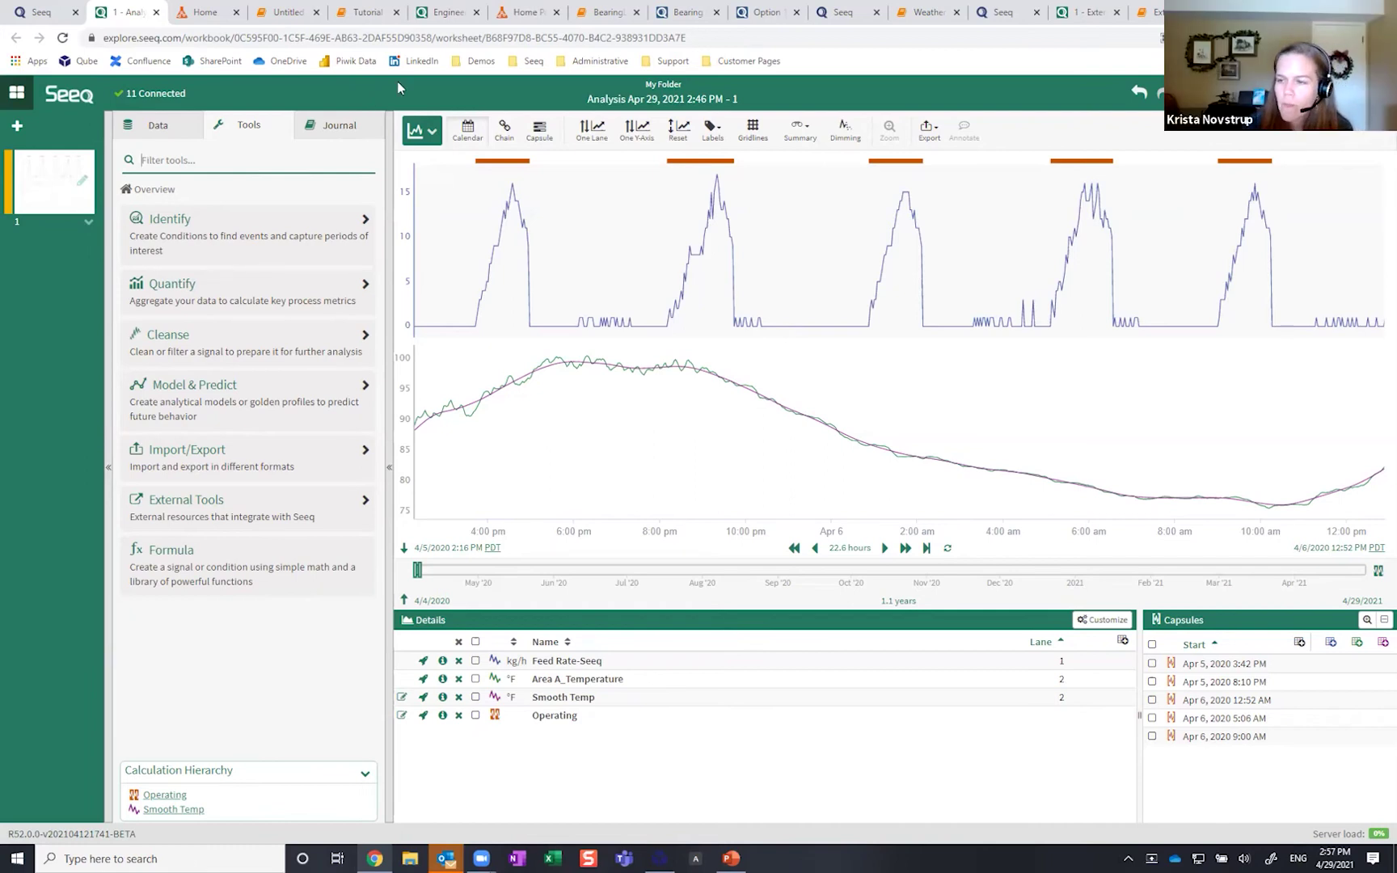
click(283, 390)
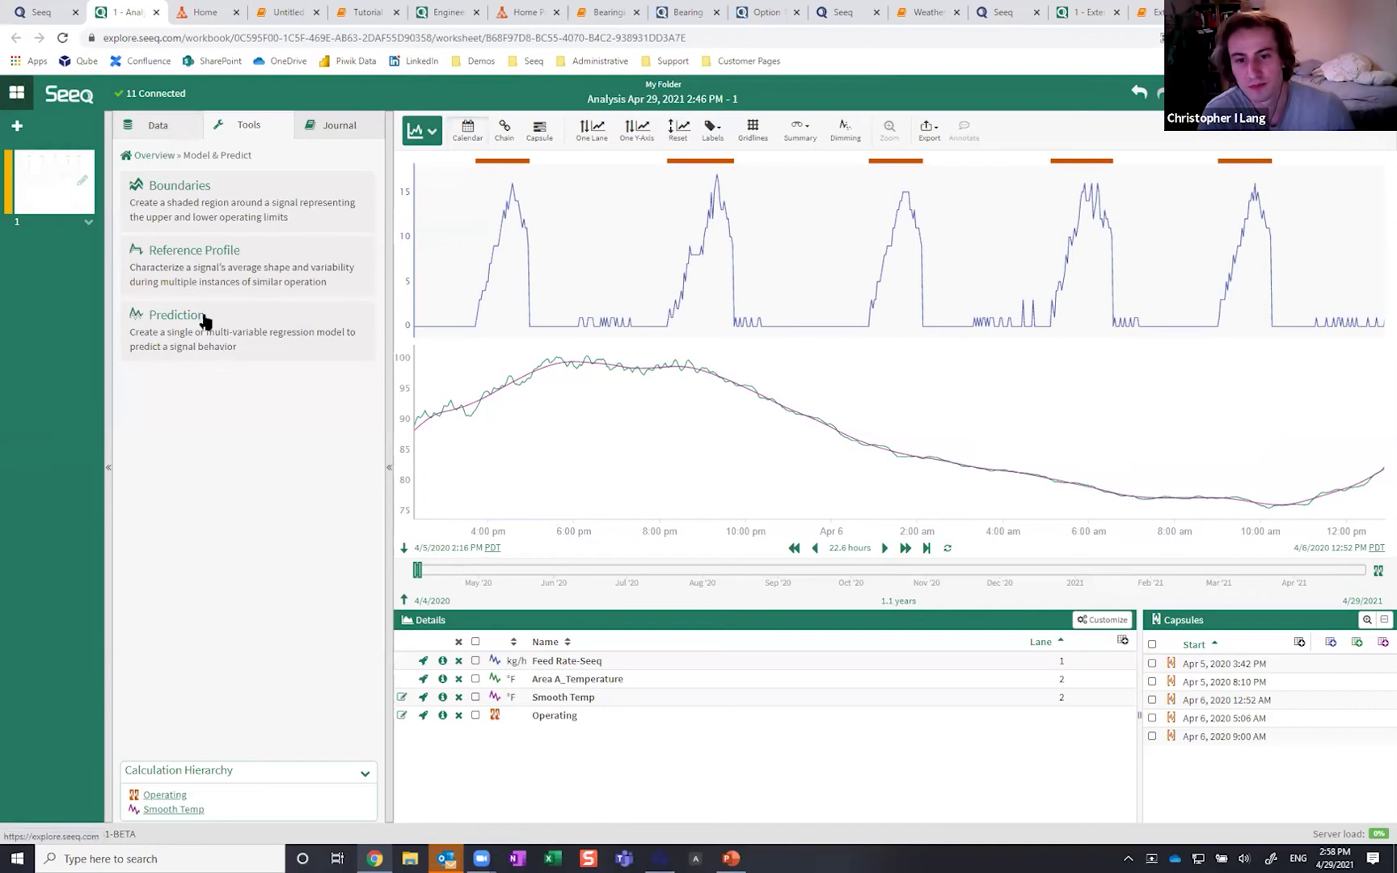
click(206, 341)
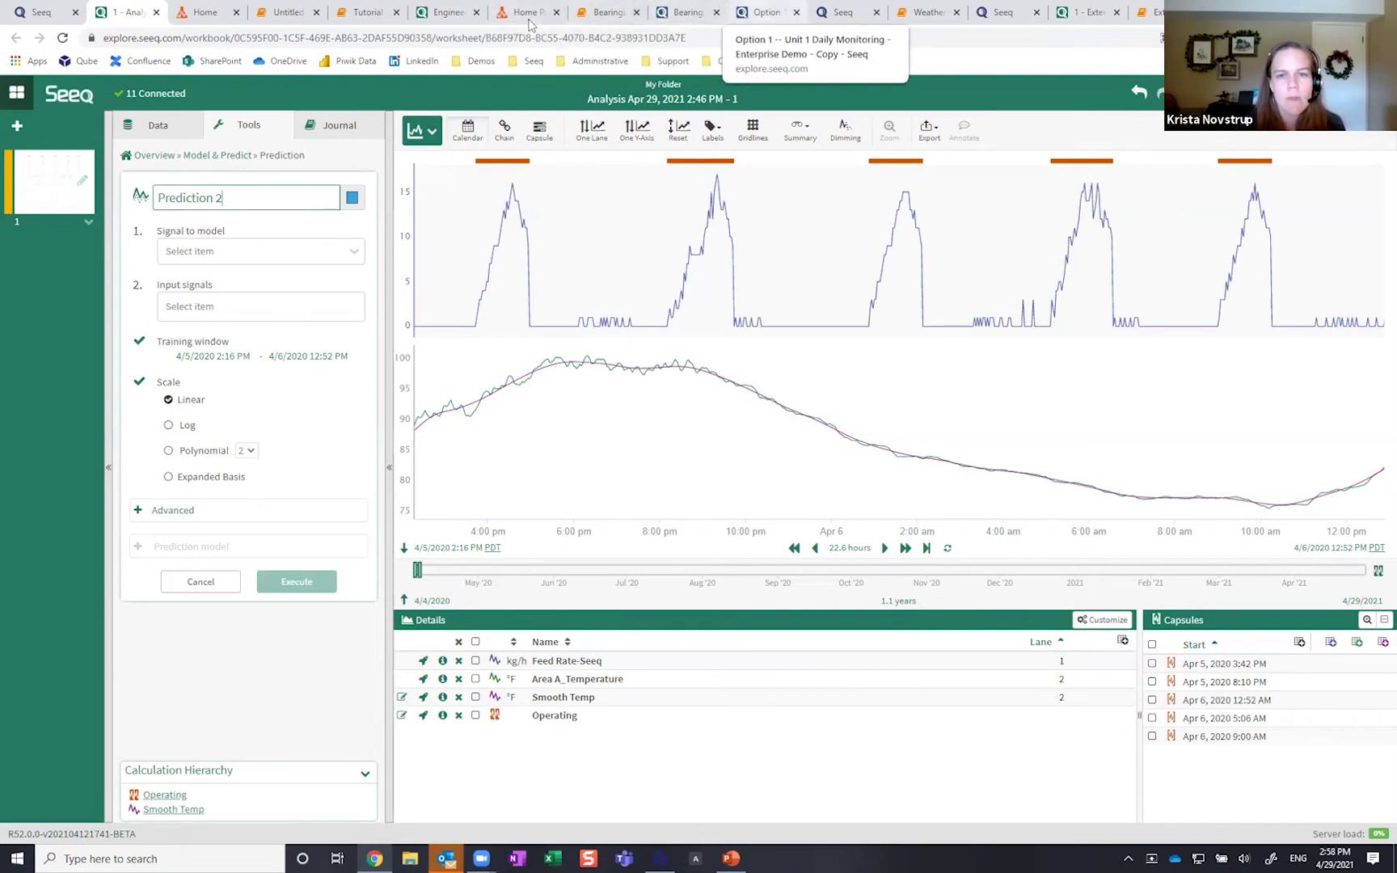
Step: Switch to the Unit 1 Daily Monitoring report and review its heat exchanger, emissions, product property and valve health content
click(764, 12)
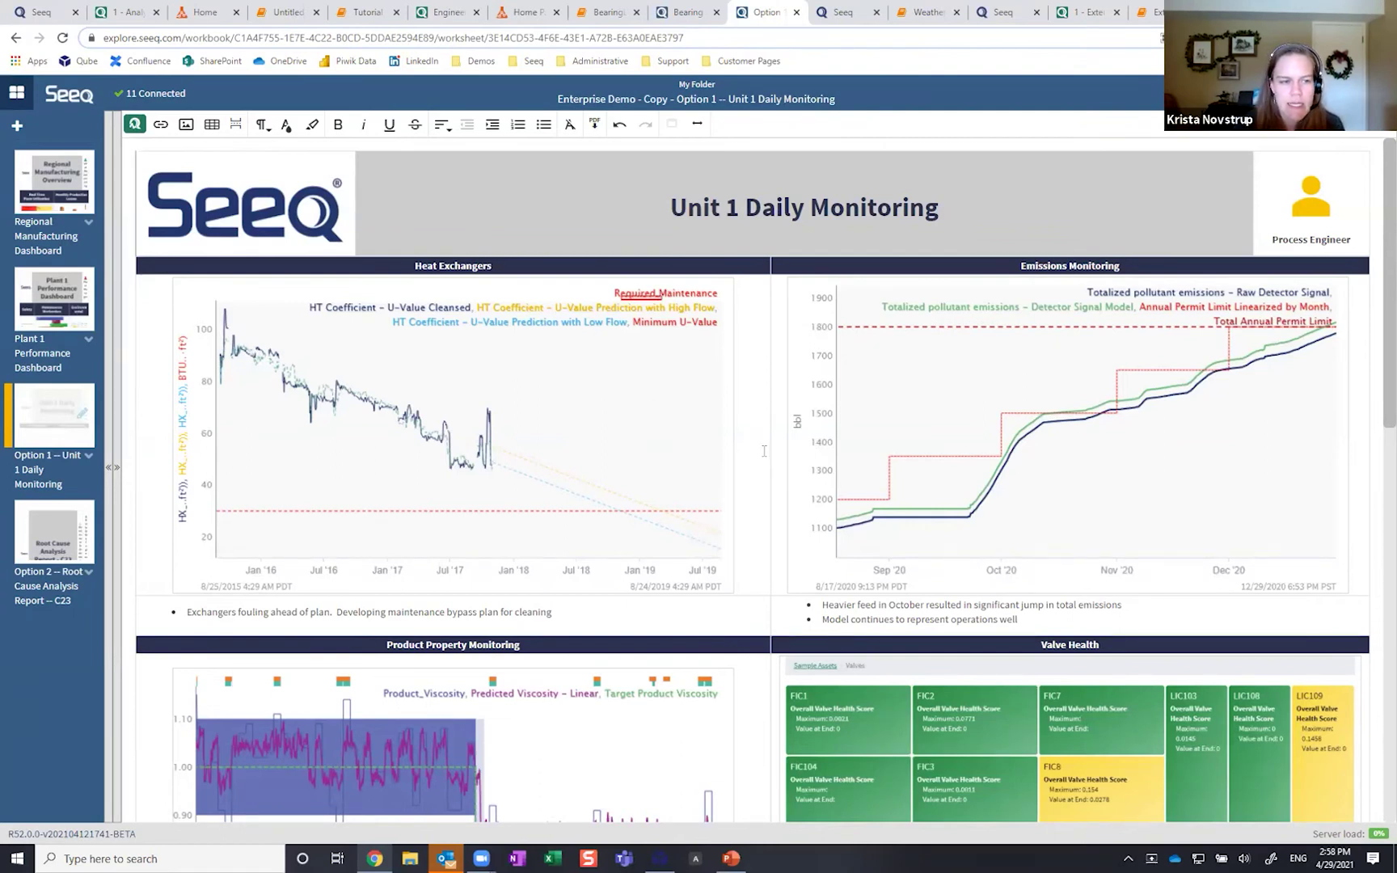
scroll(764, 451, down, 1)
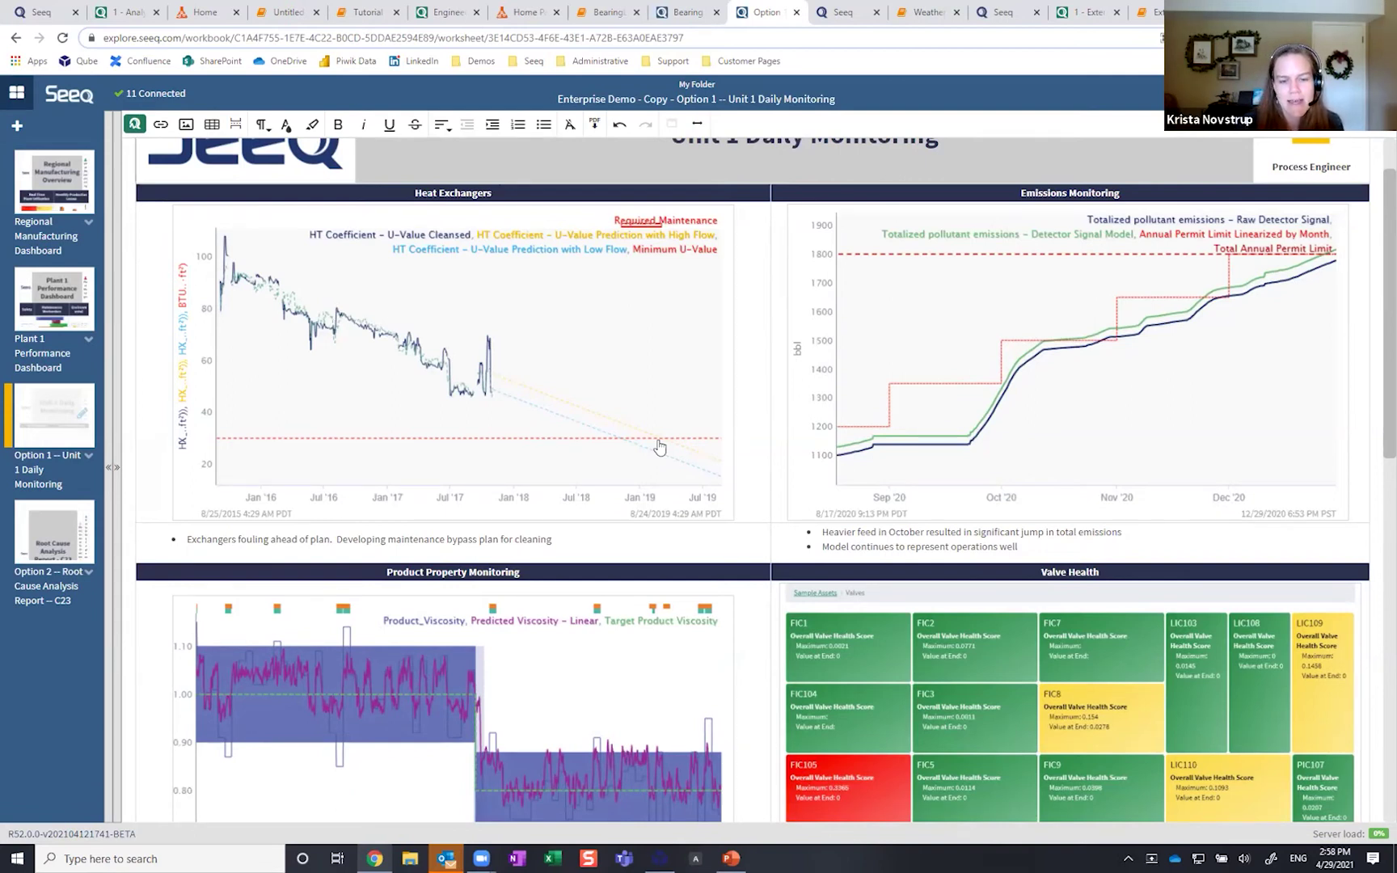
scroll(662, 405, down, 3)
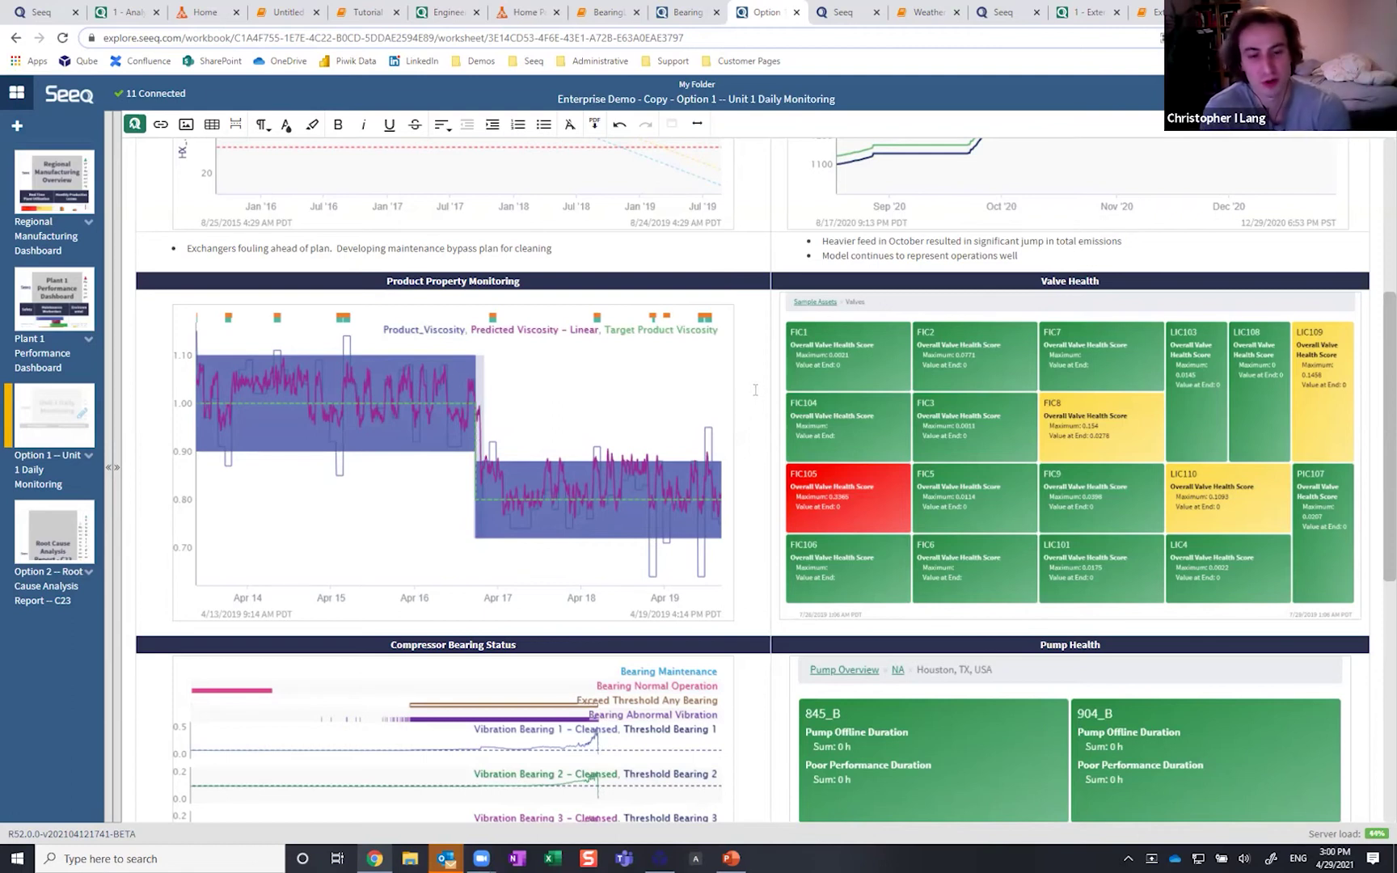
scroll(755, 389, up, 3)
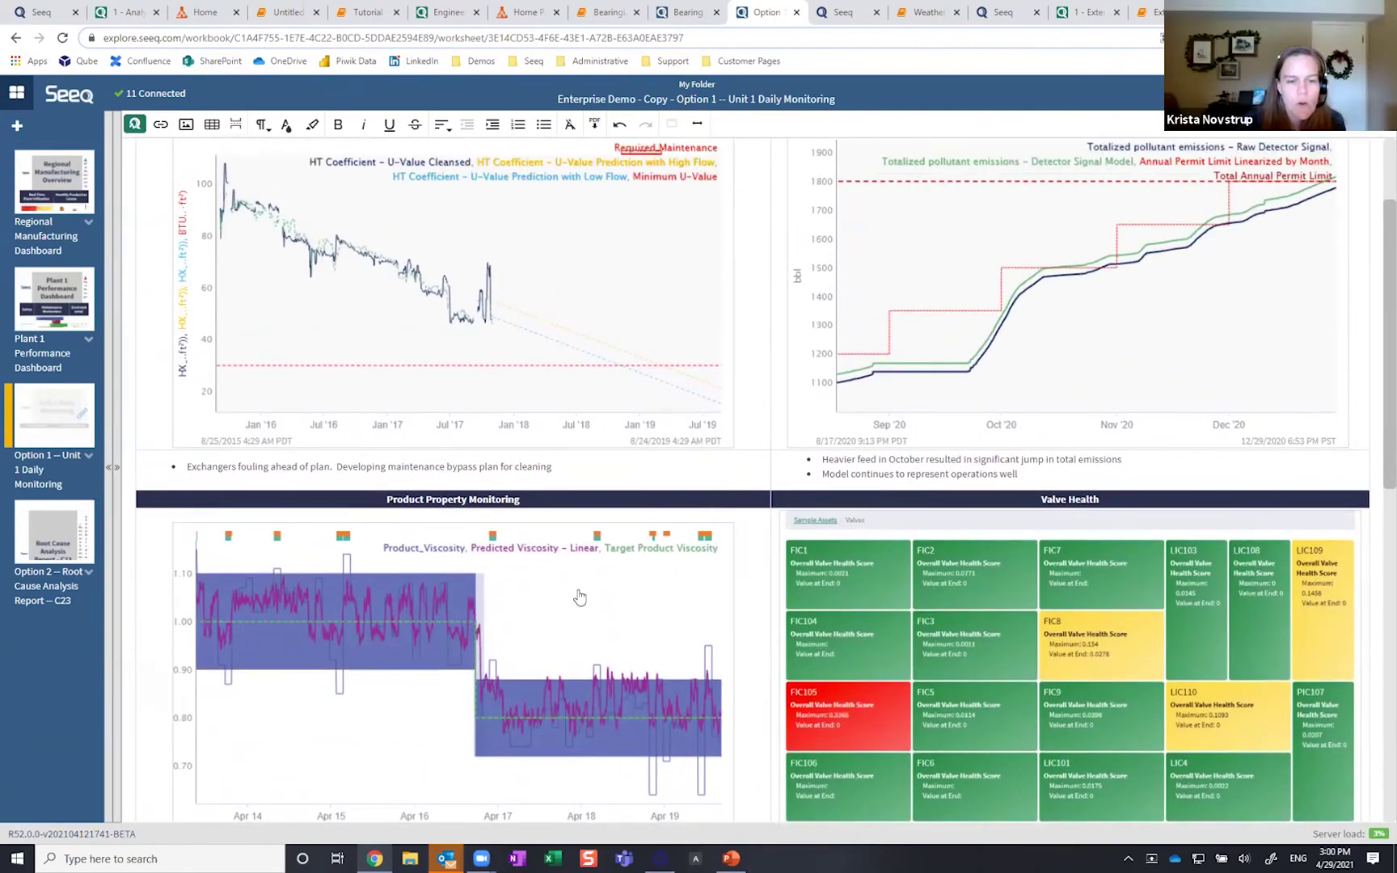
scroll(578, 596, down, 2)
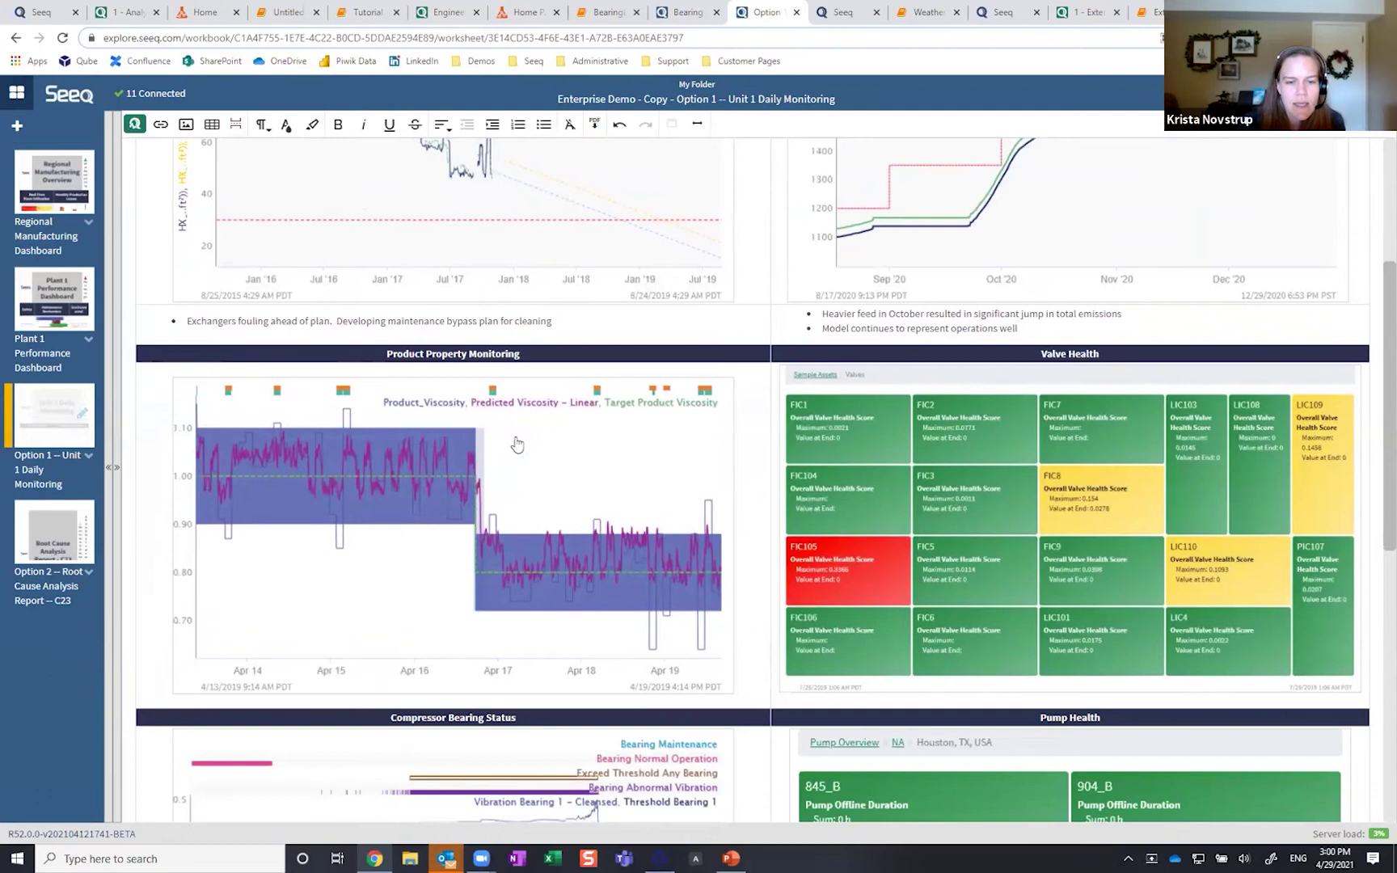
Step: Open the source worksheet behind the report's Product Property Monitoring chart
click(498, 454)
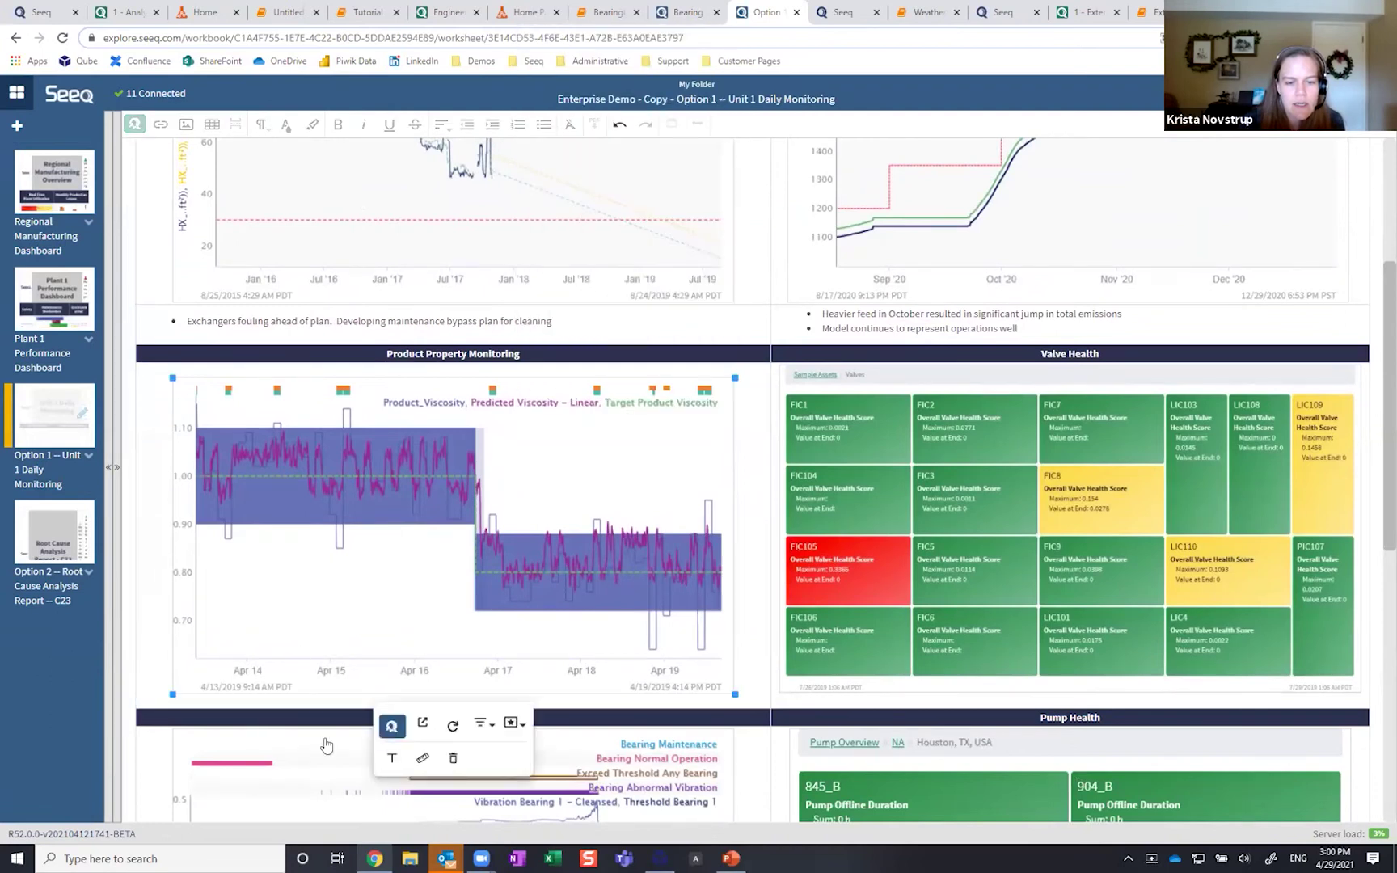
click(391, 725)
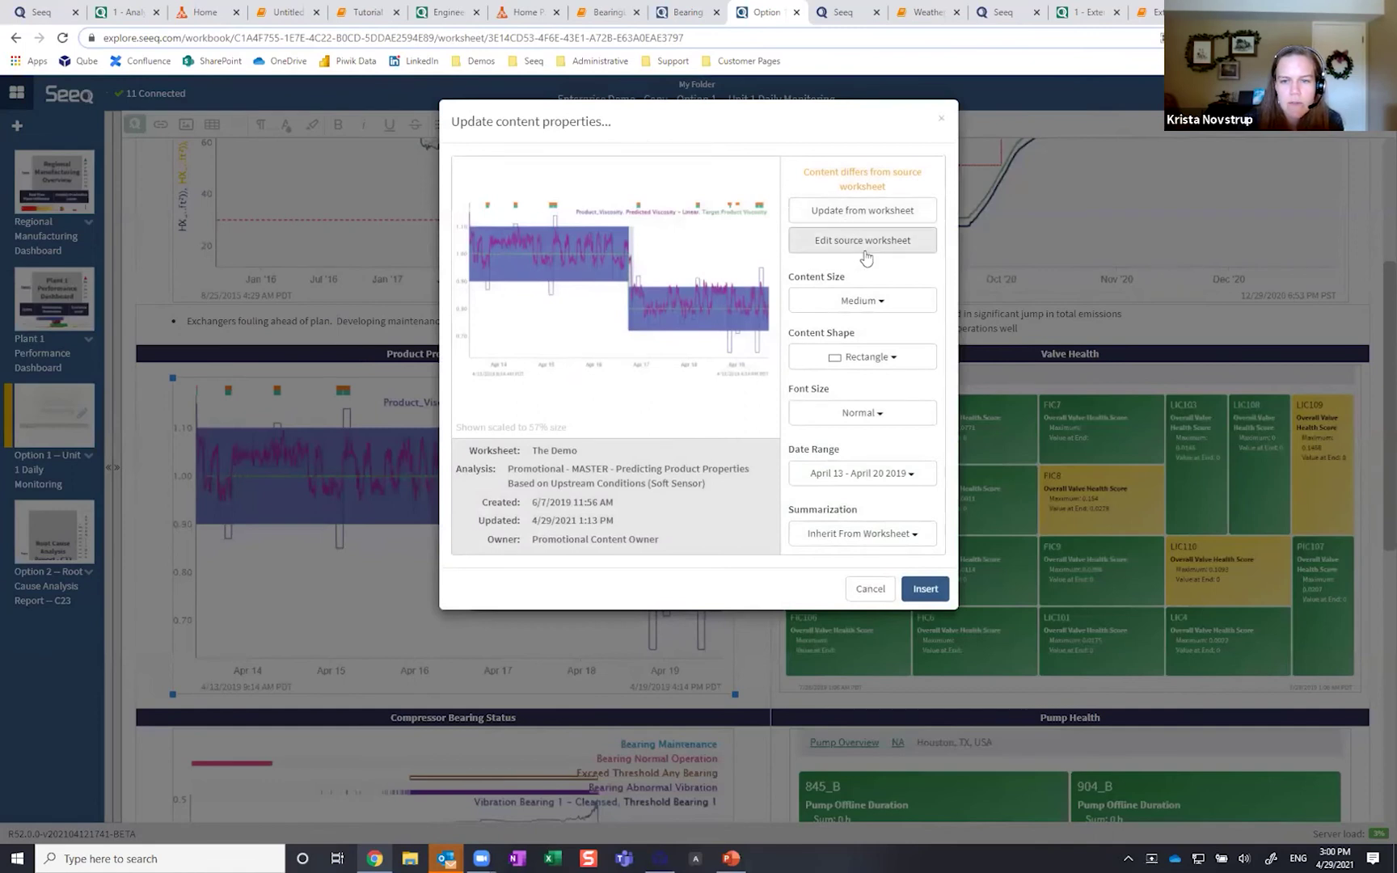
click(864, 248)
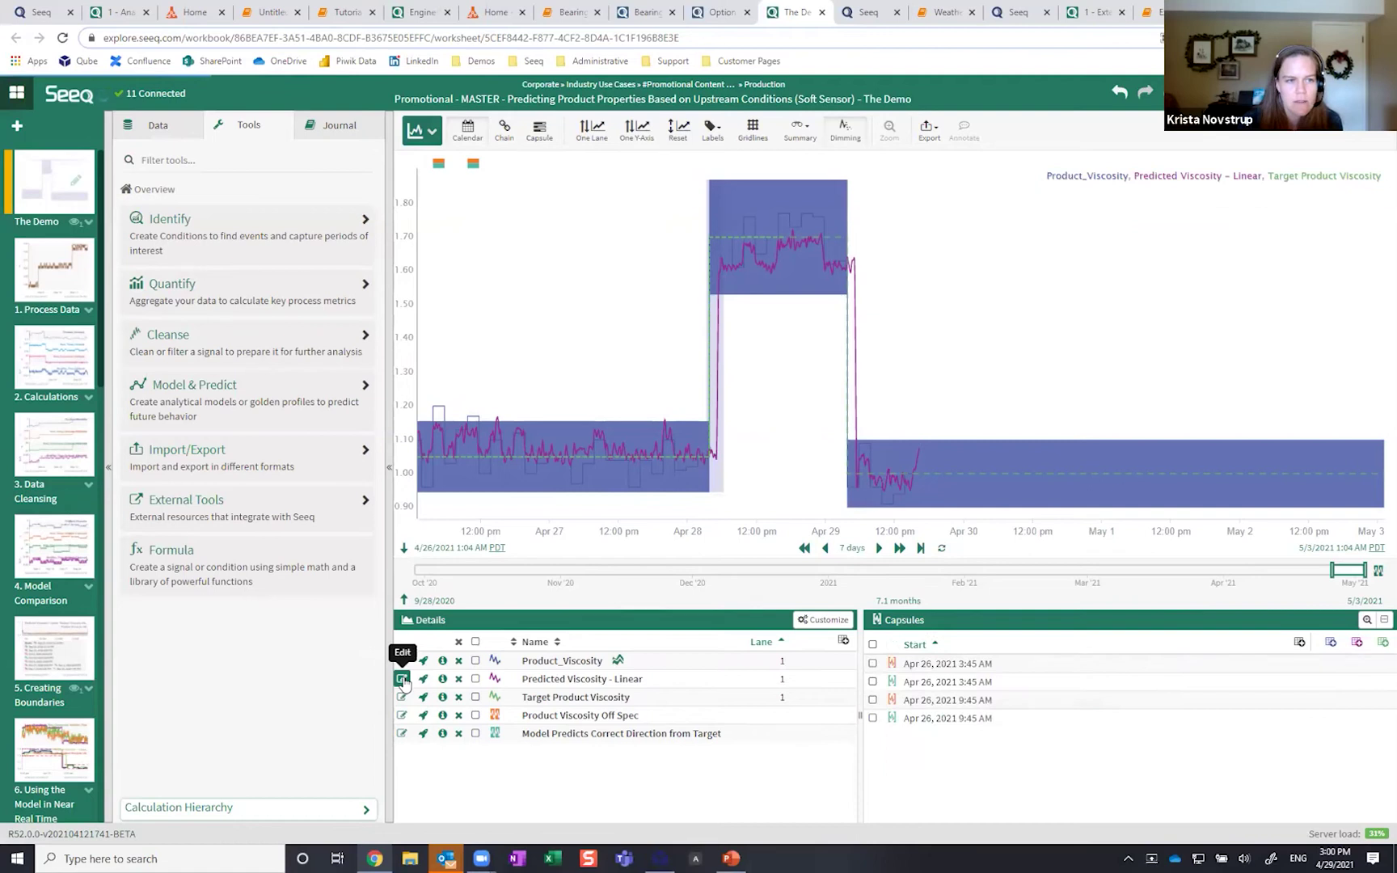
Step: Open Predicted Viscosity - Linear for editing and examine its input signals, training window, scale, coefficients and statistics
click(402, 679)
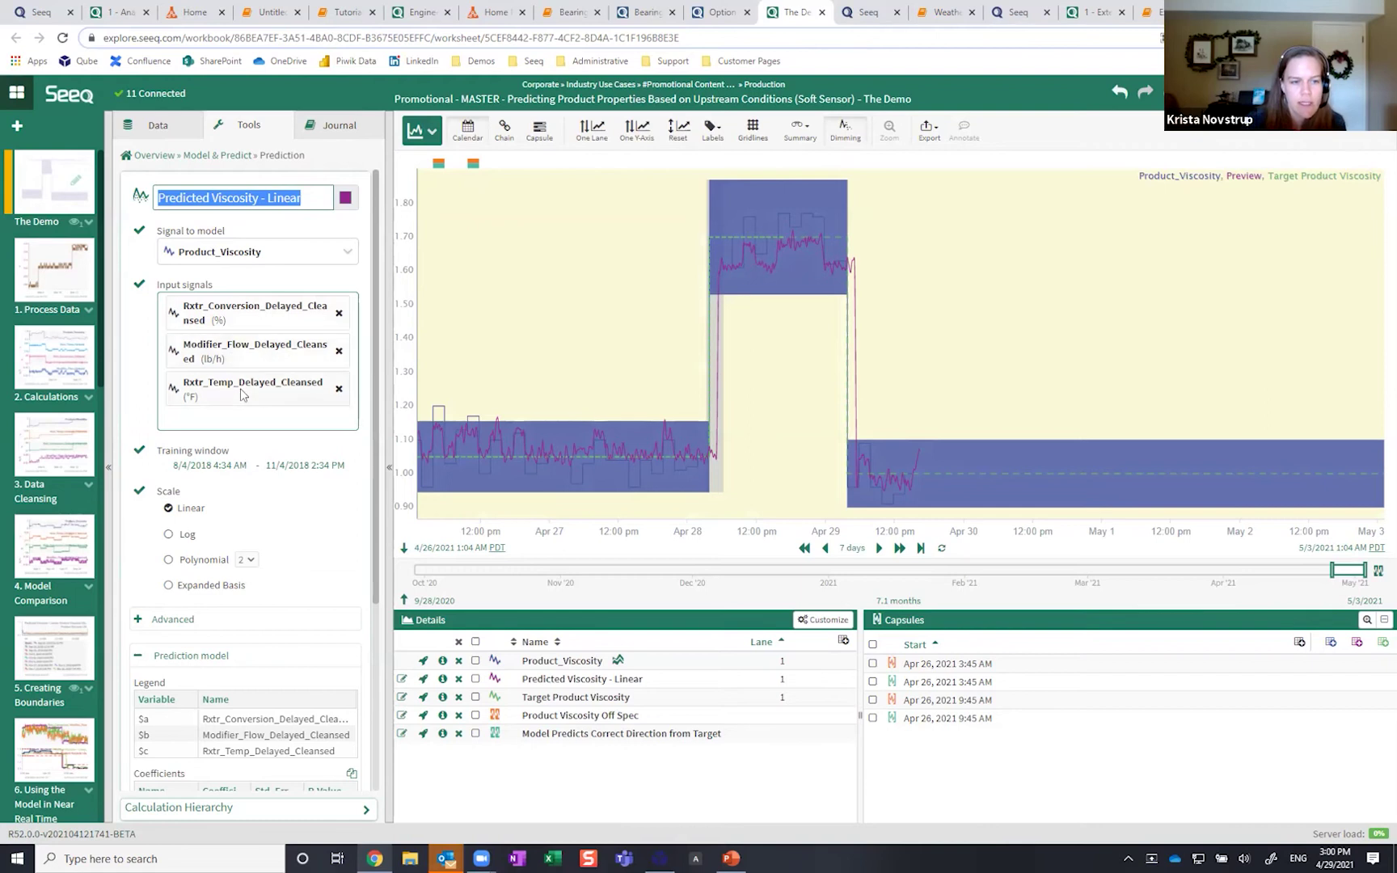
scroll(300, 348, down, 1)
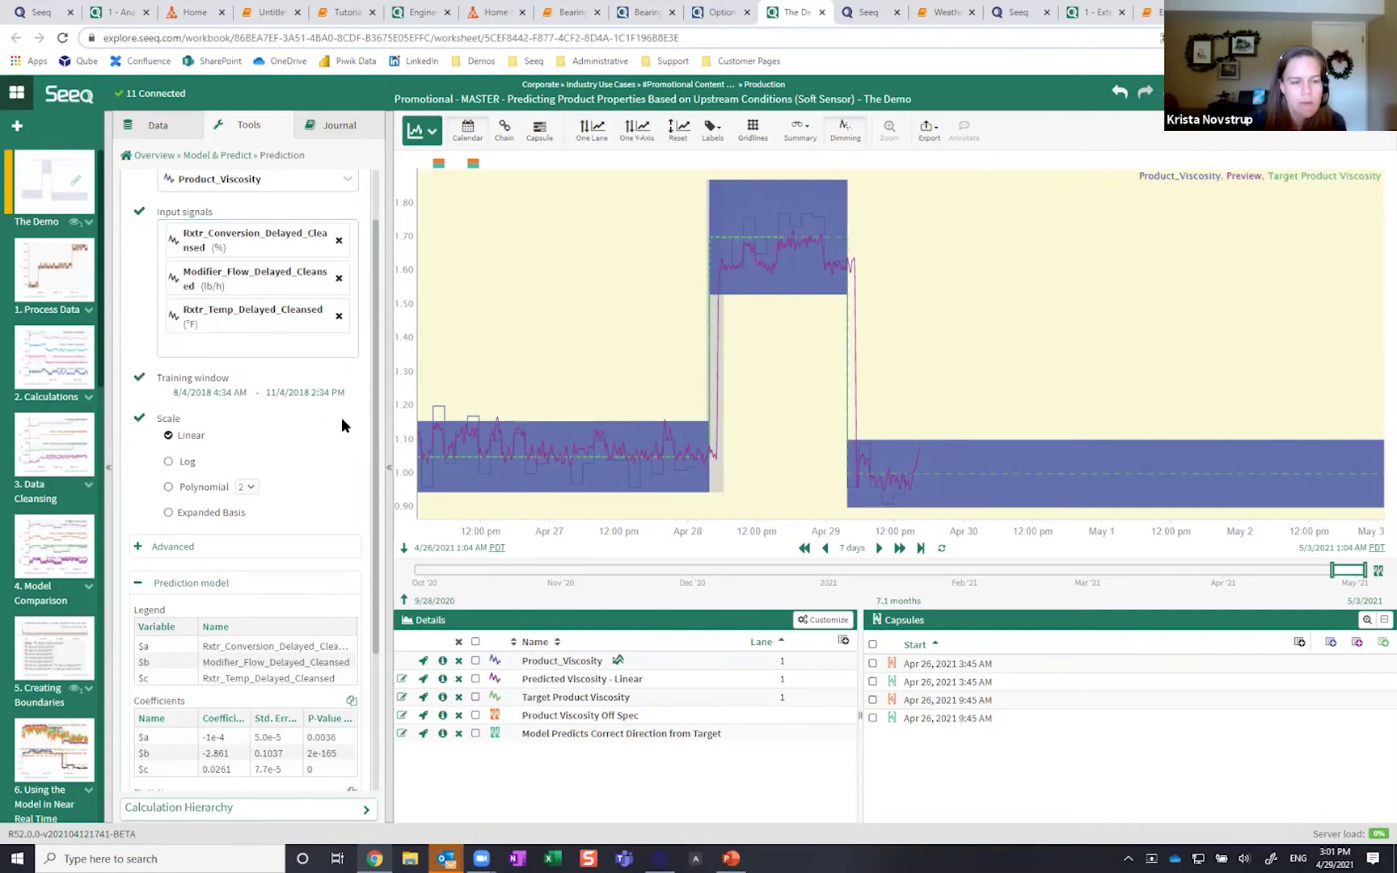
scroll(342, 418, down, 3)
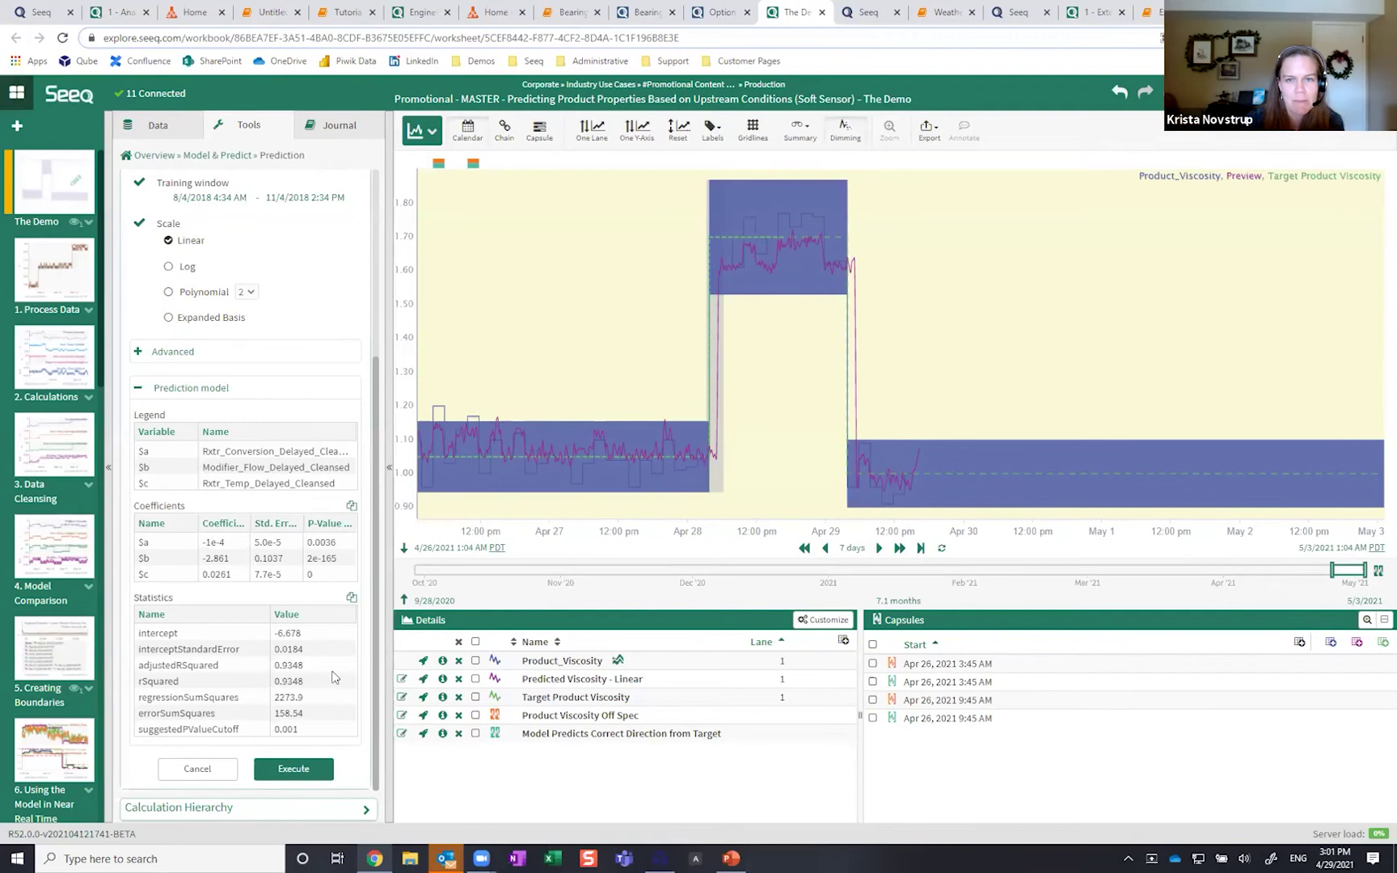
scroll(330, 669, up, 4)
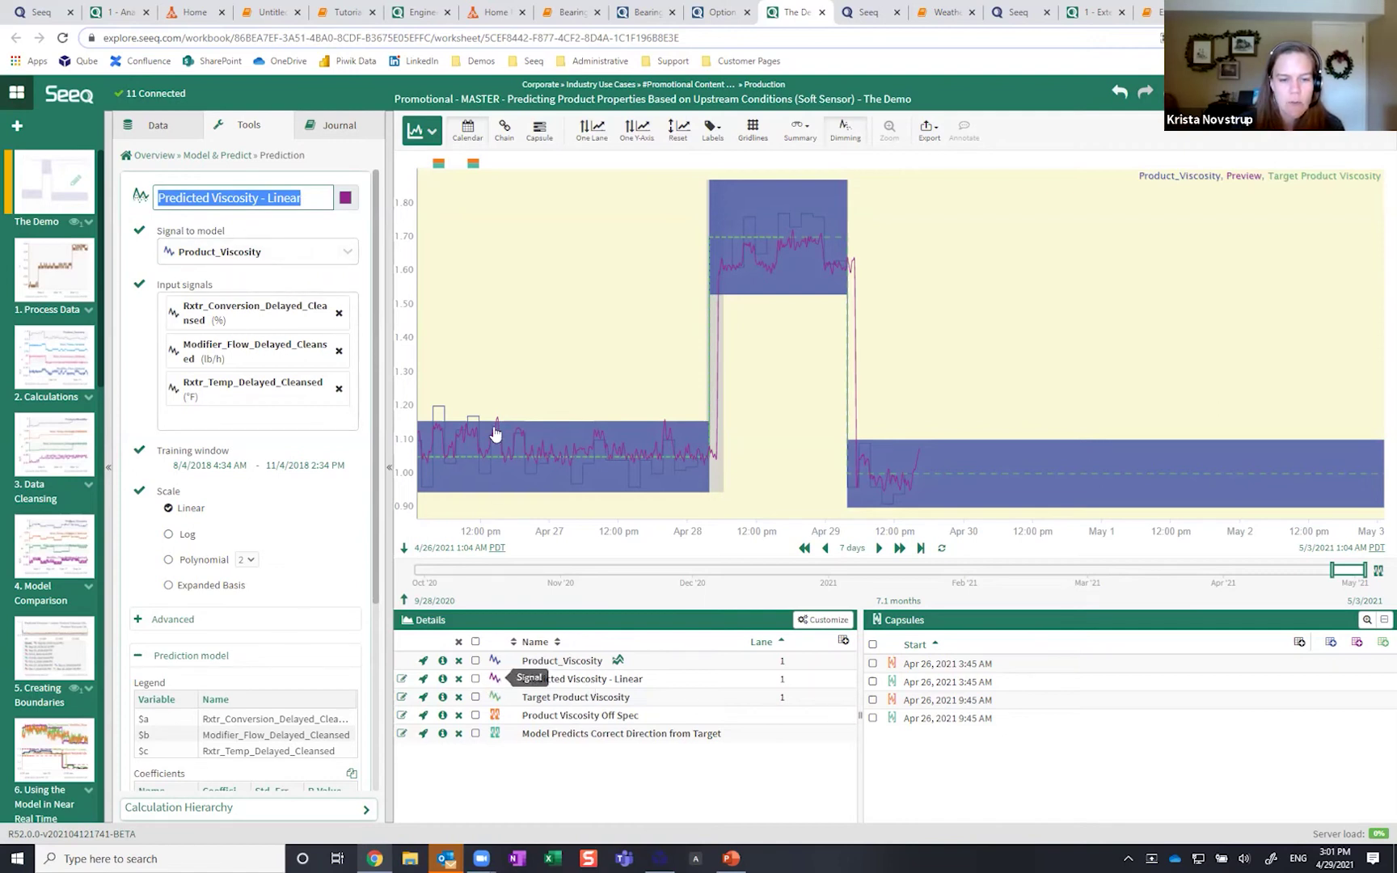
Step: Select Predicted Viscosity - Linear and Product_Viscosity so that the trend displays only these two signals
click(477, 680)
click(476, 679)
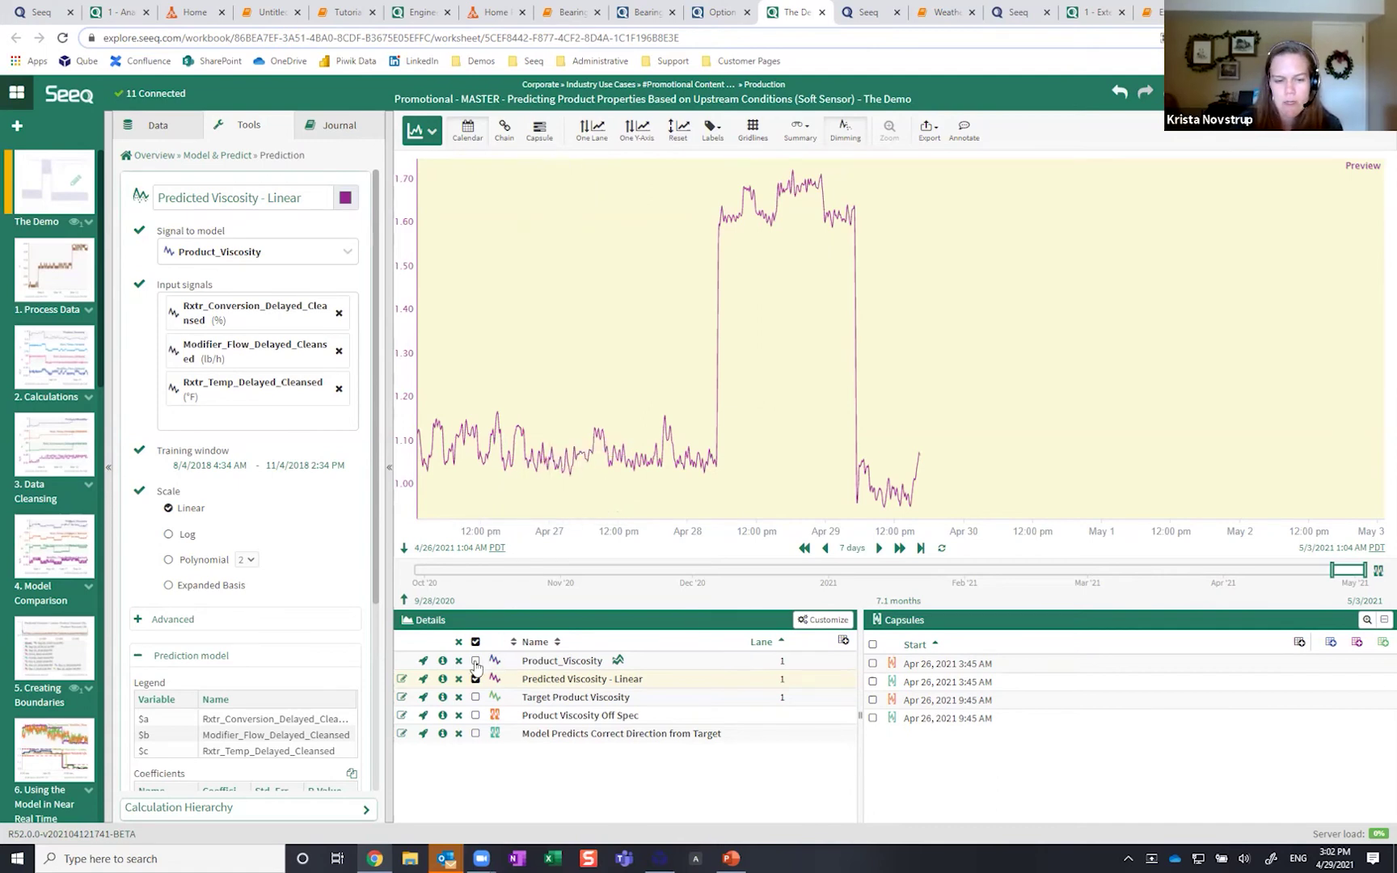
click(476, 663)
click(616, 661)
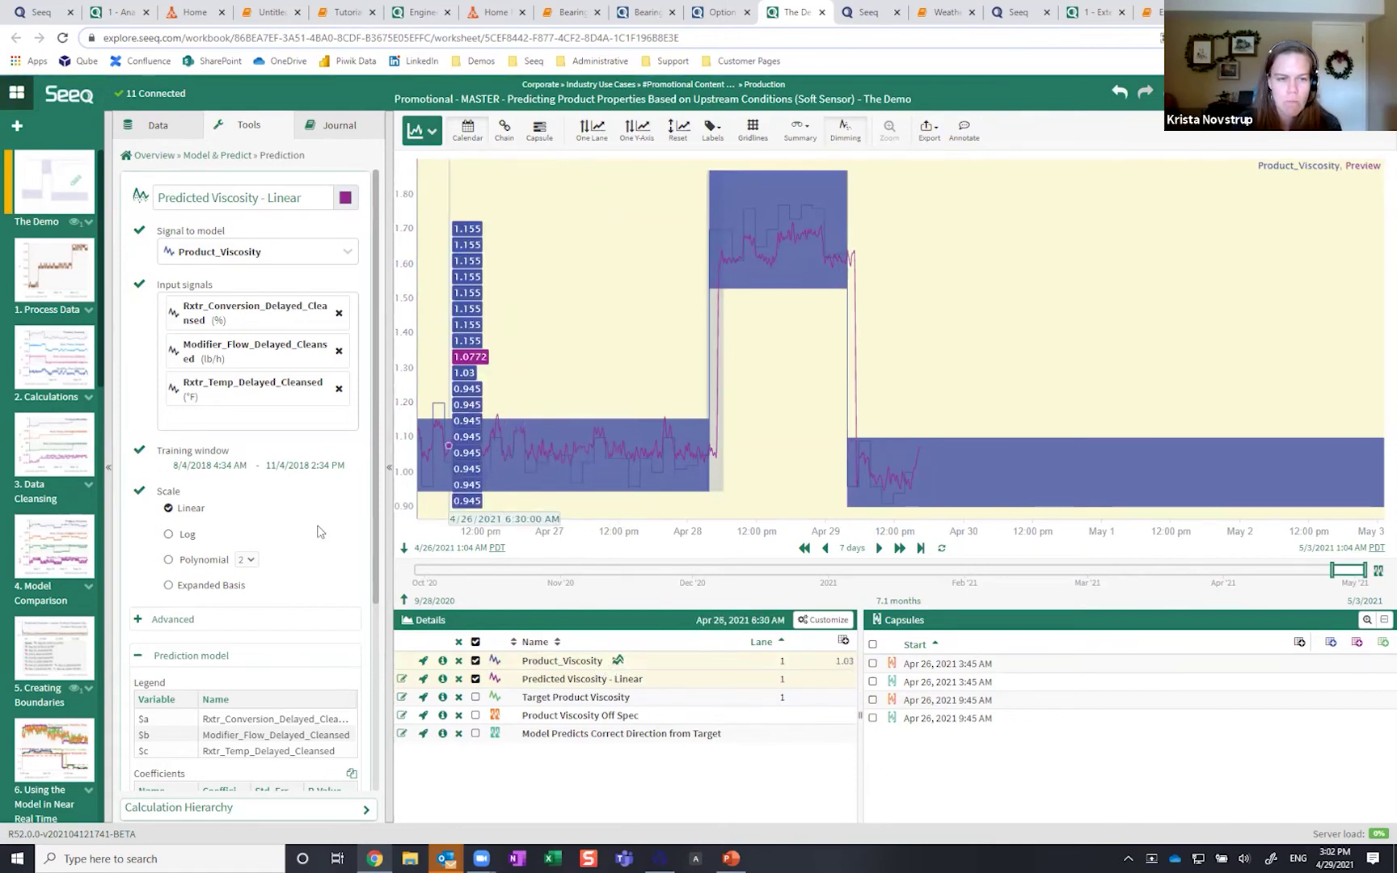
Step: Recheck the prediction model's statistics and close it without executing, and open the worksheet's journal
scroll(336, 534, down, 3)
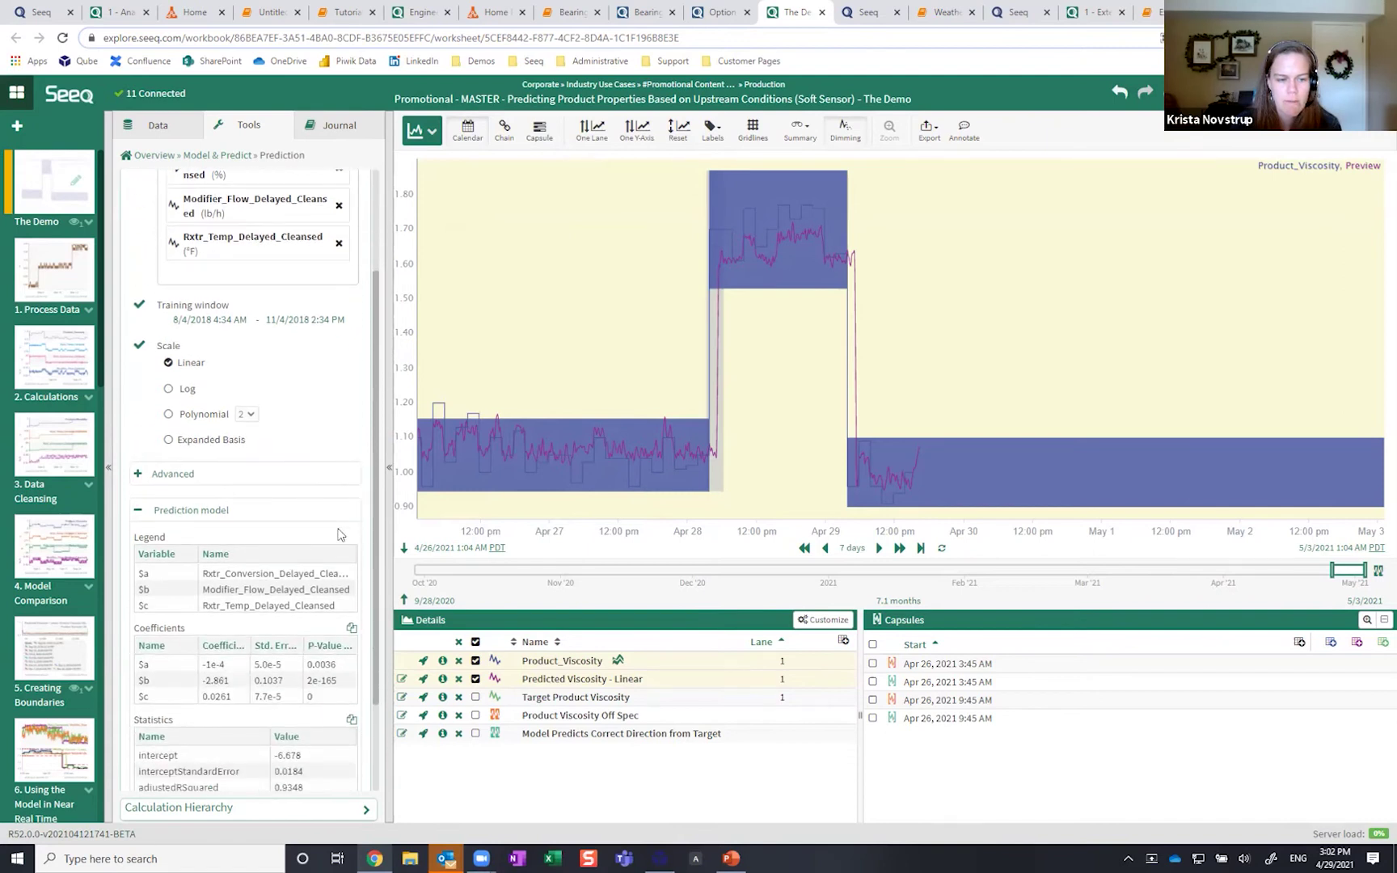
scroll(338, 533, down, 3)
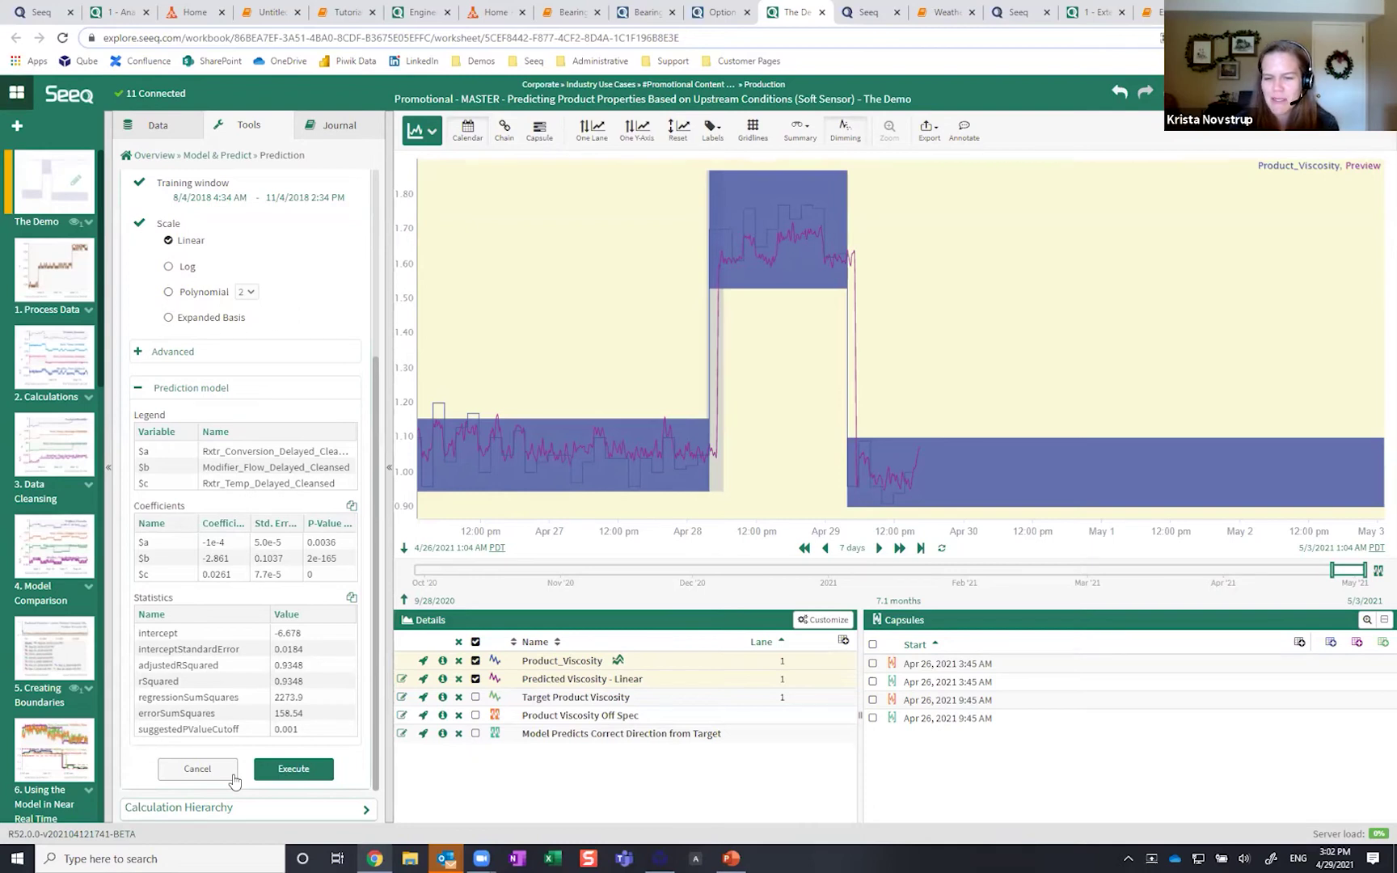
click(232, 776)
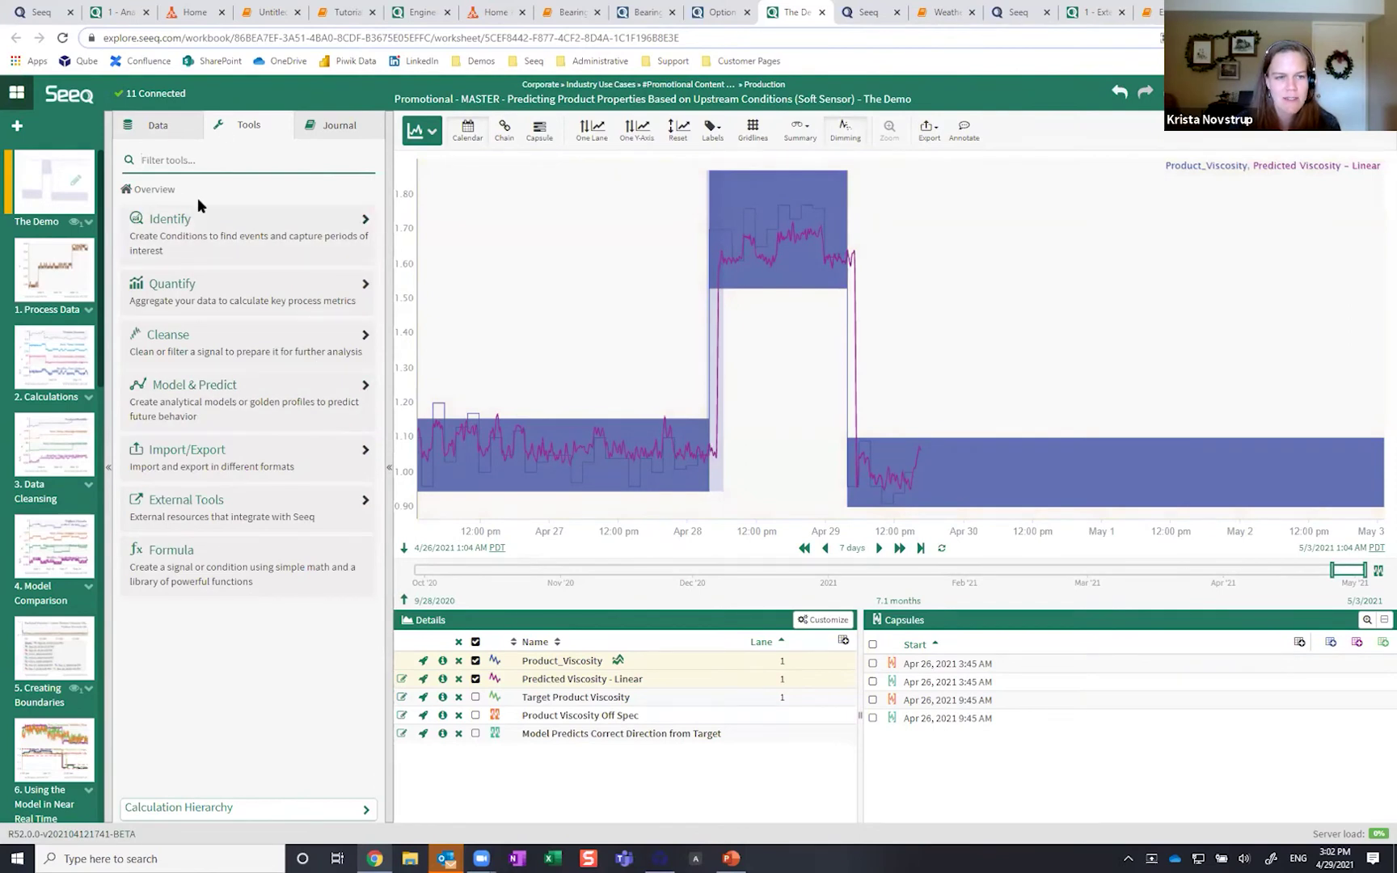
click(343, 127)
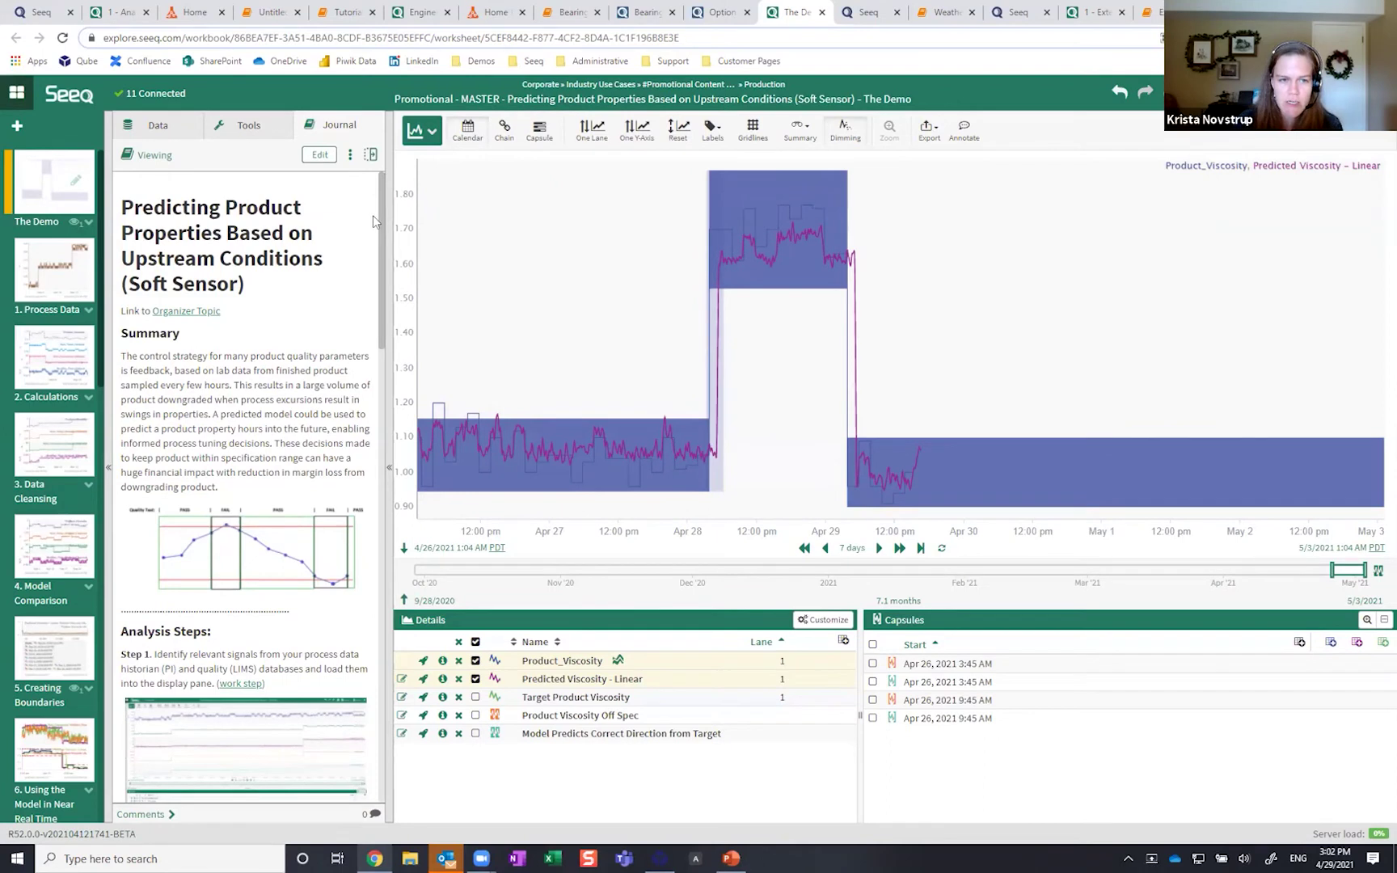
Step: Load the journal's Step 1 work step to display the raw reactor and product viscosity signals
scroll(380, 263, down, 2)
drag(377, 263, 377, 307)
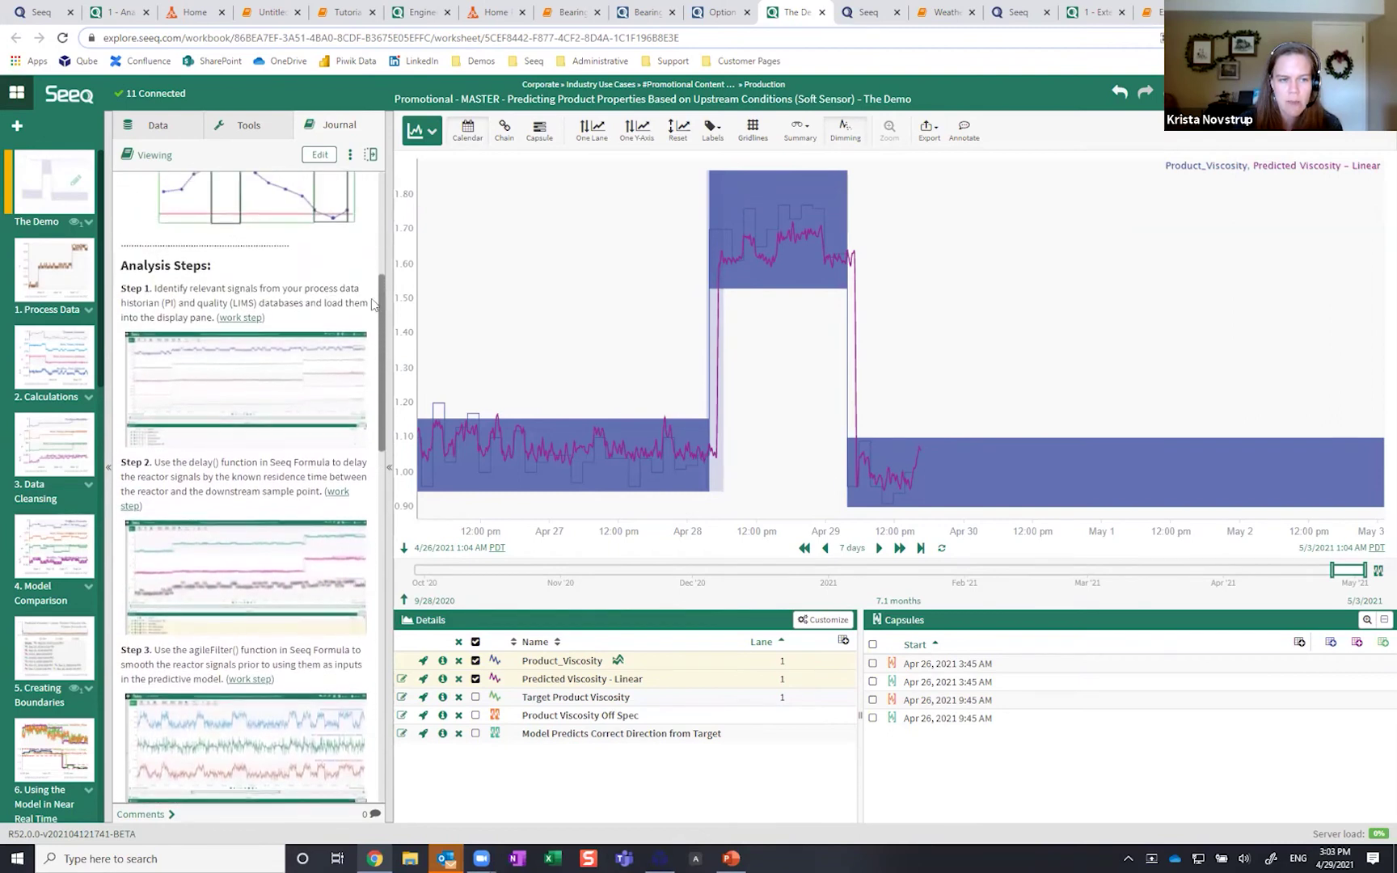
click(234, 324)
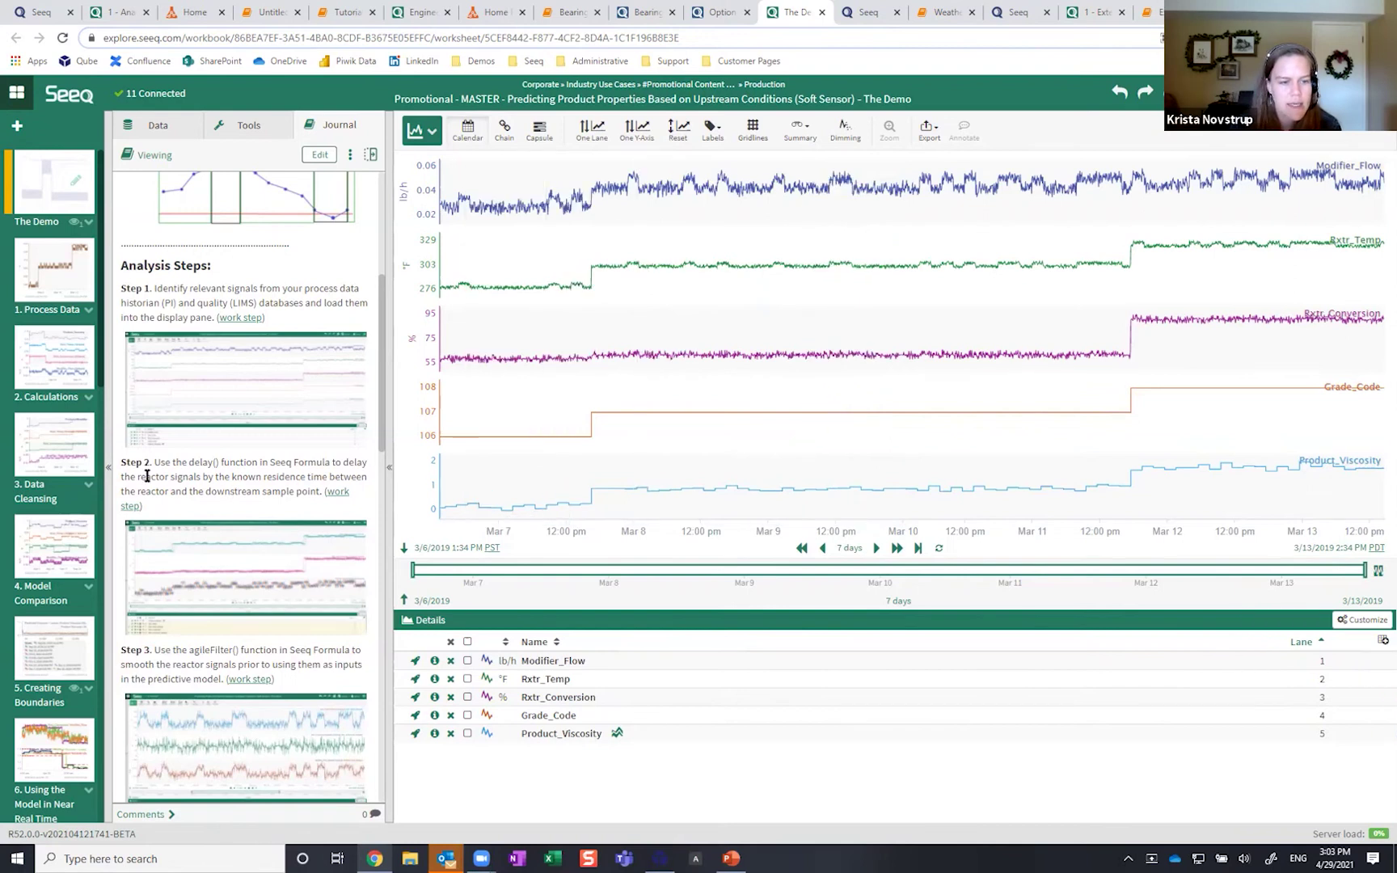
Step: Load the Step 2 work step, inspect the Rxtr_Temp_Delayed formula, and return to the journal without executing it
click(343, 493)
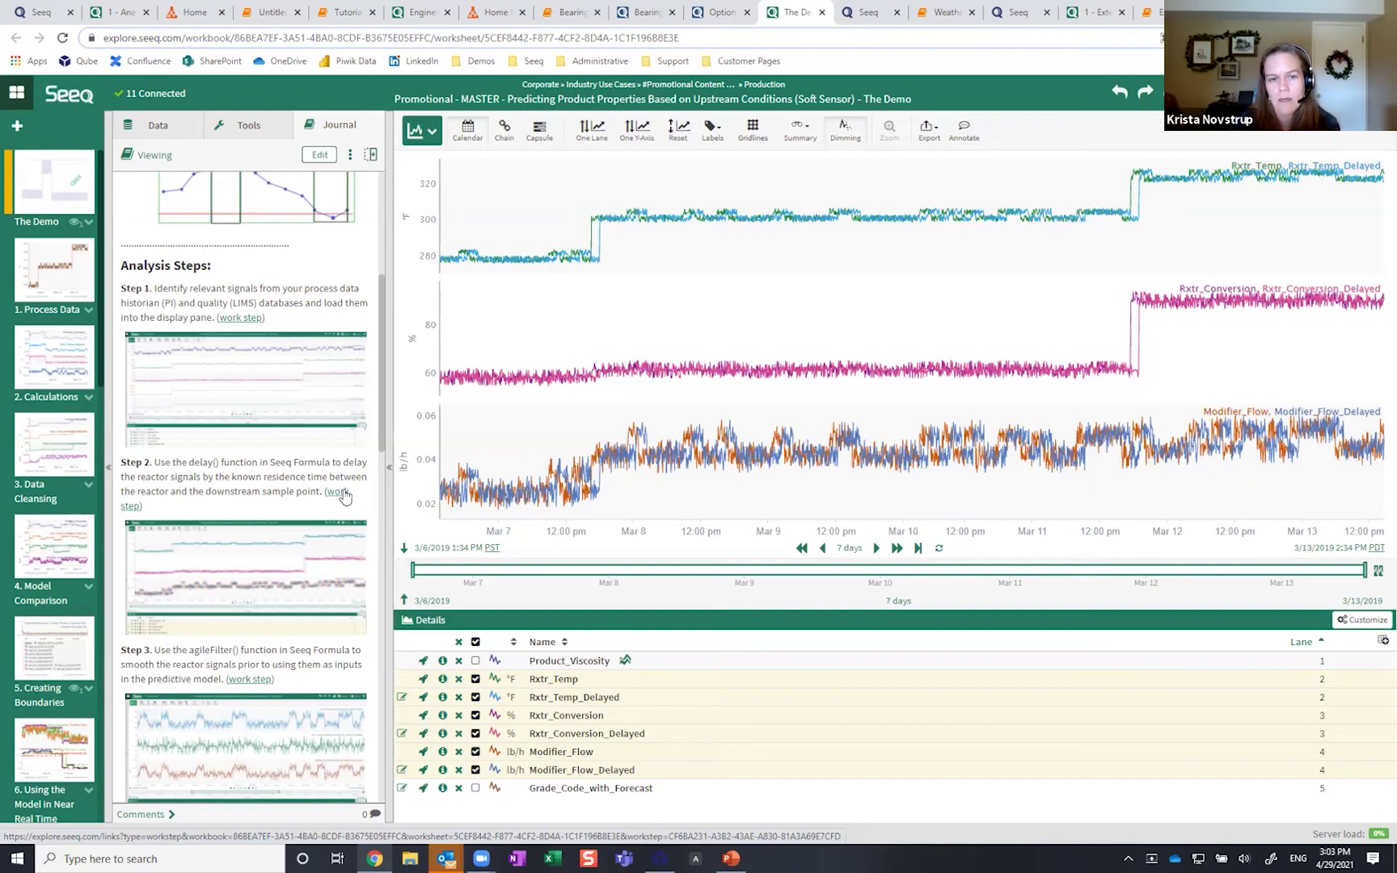
click(402, 698)
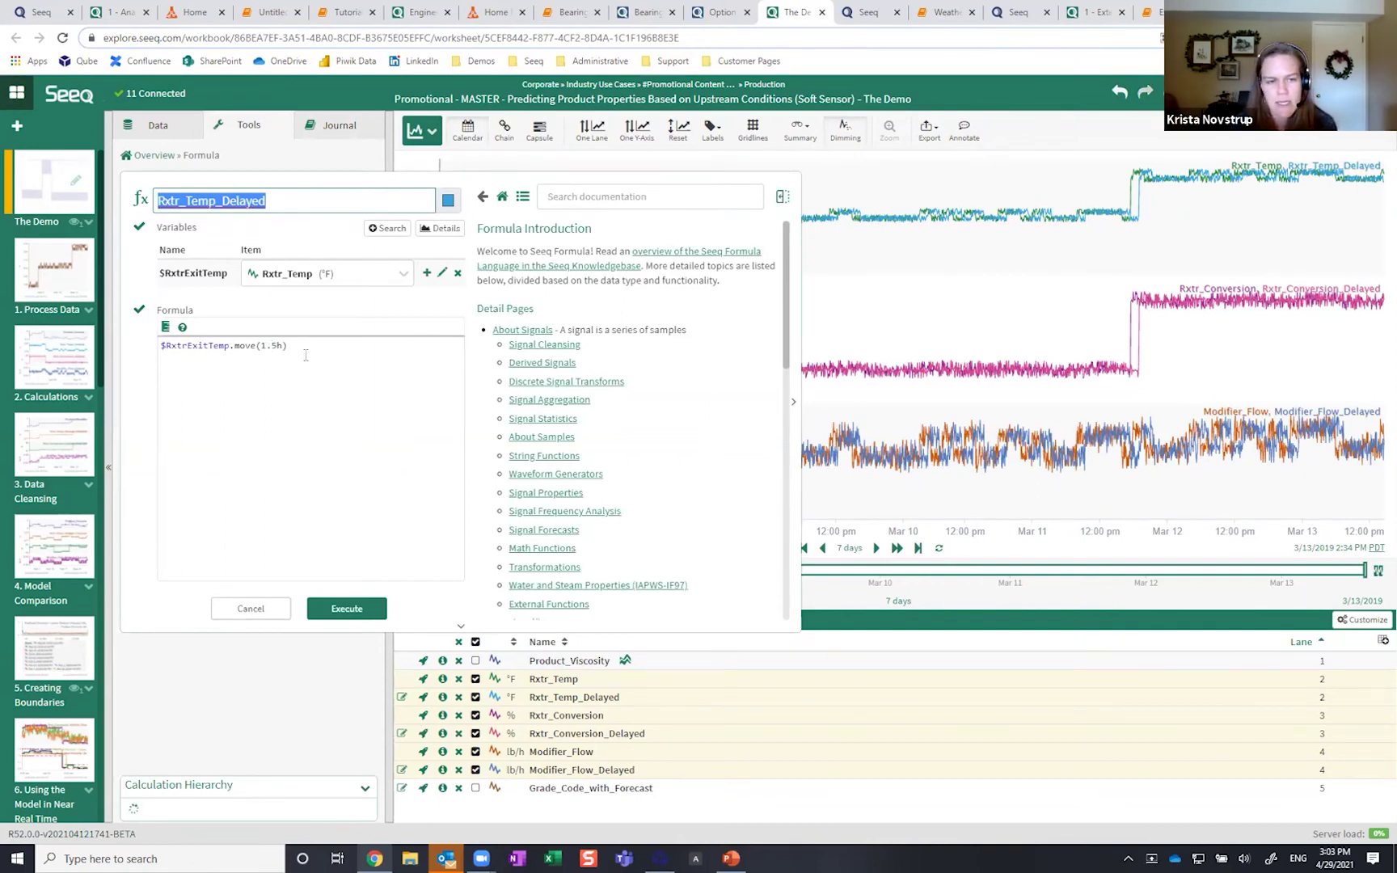
click(275, 619)
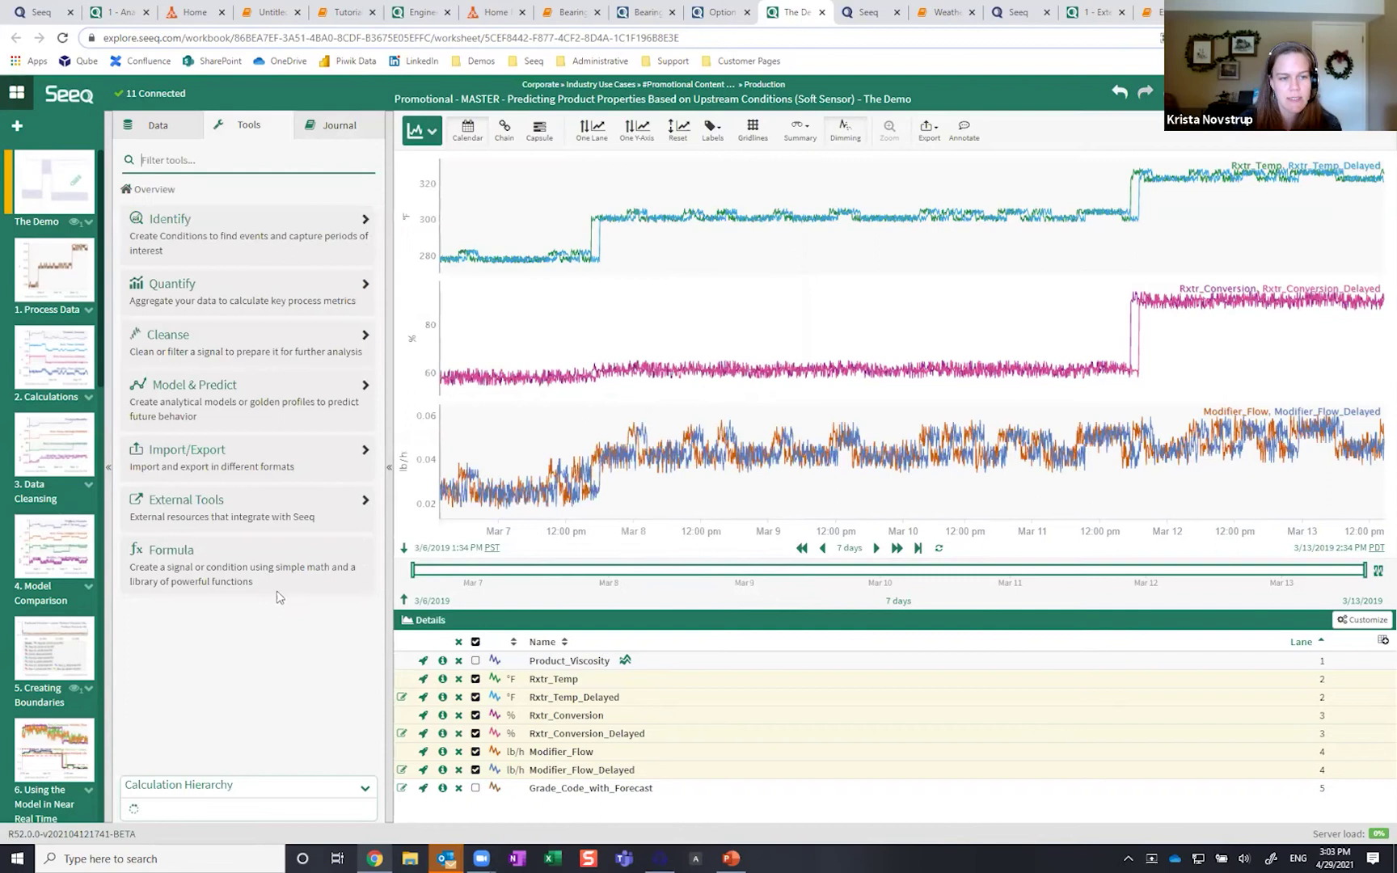
click(339, 135)
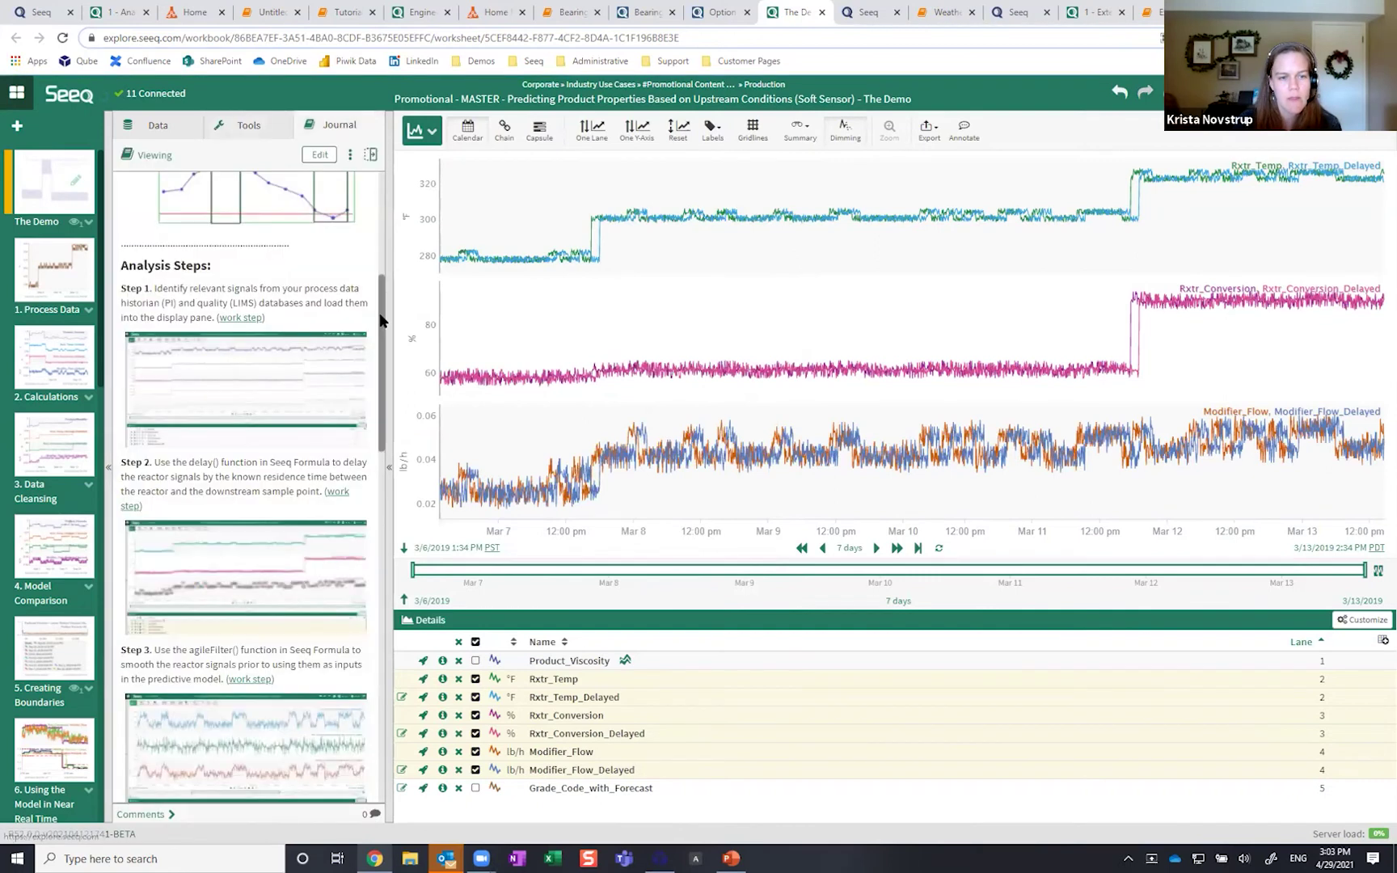
Step: Load the Step 3 work step with the cleansed reactor signals and read the journal's remaining analysis steps
drag(384, 321, 377, 393)
scroll(377, 394, down, 3)
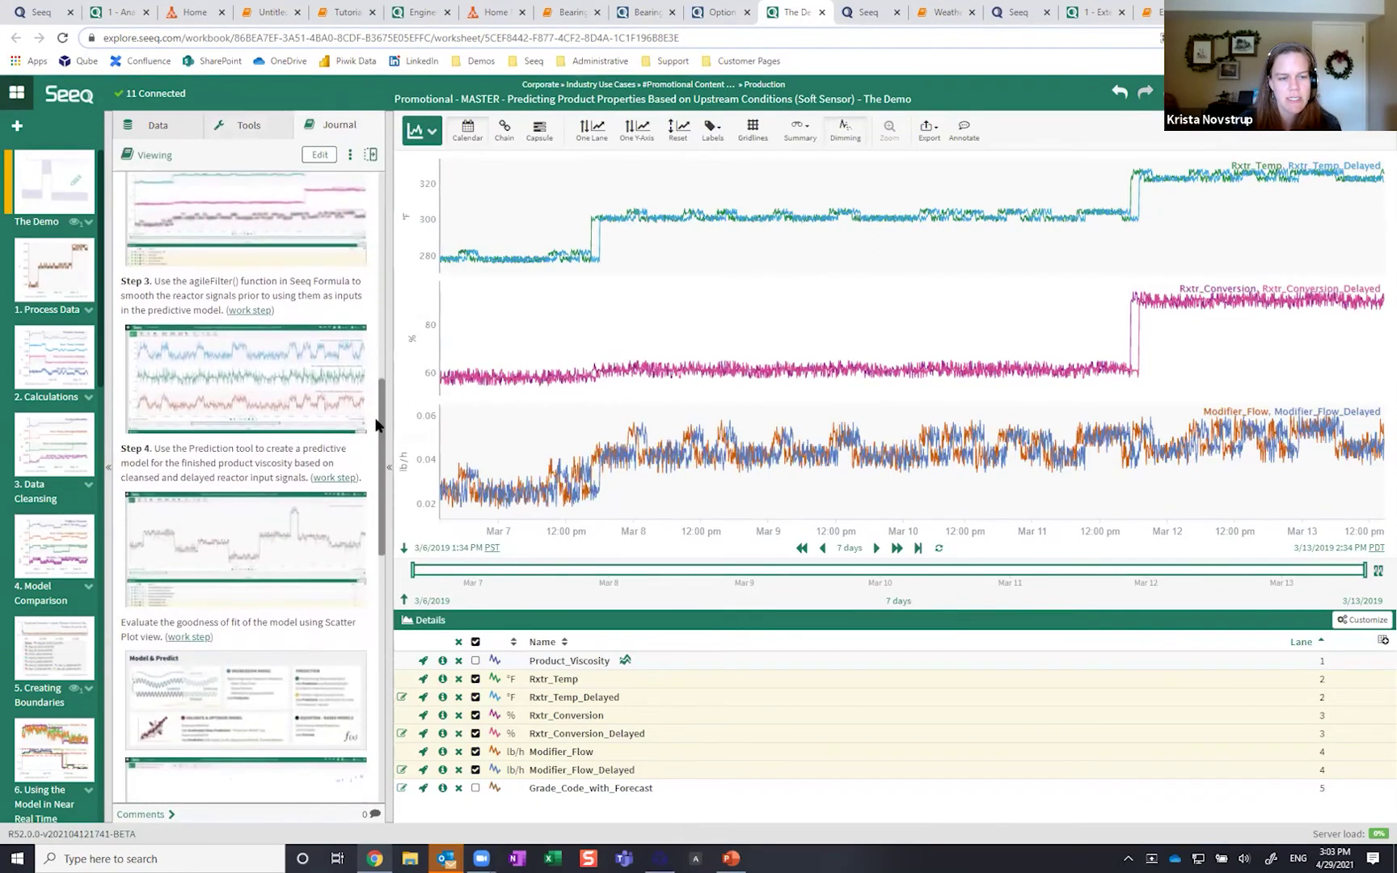
click(240, 311)
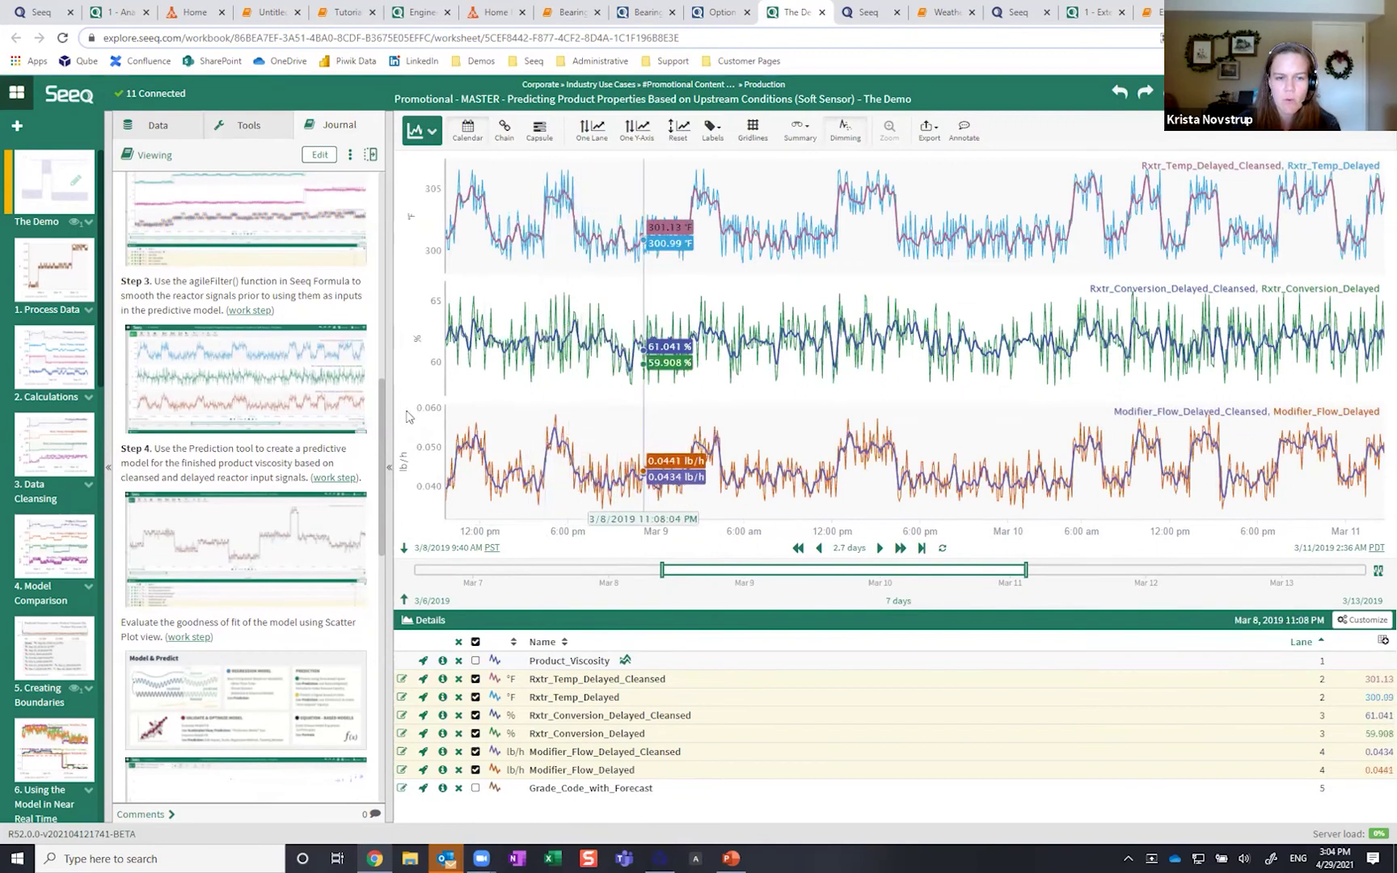
drag(380, 405, 367, 521)
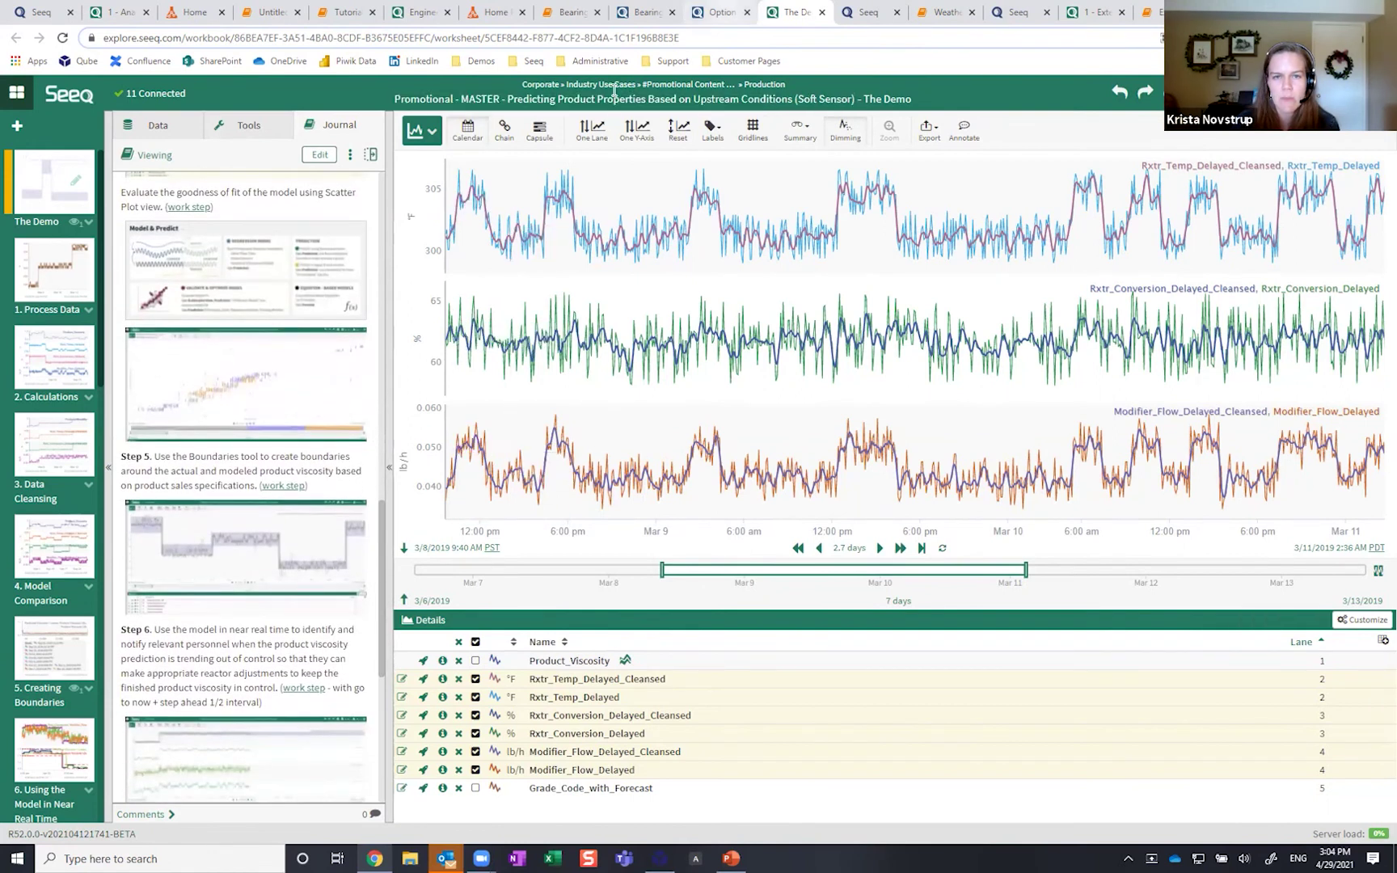
Step: After checking the daily monitoring report, shift the cleansed-signal trend to the current time and slightly beyond, and return to the journal's beginning
key(ctrl+shift+Tab)
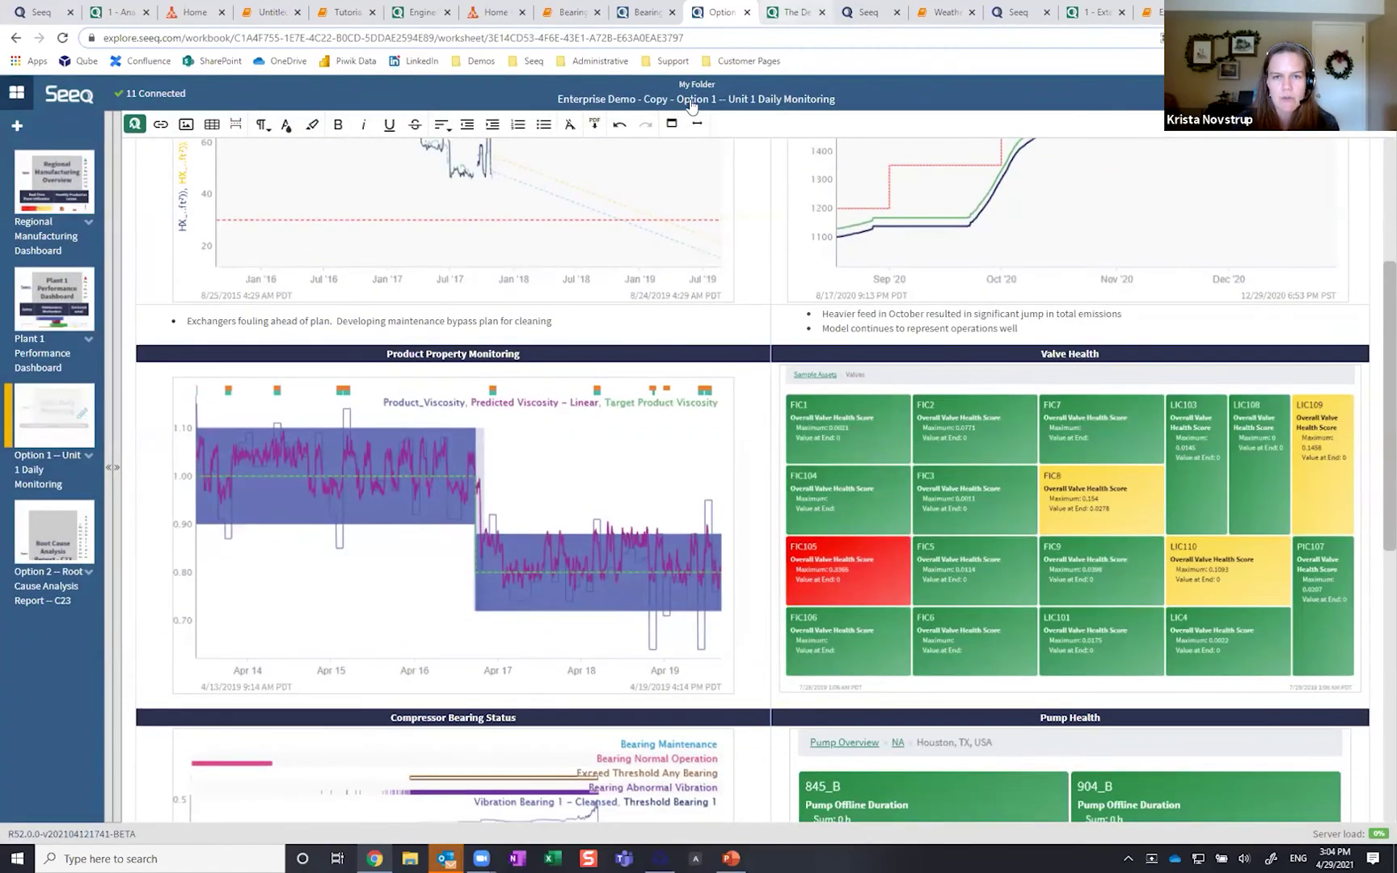
key(ctrl+Tab)
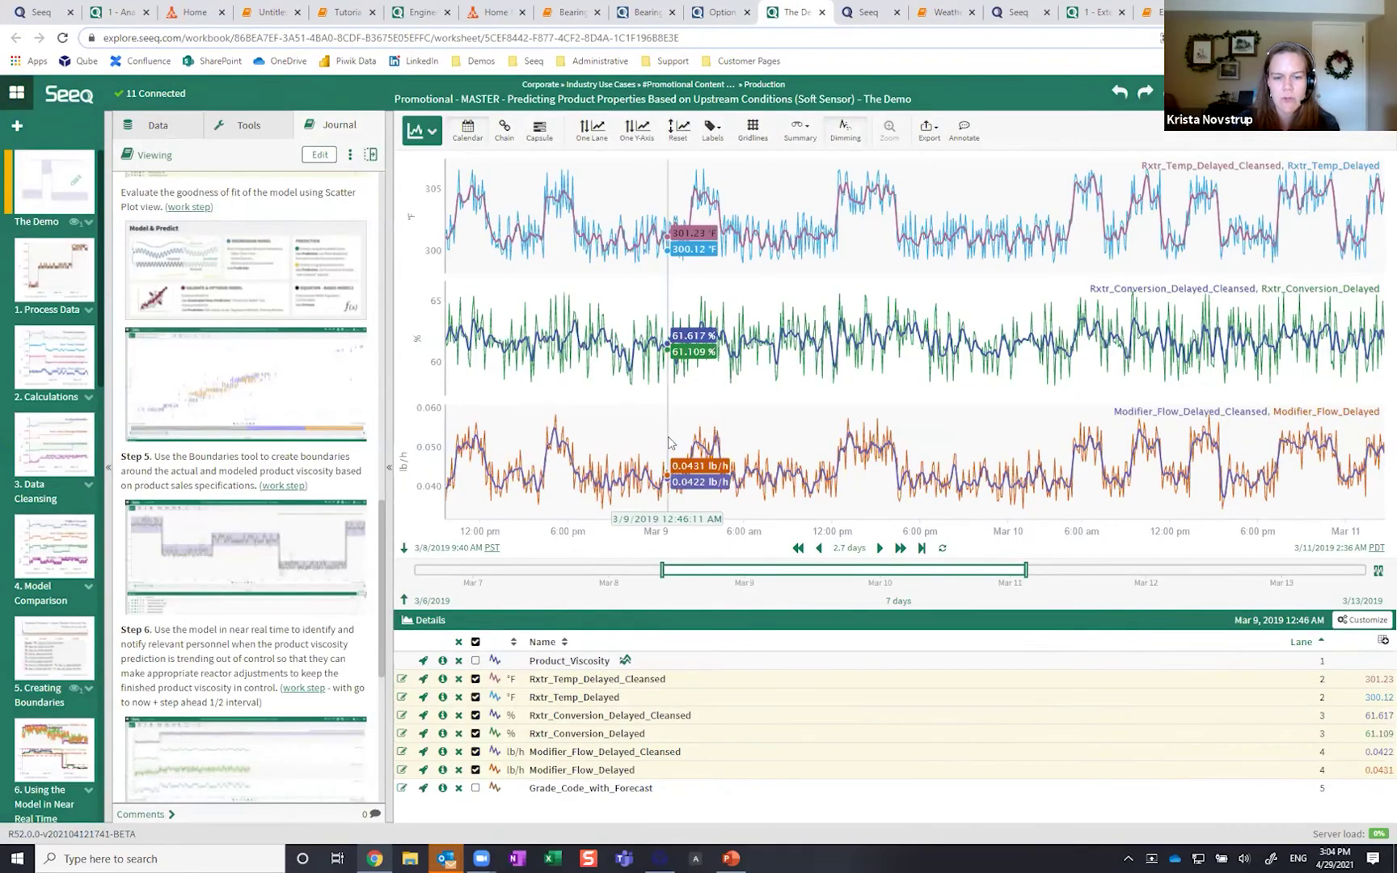
click(922, 549)
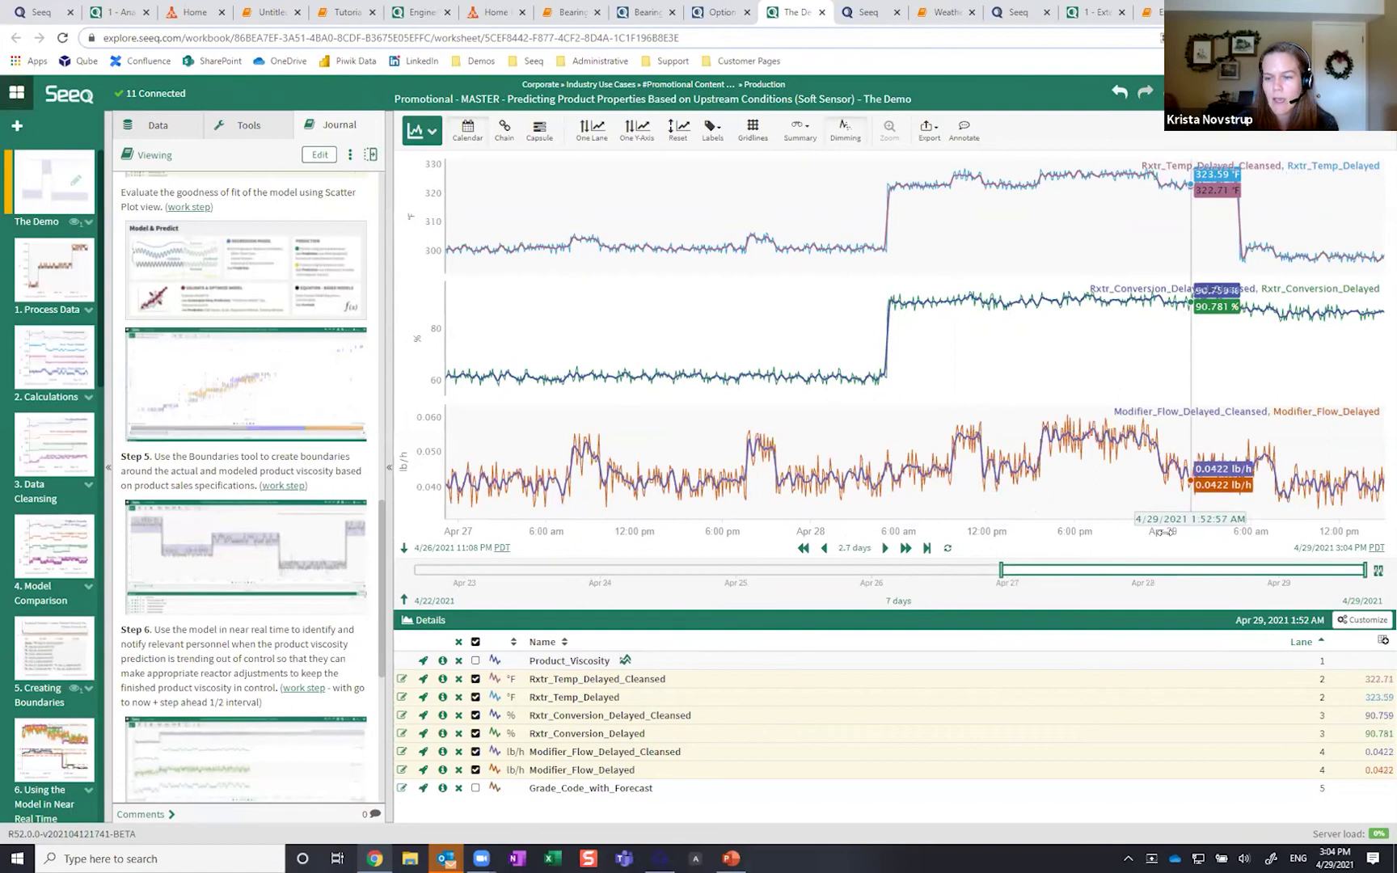
drag(1133, 537, 1000, 538)
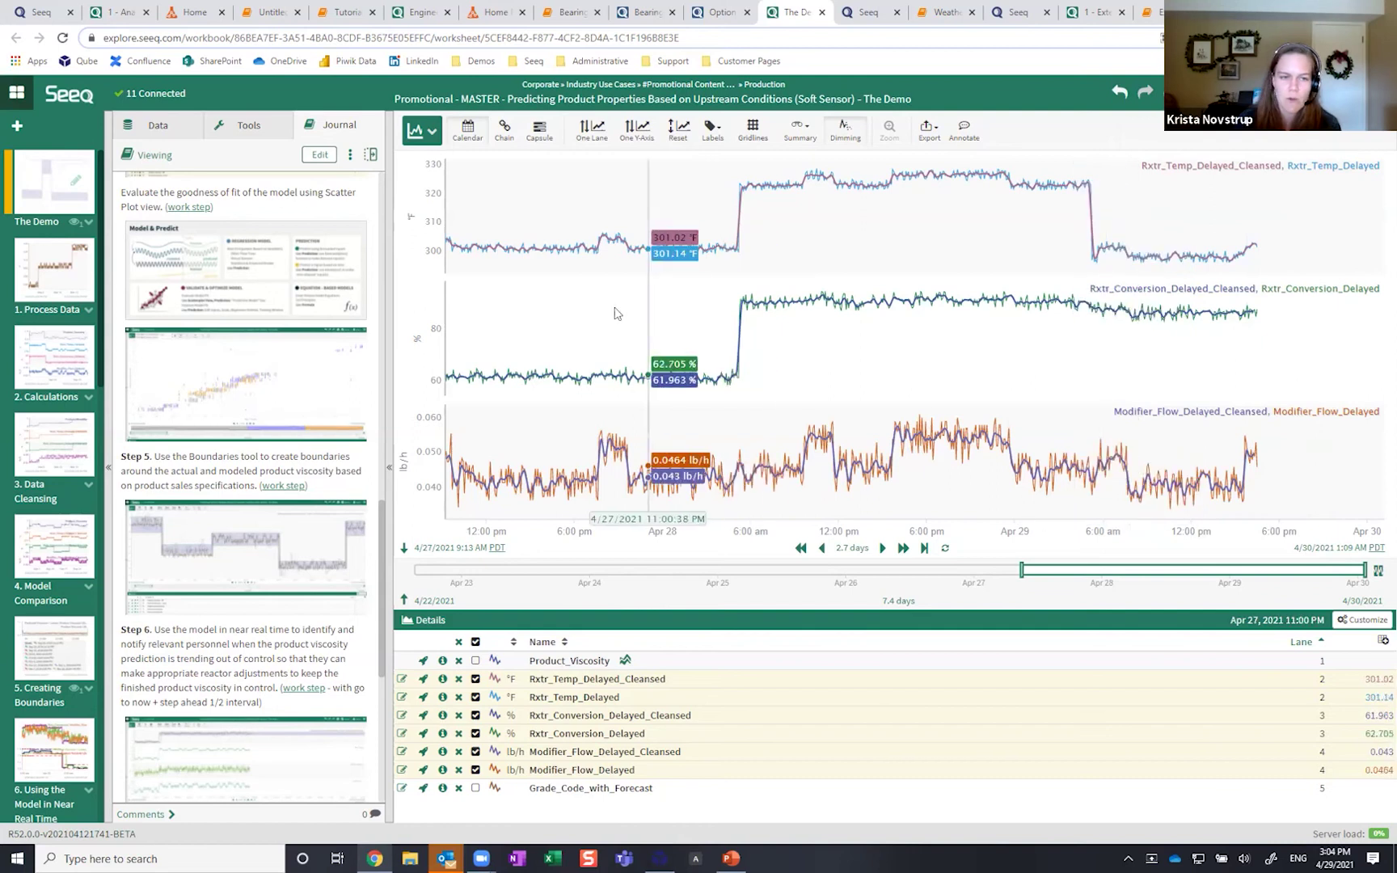
scroll(329, 467, up, 8)
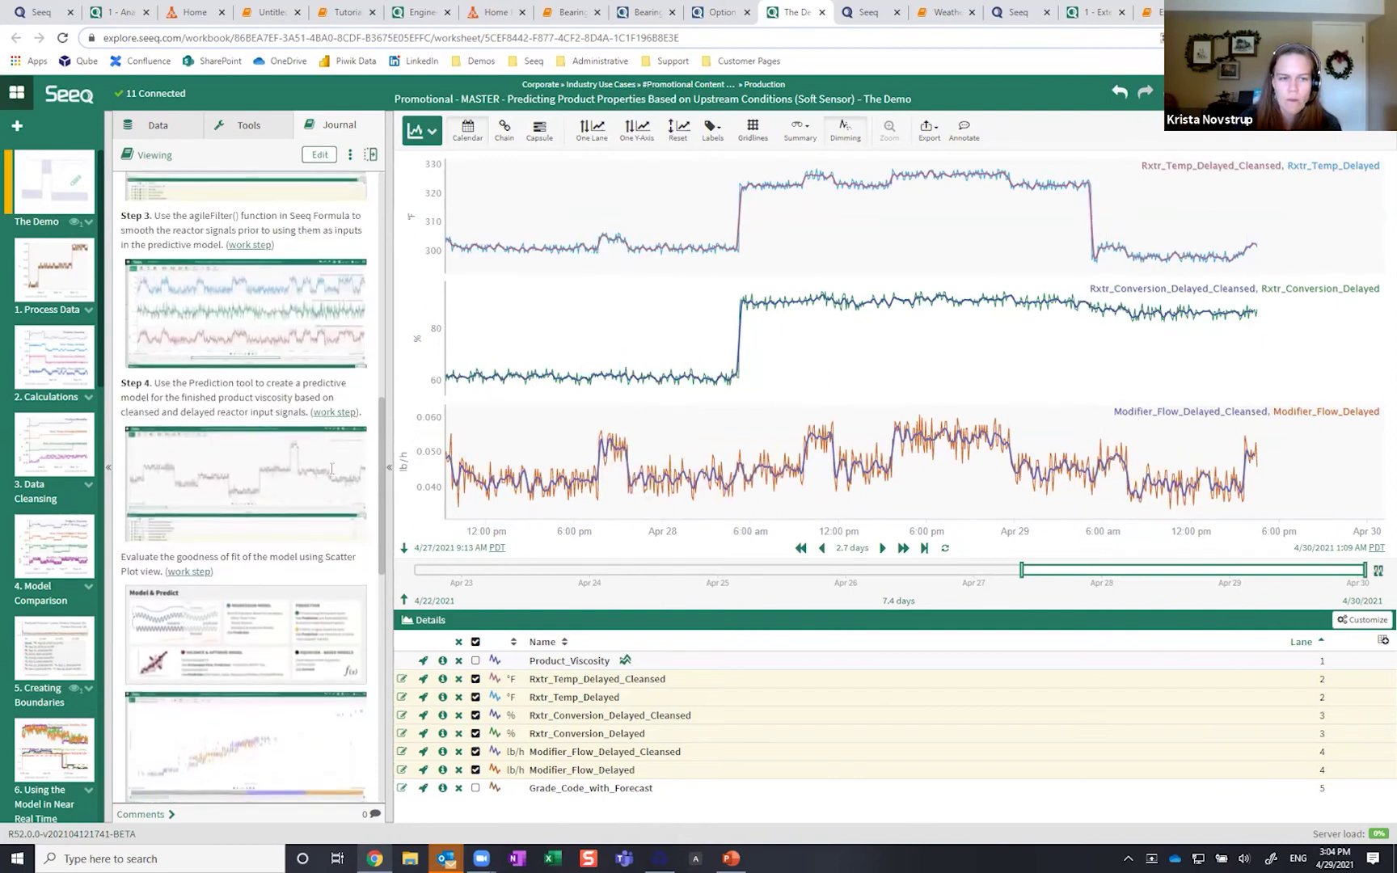
scroll(329, 466, up, 6)
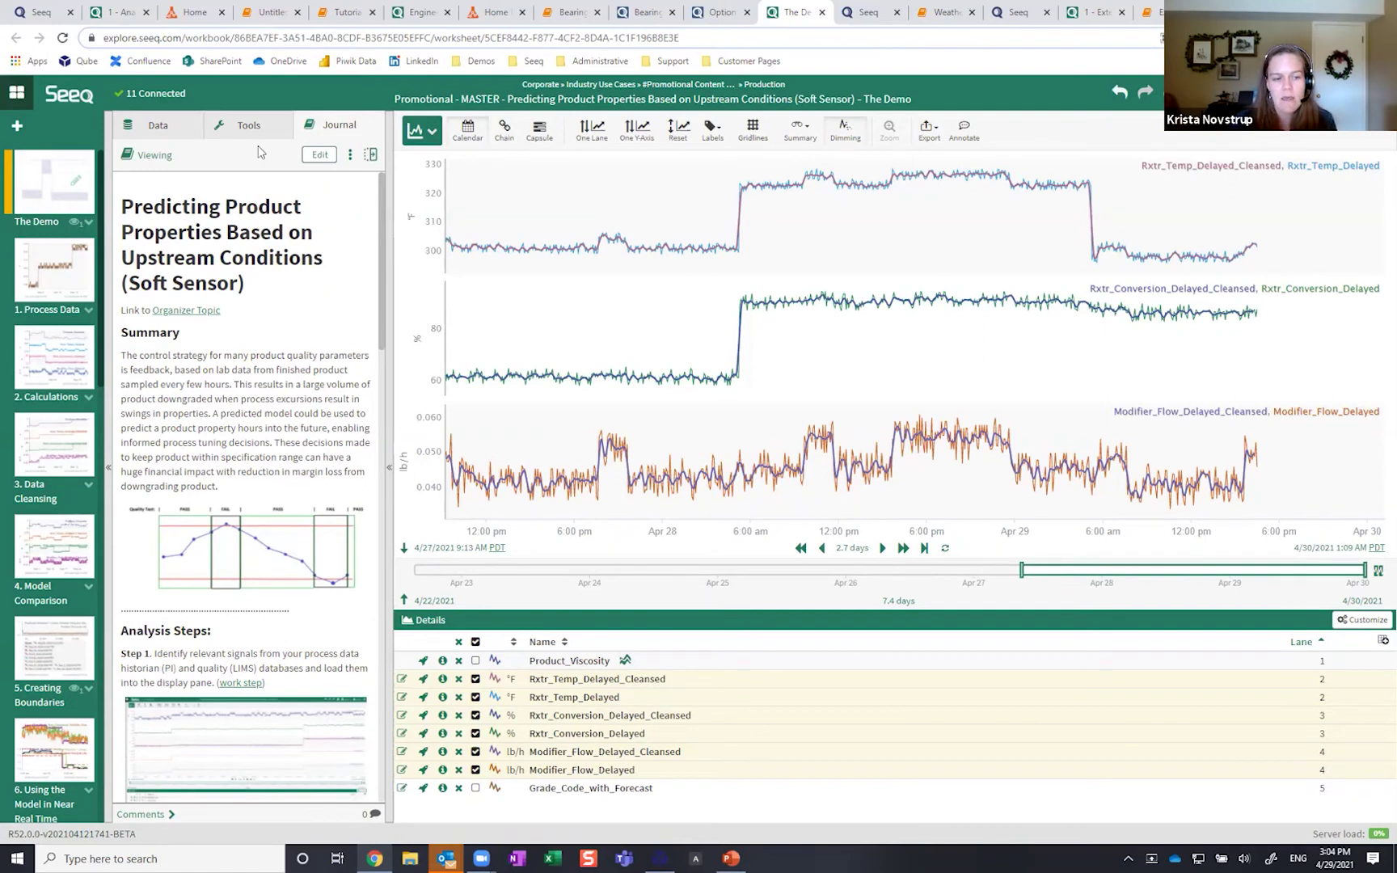
Step: Switch to the Bearing Failure Engineering Analysis worksheet and load the journal's Cleanse data workstep
click(418, 13)
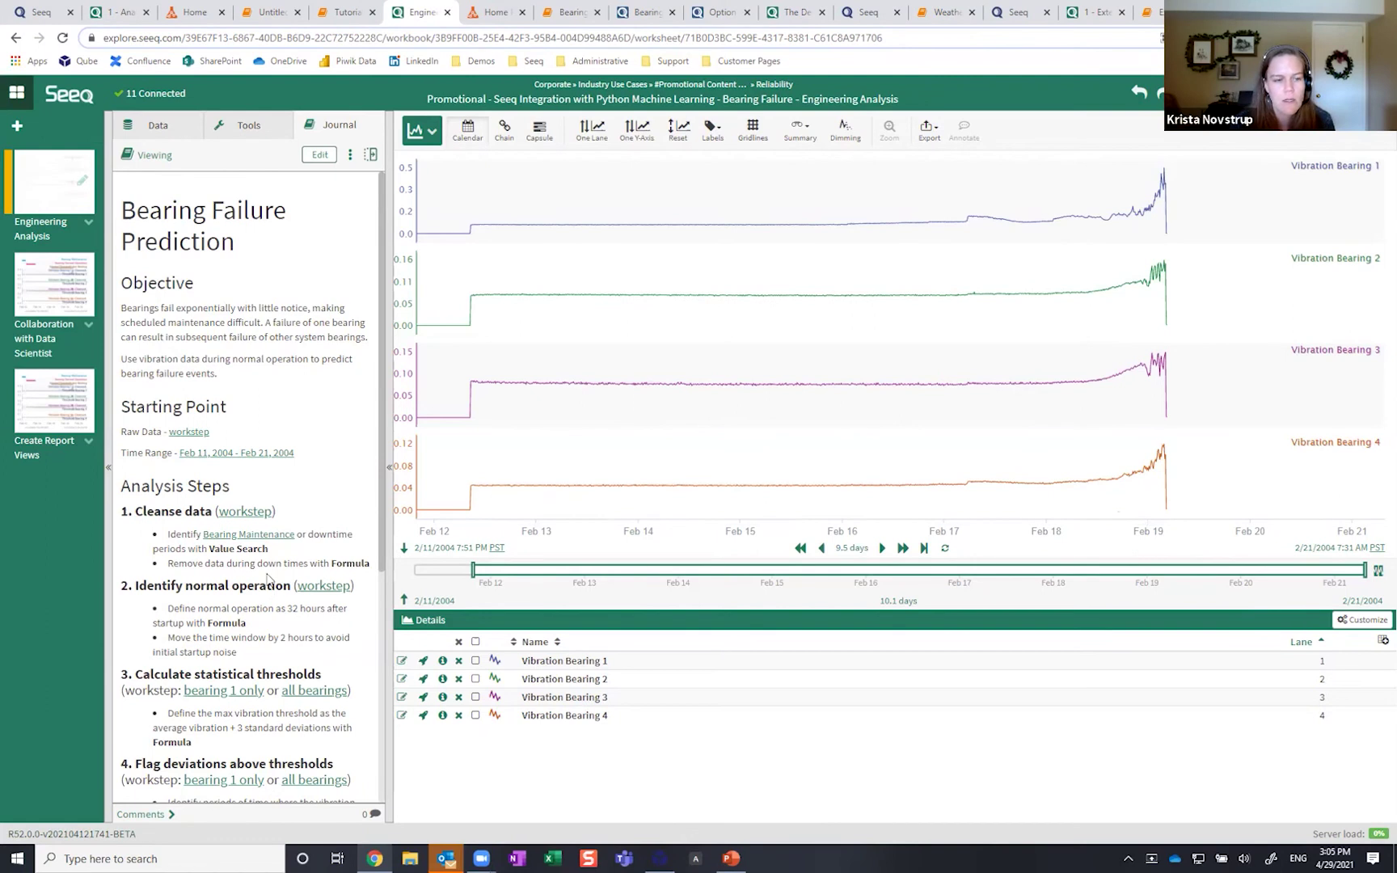
scroll(268, 579, down, 2)
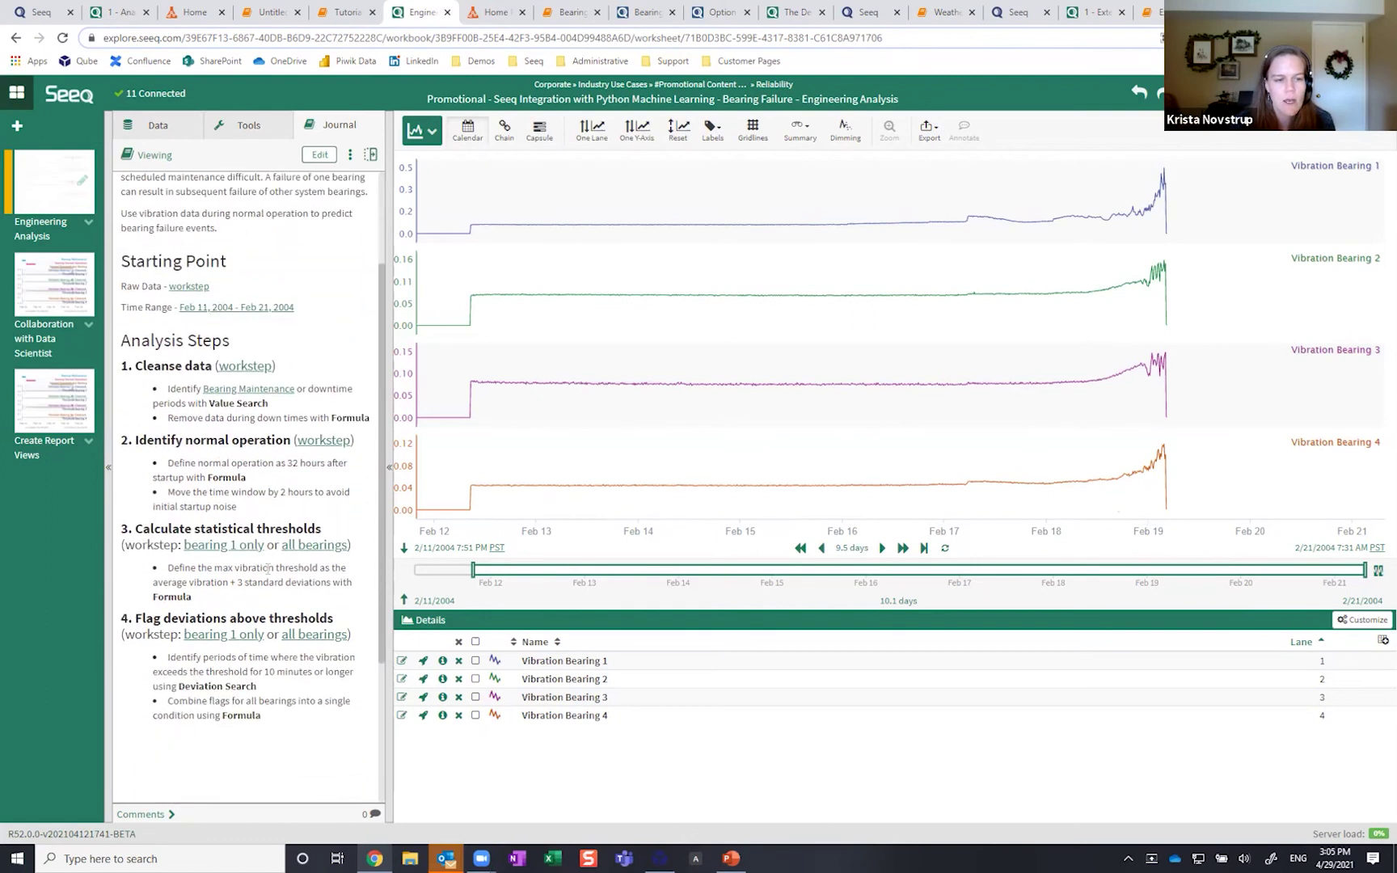
click(258, 370)
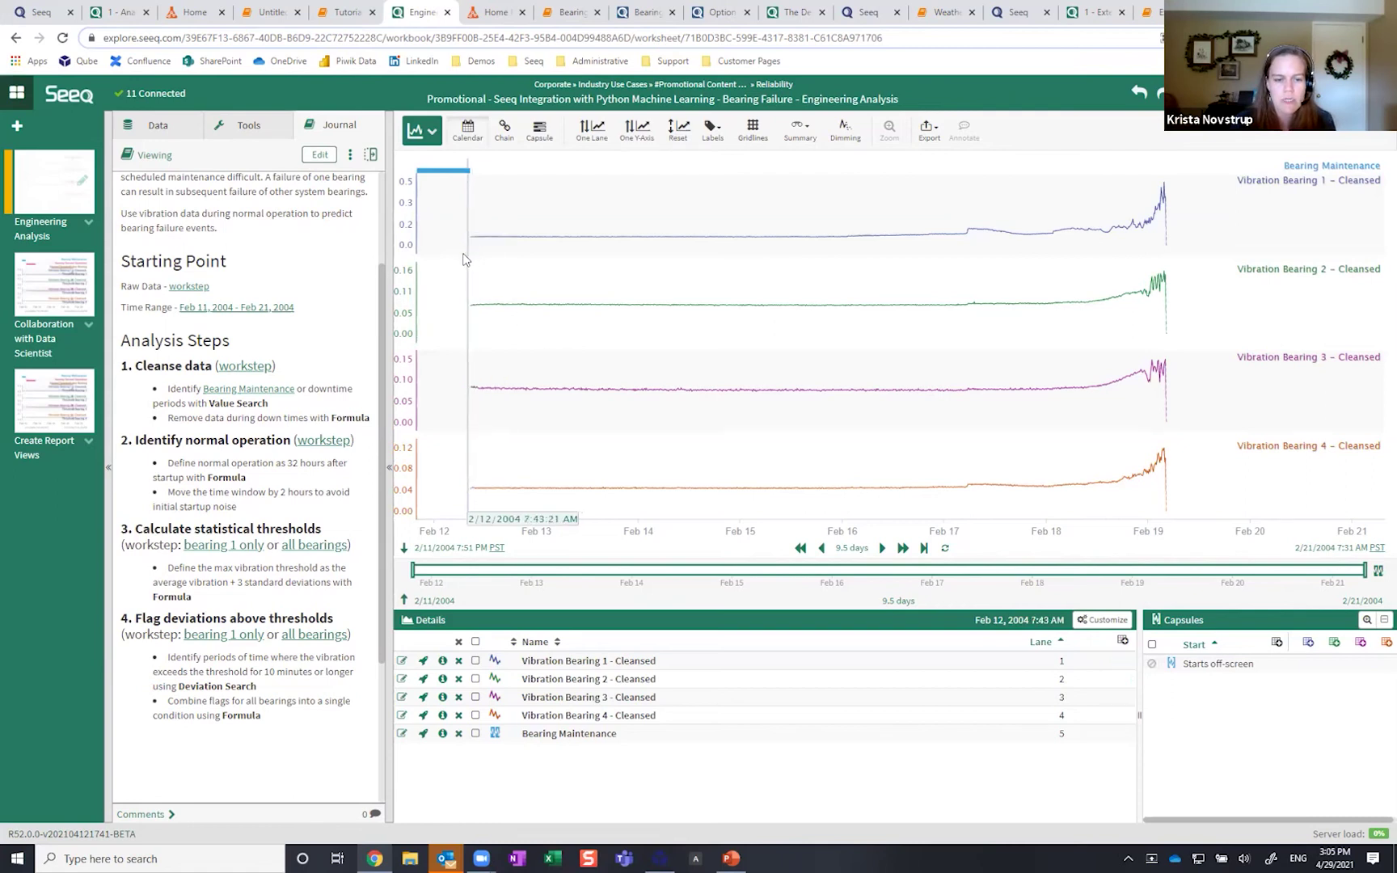
Step: Load the Identify normal operation workstep, inspect the Bearing Normal Operation formula, and return to the journal without executing it
click(308, 449)
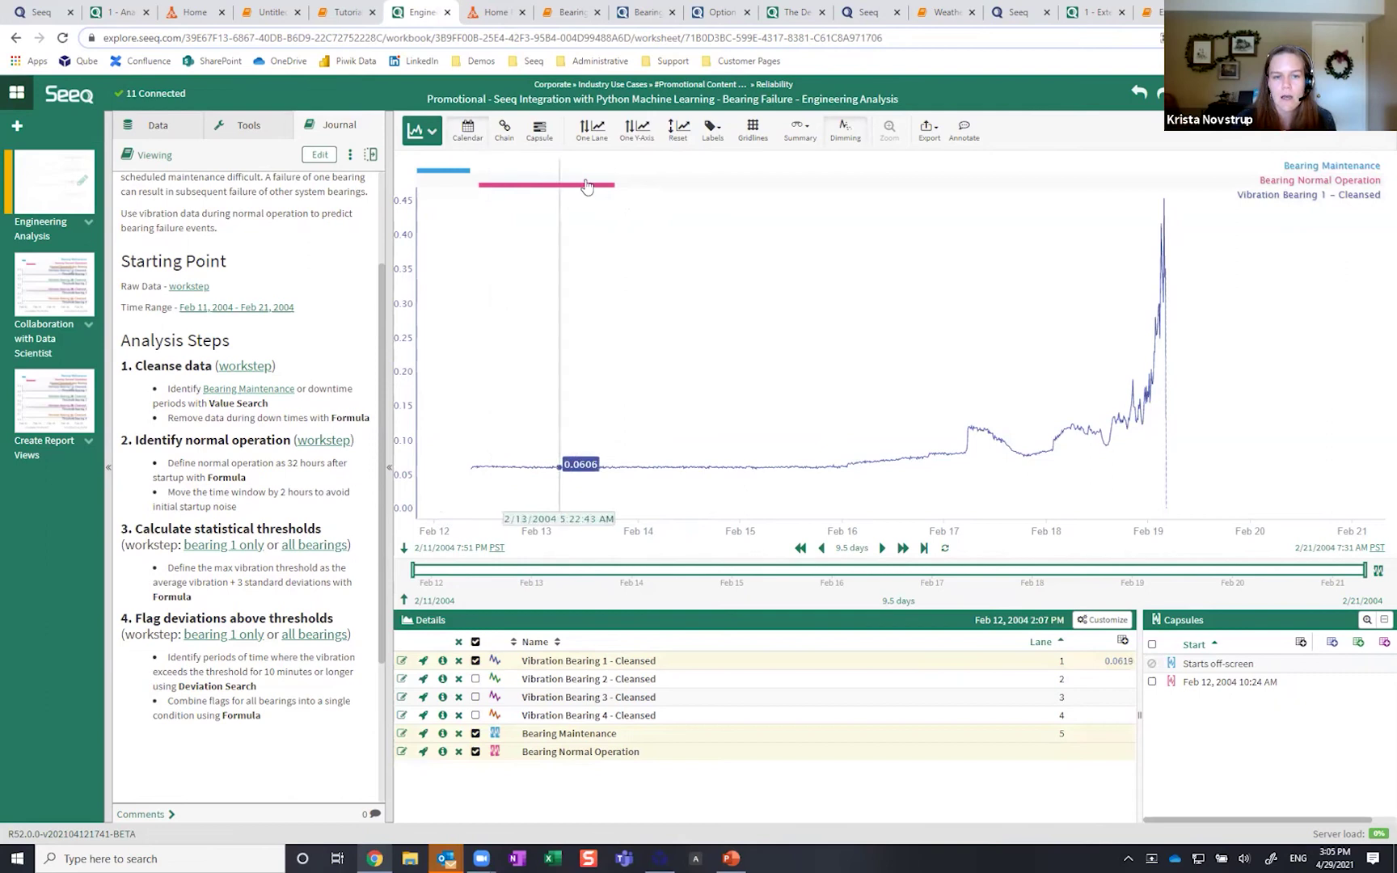
click(402, 752)
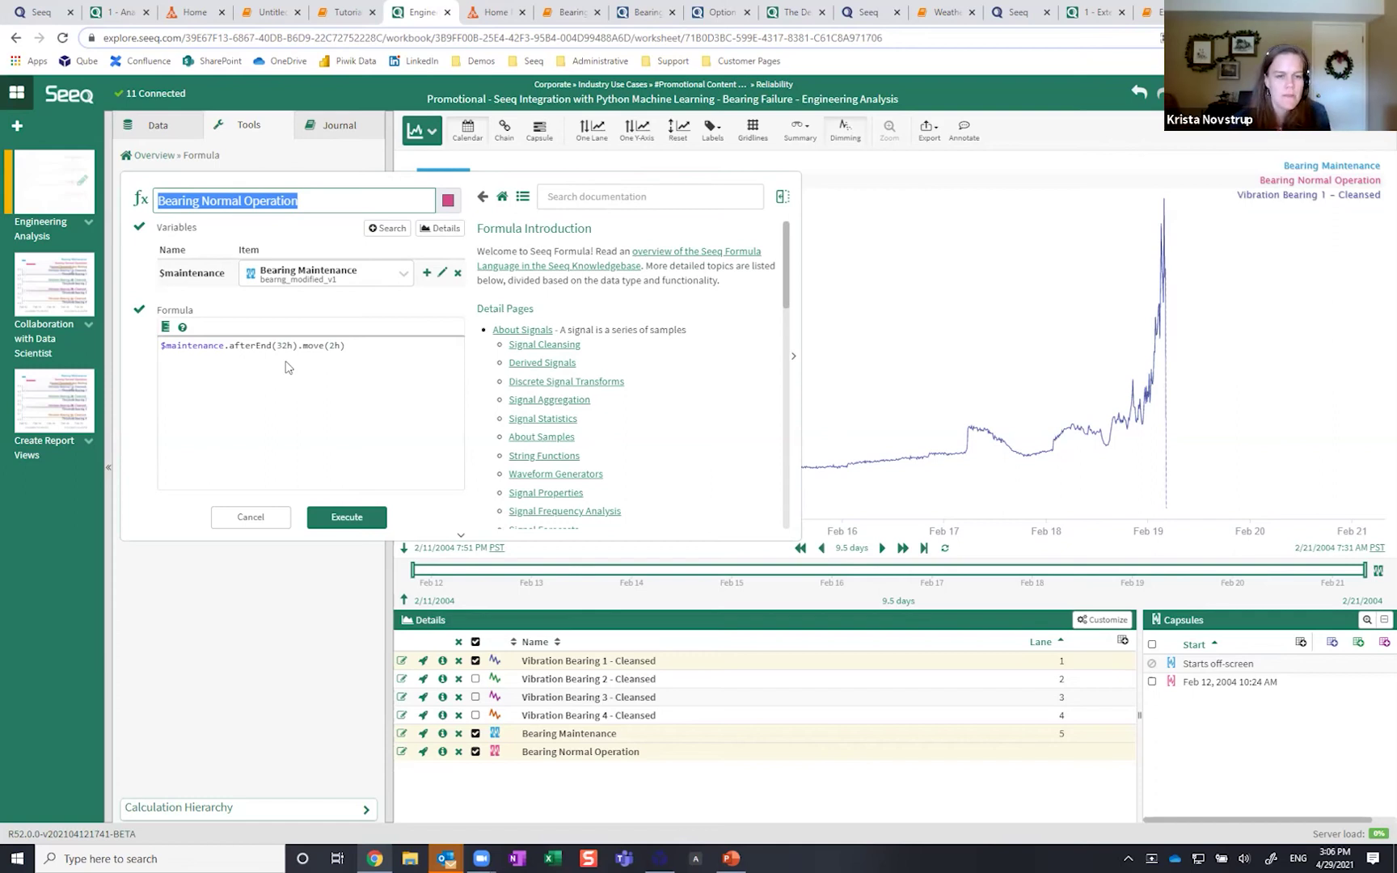
click(275, 530)
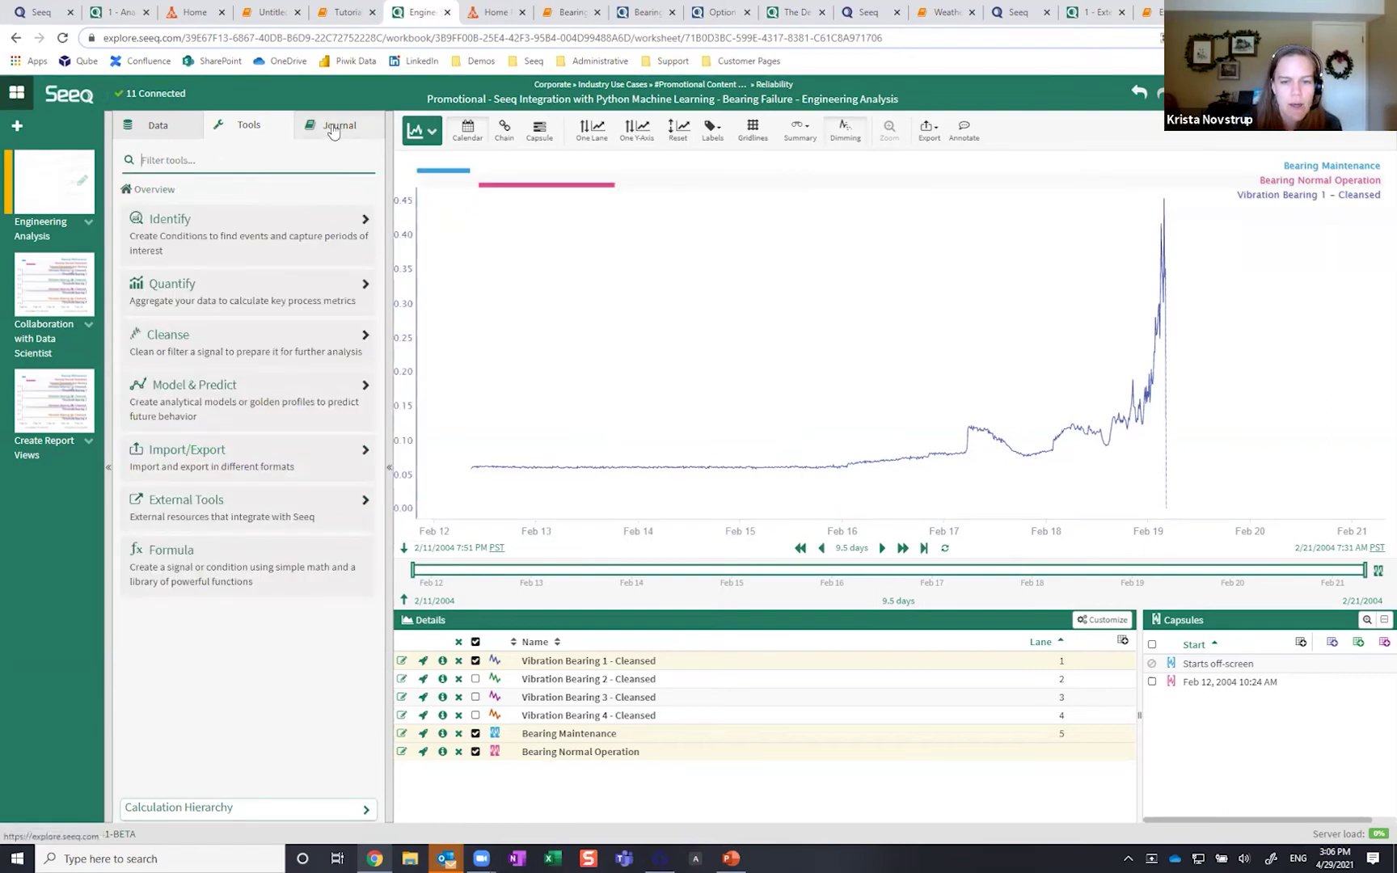
click(333, 129)
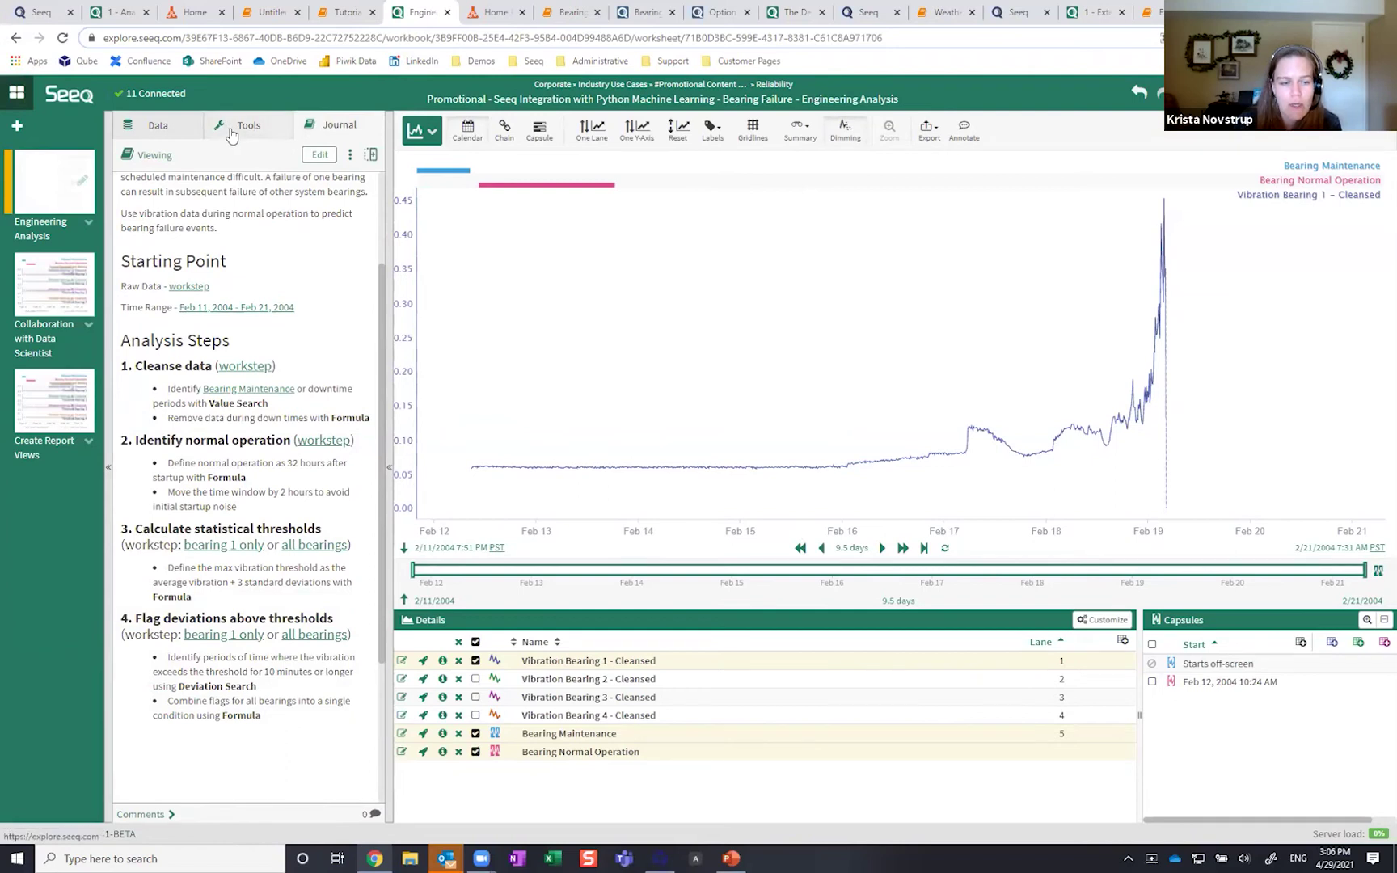
Step: Load the Flag deviations above thresholds workstep for bearing 1 only, and open the Collaboration with Data Scientist worksheet
click(247, 637)
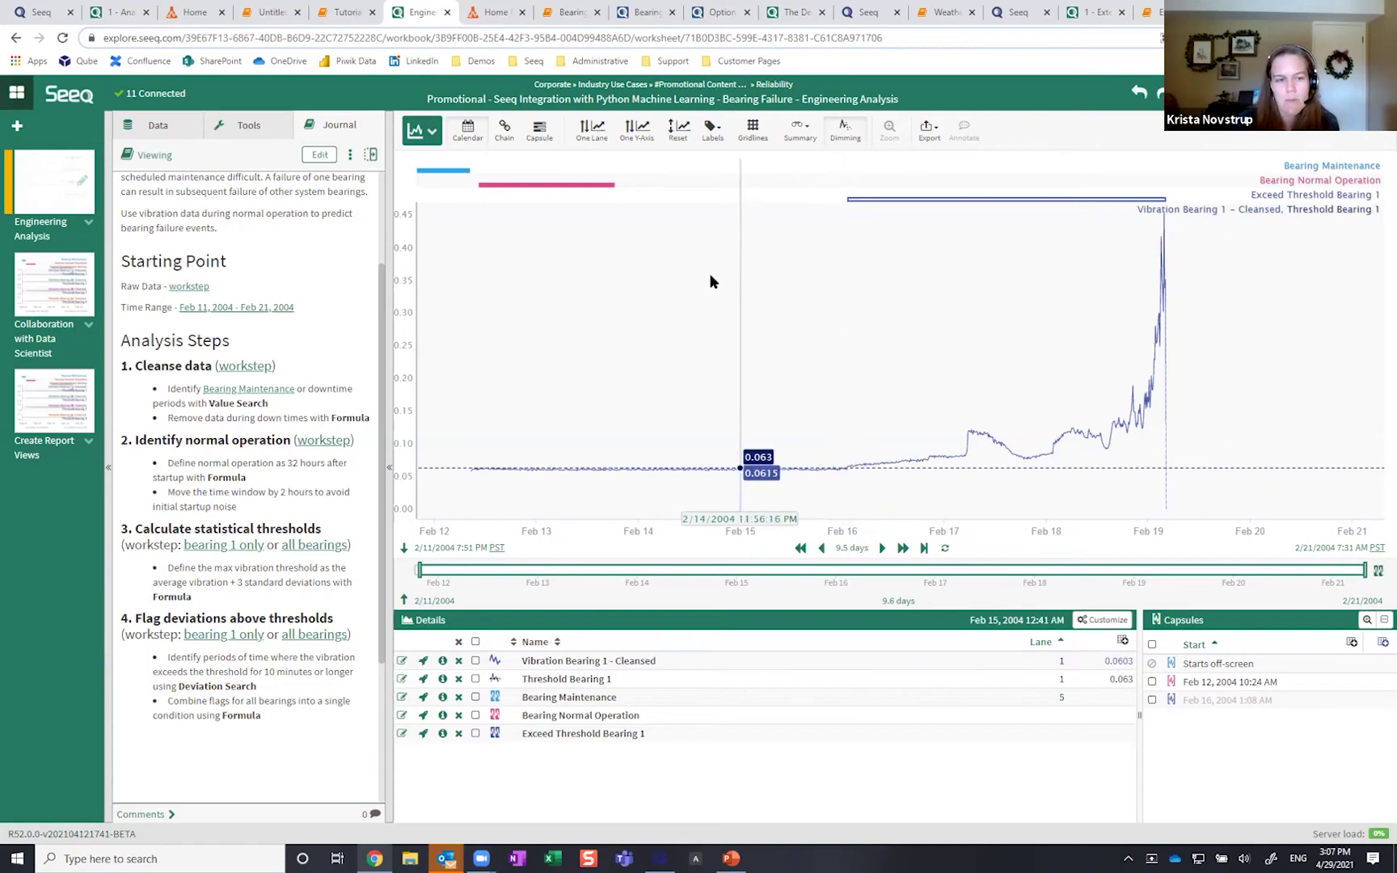
click(69, 289)
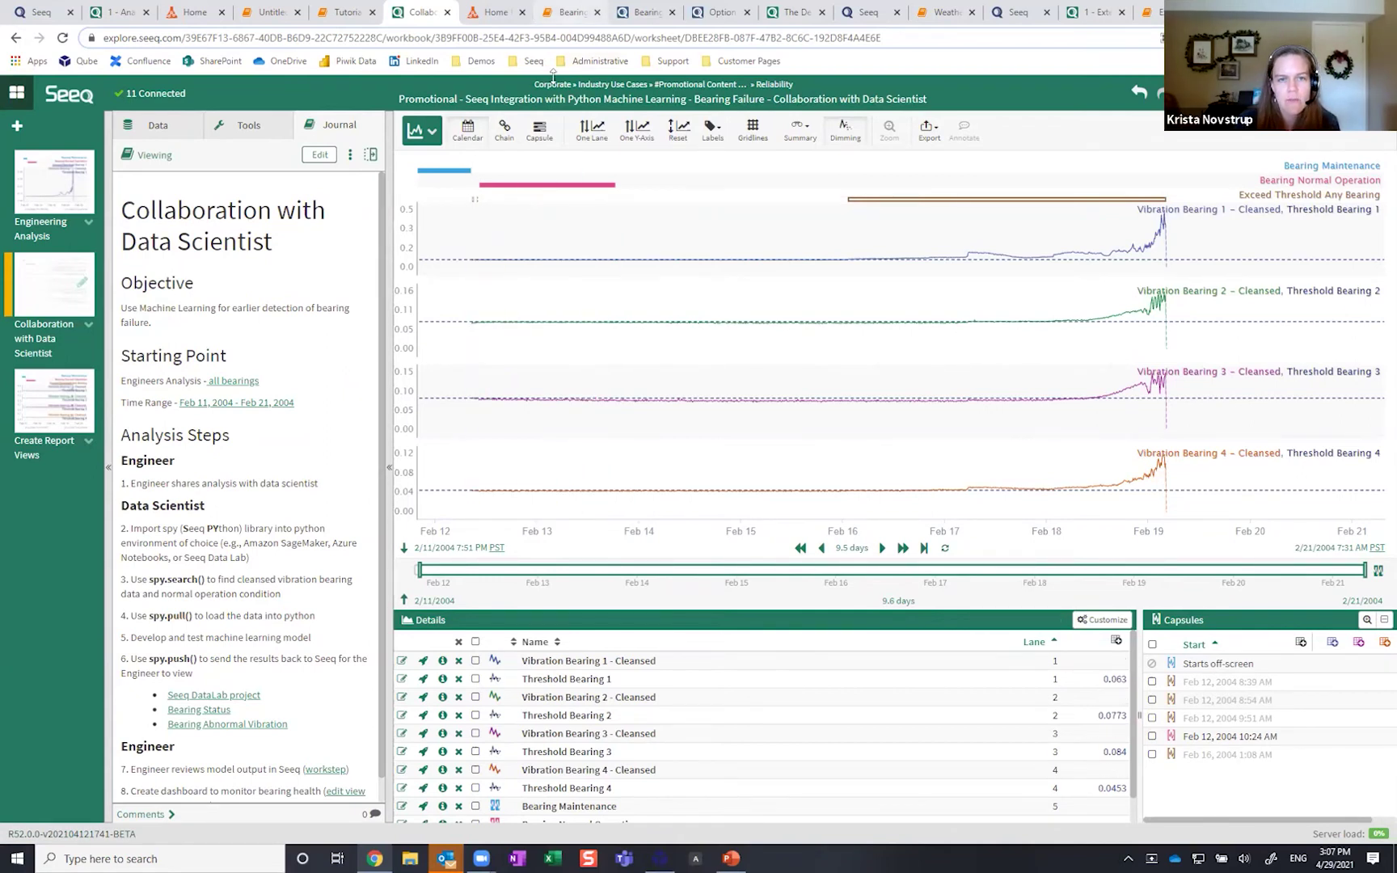
Step: Switch to the BearingLife-SDL-Tensorflow notebook in Data Lab and highlight the spy.search call that finds the bearing signals
click(570, 12)
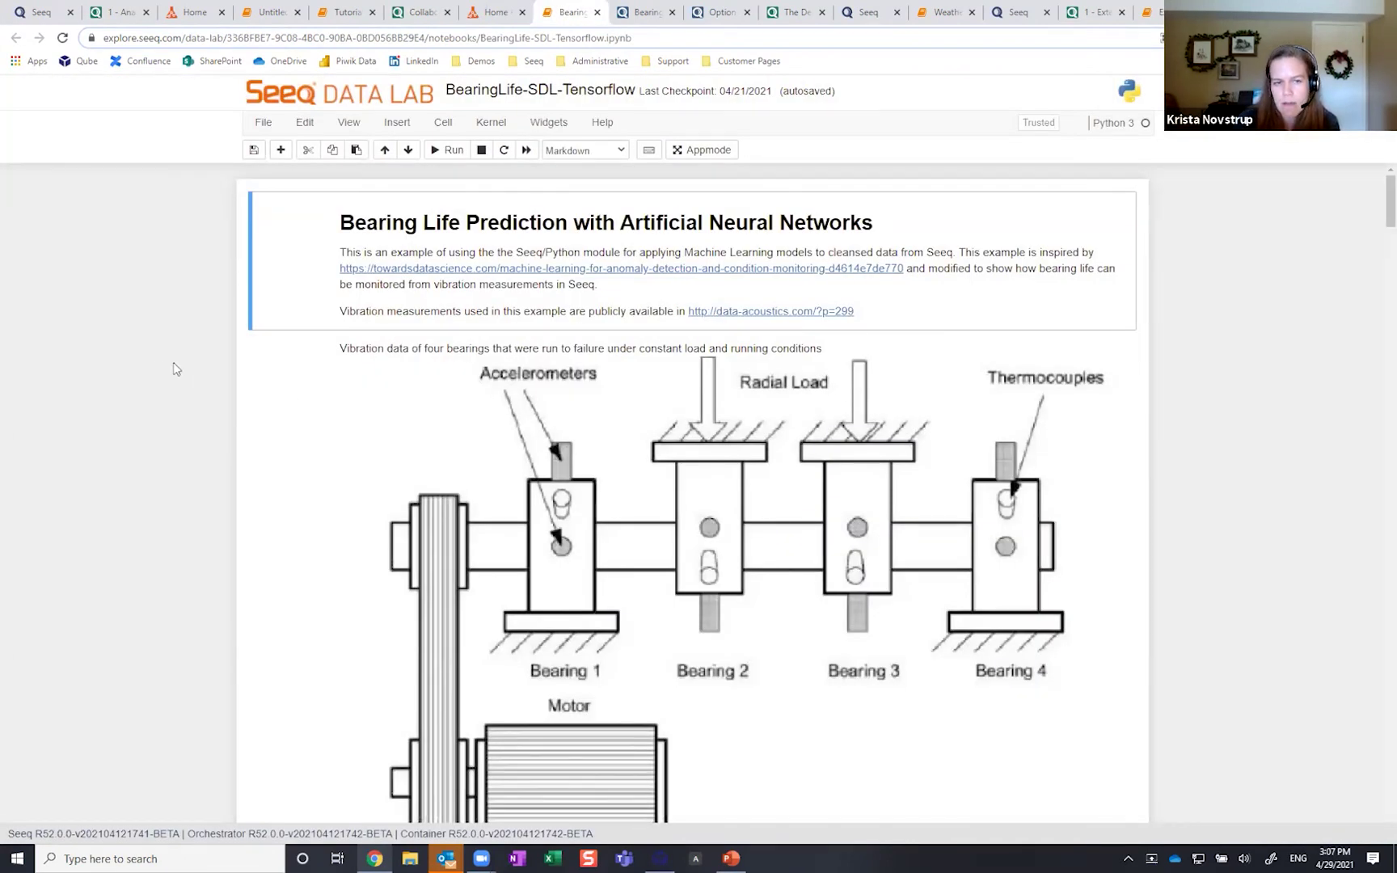
scroll(182, 360, down, 4)
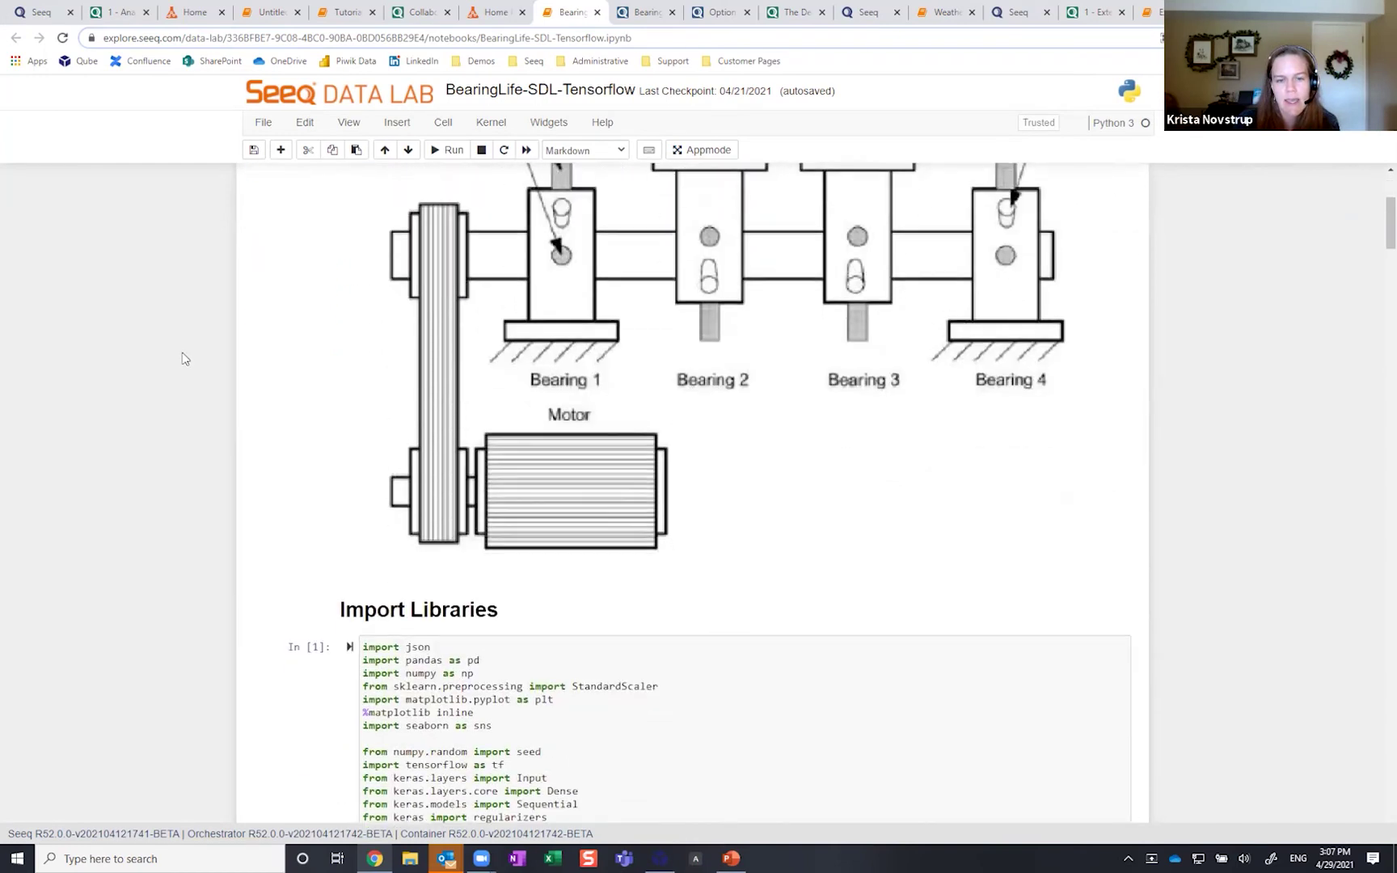
scroll(182, 360, down, 8)
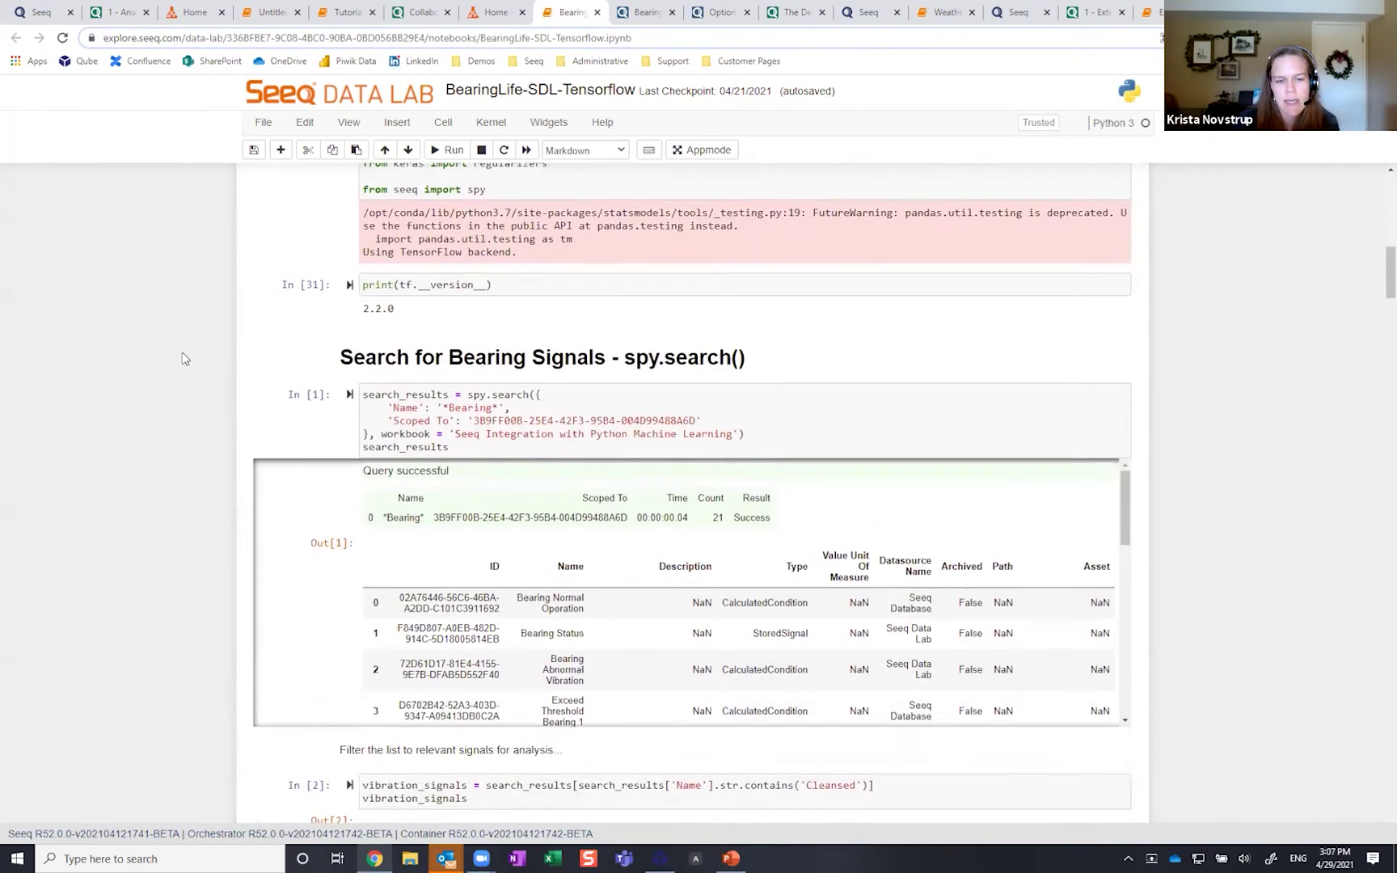
scroll(182, 360, down, 1)
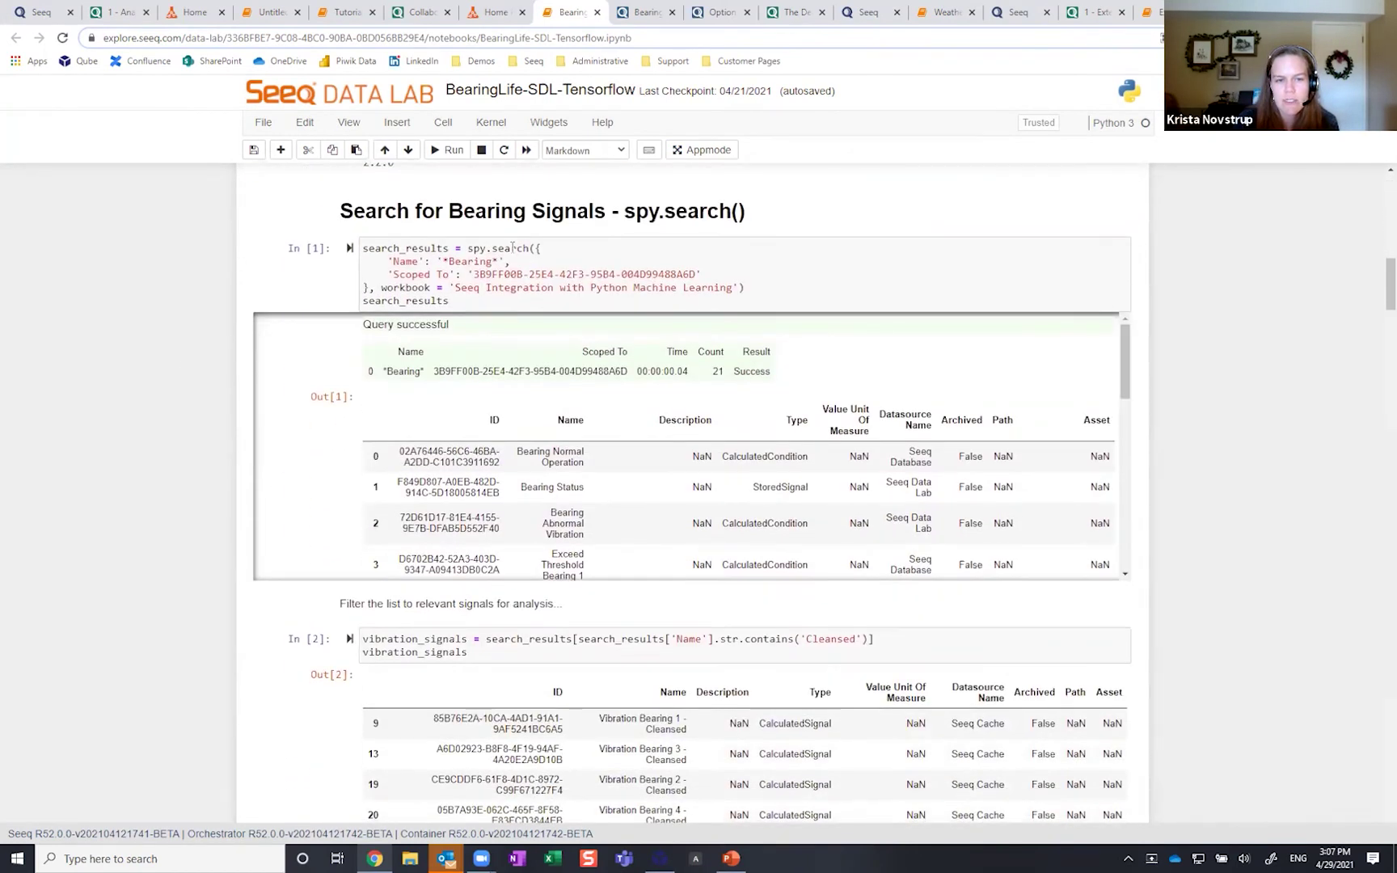
drag(468, 249, 529, 246)
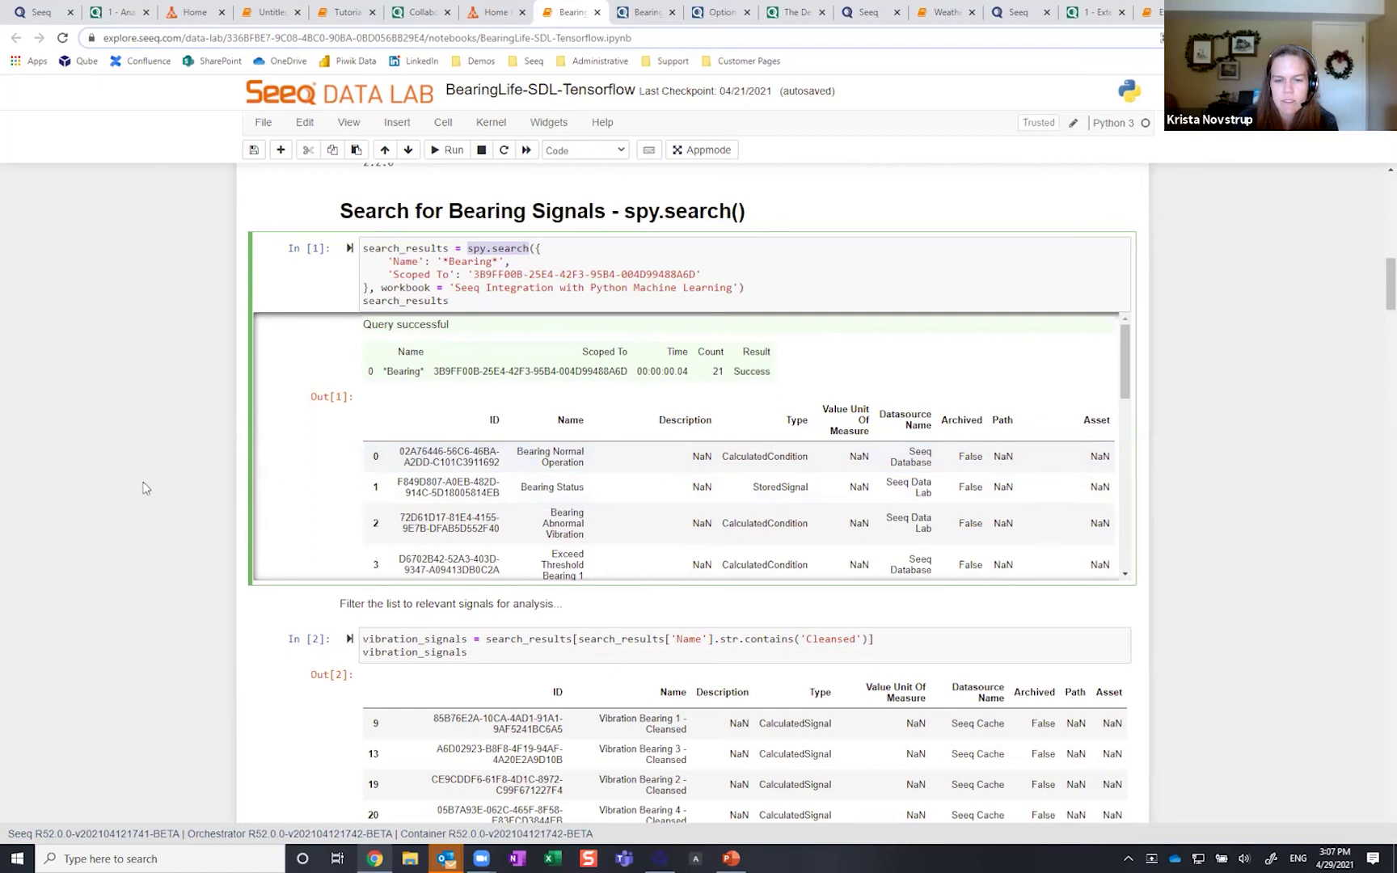
Step: Examine the notebook's signal filtering cells and the spy.pull() cells for the normal operation condition and vibration data
scroll(141, 485, down, 2)
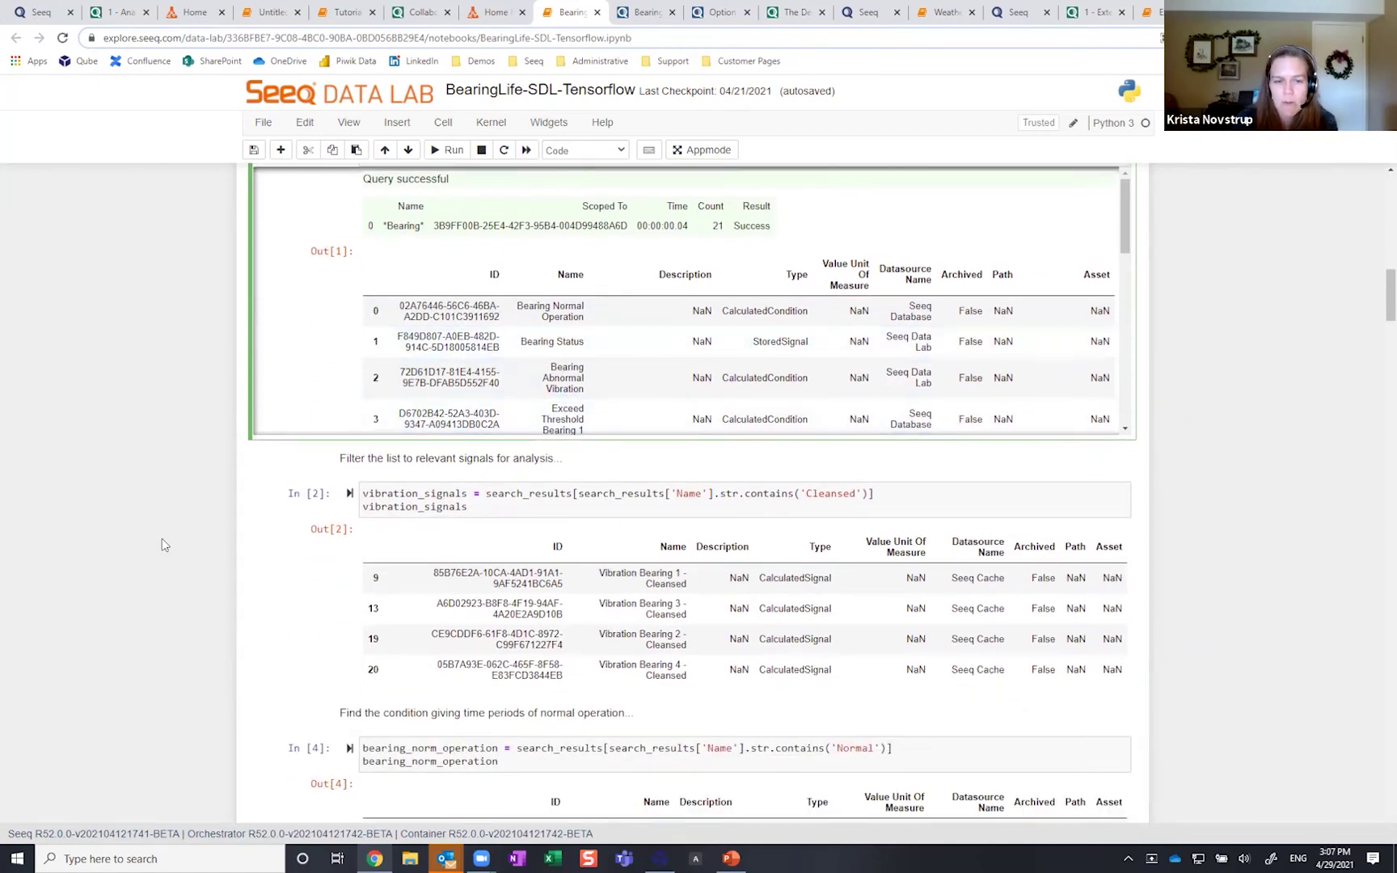
scroll(161, 541, down, 8)
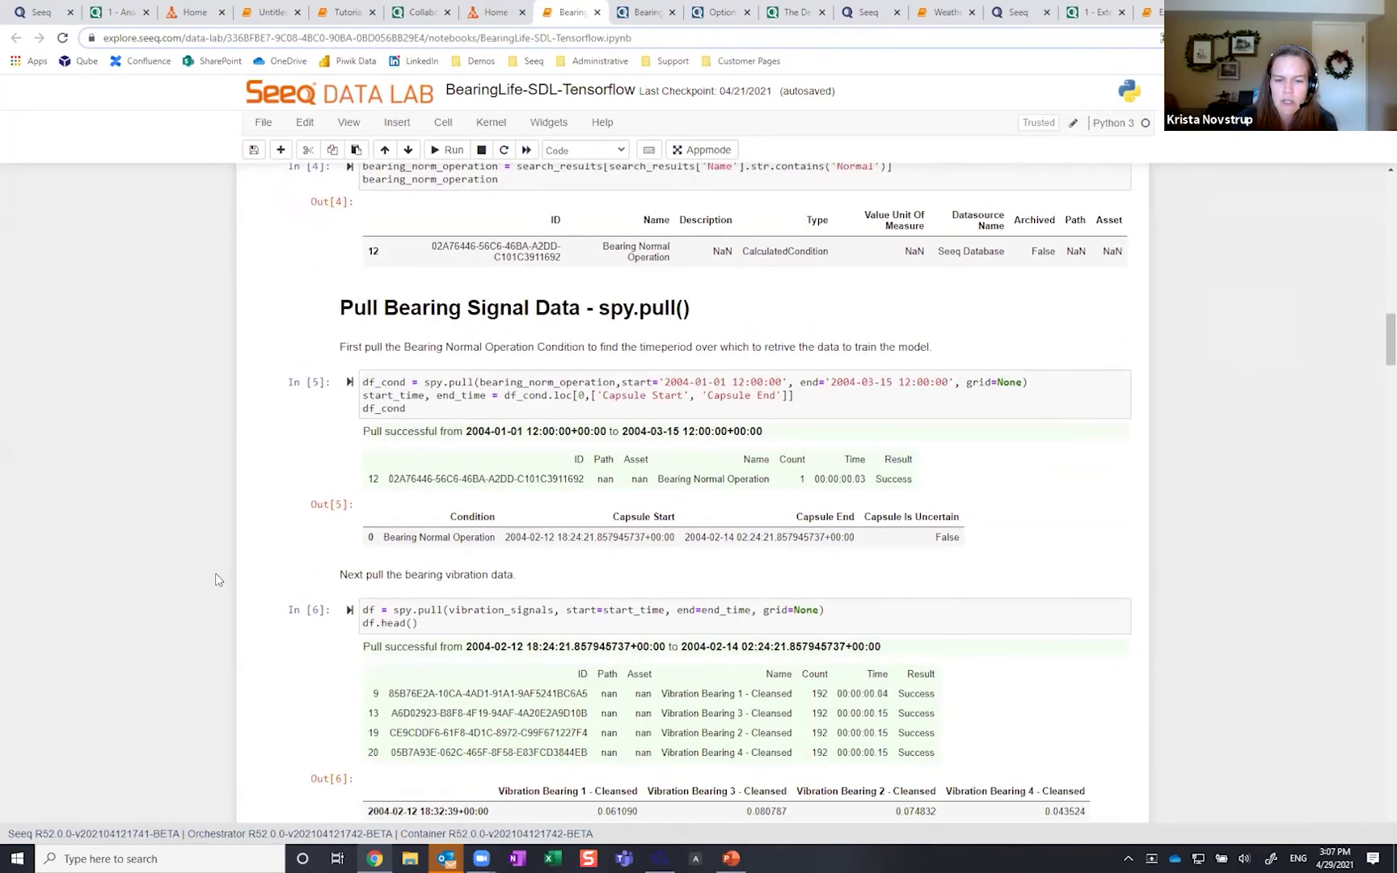
scroll(209, 550, down, 3)
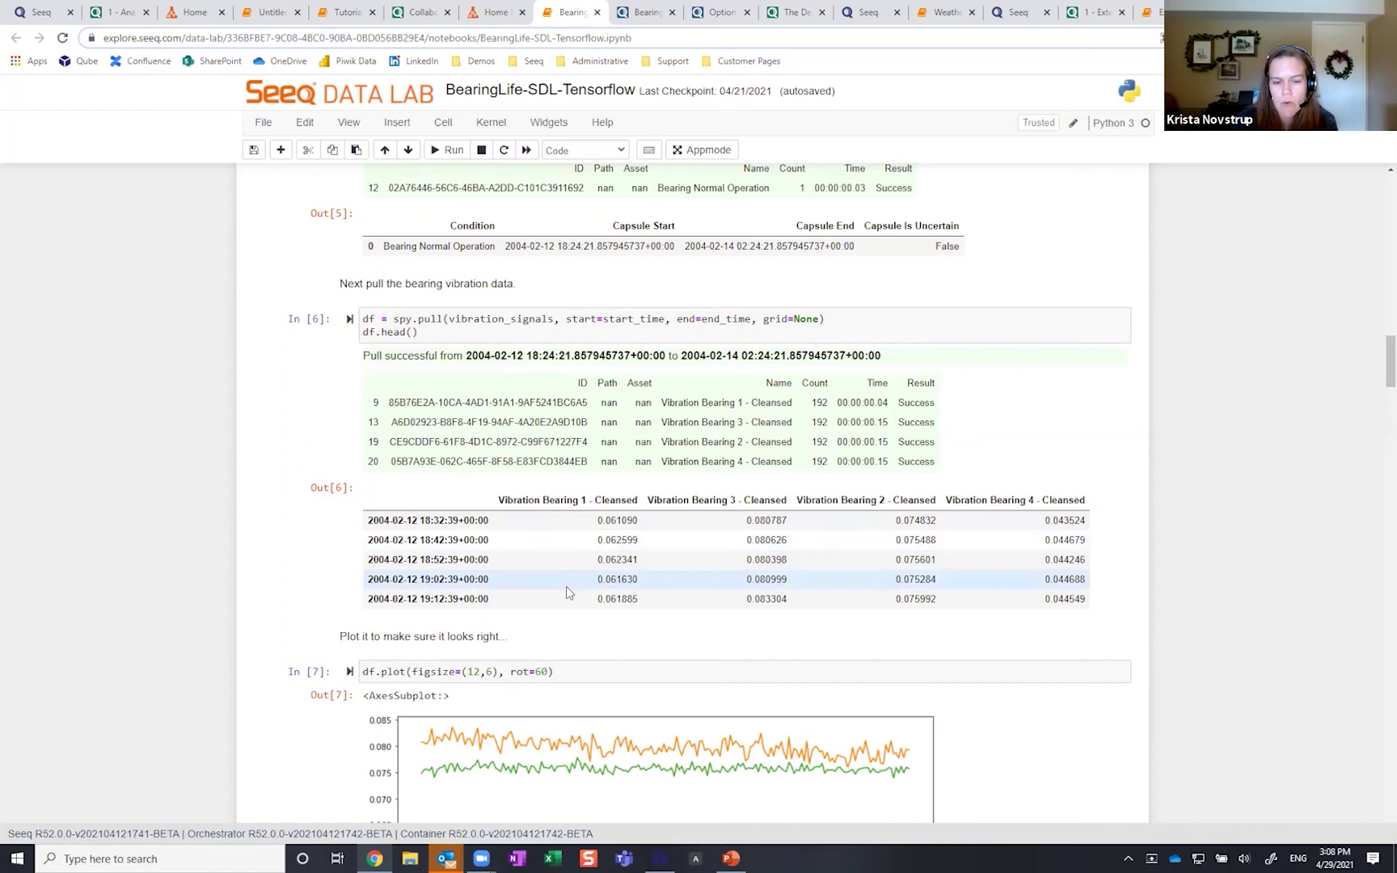
Step: Review the plot of the pulled bearing vibration data, the standardization code and the scaled data plot
scroll(567, 587, down, 5)
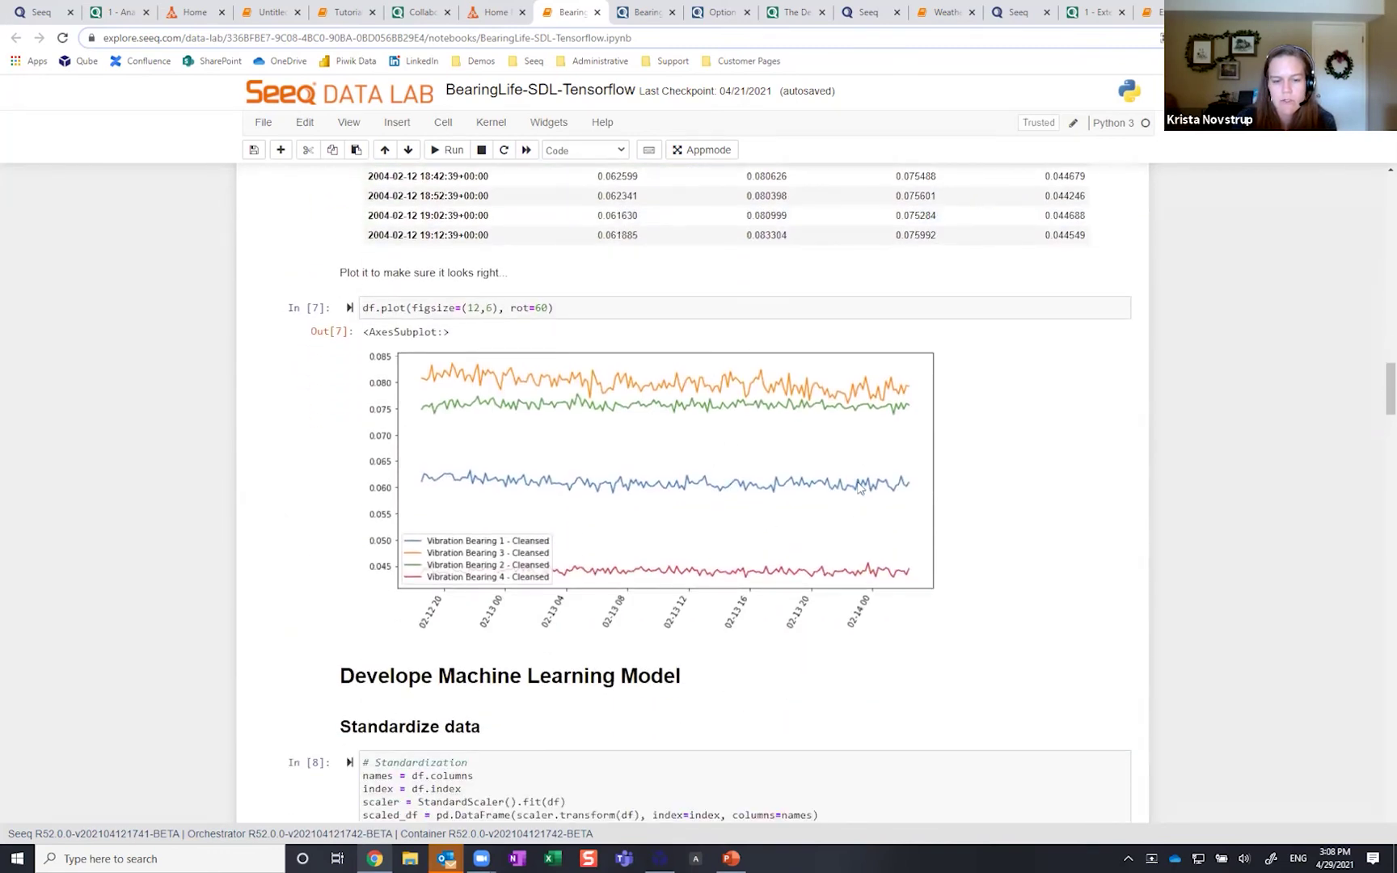
scroll(860, 488, down, 6)
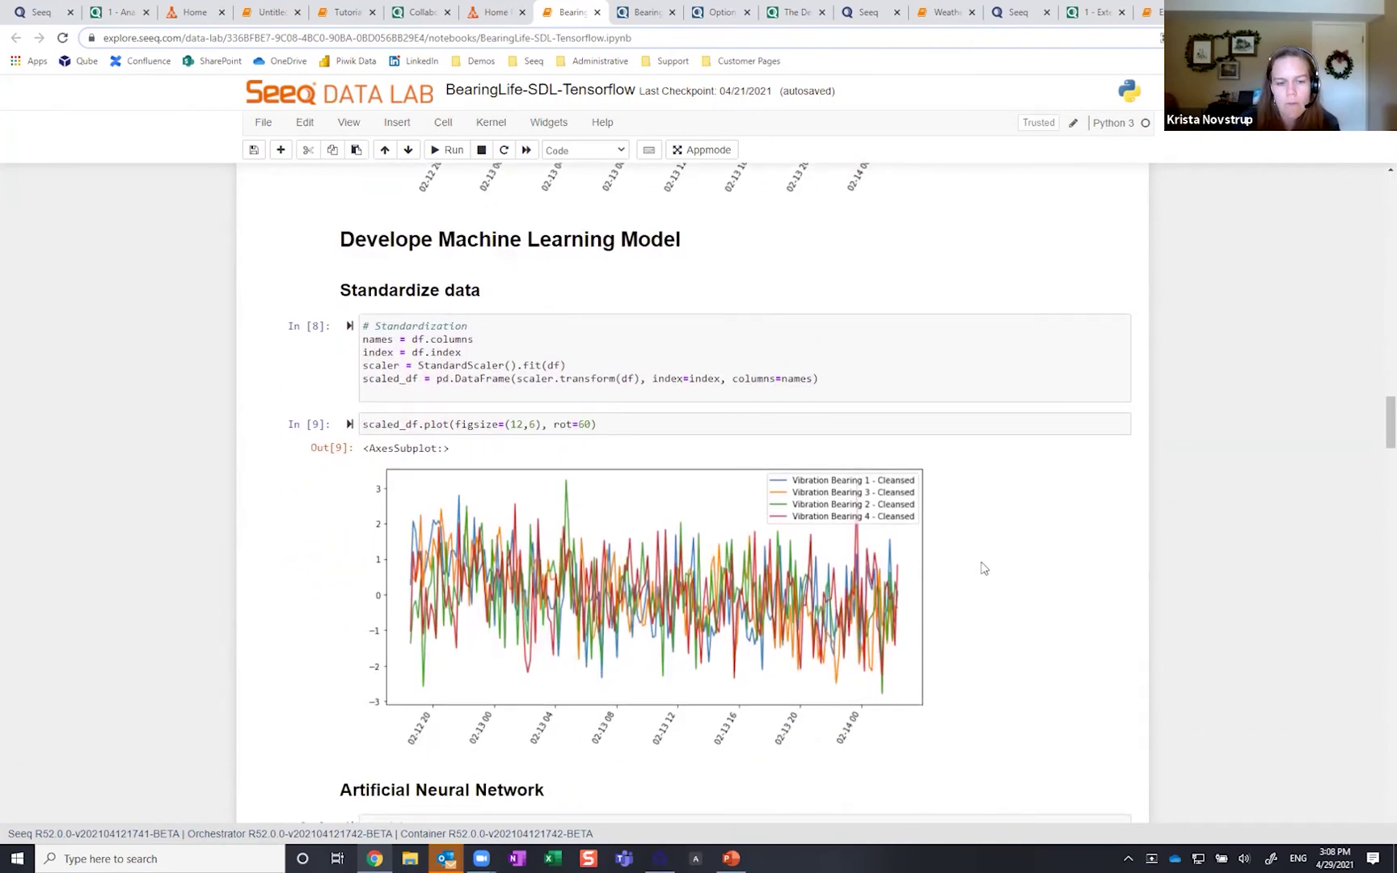
scroll(984, 568, down, 2)
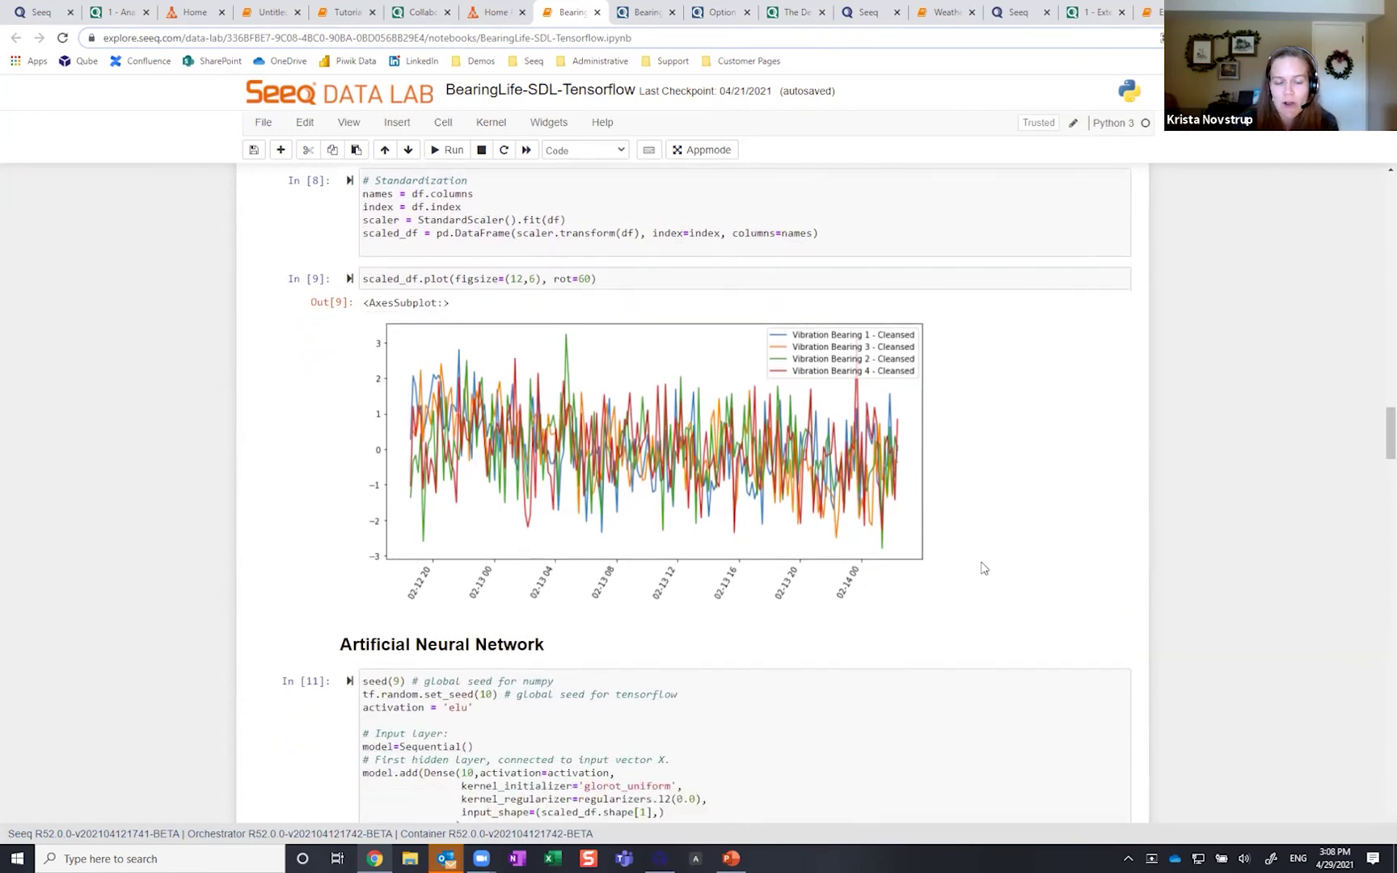
Step: Review the notebook's neural network, training, loss distribution, threshold and anomaly detection cells, through to the spy.push() call for the Bearing Status signal
scroll(984, 569, down, 3)
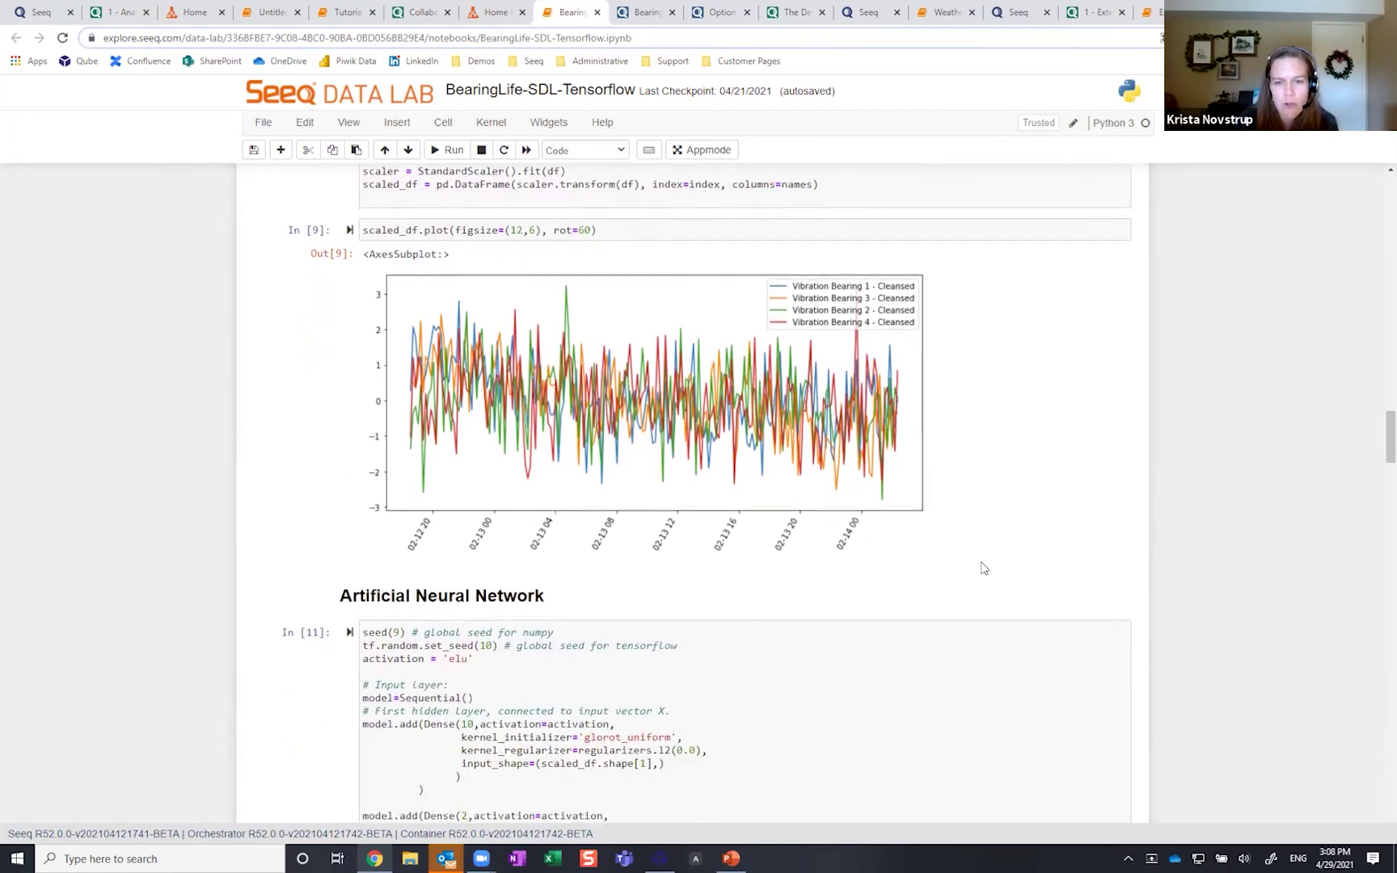
scroll(983, 563, down, 9)
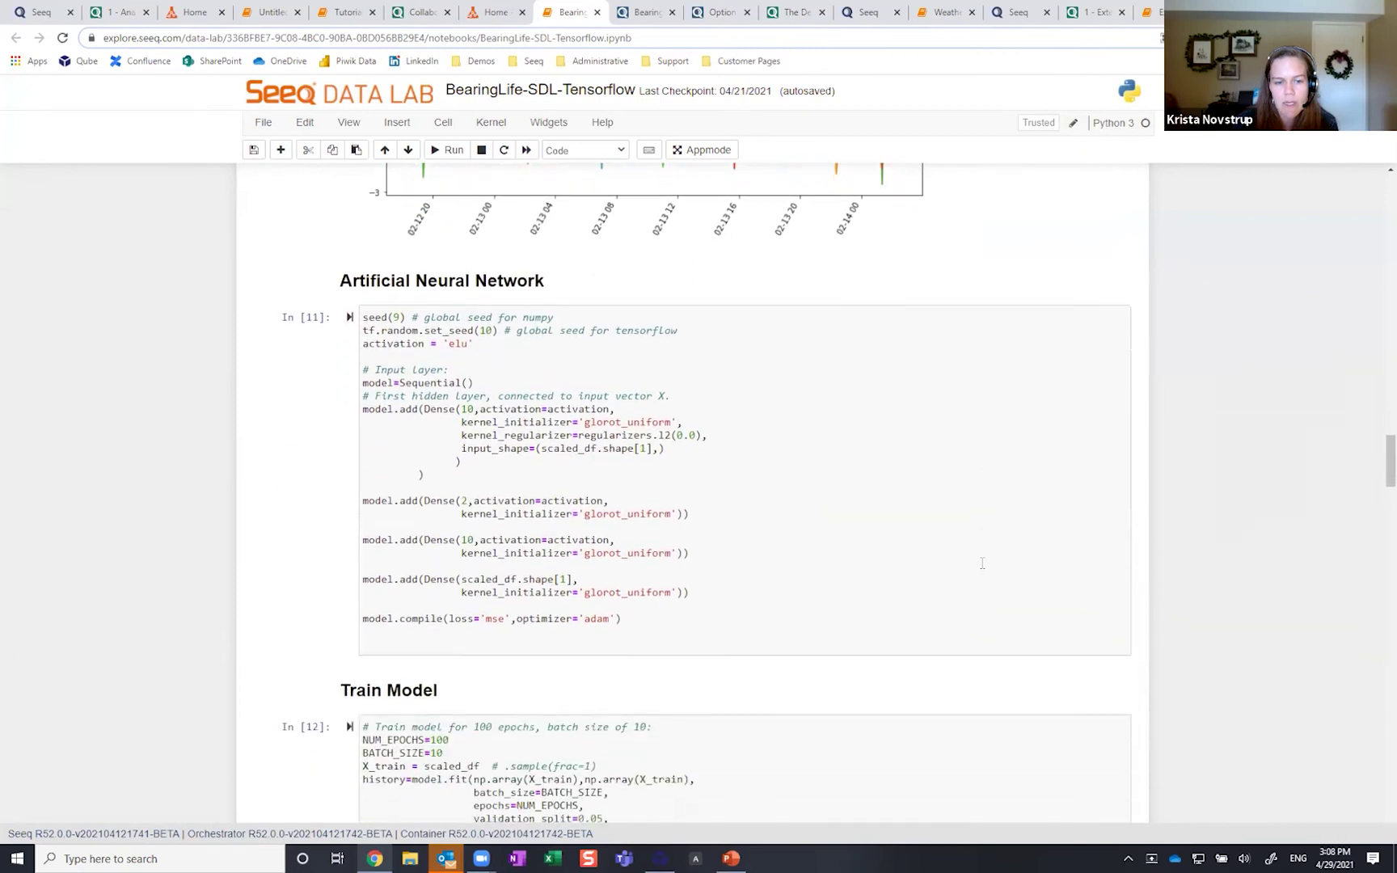
scroll(1121, 604, down, 8)
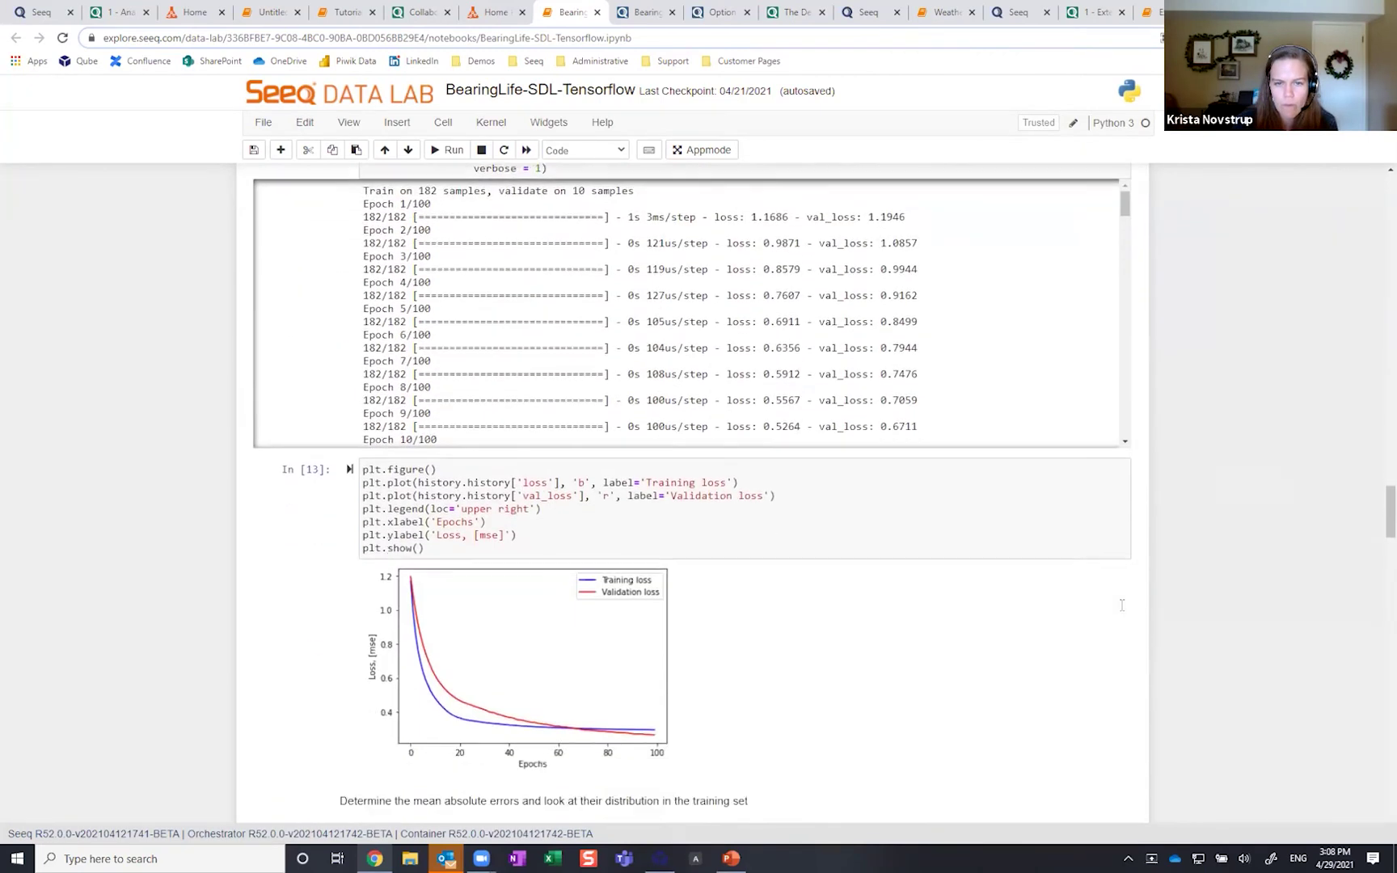
scroll(1121, 610, down, 9)
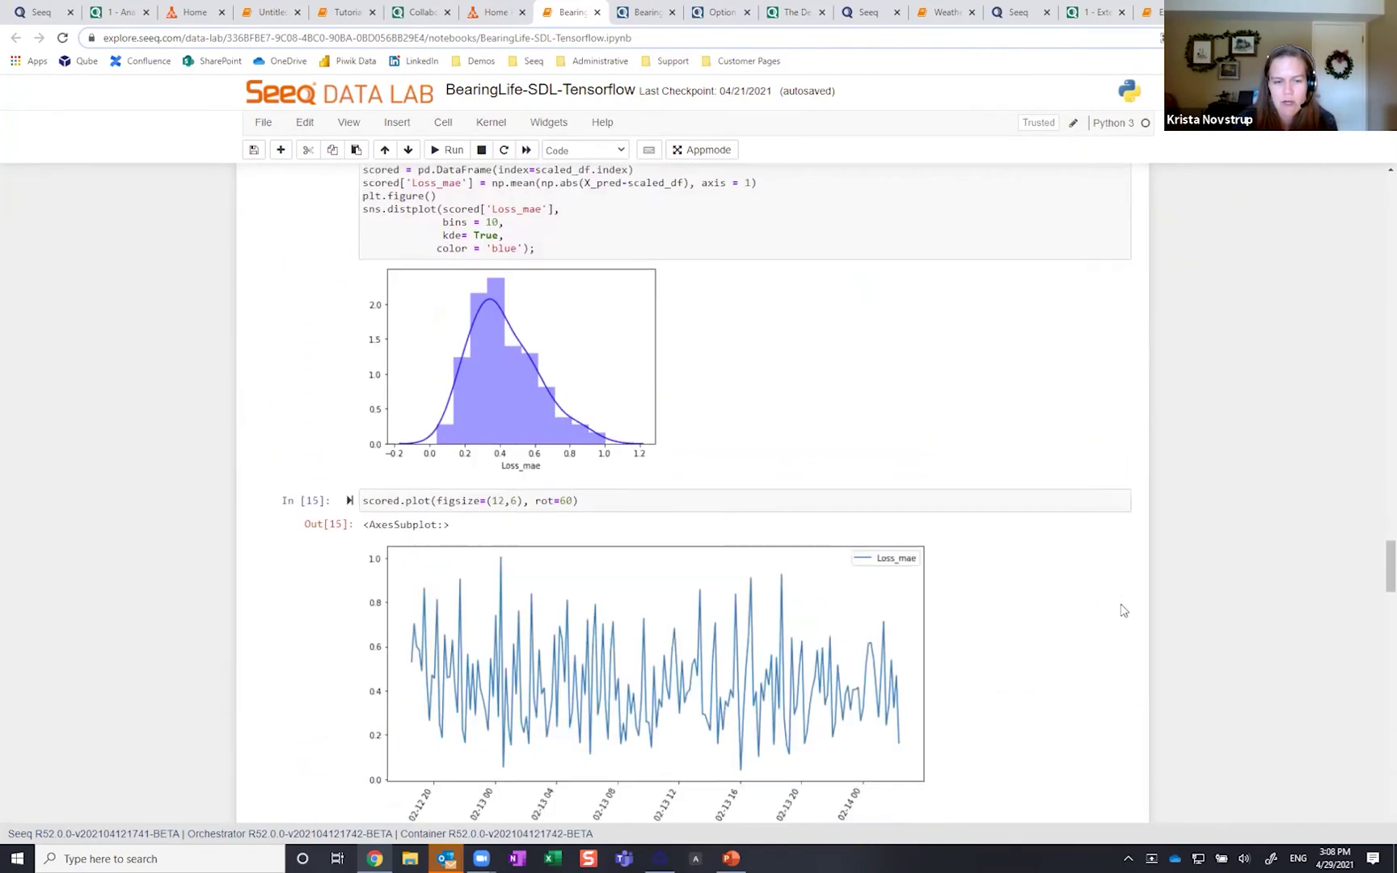
scroll(1121, 611, down, 3)
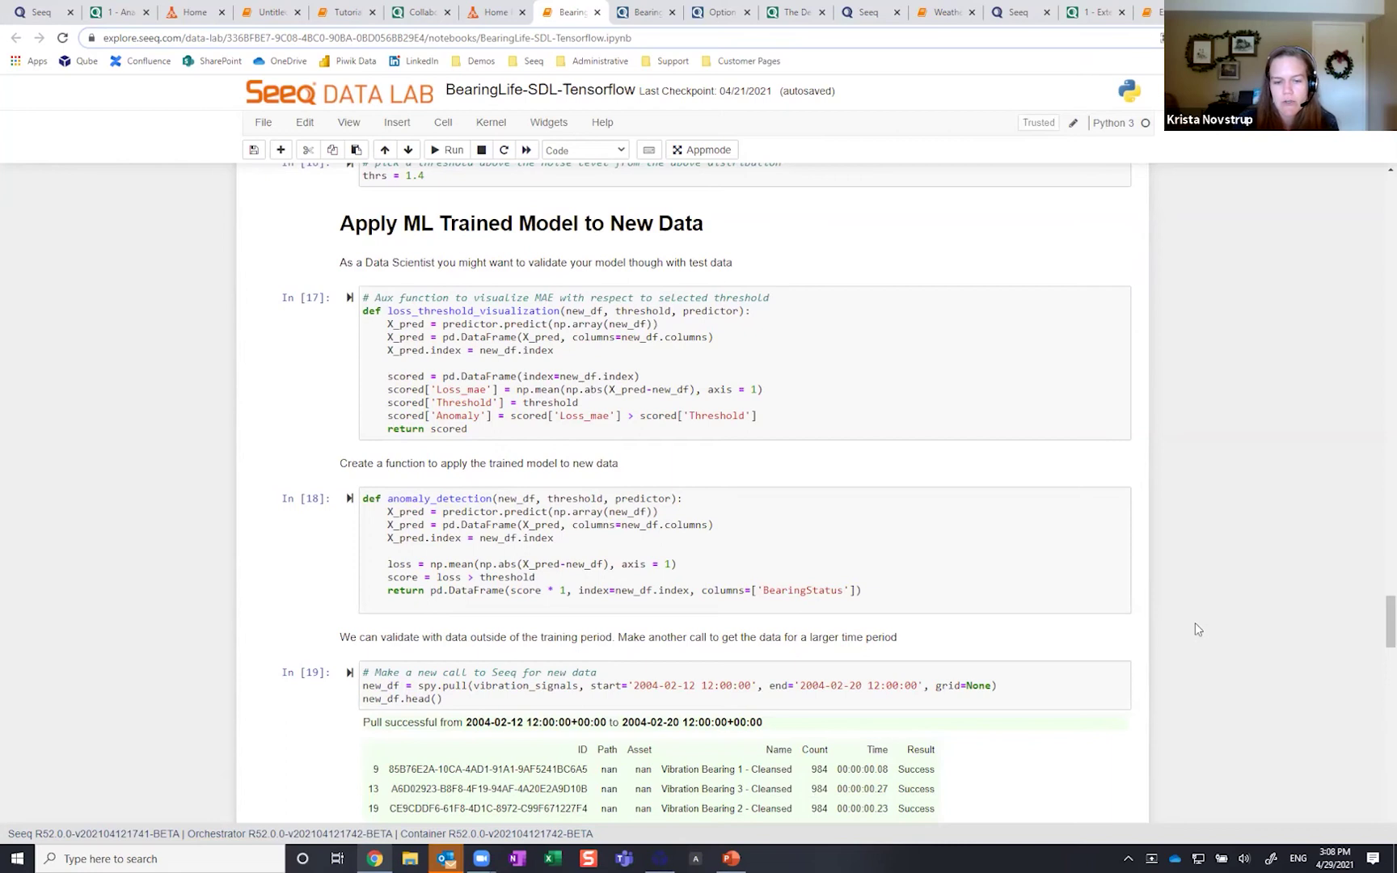
scroll(1195, 623, down, 4)
scroll(1195, 624, down, 12)
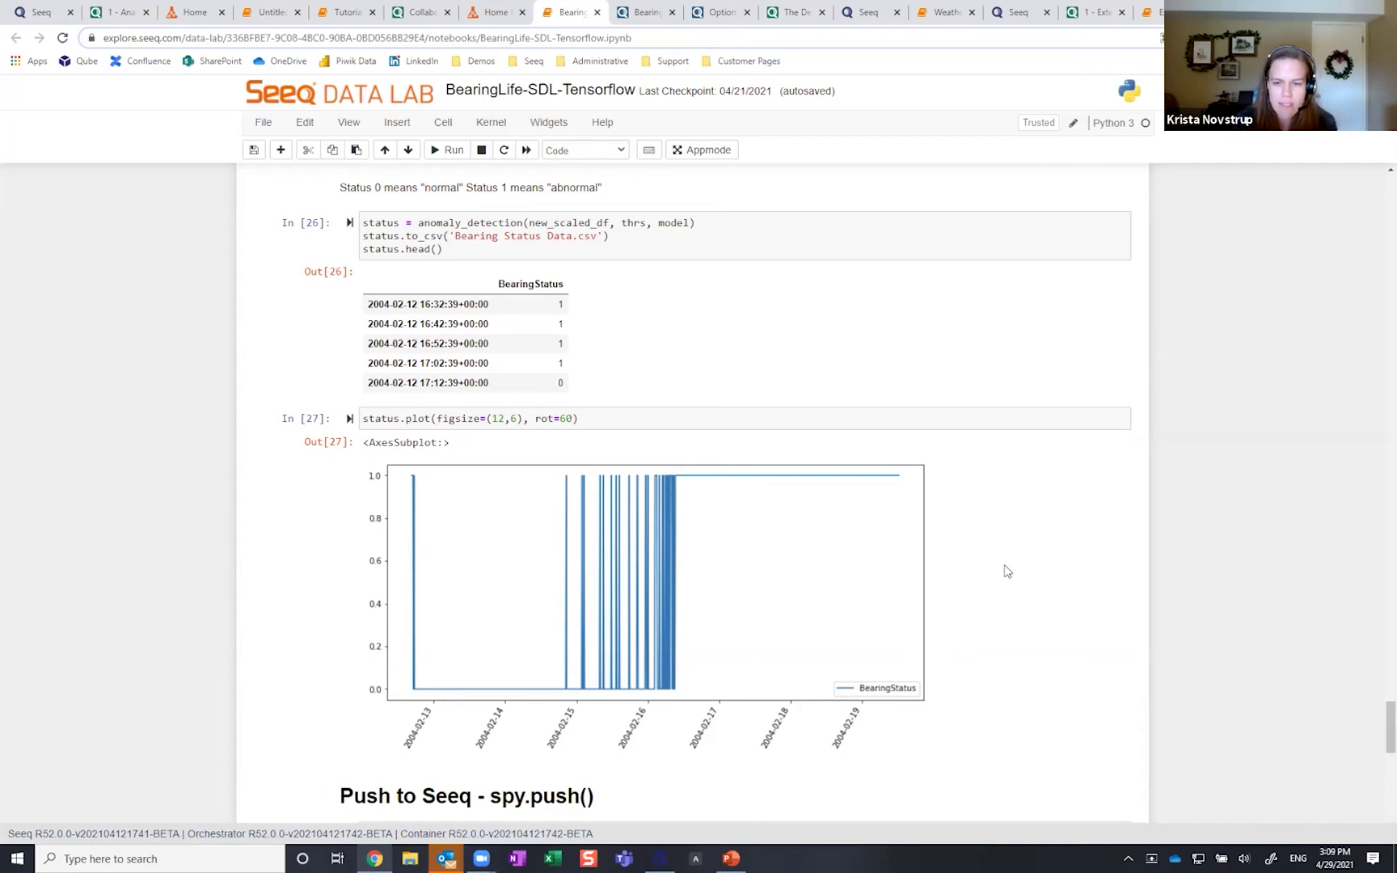
scroll(1121, 563, down, 5)
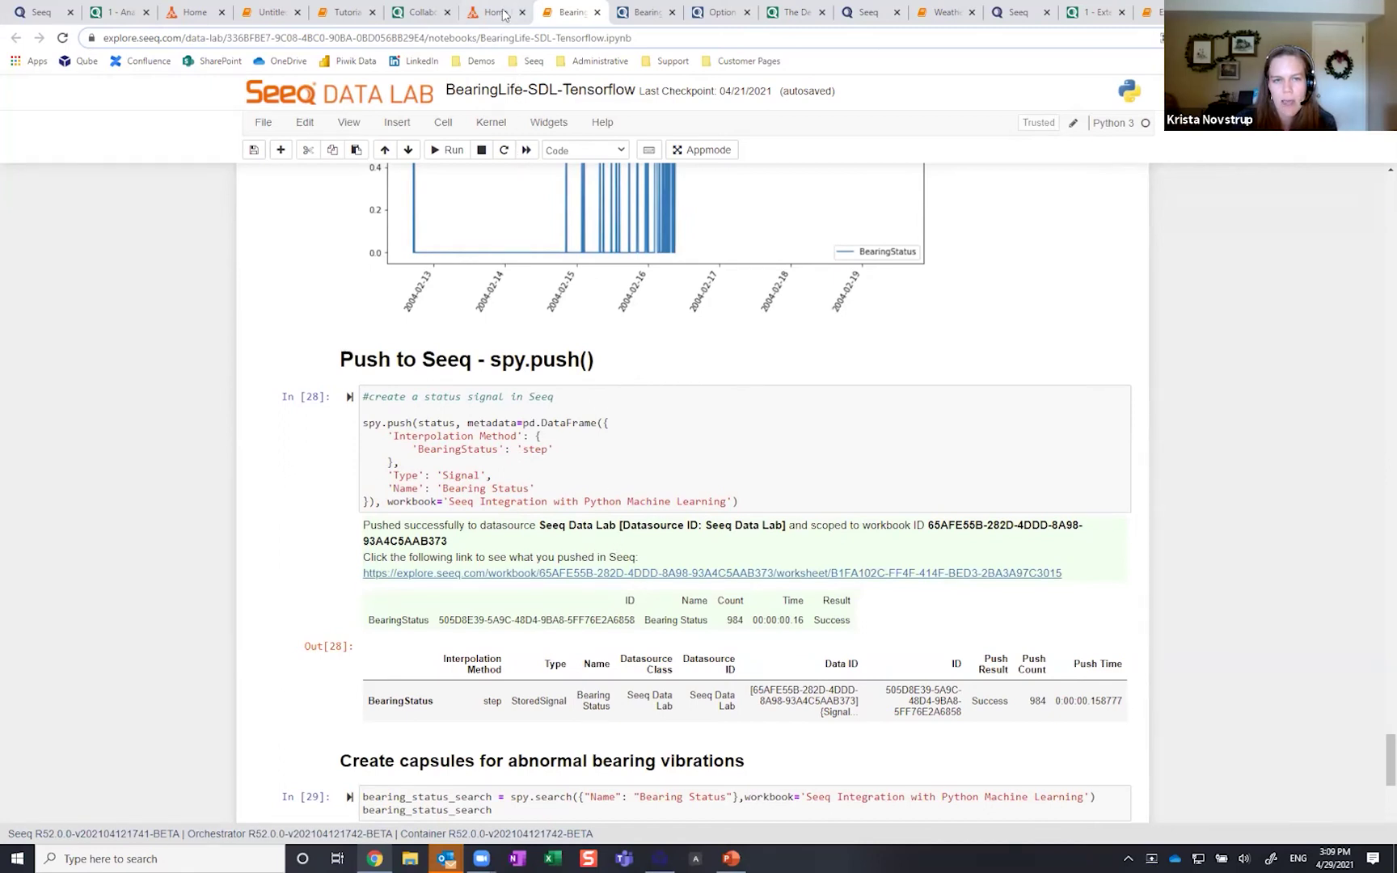
Step: Switch to the Collaboration with Data Scientist worksheet, load the workstep for reviewing model output and inspect the Bearing Status signal
click(422, 13)
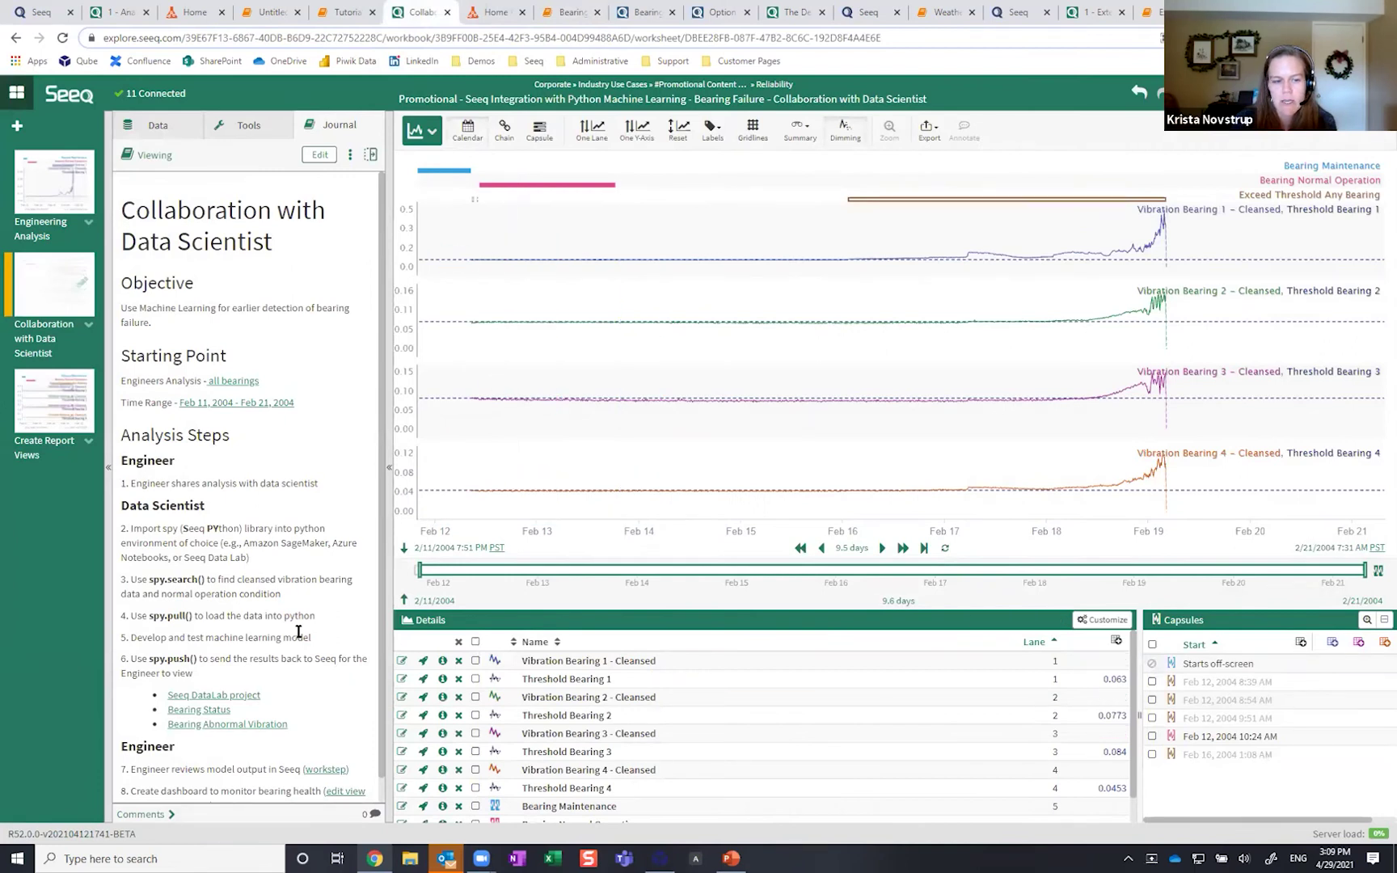
scroll(297, 632, down, 1)
click(317, 745)
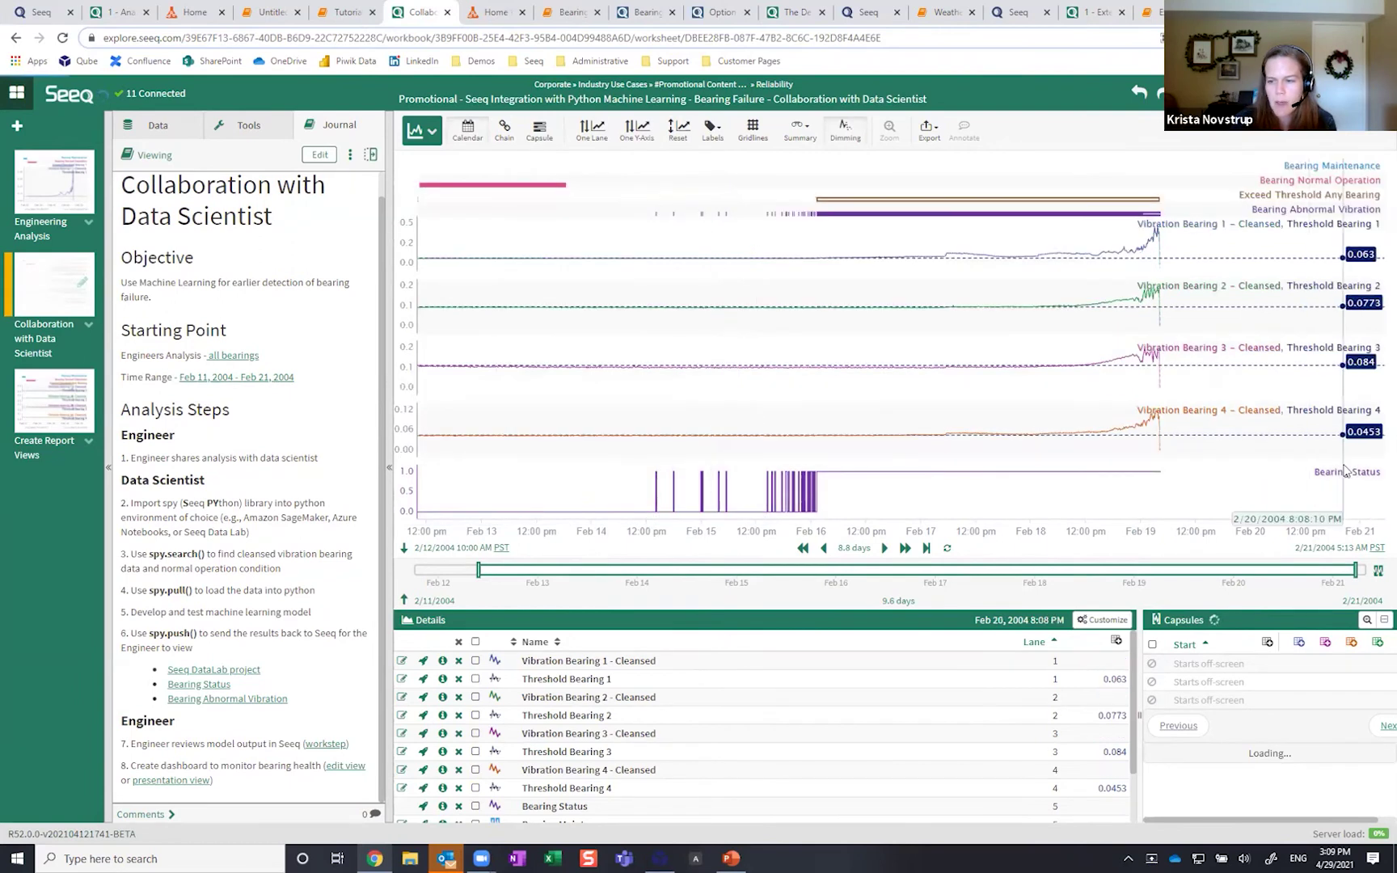
click(803, 498)
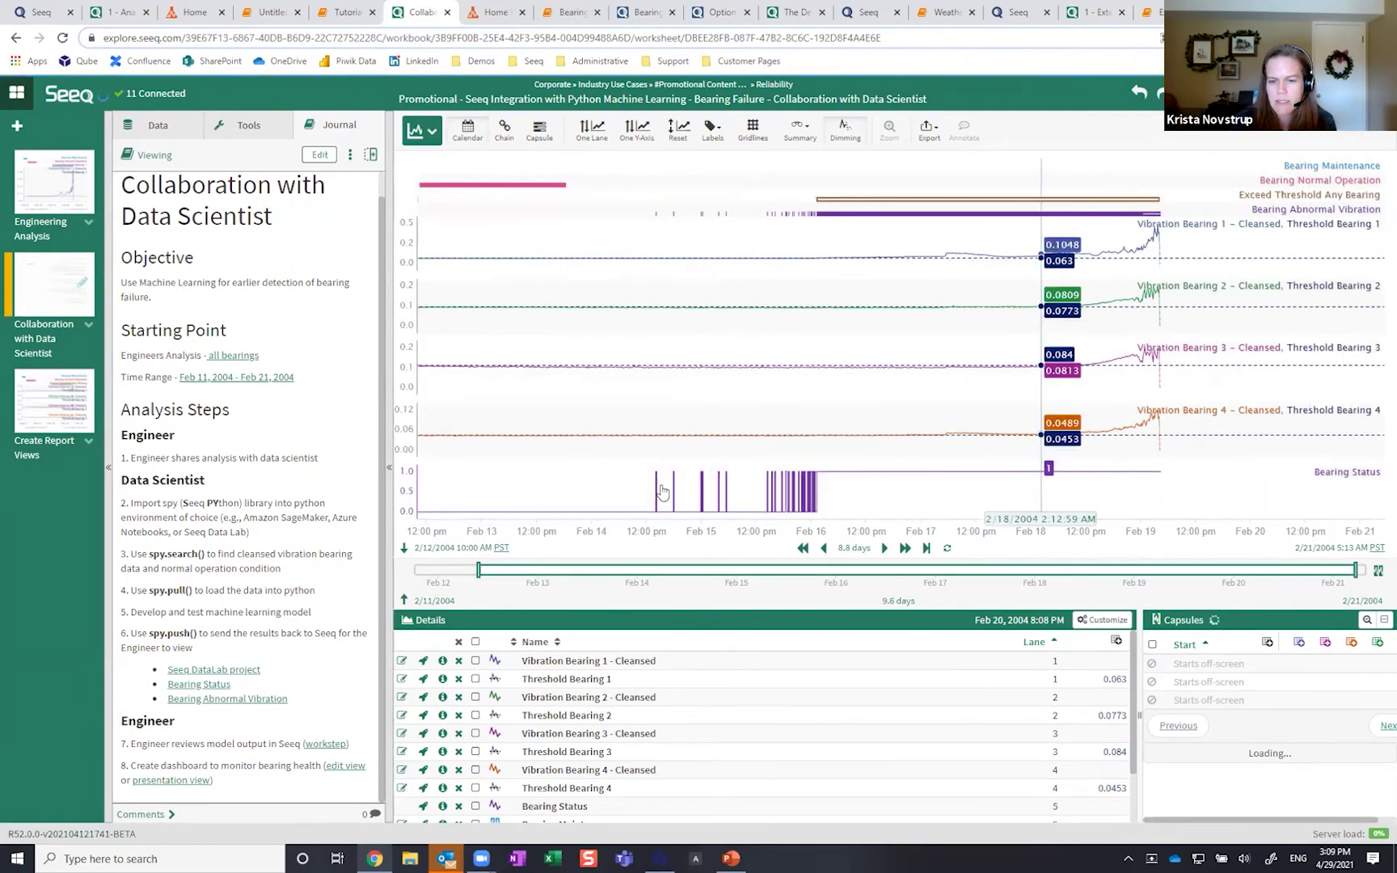
click(712, 489)
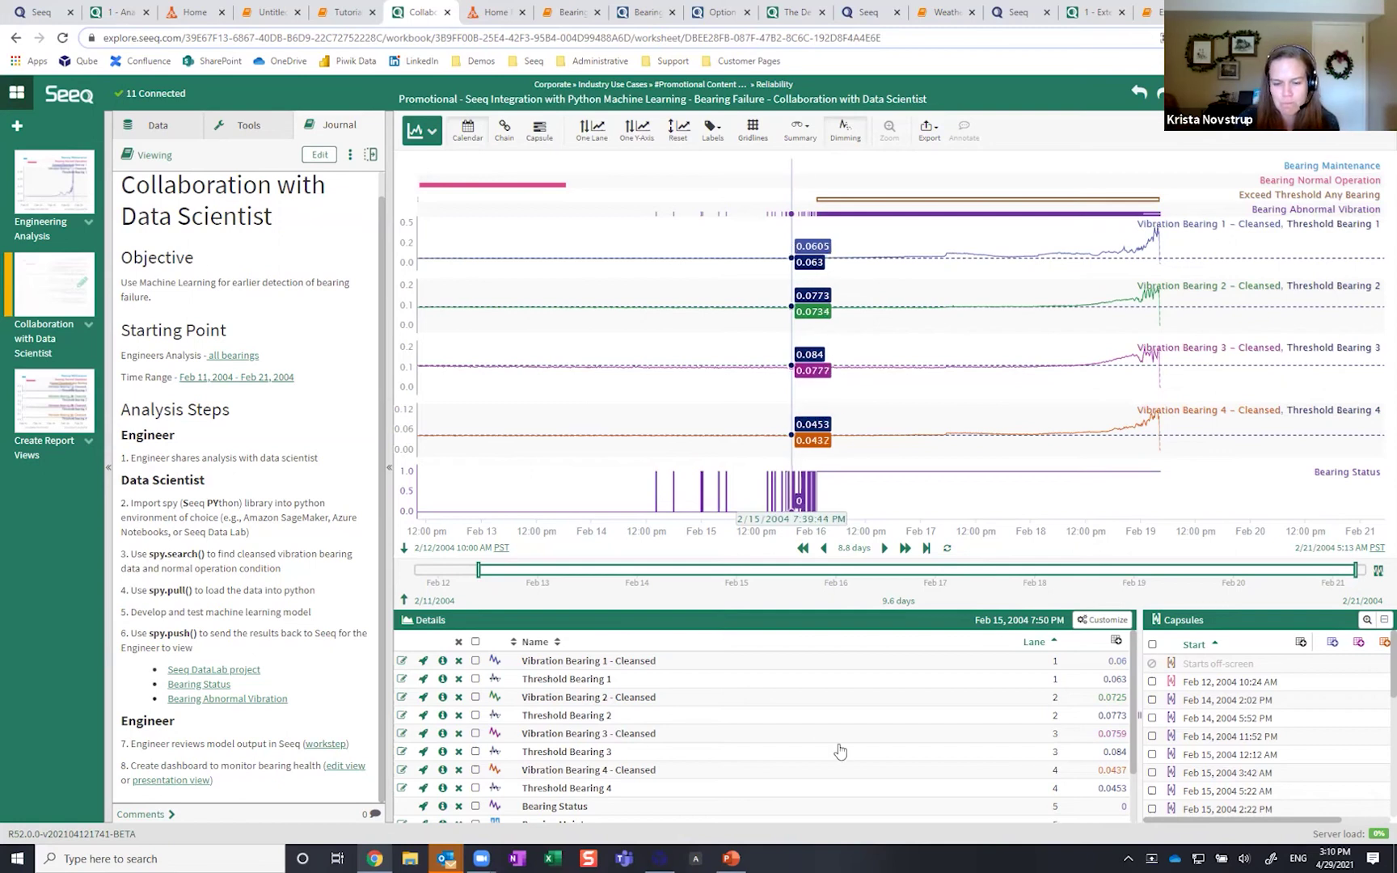
mouse_move(738, 857)
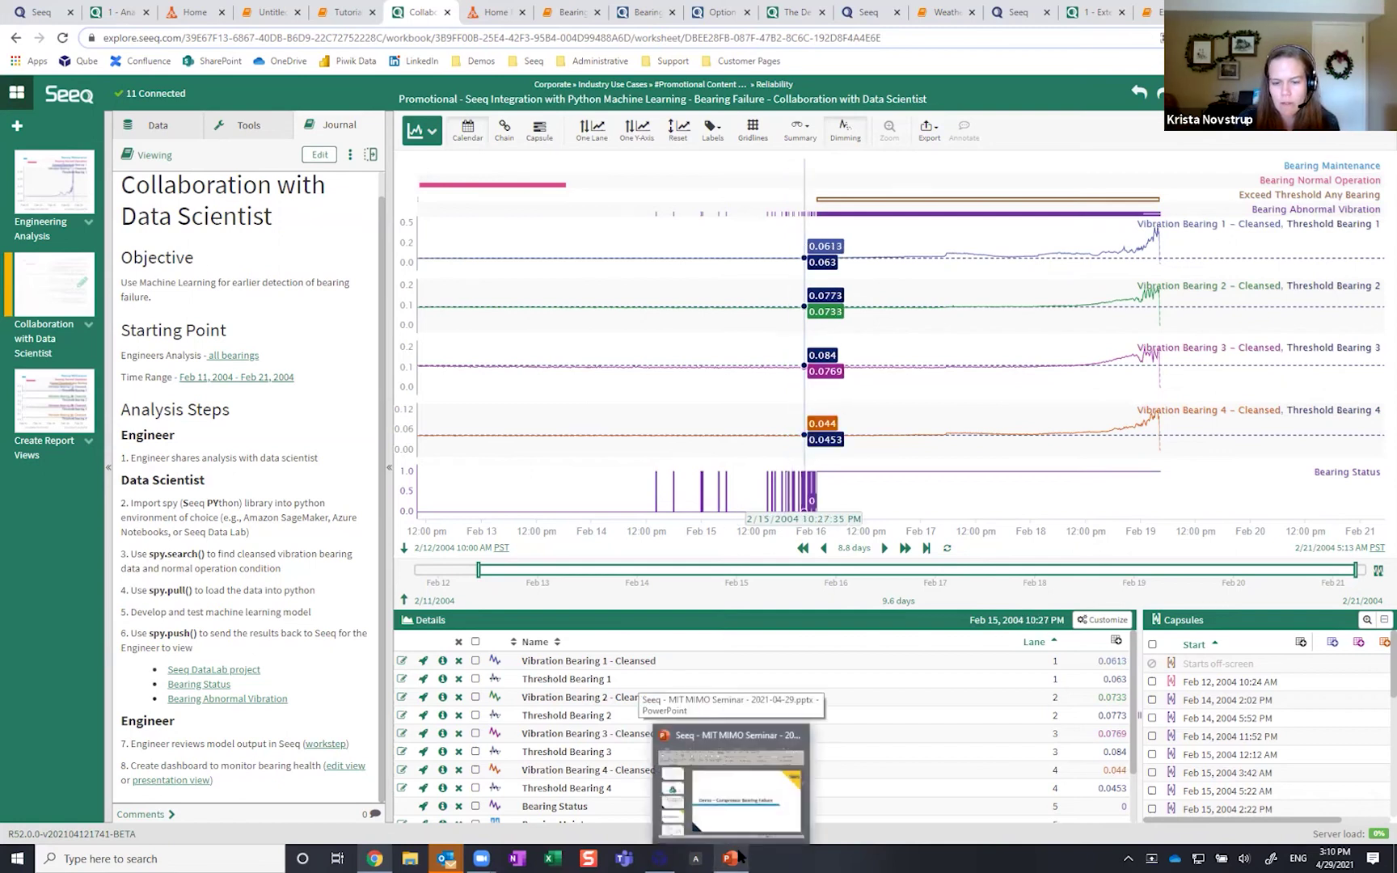
click(732, 800)
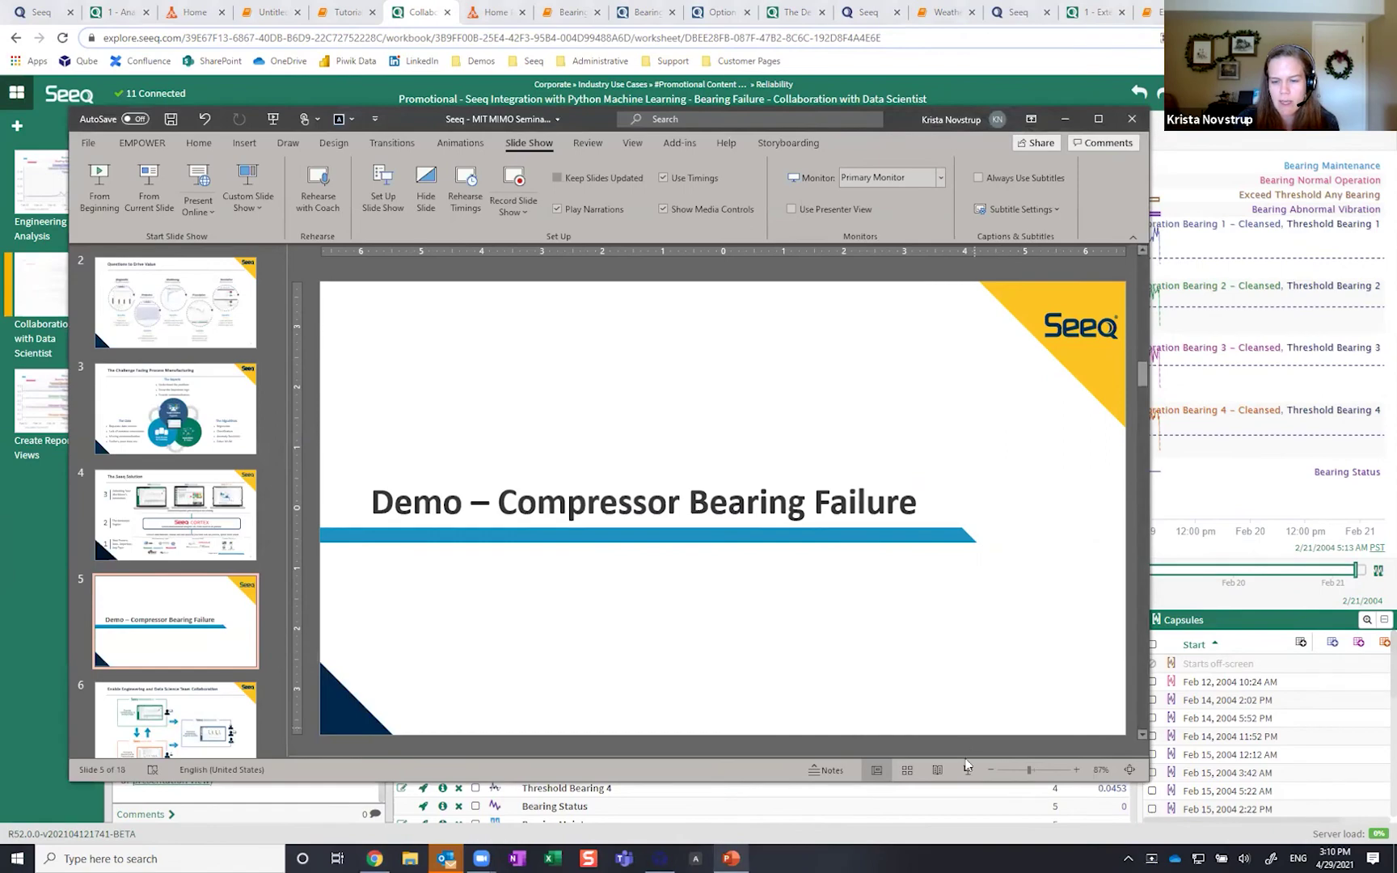
click(968, 769)
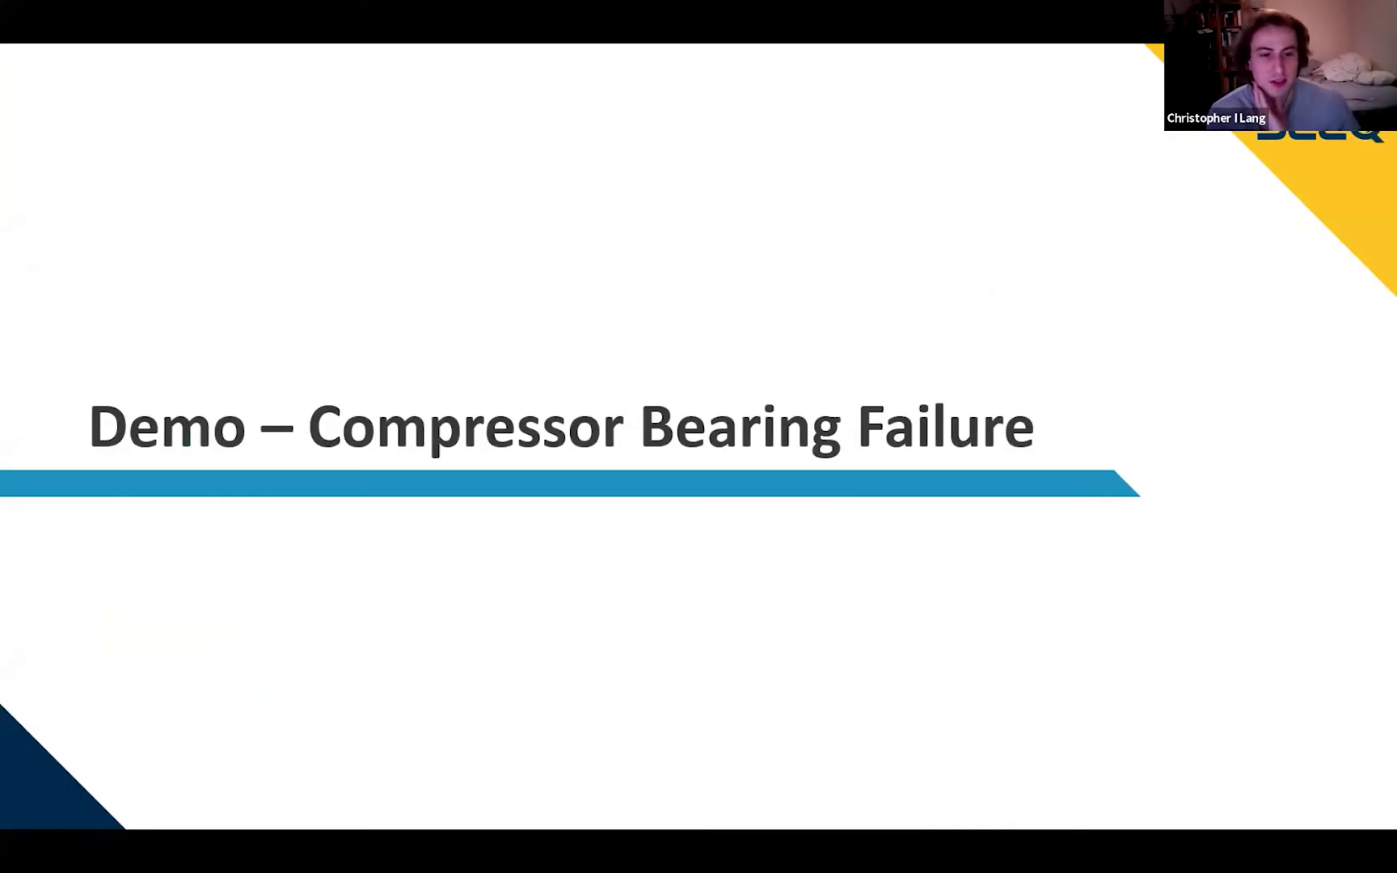
key(Escape)
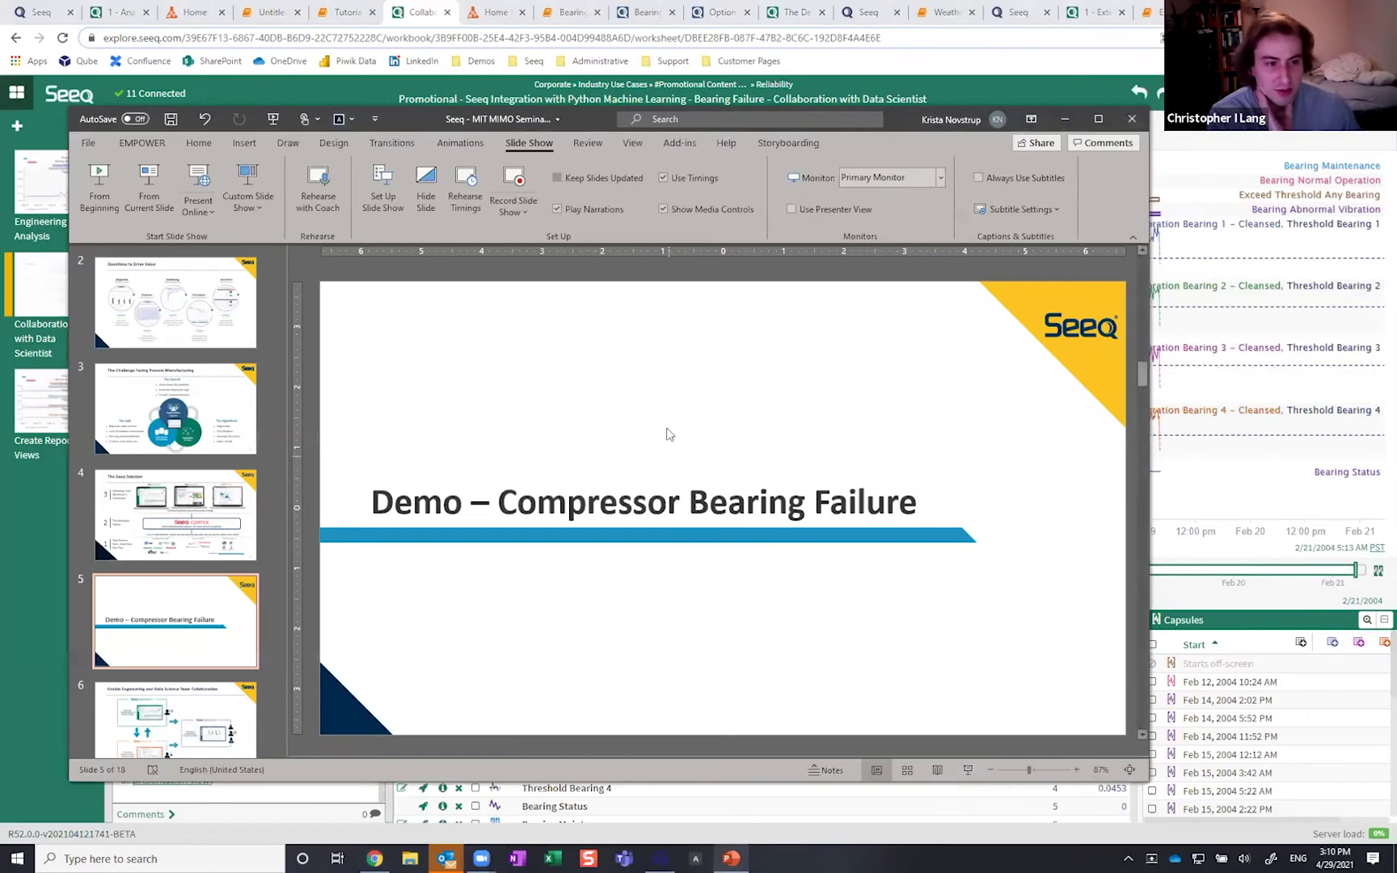
click(313, 84)
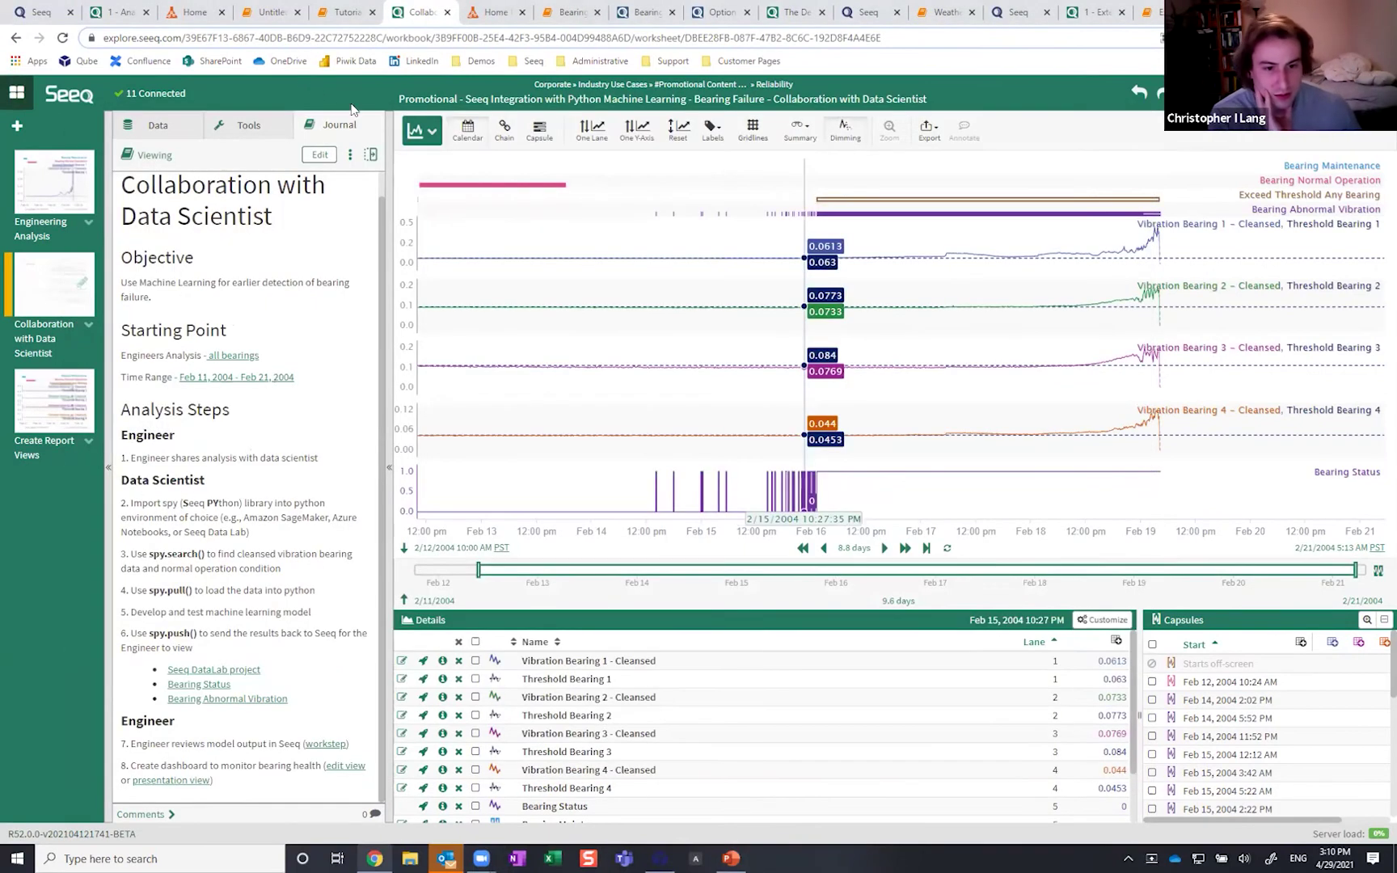
Step: Return to the BearingLife-SDL-Tensorflow notebook and examine the Artificial Neural Network and Train Model cells
click(570, 11)
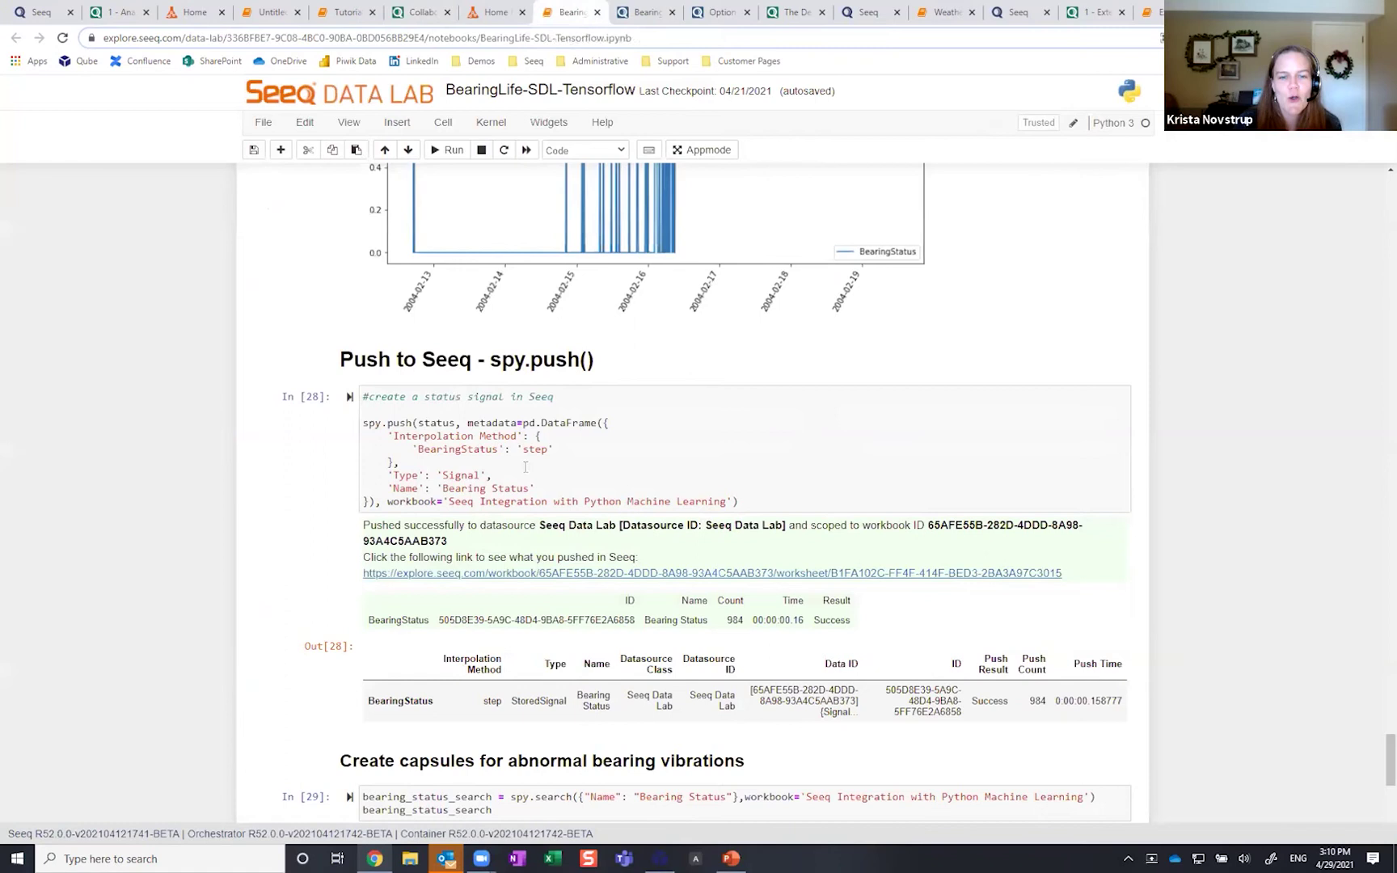
scroll(587, 584, up, 20)
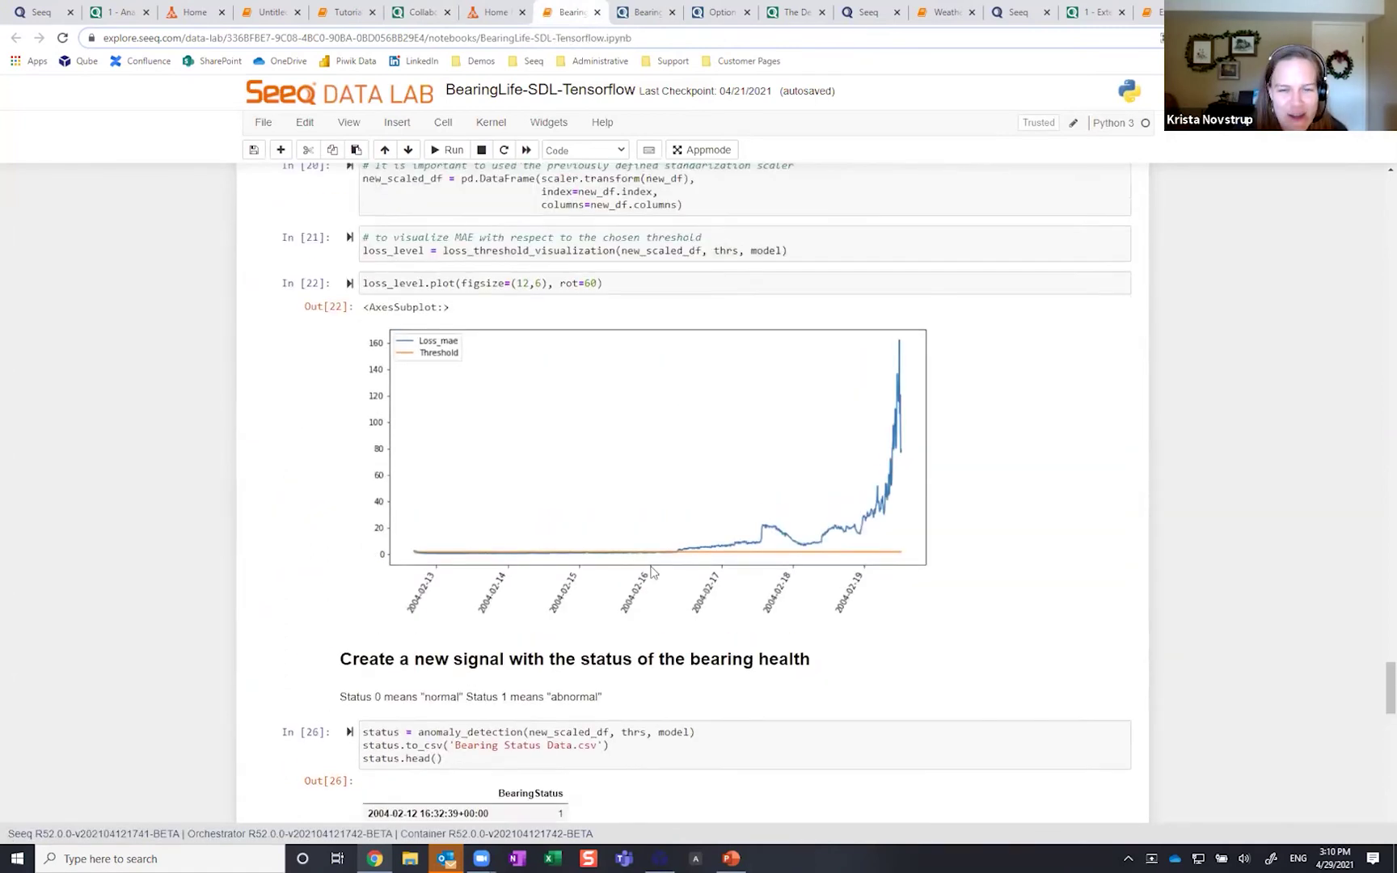
scroll(653, 572, up, 20)
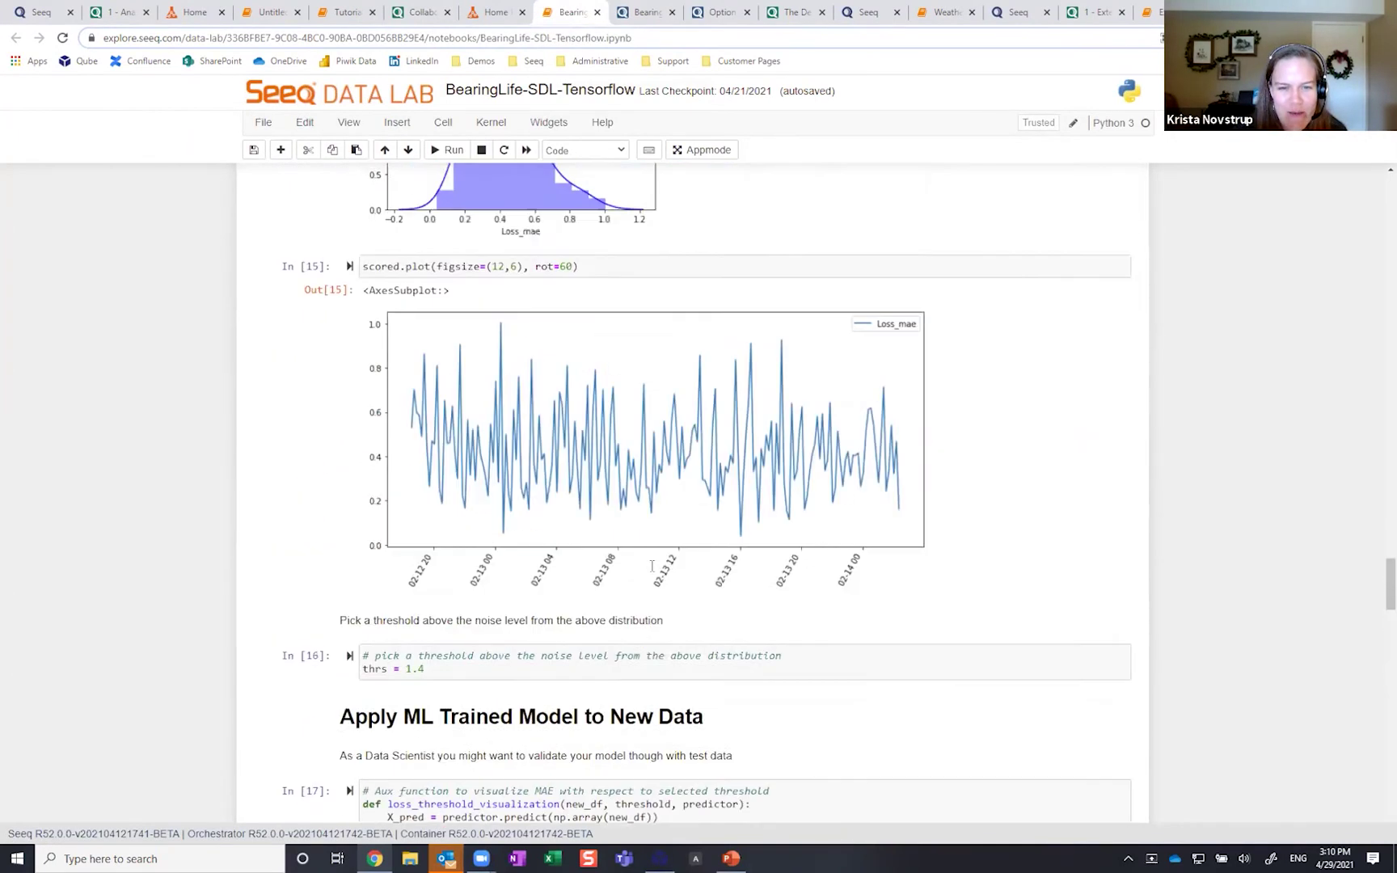
scroll(652, 565, up, 20)
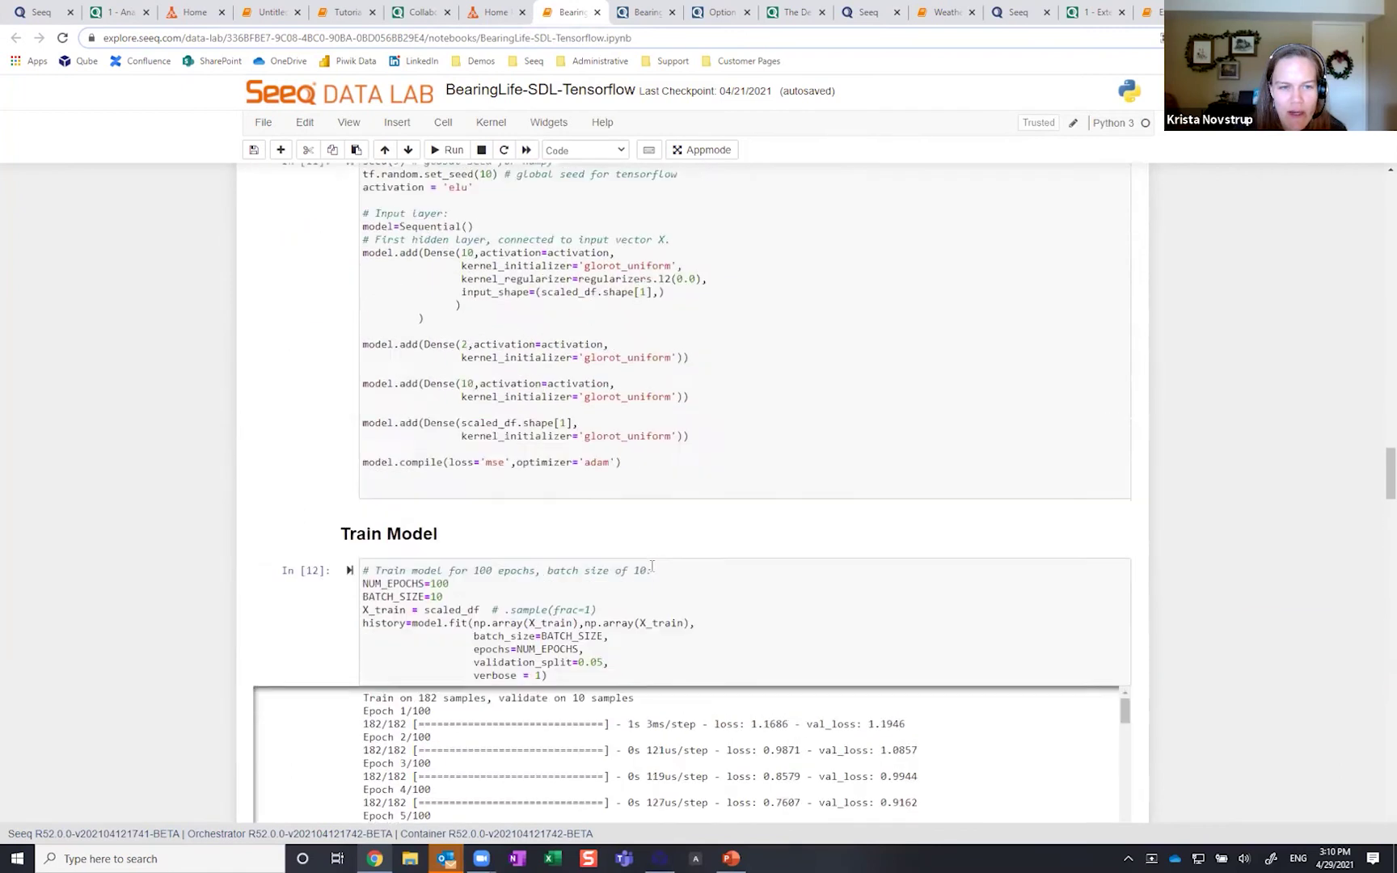
scroll(655, 547, up, 5)
scroll(655, 549, down, 3)
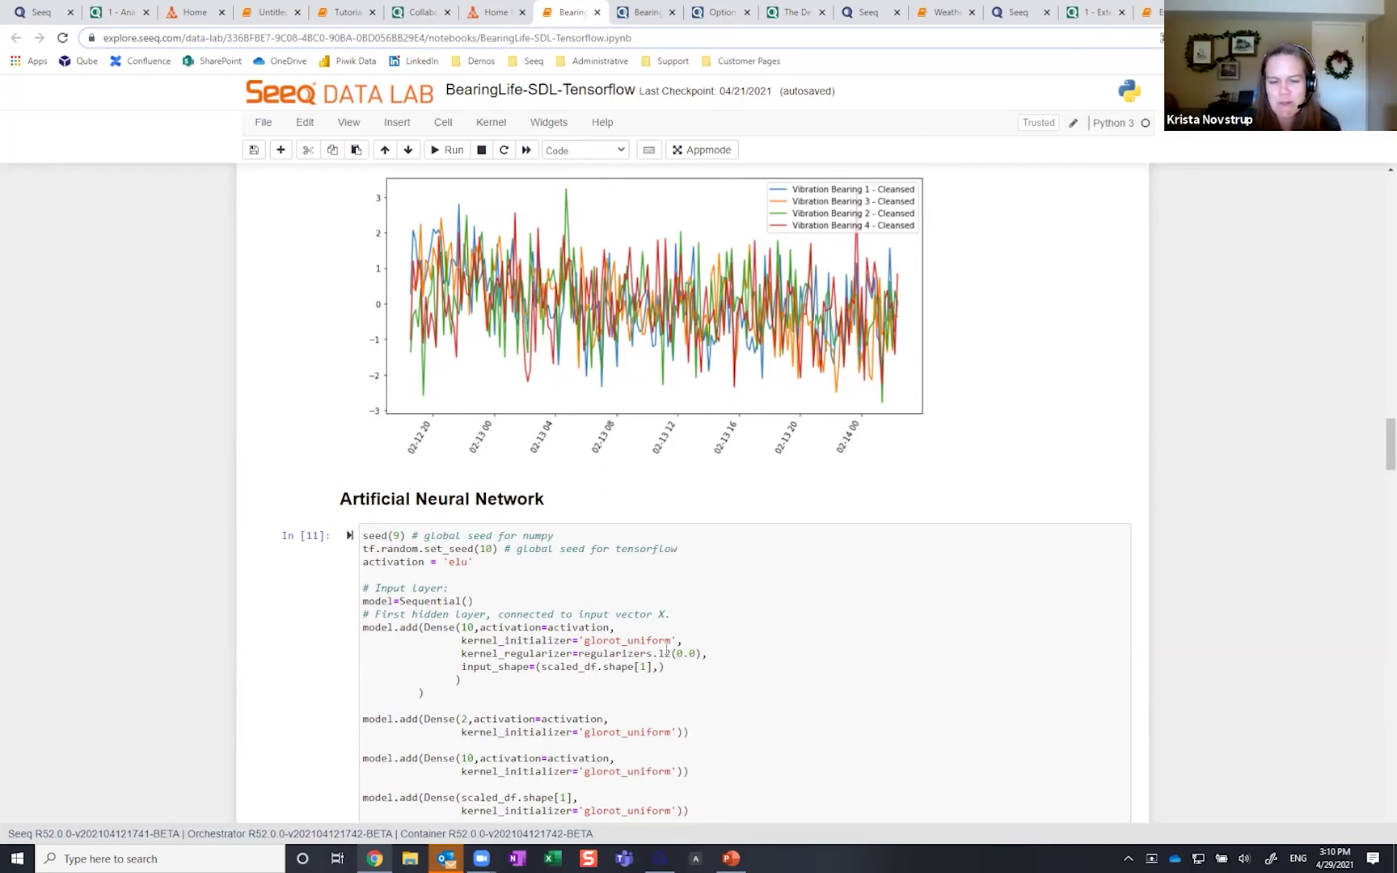
mouse_move(734, 856)
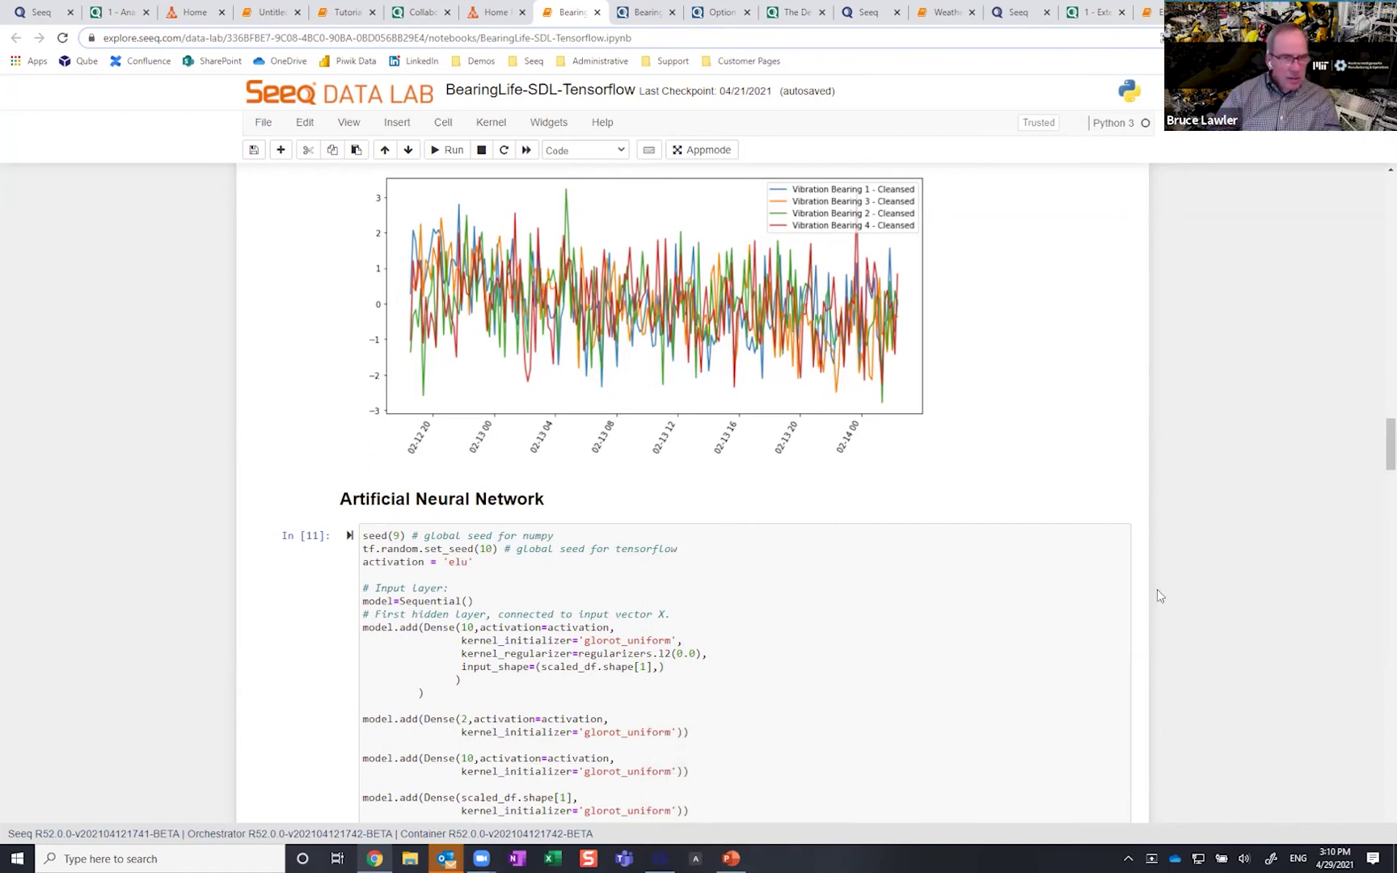
scroll(1157, 595, down, 3)
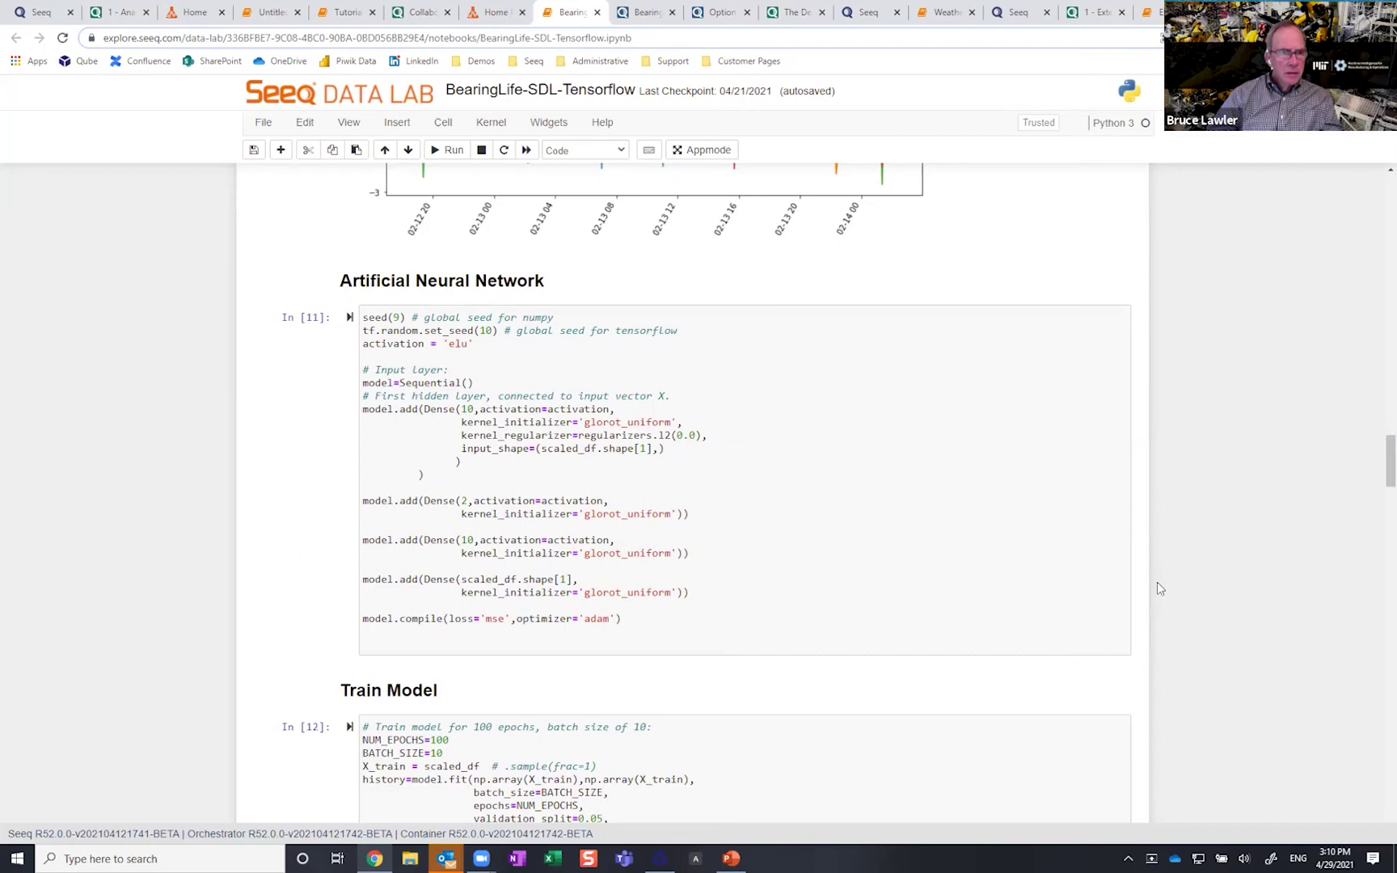
scroll(1157, 589, down, 1)
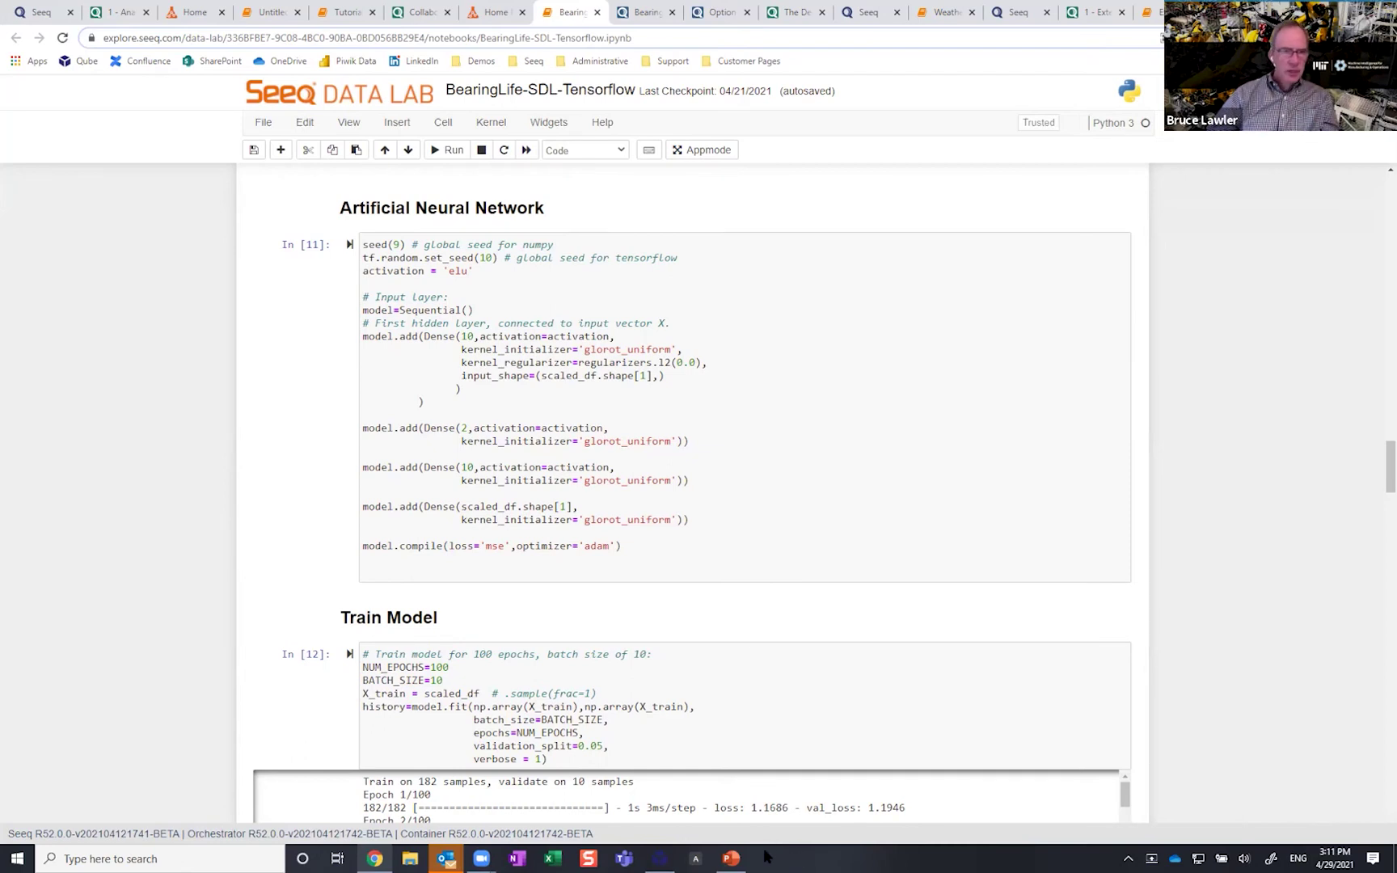
Step: Switch to the PowerPoint deck, present from slide 5 and advance to the Enable Engineering and Data Science Team Collaboration slide
click(708, 825)
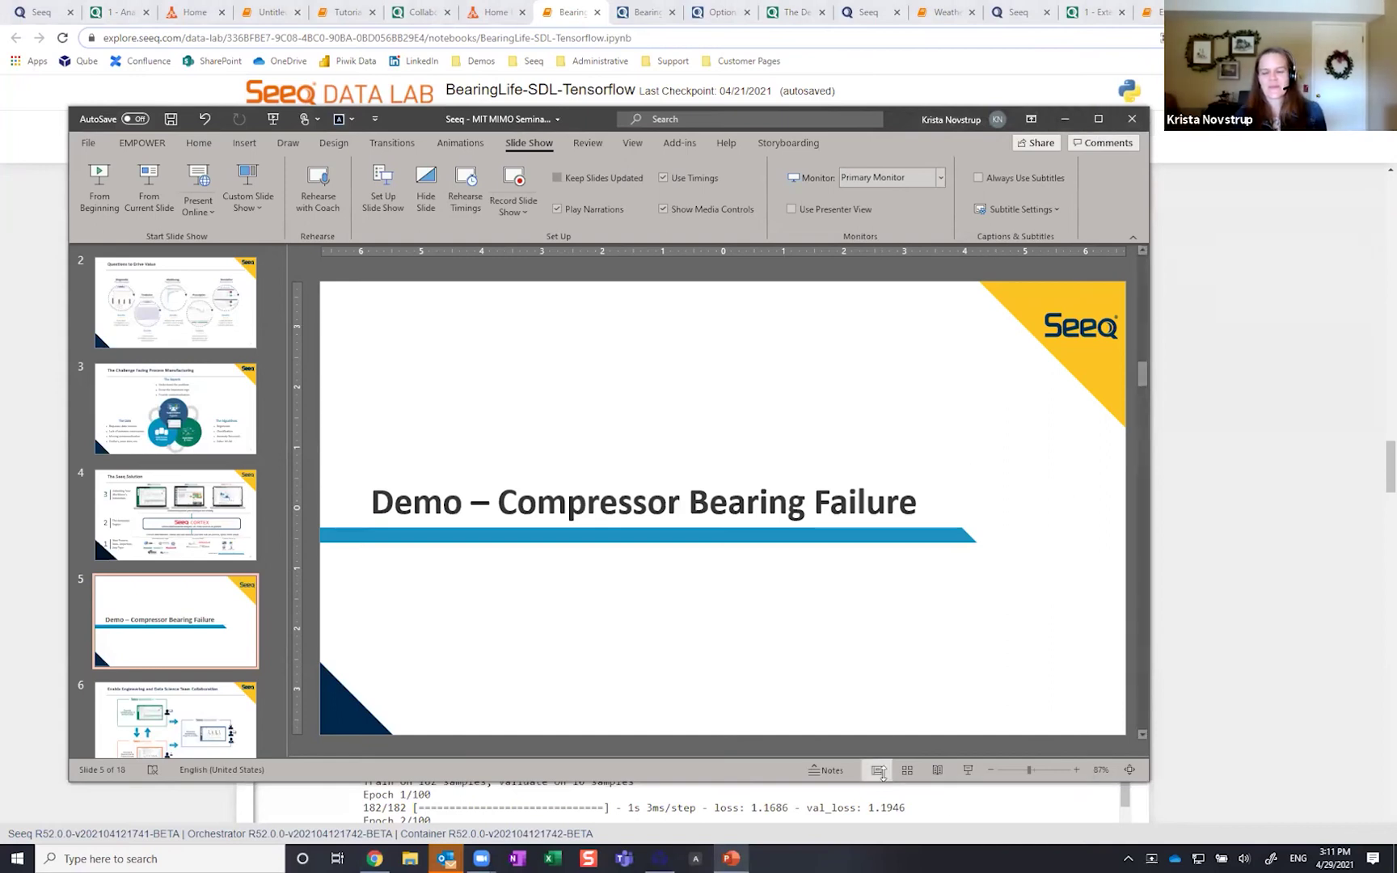
click(968, 769)
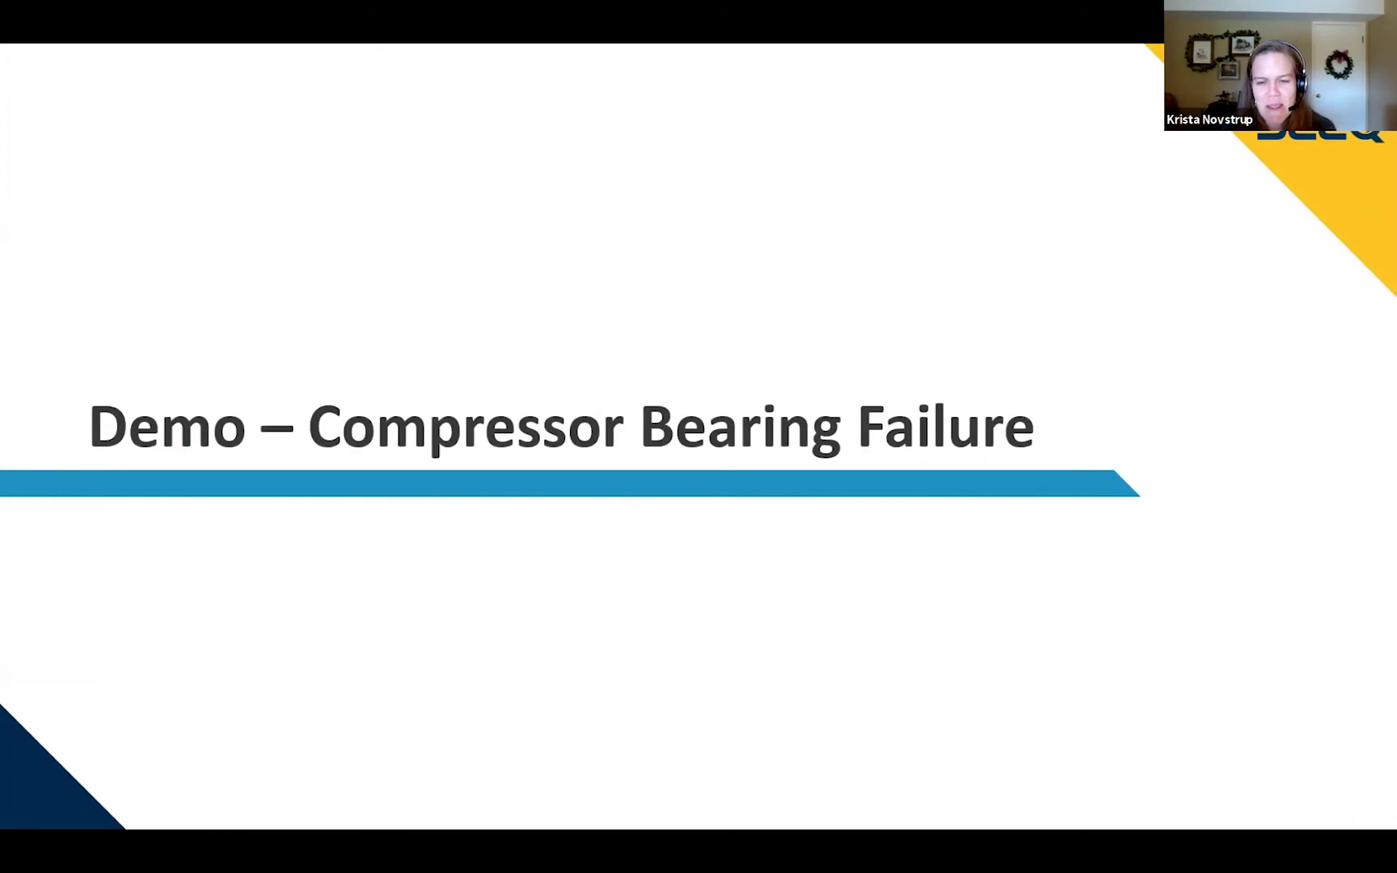
key(Right)
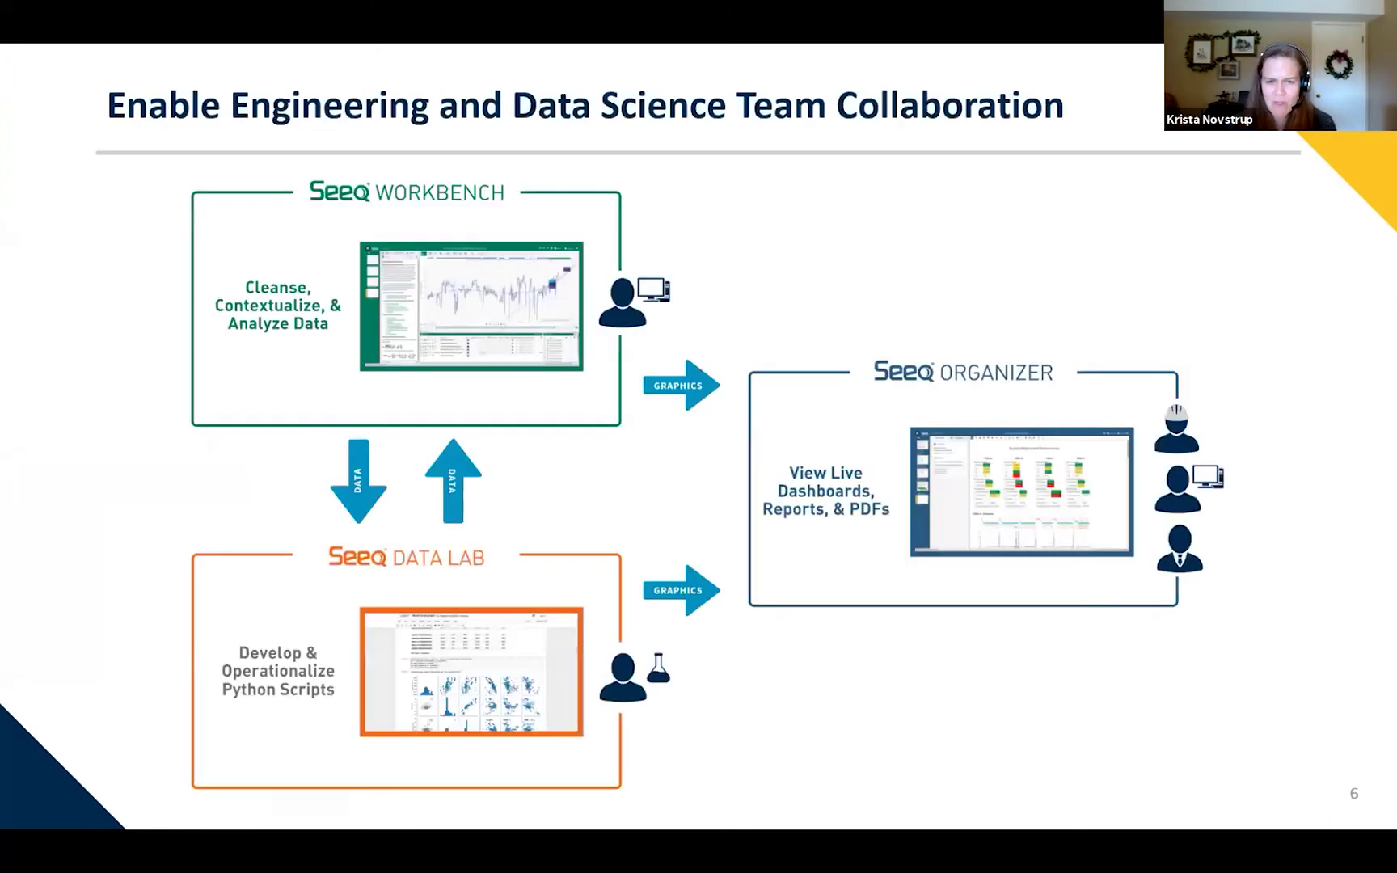
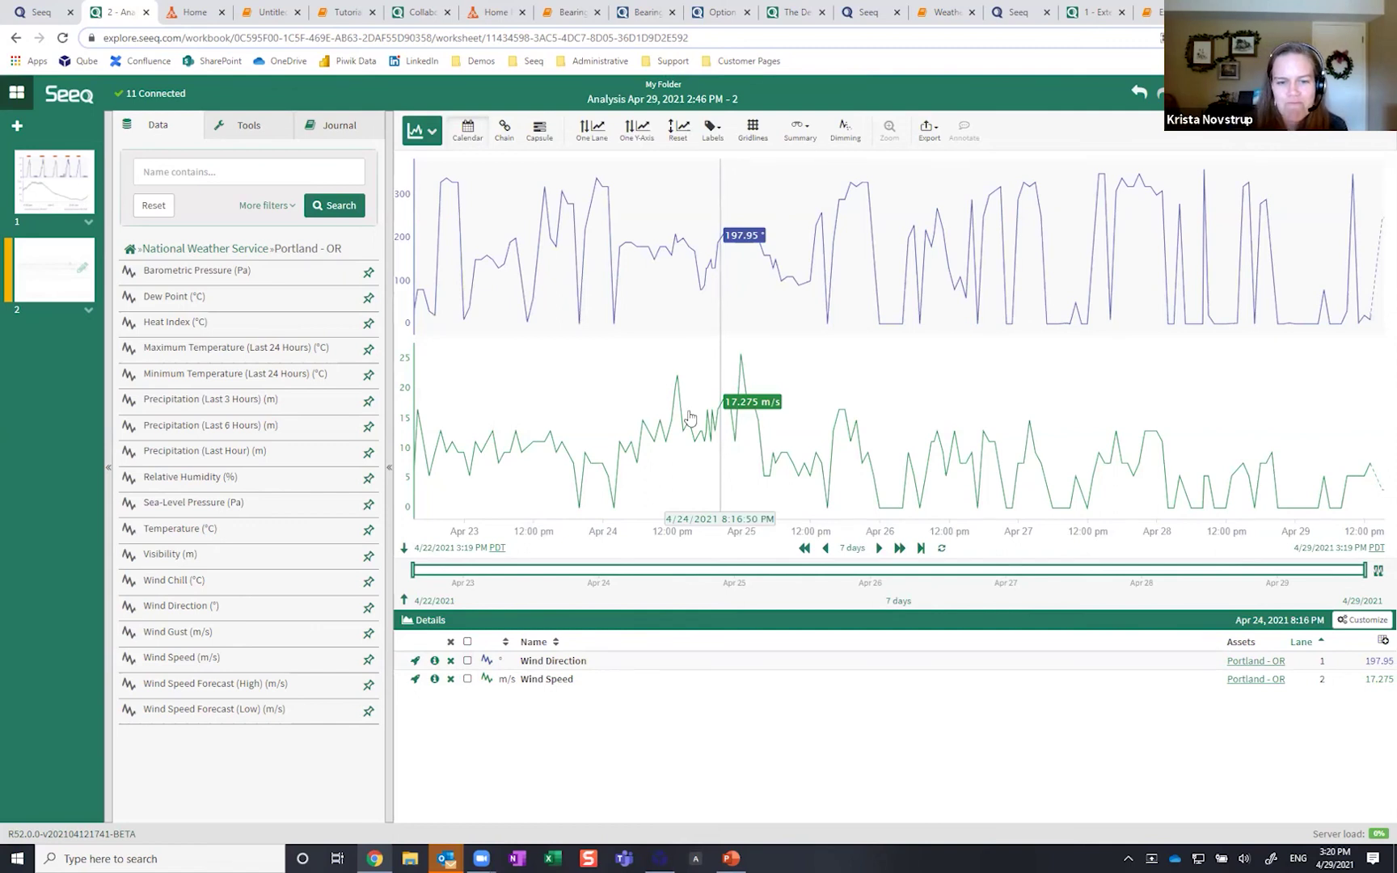
Step: Start a new formula in Seeq Workbench, find the Weather Functions page in the formula documentation and highlight its package installer line
click(258, 128)
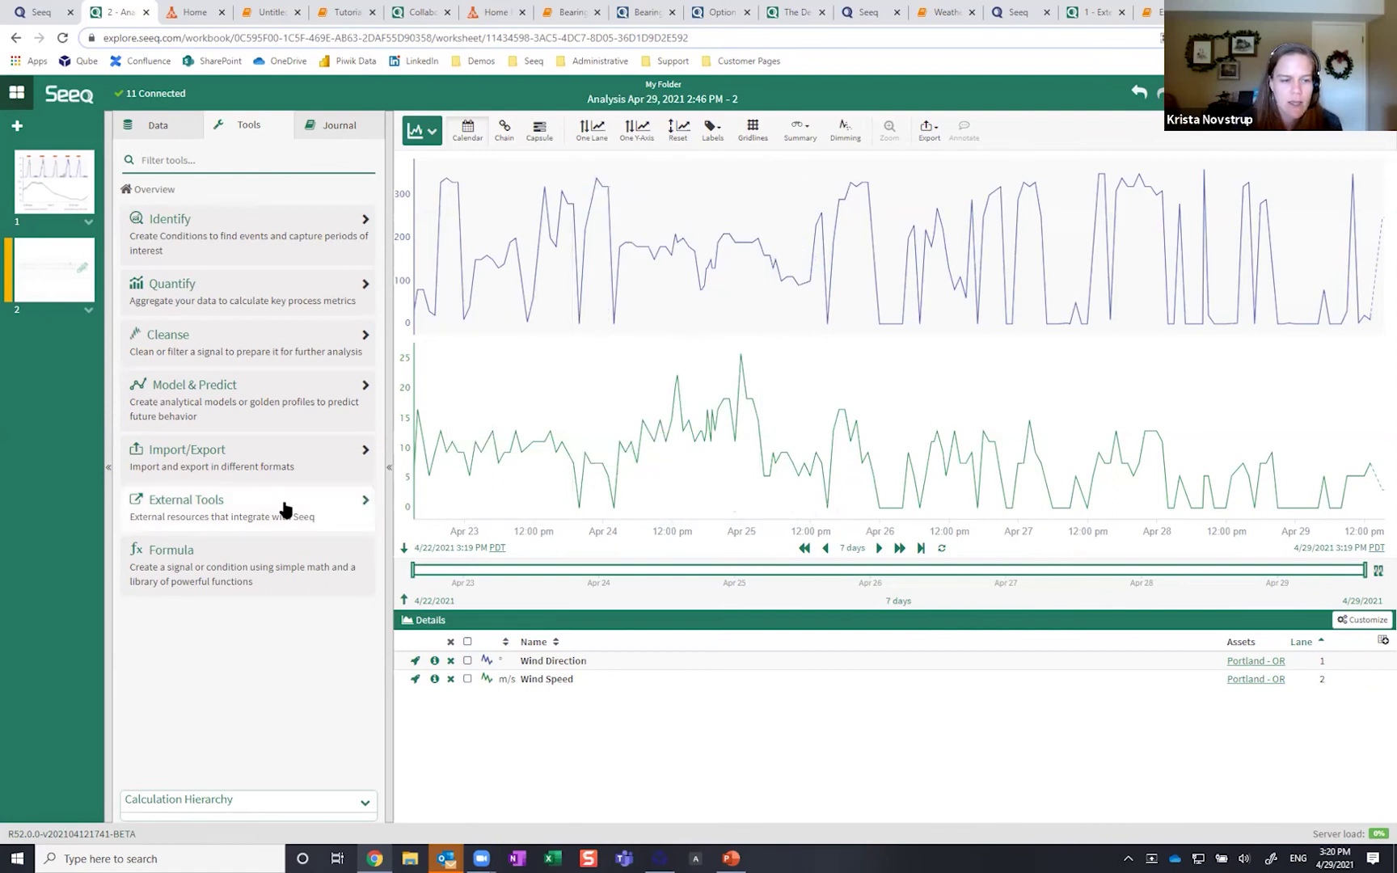
click(247, 580)
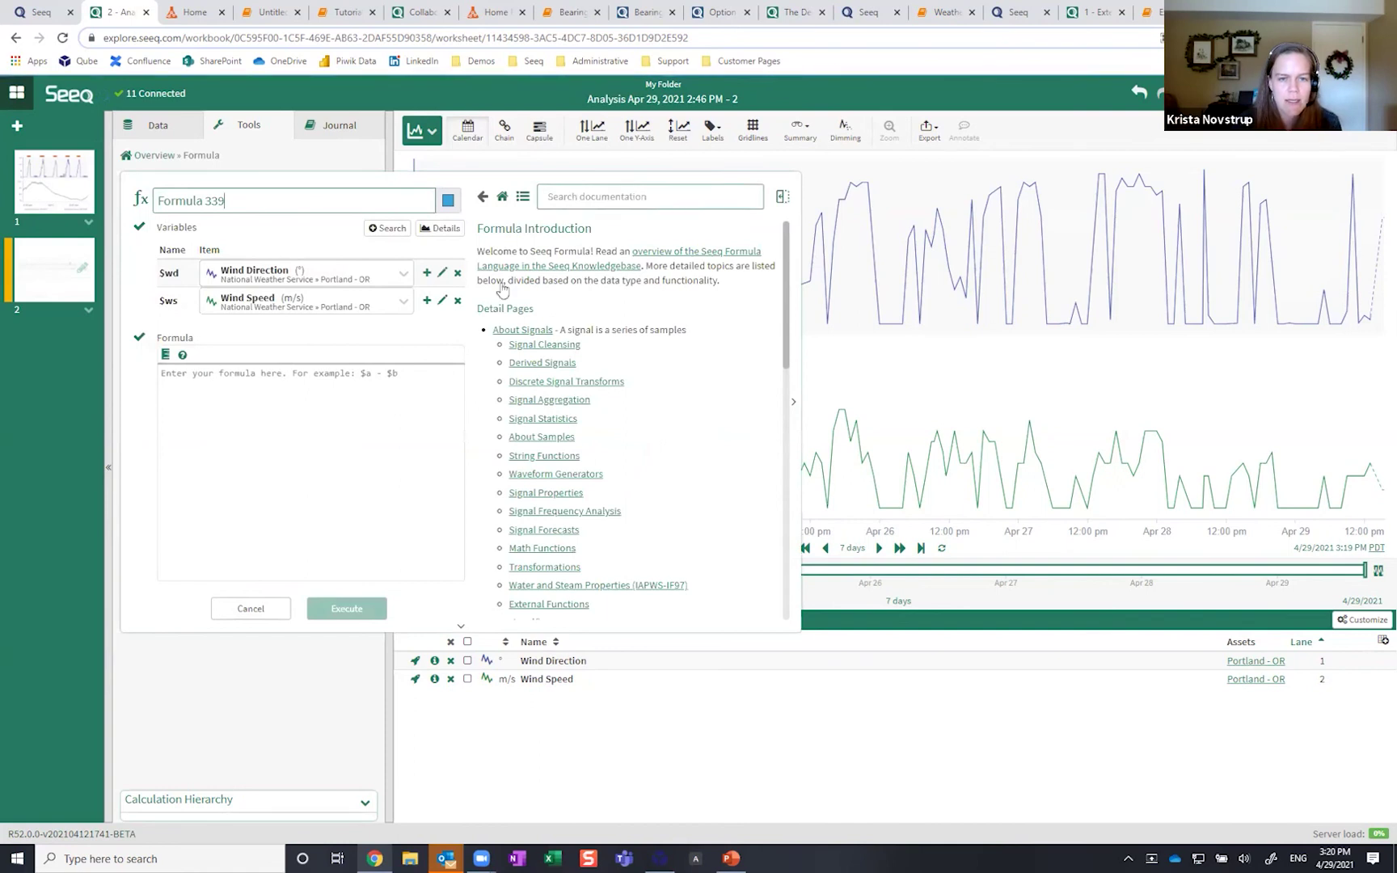
click(611, 201)
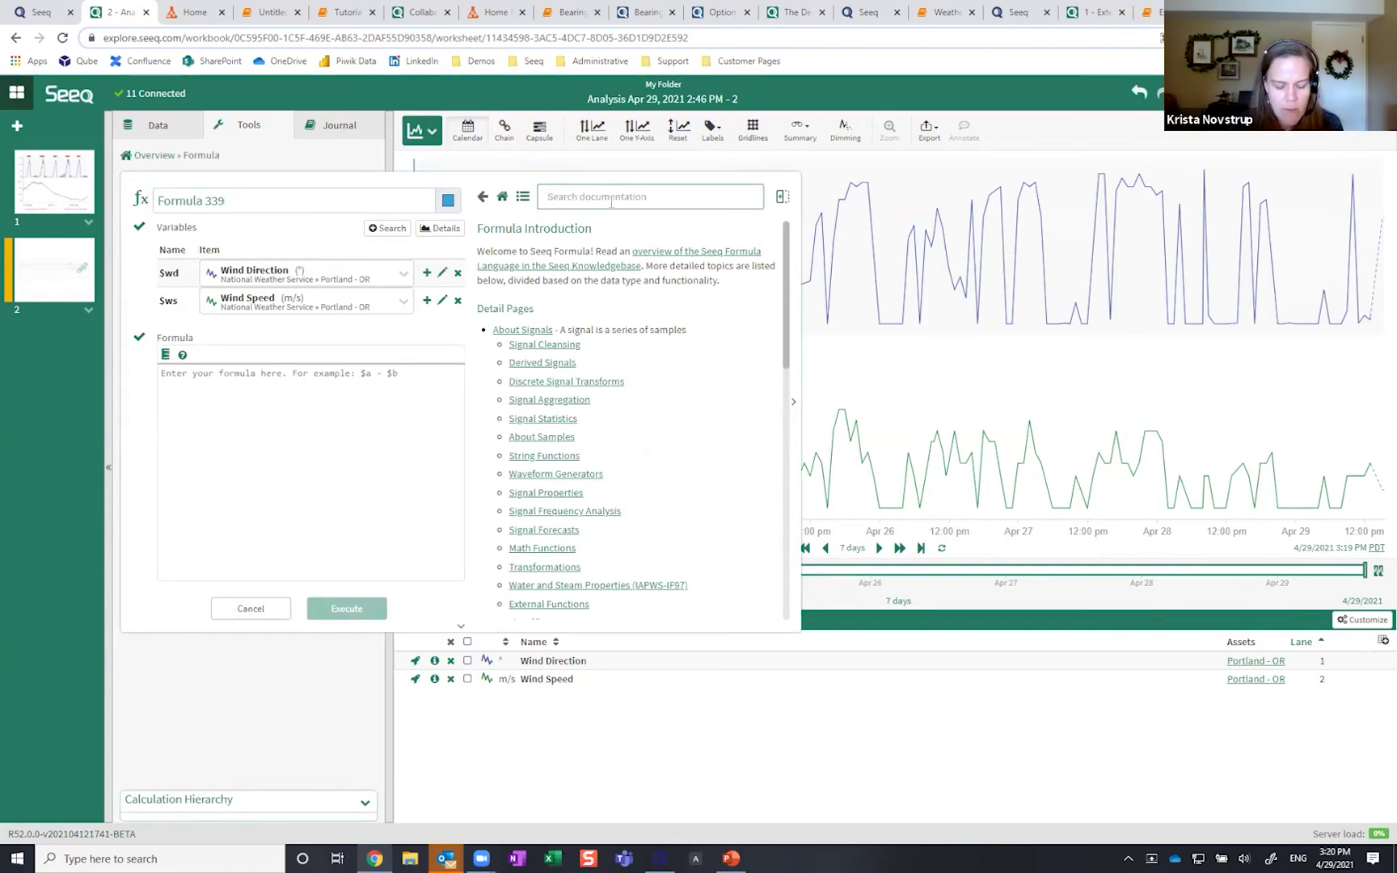
text(Wea)
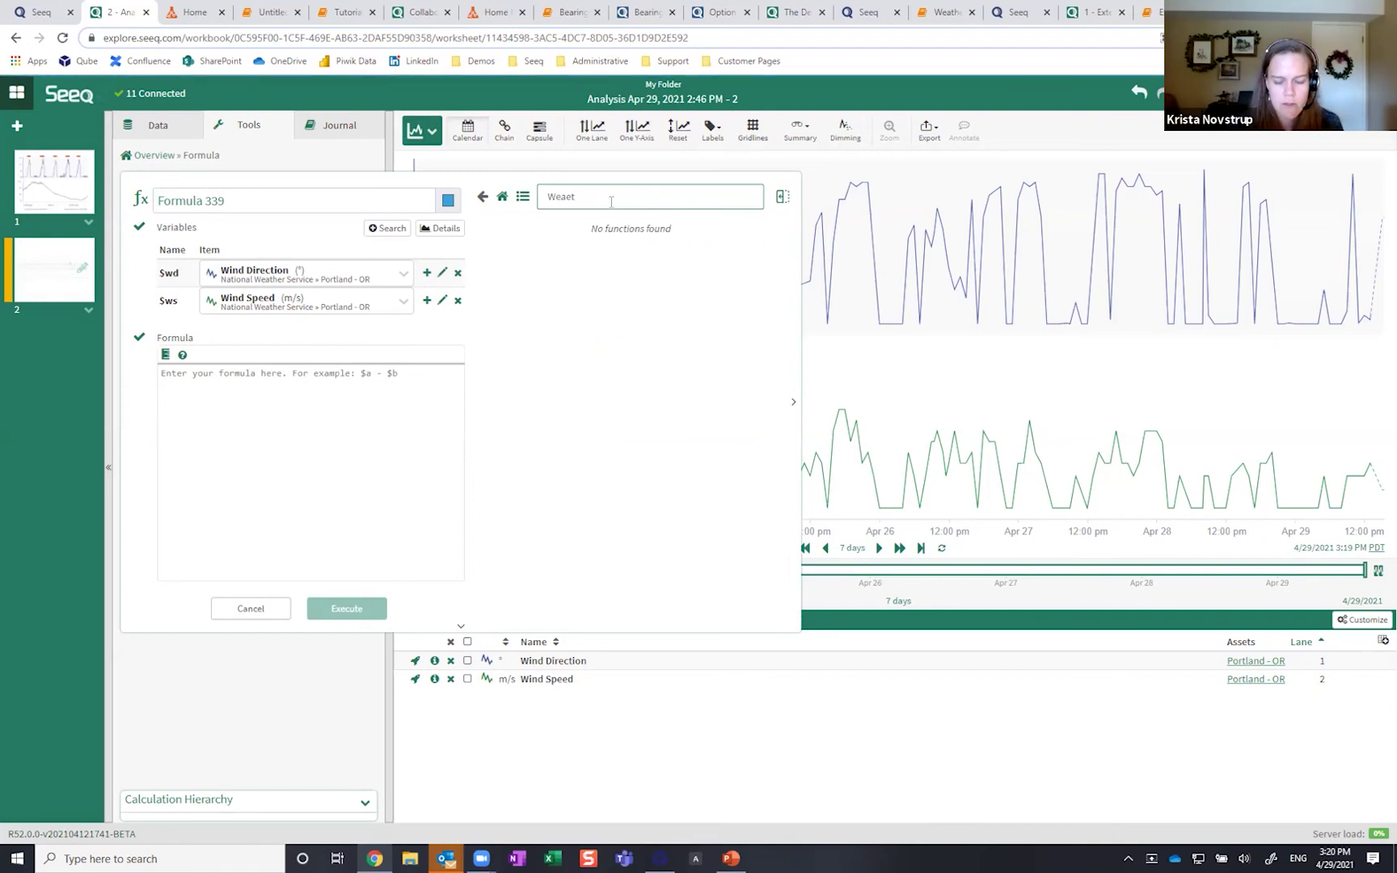
text(t)
click(537, 236)
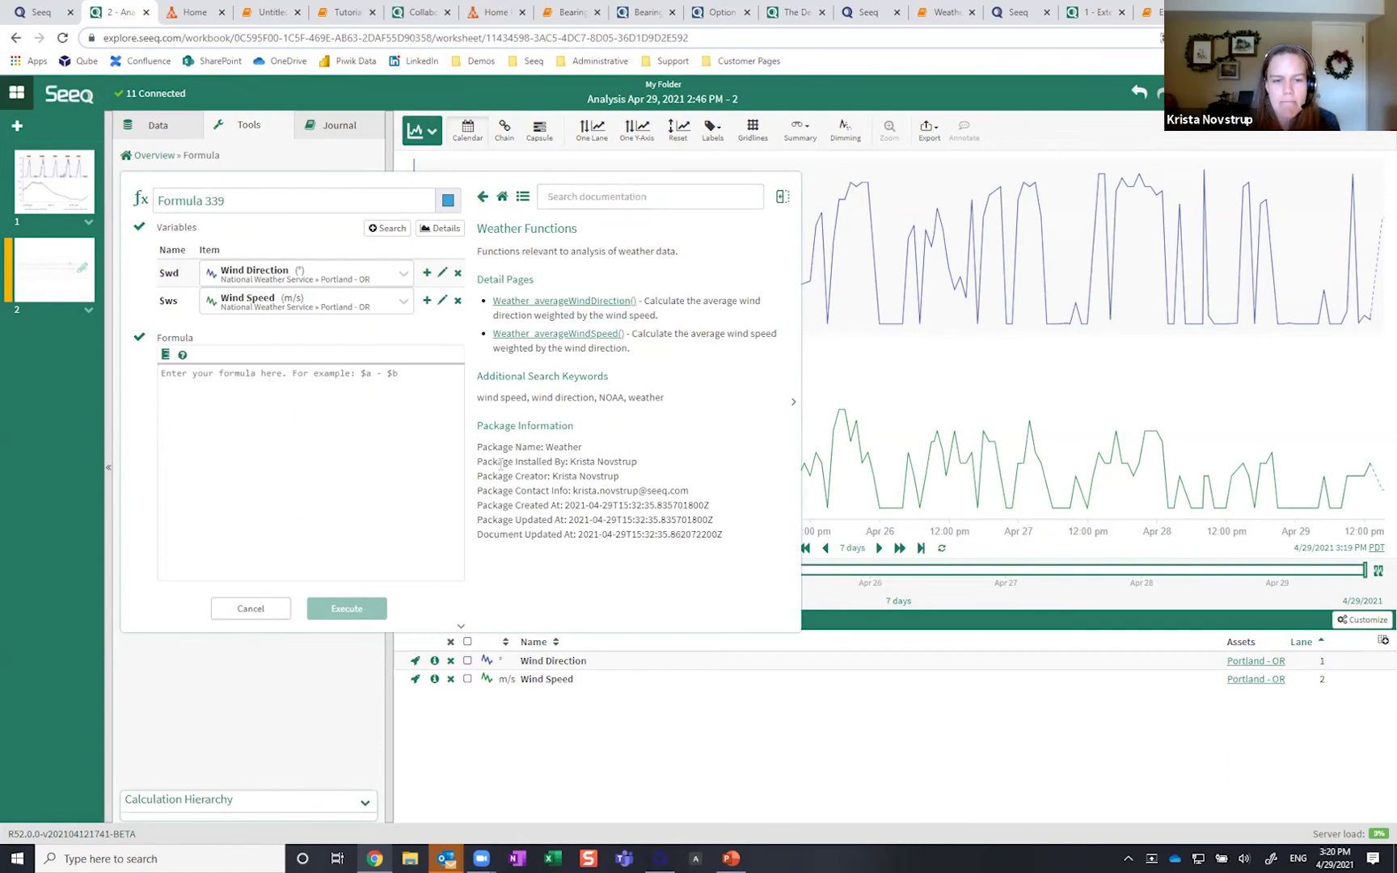
drag(497, 462, 636, 462)
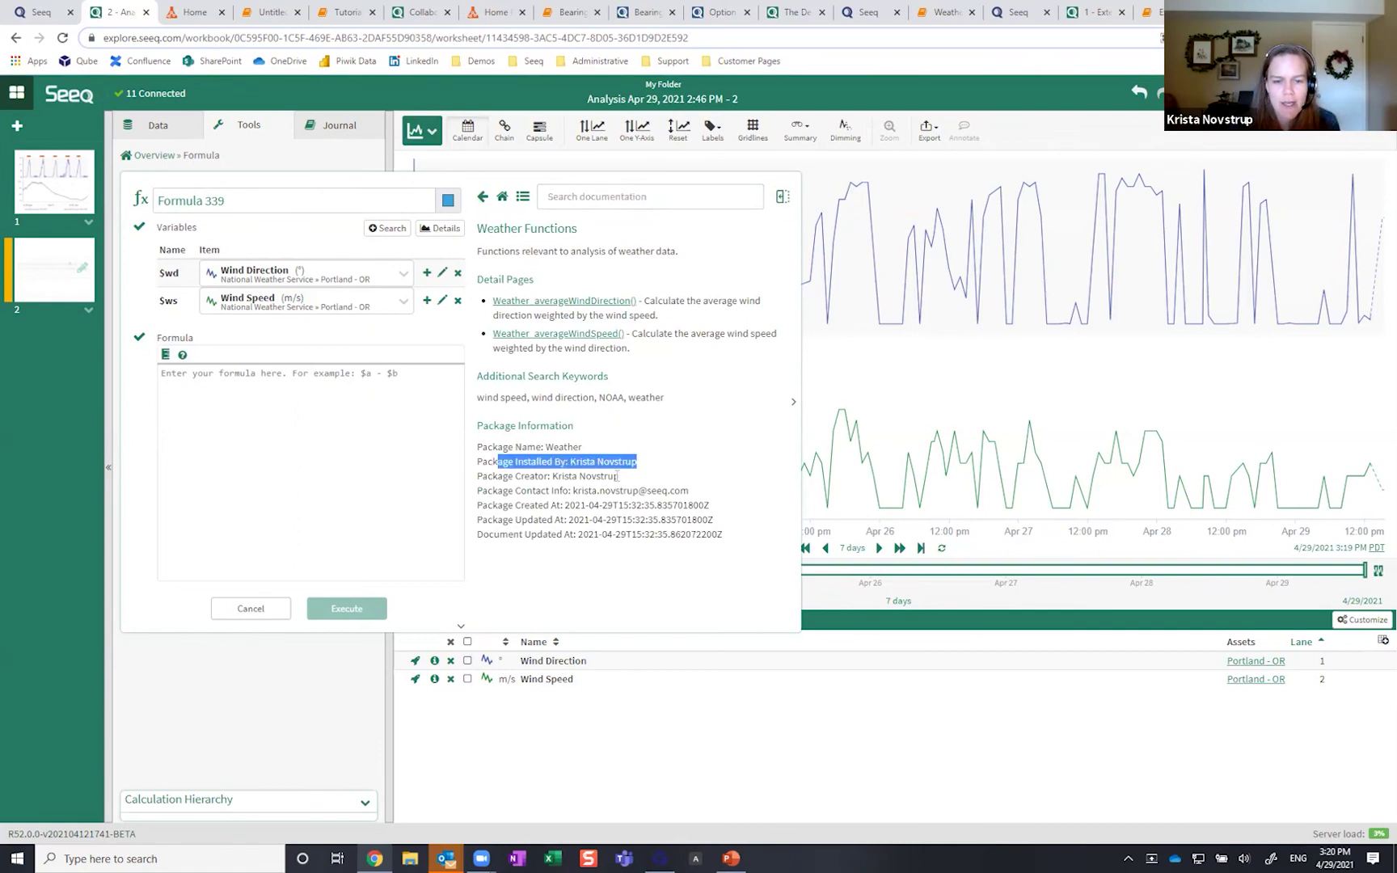
click(623, 485)
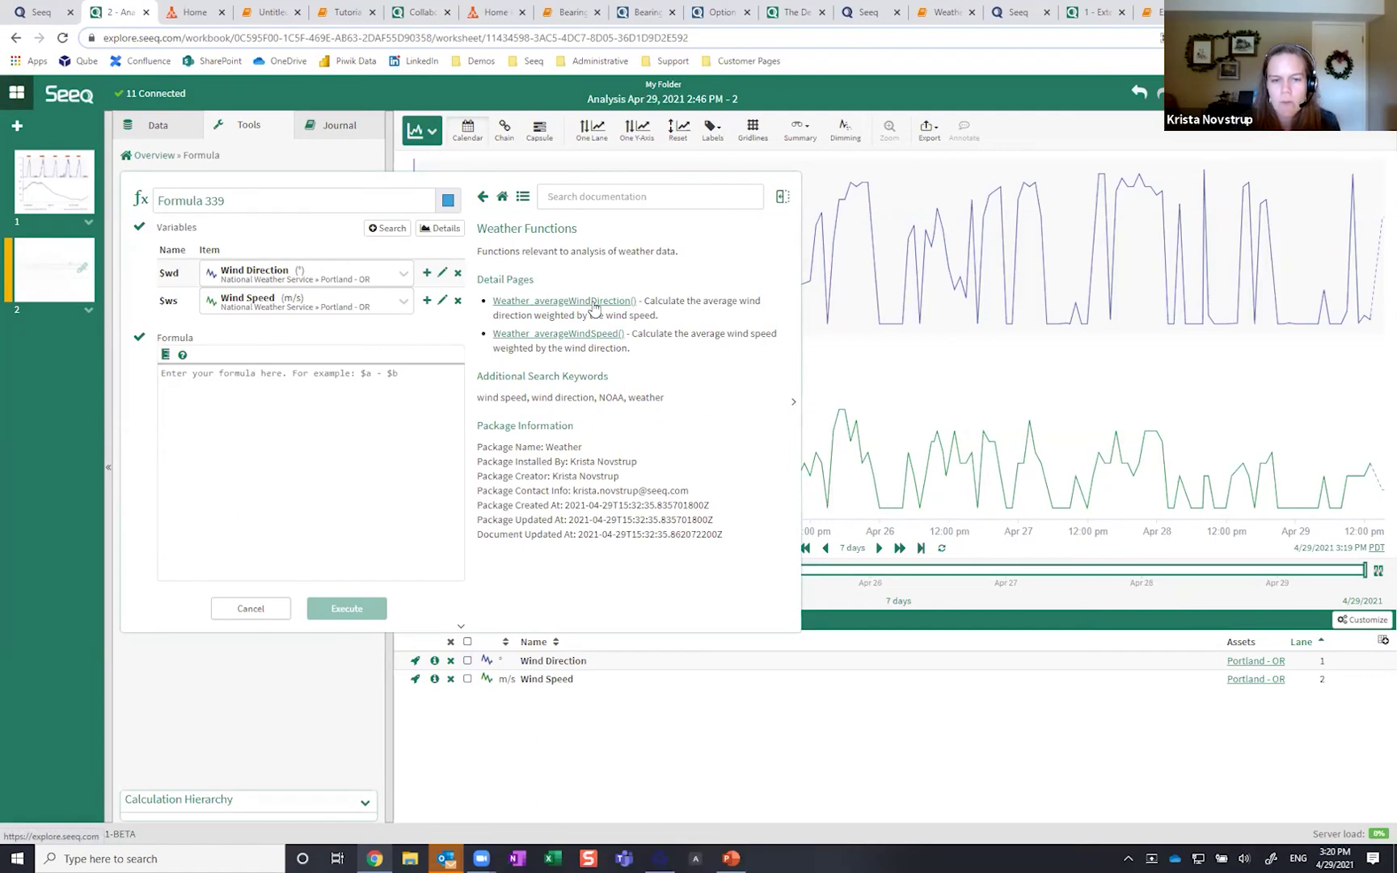
Step: Open the Weather_averageWindDirection() documentation, insert its basic average wind direction example into the formula and widen the formula editor
click(577, 305)
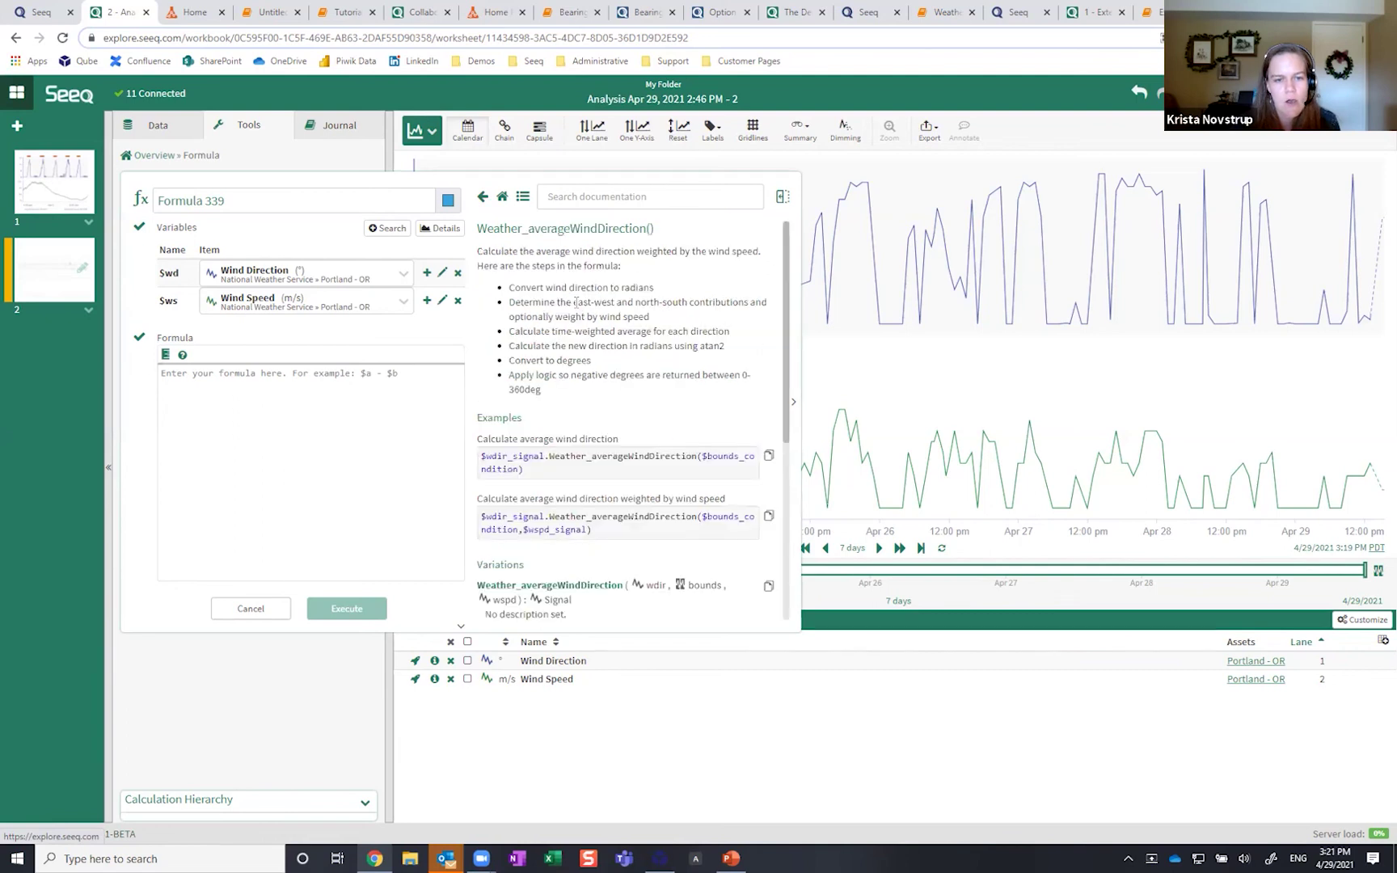
click(769, 458)
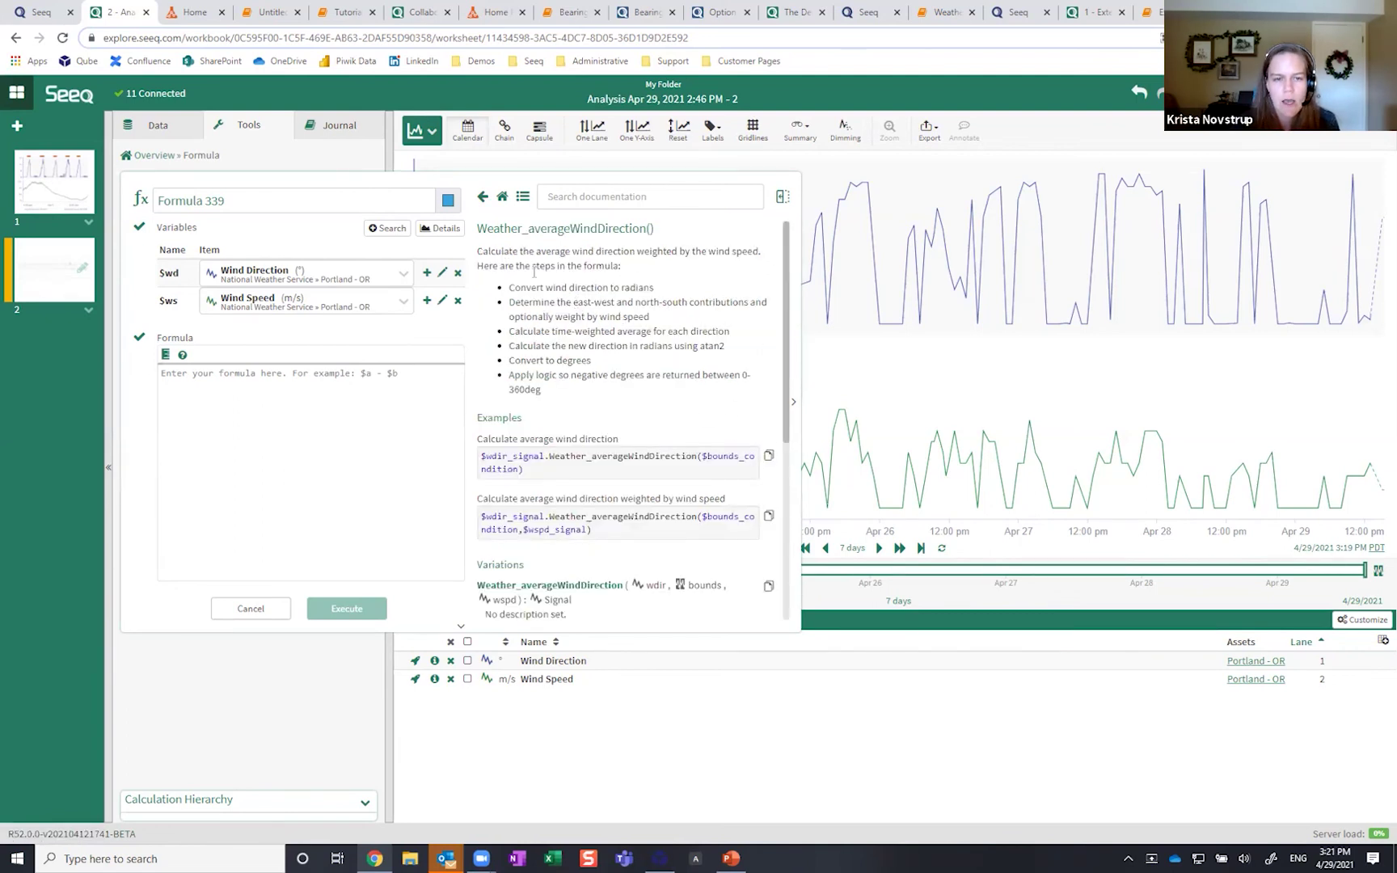
click(769, 457)
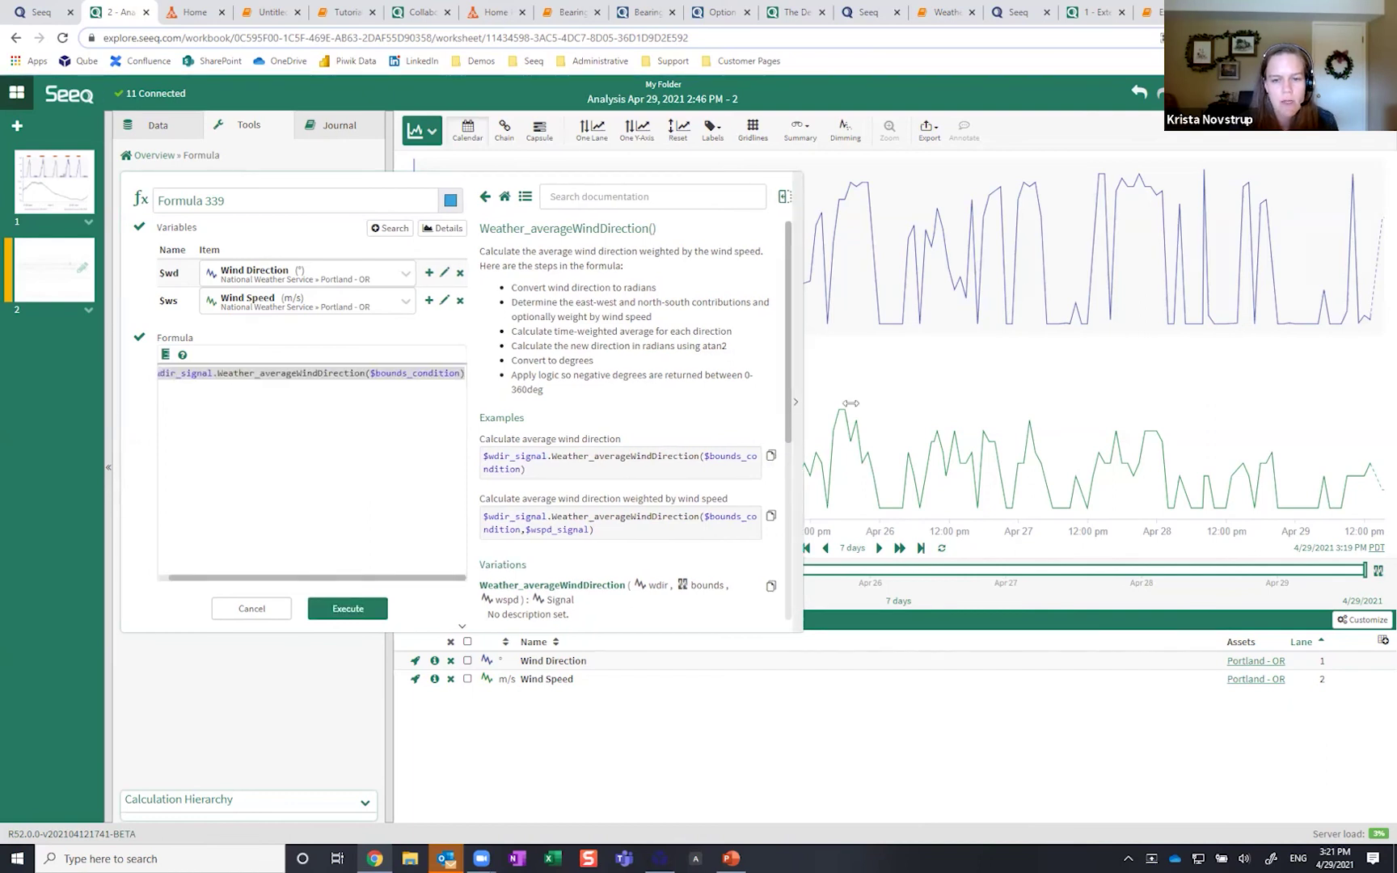
drag(851, 403, 1066, 401)
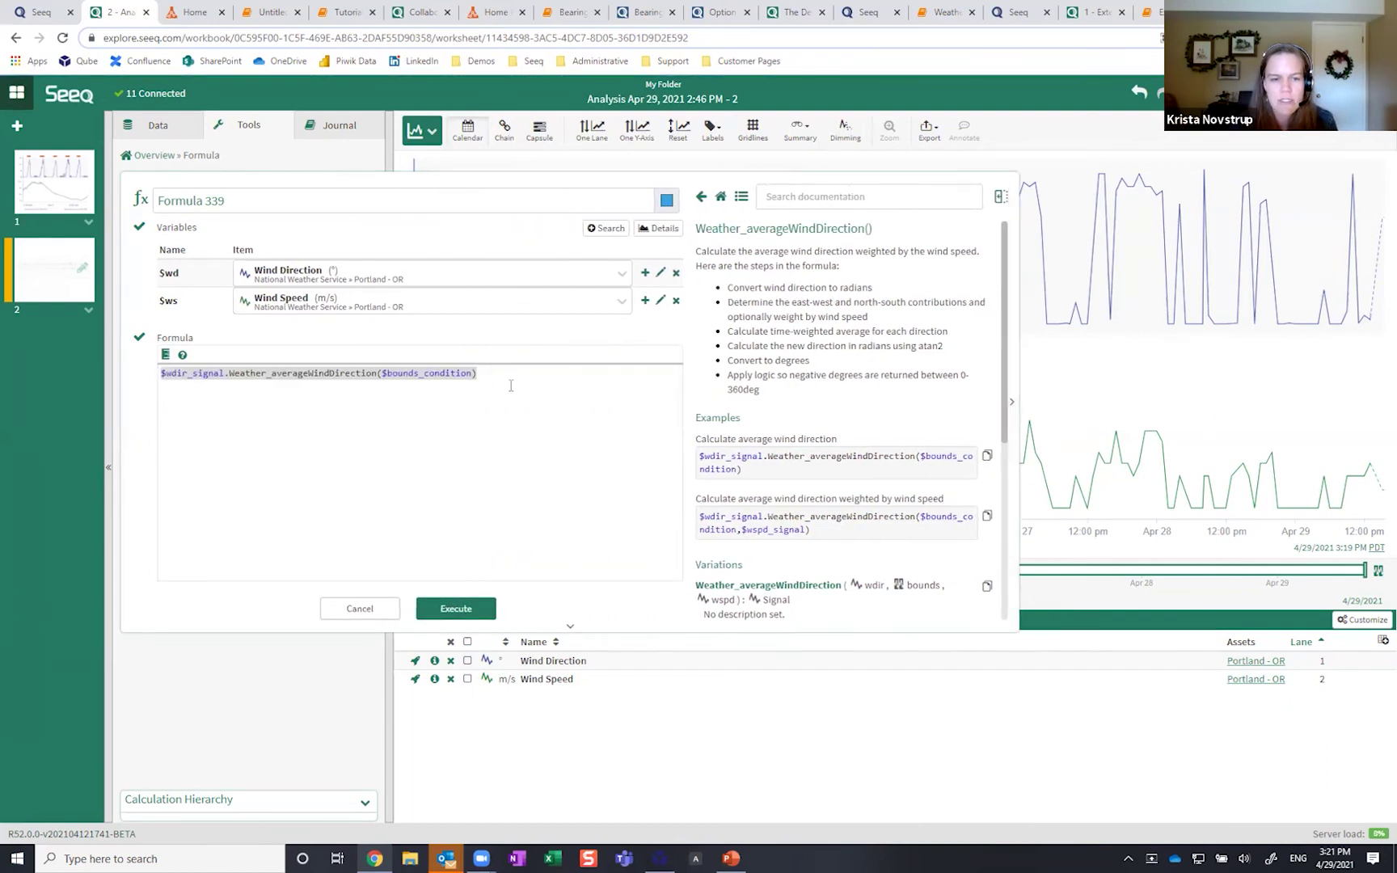
click(456, 385)
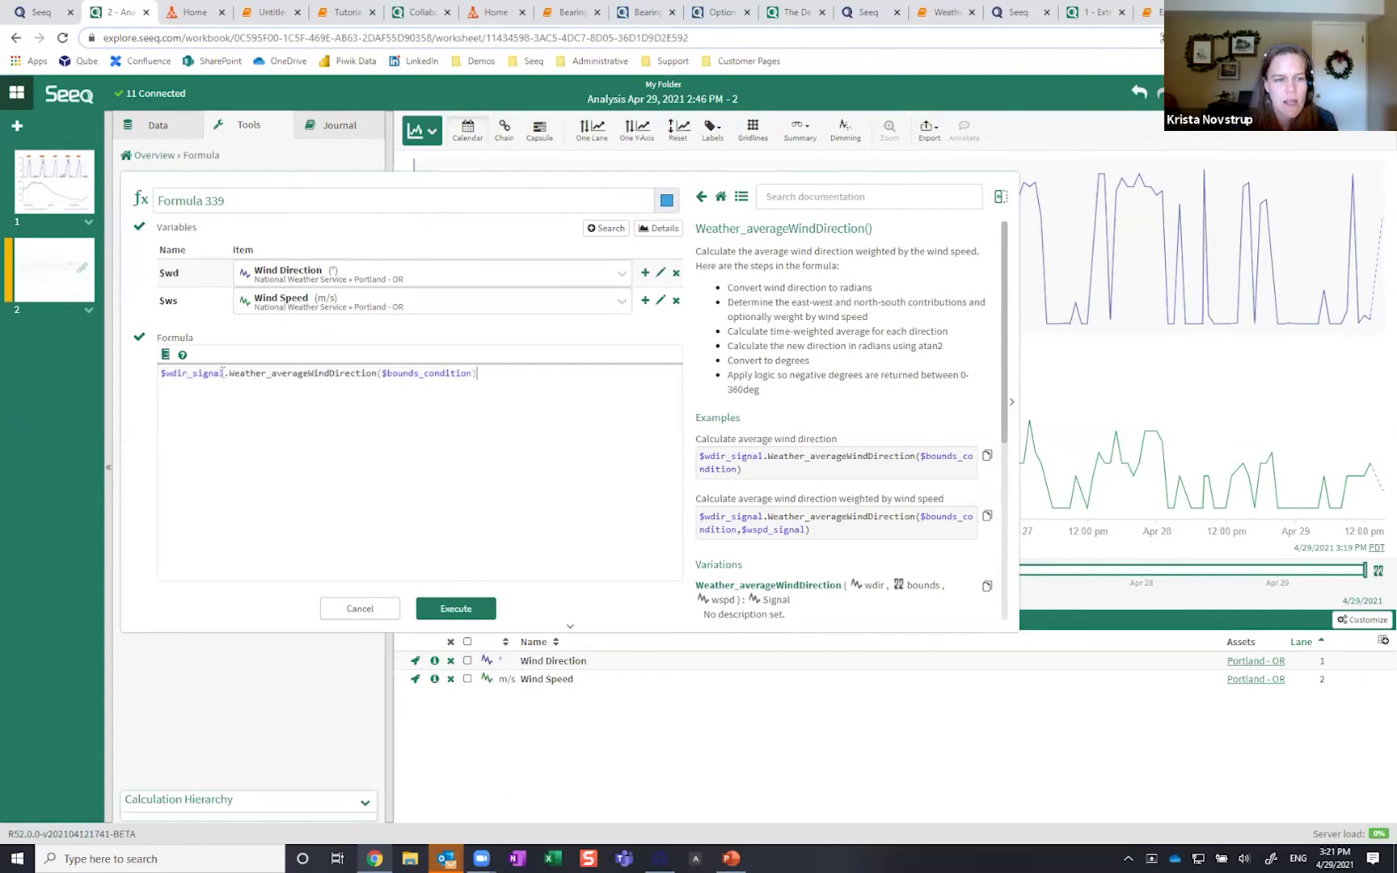
Step: Adapt the inserted example to $wd.Weather_averageWindDirection(days(),$ws) so it uses the wind direction and wind speed variables with daily bounds
drag(223, 372, 179, 373)
key(BackSpace)
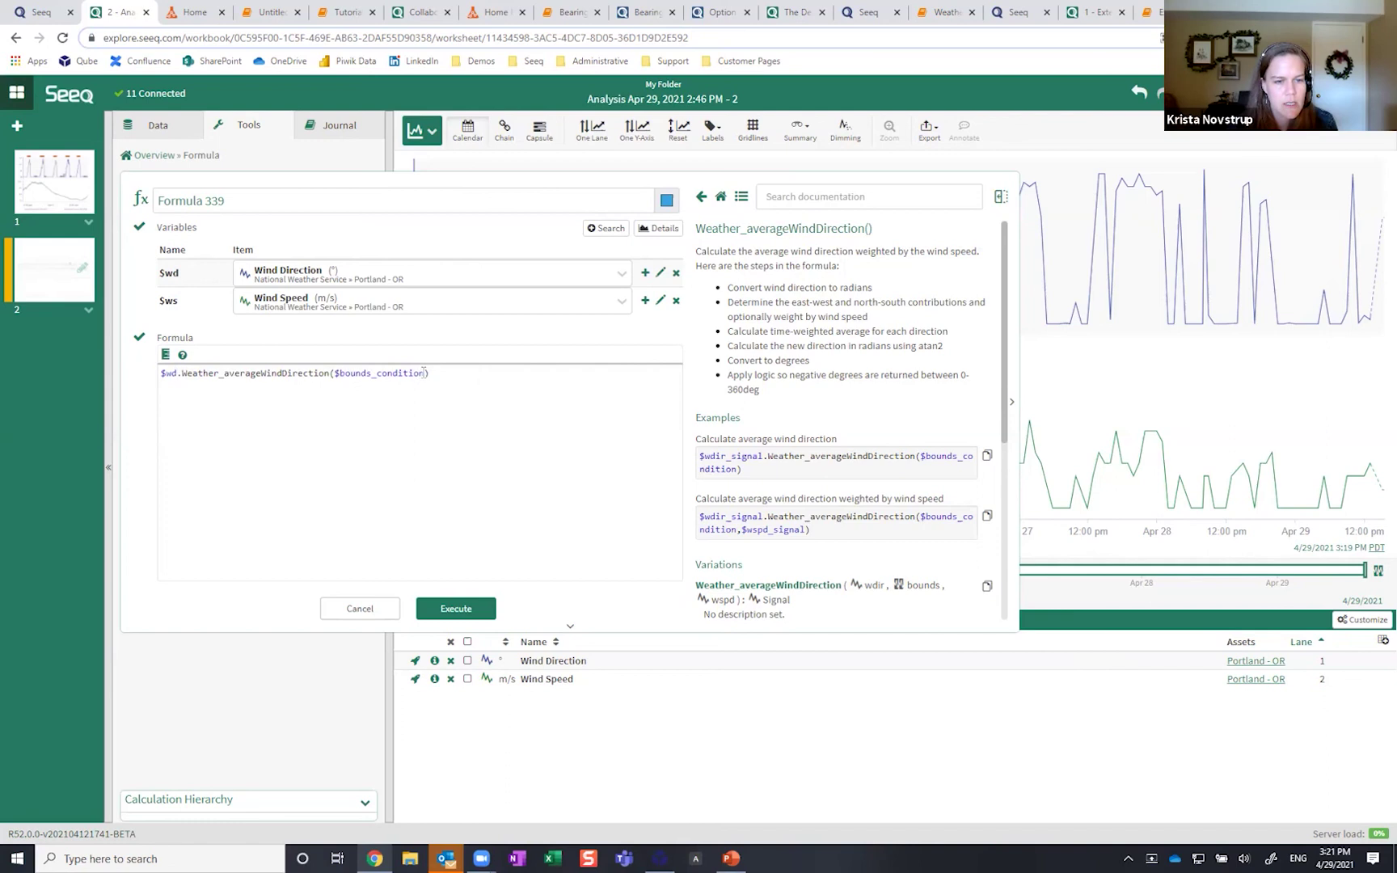
drag(425, 373, 334, 372)
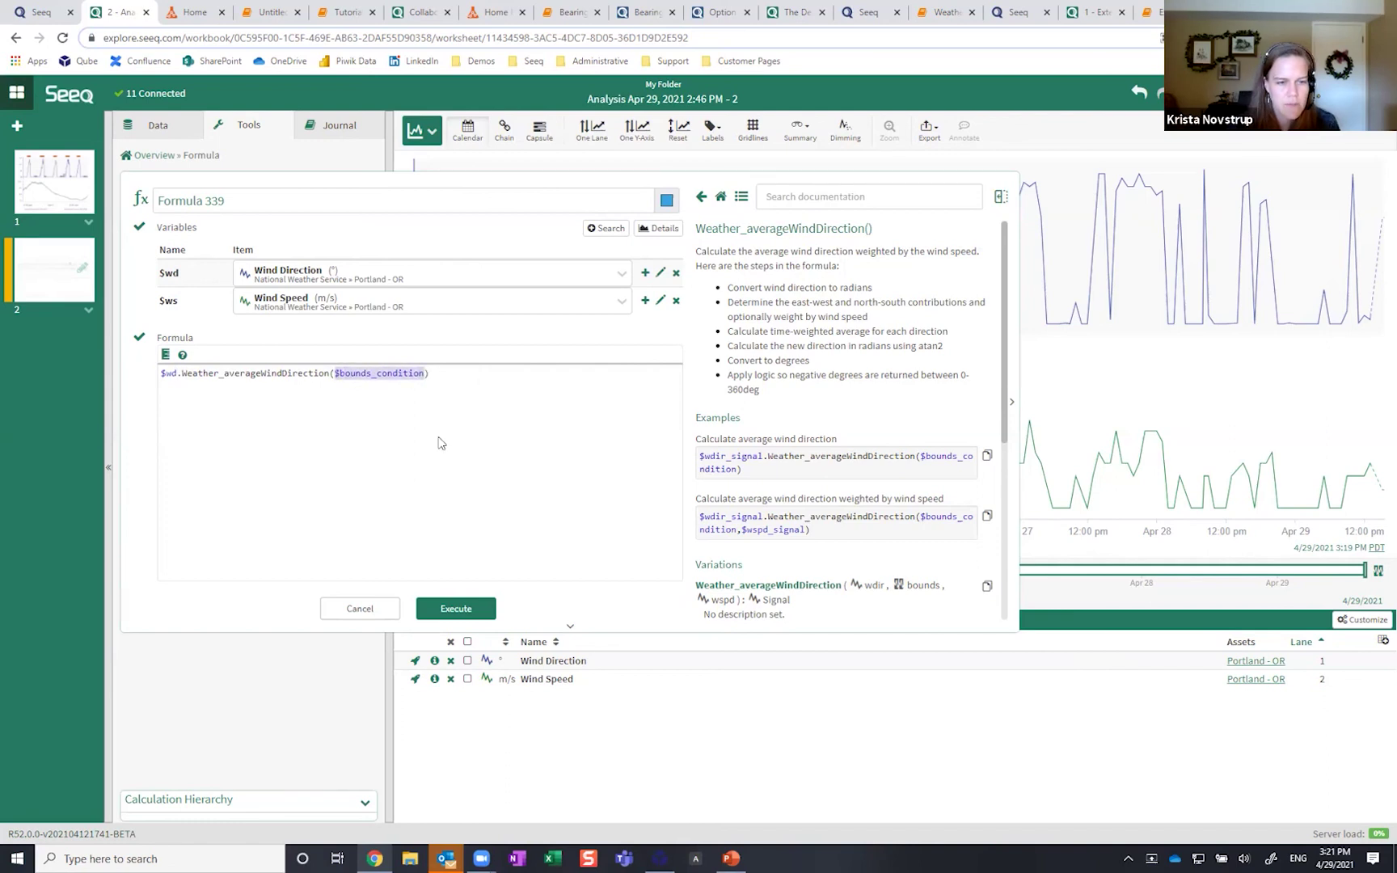
text(days()
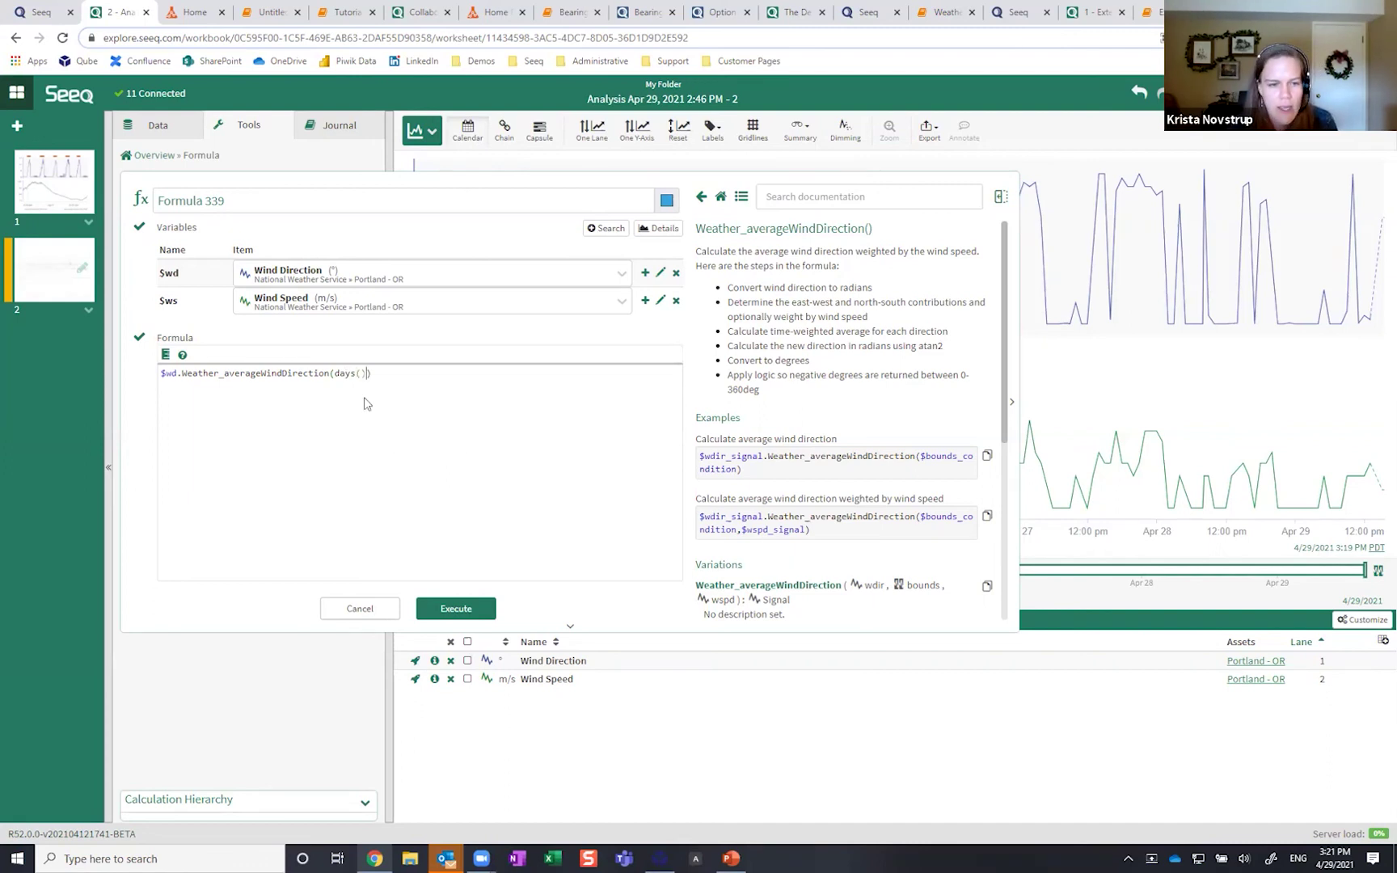
text($ws)
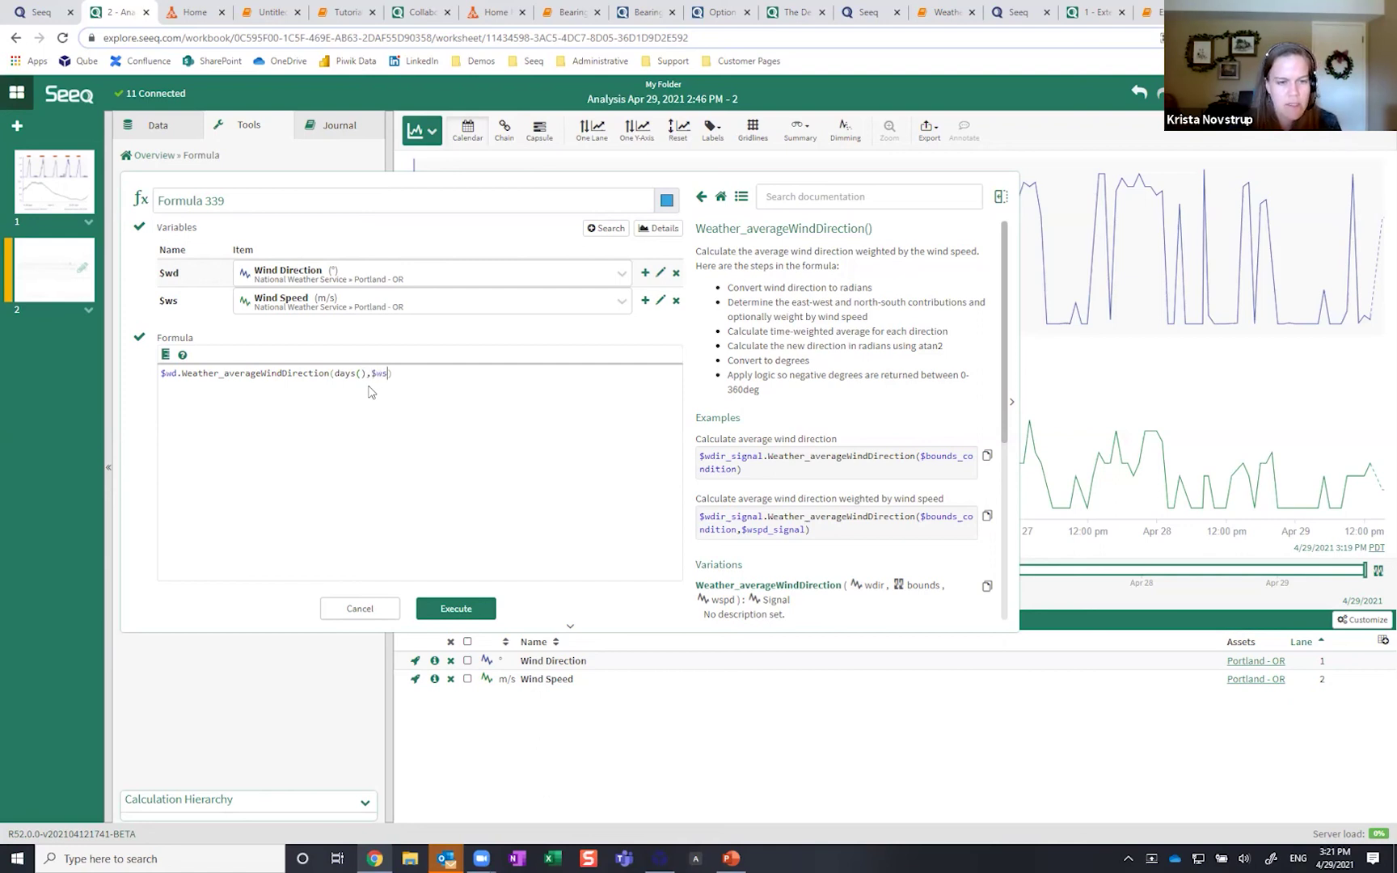
Step: Name the formula Daily Avg Wind Dir and execute it
triple_click(306, 201)
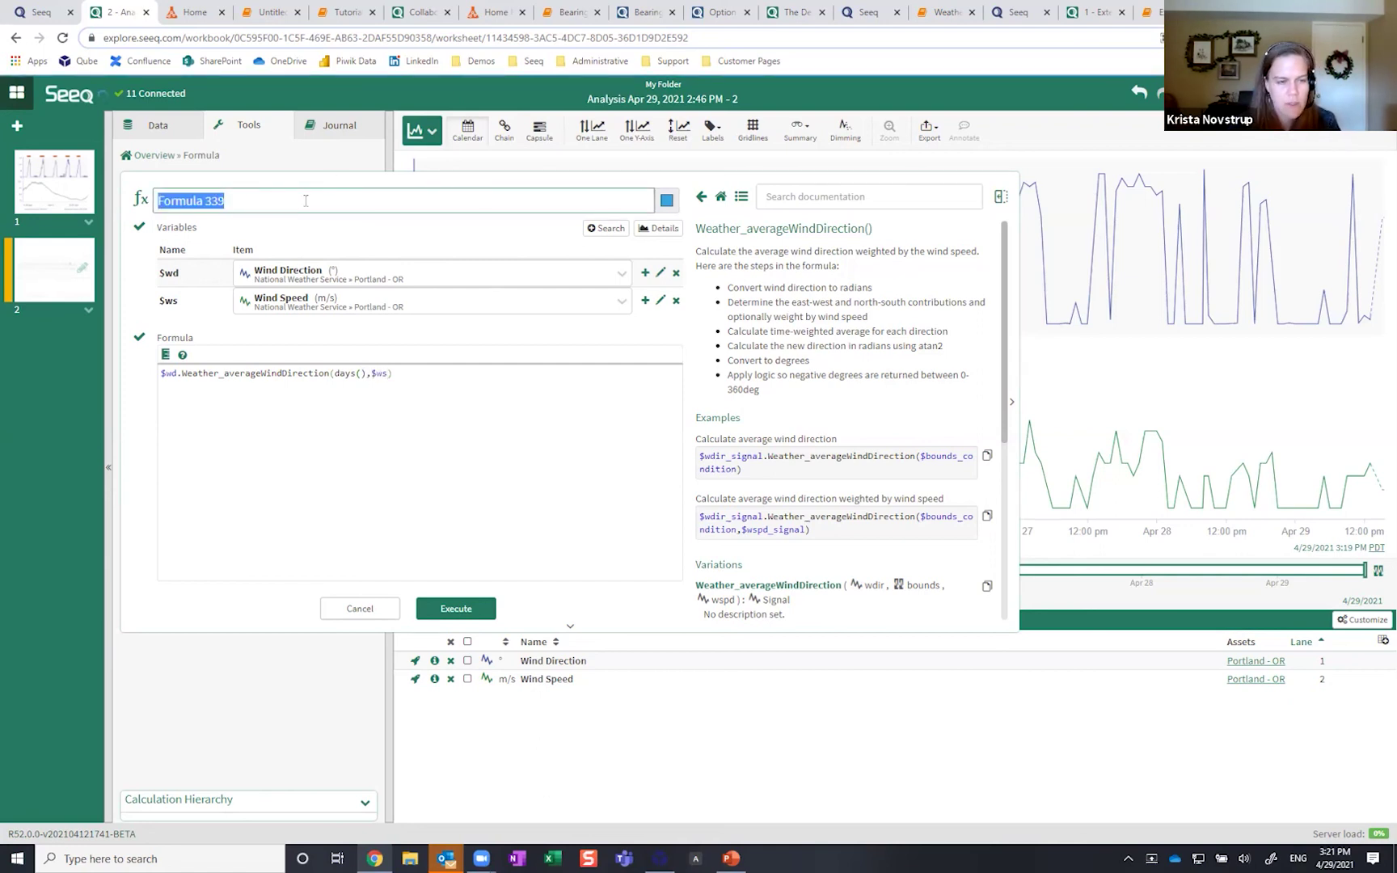
text(Daily Av)
text(g Wq)
text(ind Dir)
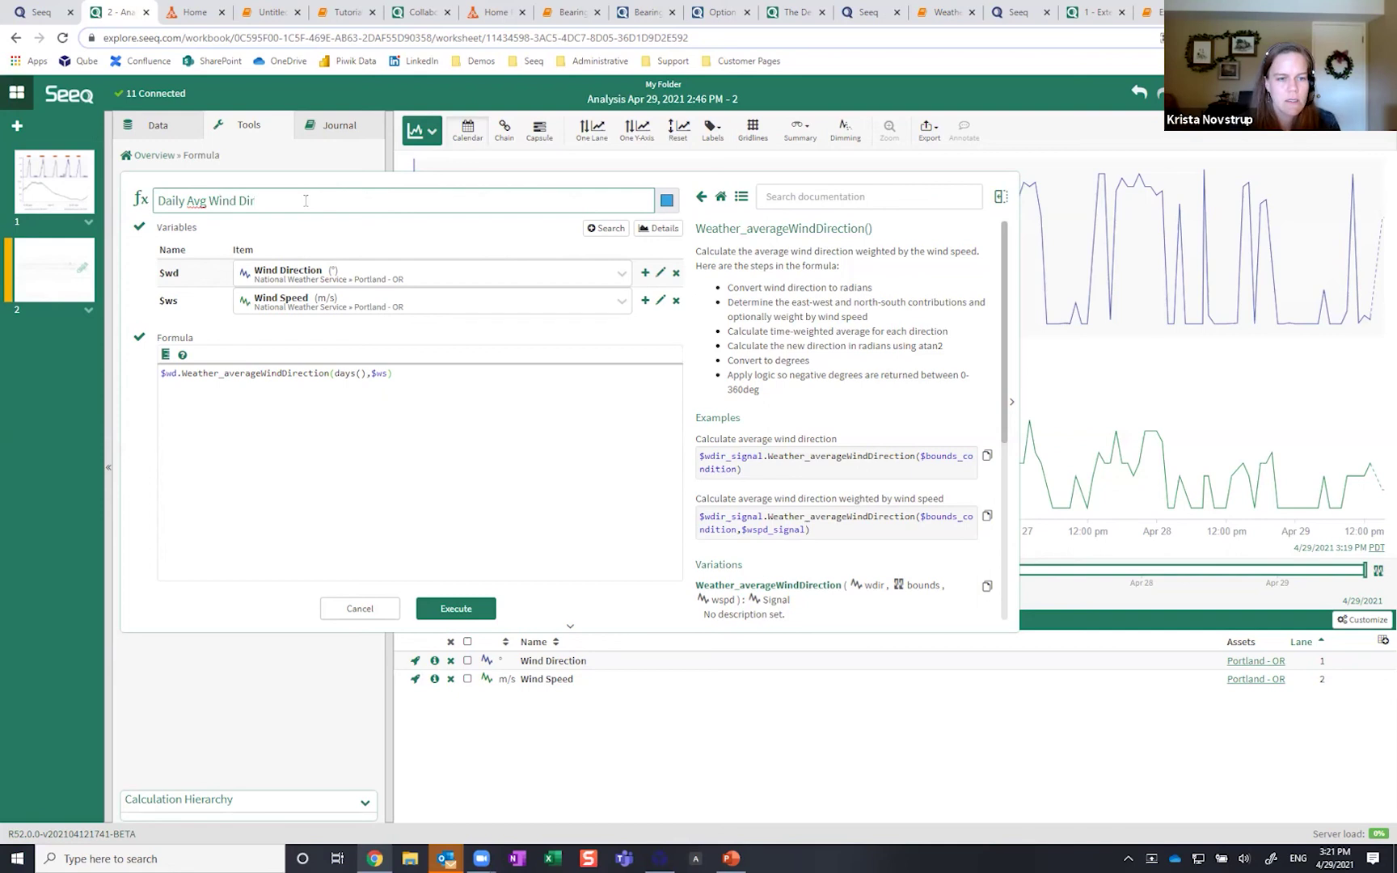
click(464, 617)
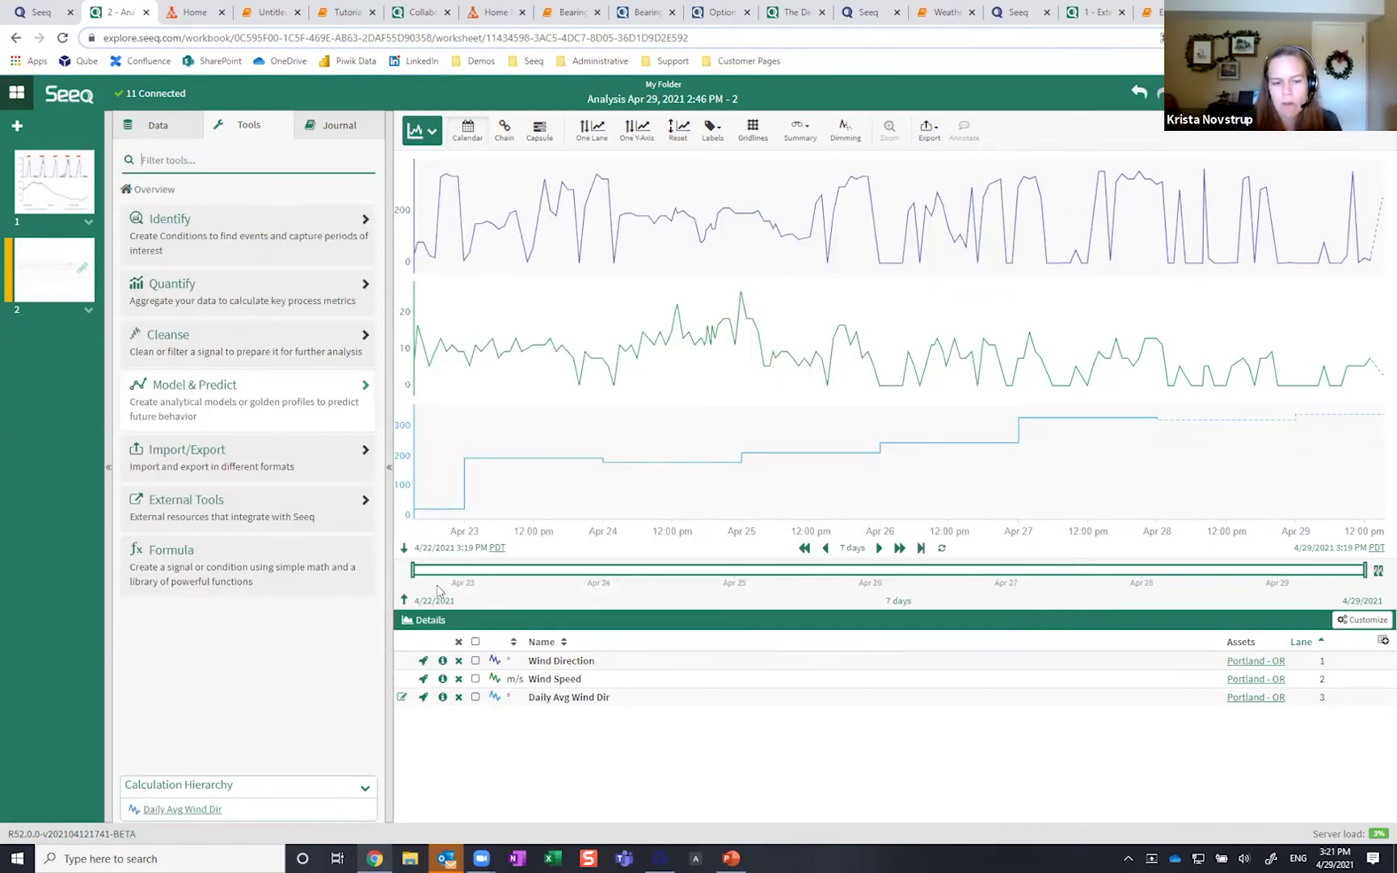
Step: Combine the Daily Avg Wind Dir and Wind Direction signals in one lane
click(475, 697)
click(475, 660)
click(592, 131)
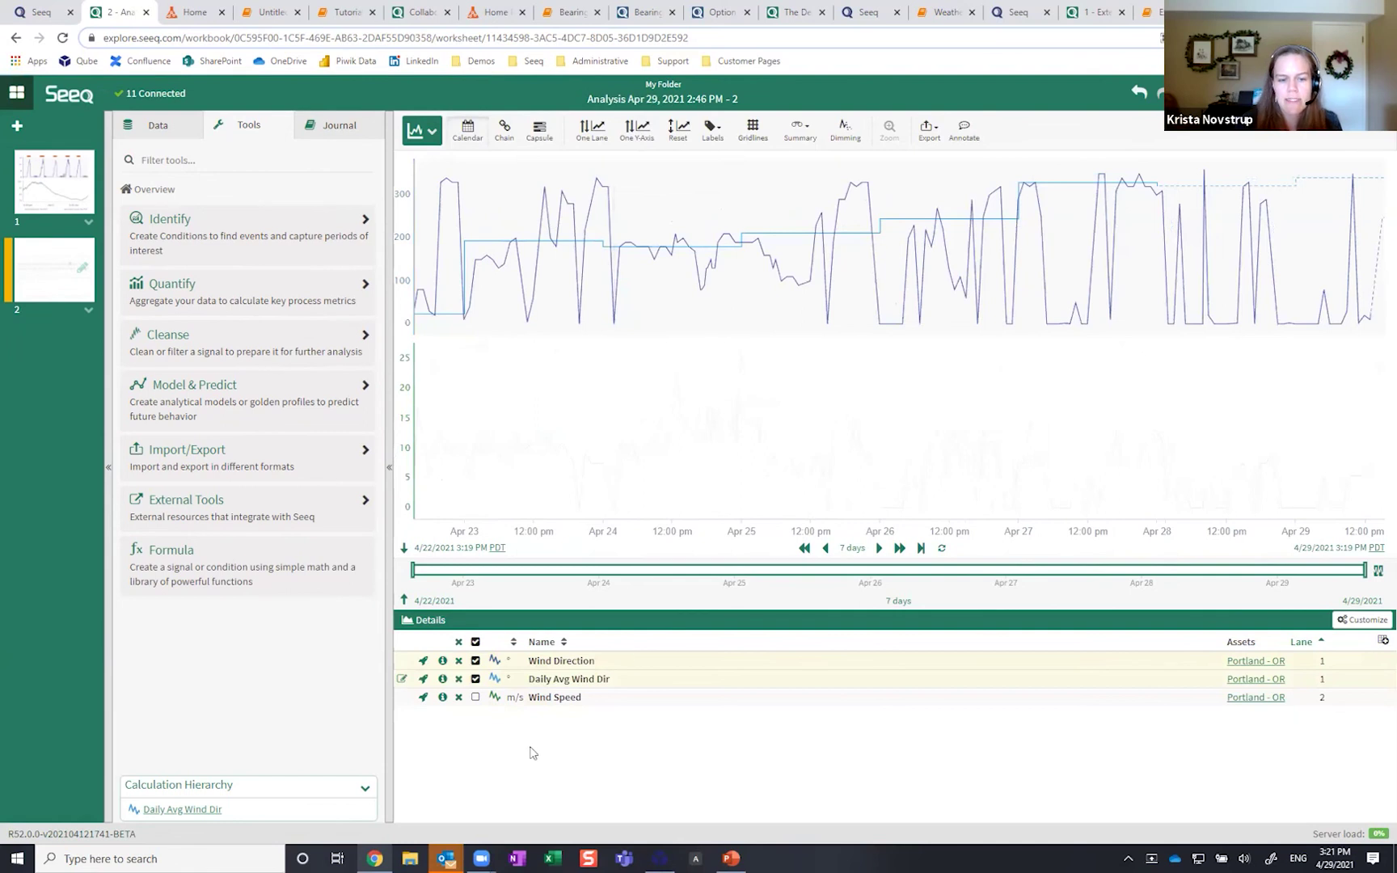
Step: Reopen the Daily Avg Wind Dir formula, review the documentation of its weather function and close it without changes
click(402, 679)
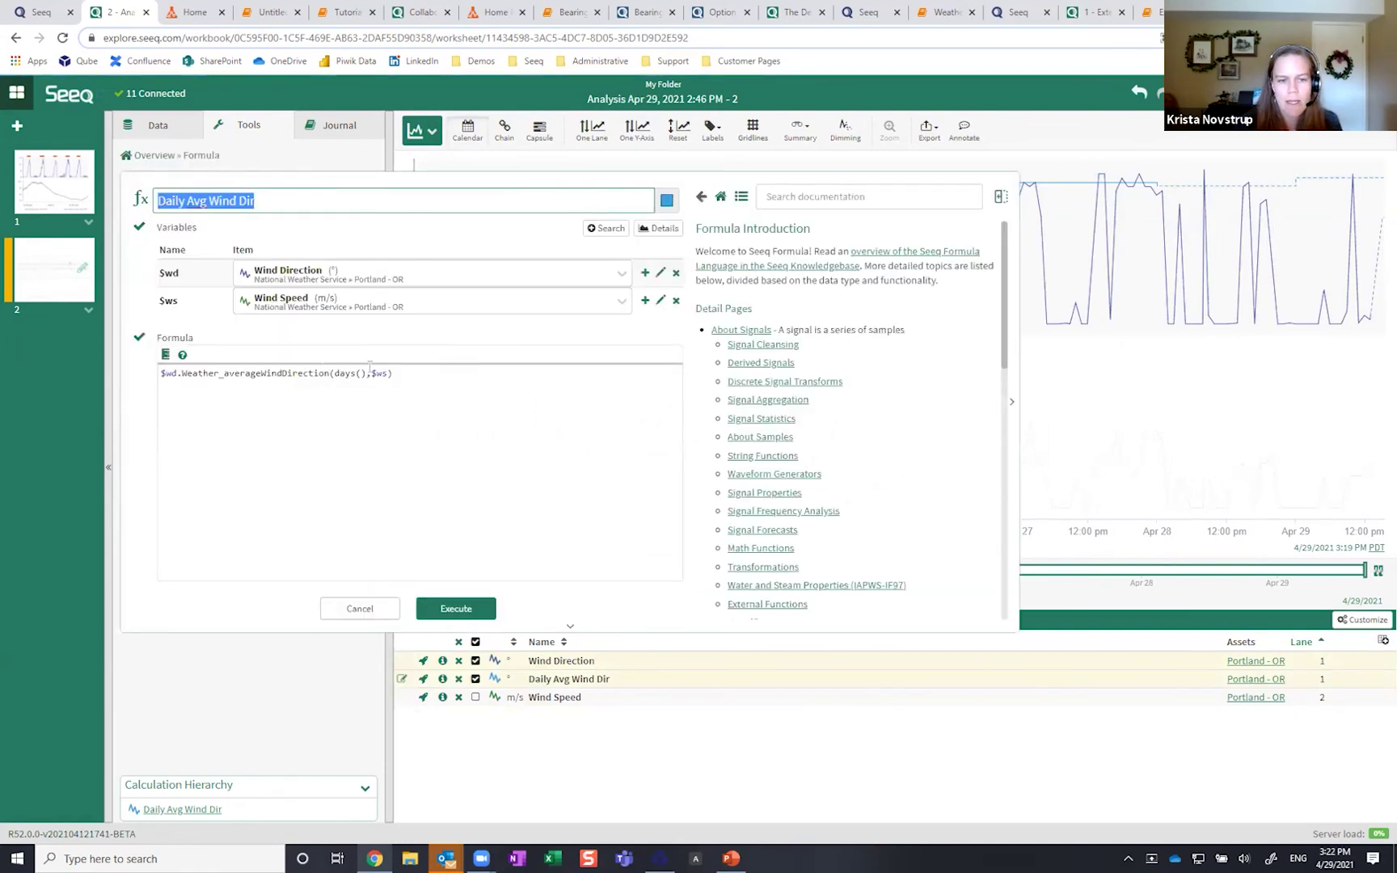
click(306, 375)
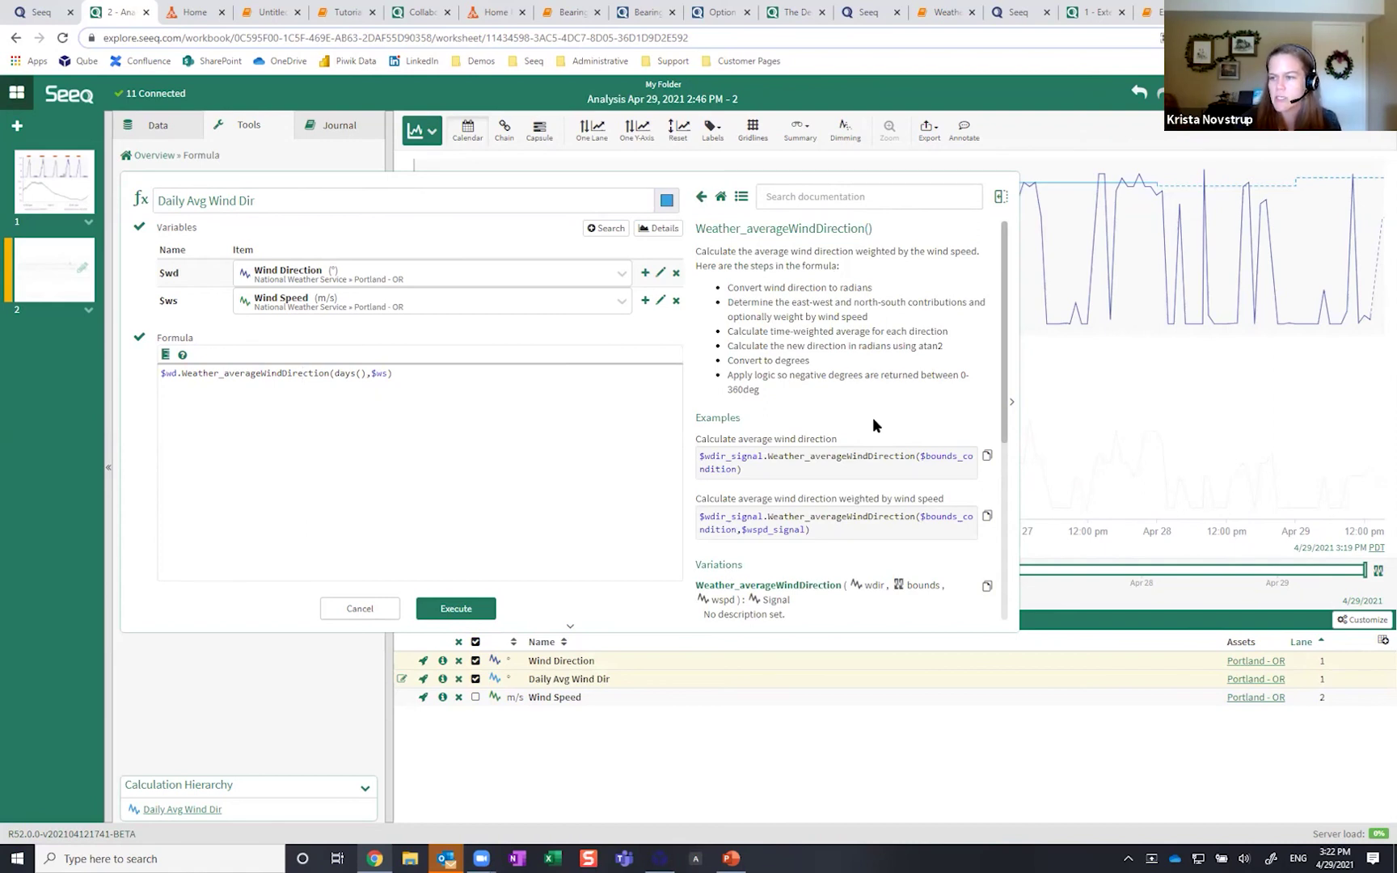
click(353, 617)
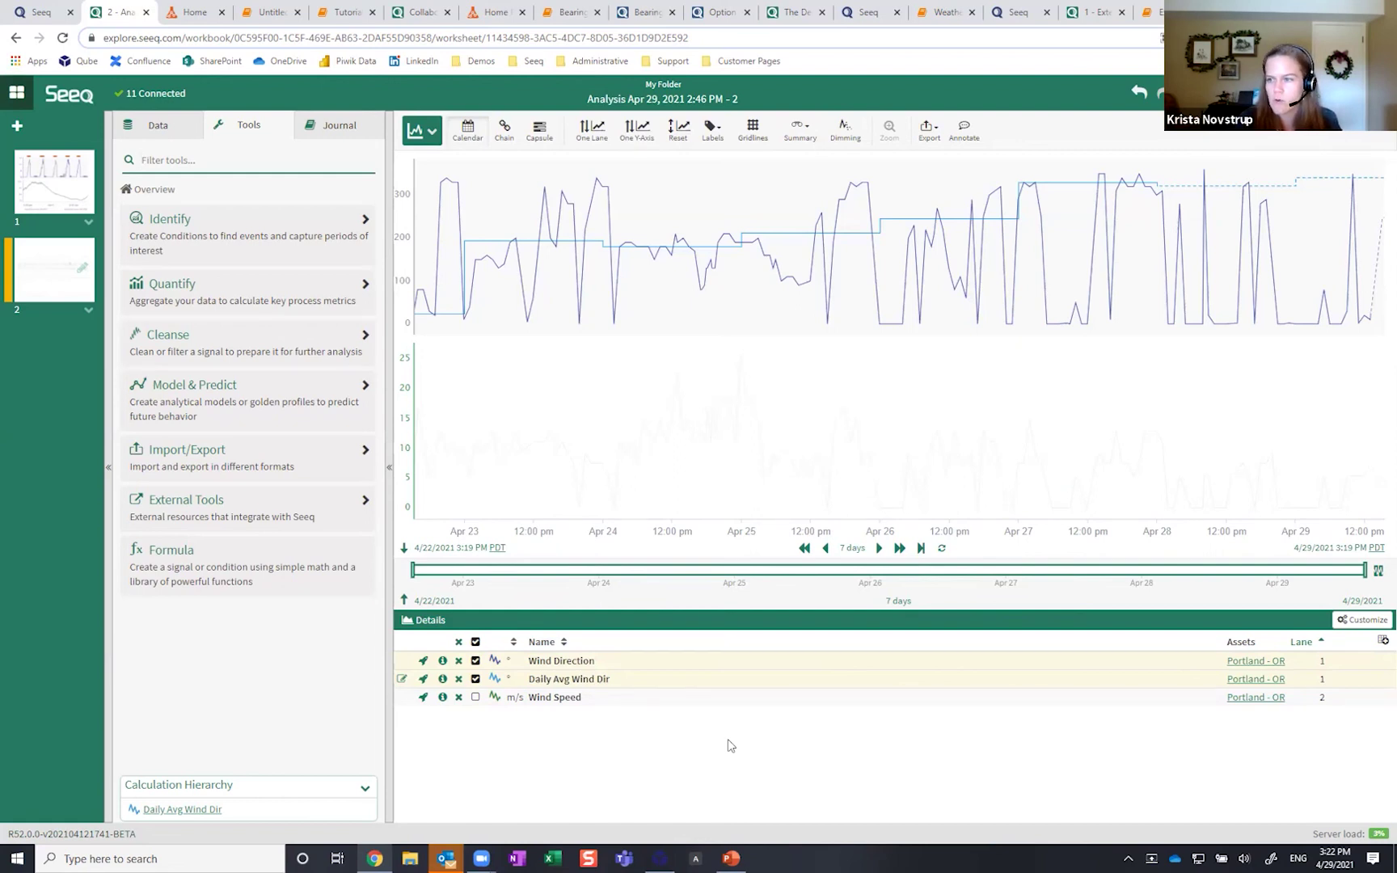
Step: Clear the signal selection, view the previous week's trend and shift the display range forward to cover the forecast through 5/2/2021
click(476, 642)
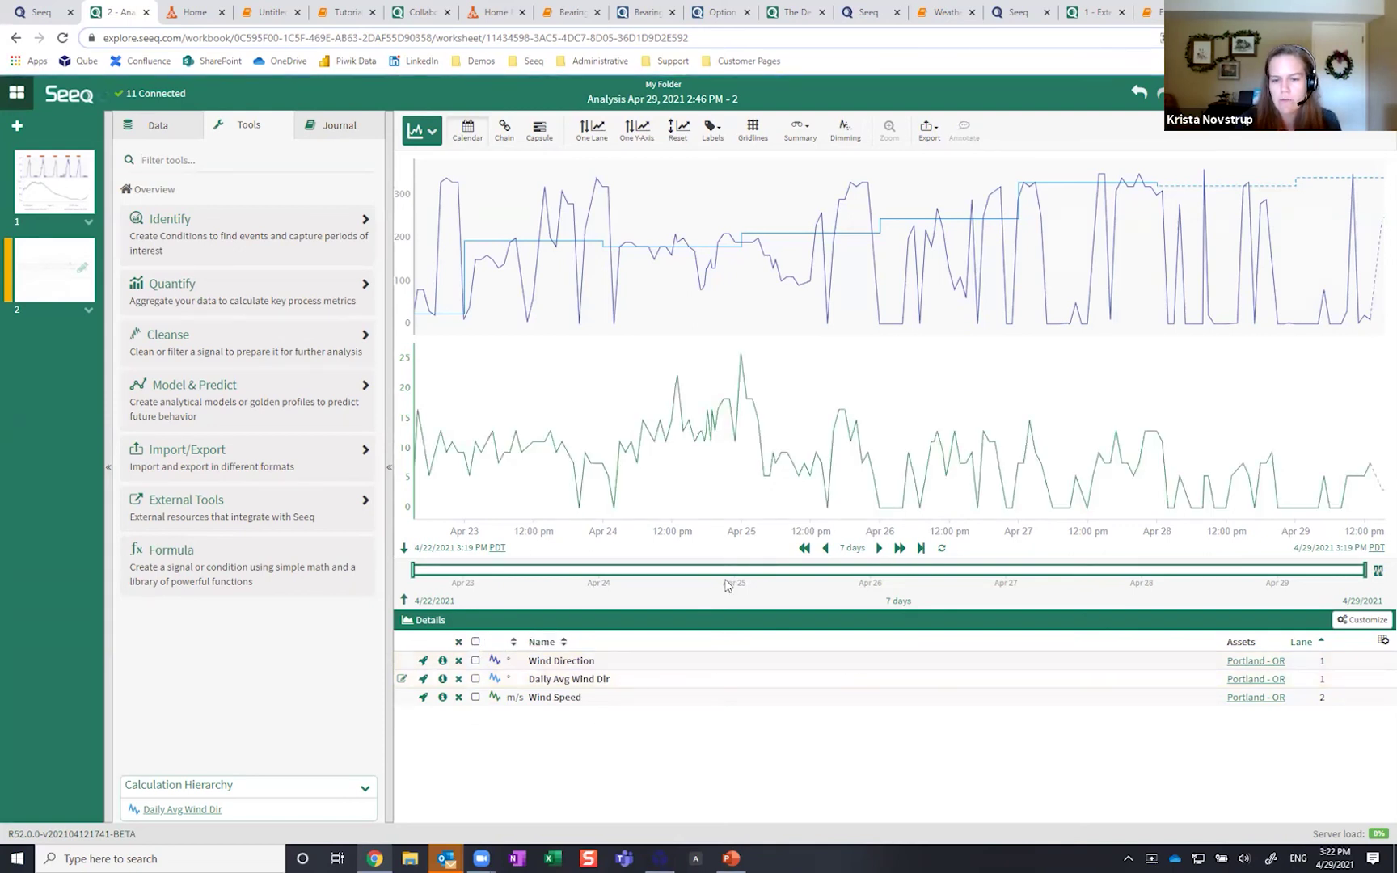
click(843, 550)
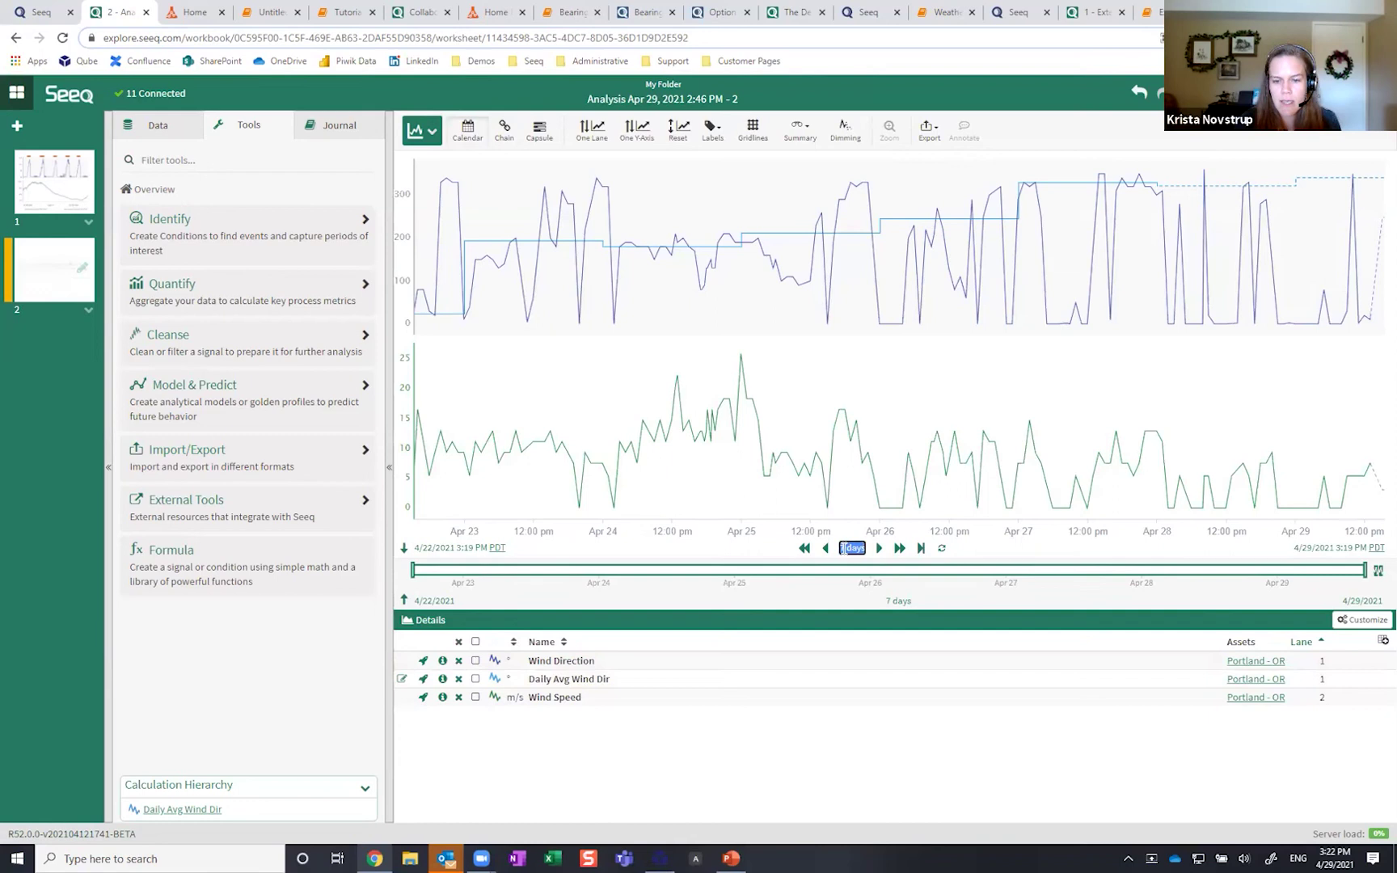
click(804, 548)
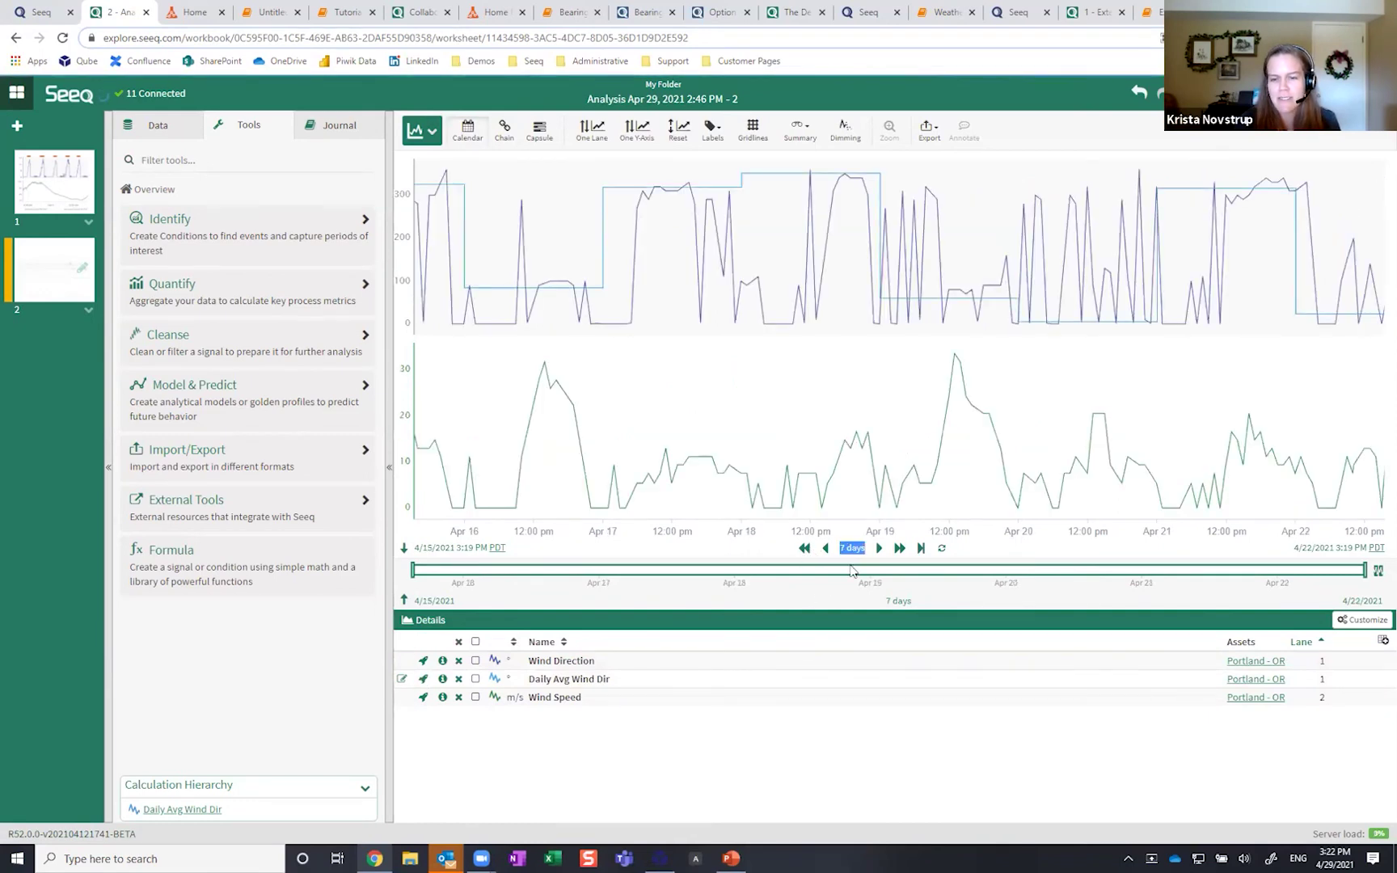
click(922, 549)
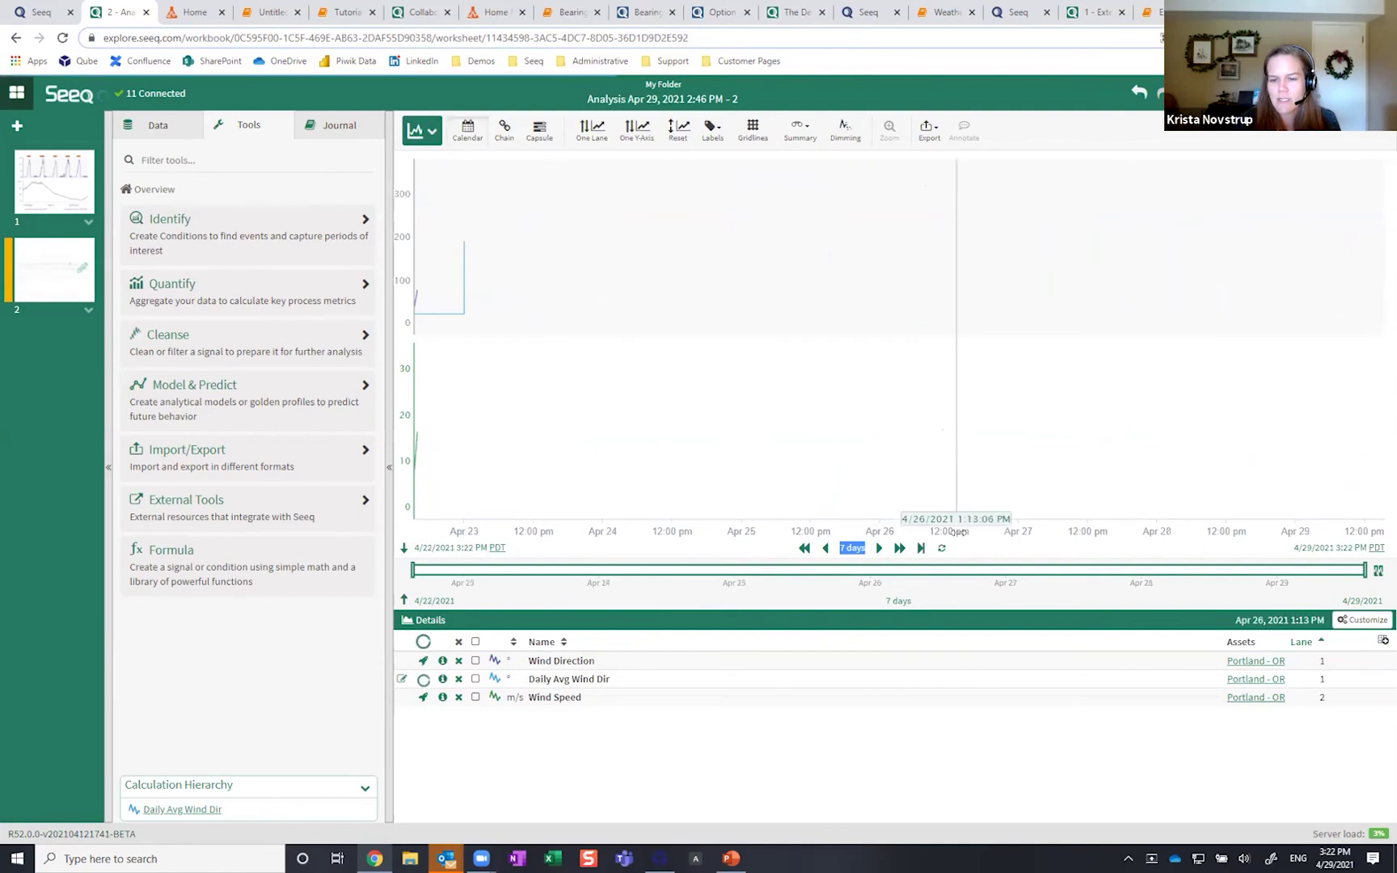
drag(877, 539, 951, 511)
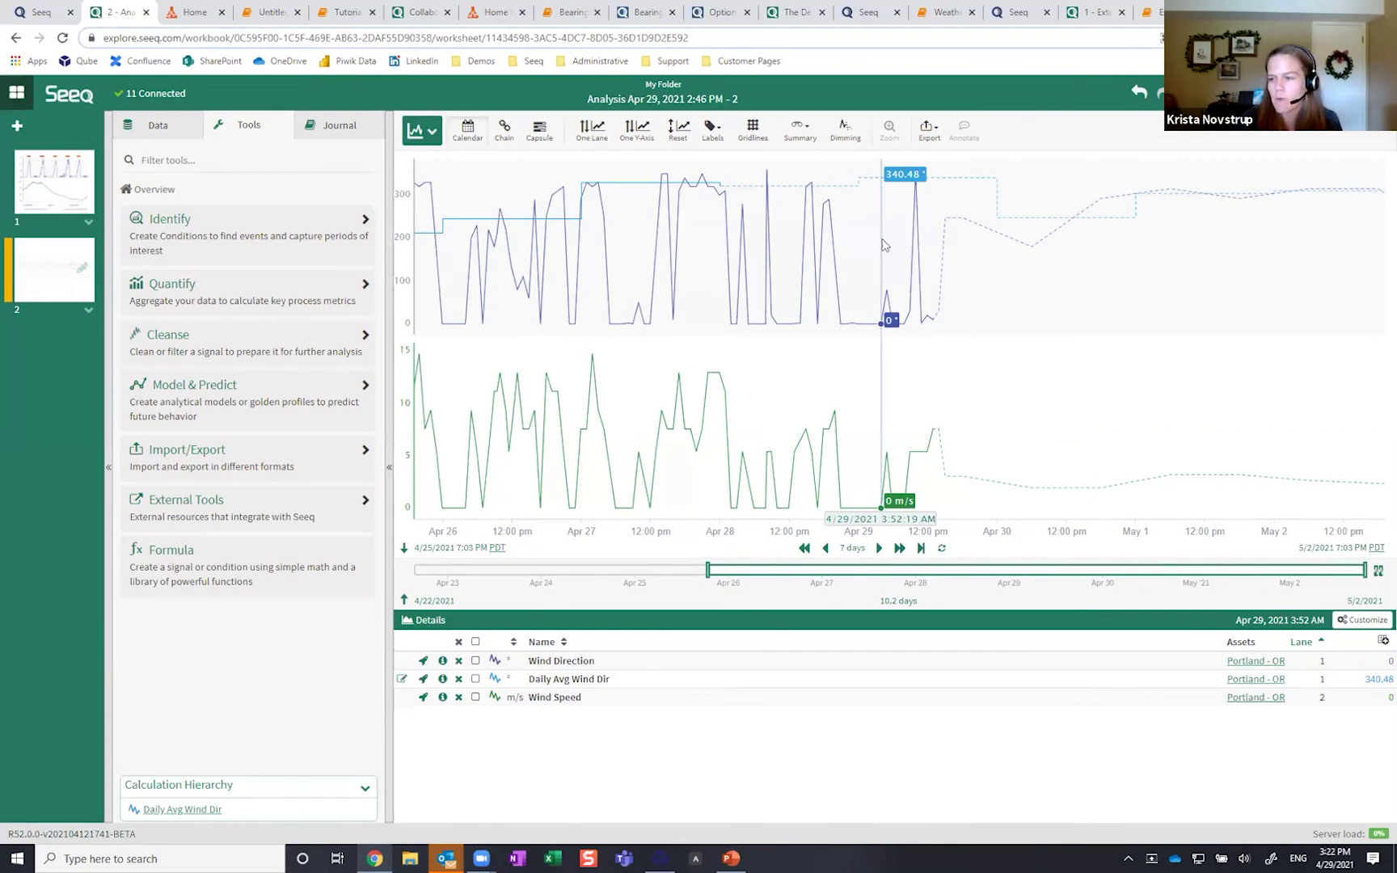
Step: Switch to the PowerPoint deck, present slide 15 on Data Science Team Sharing User Interfaces with Engineering and end the show
click(734, 857)
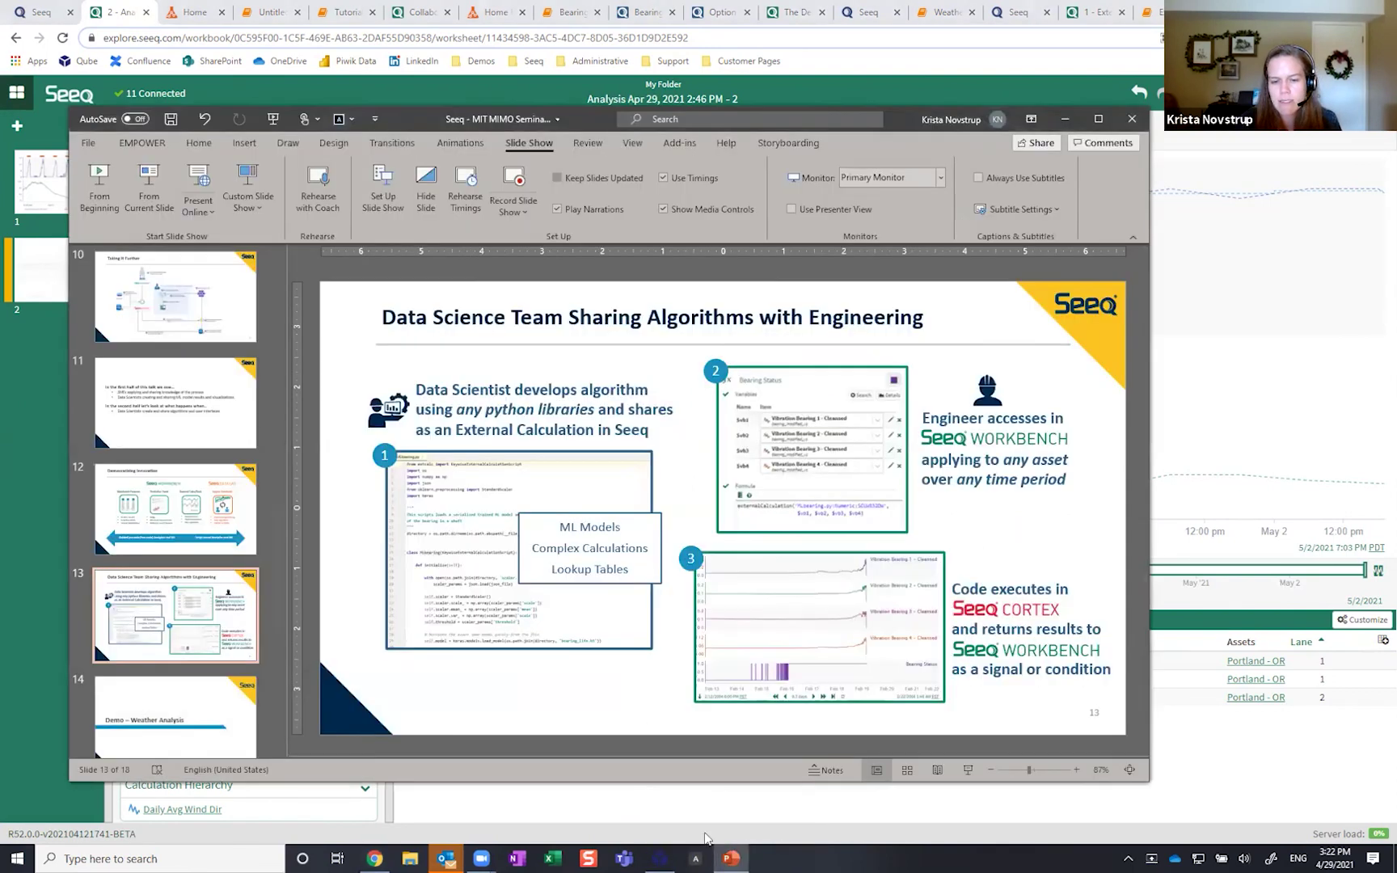
scroll(229, 679, down, 3)
click(227, 669)
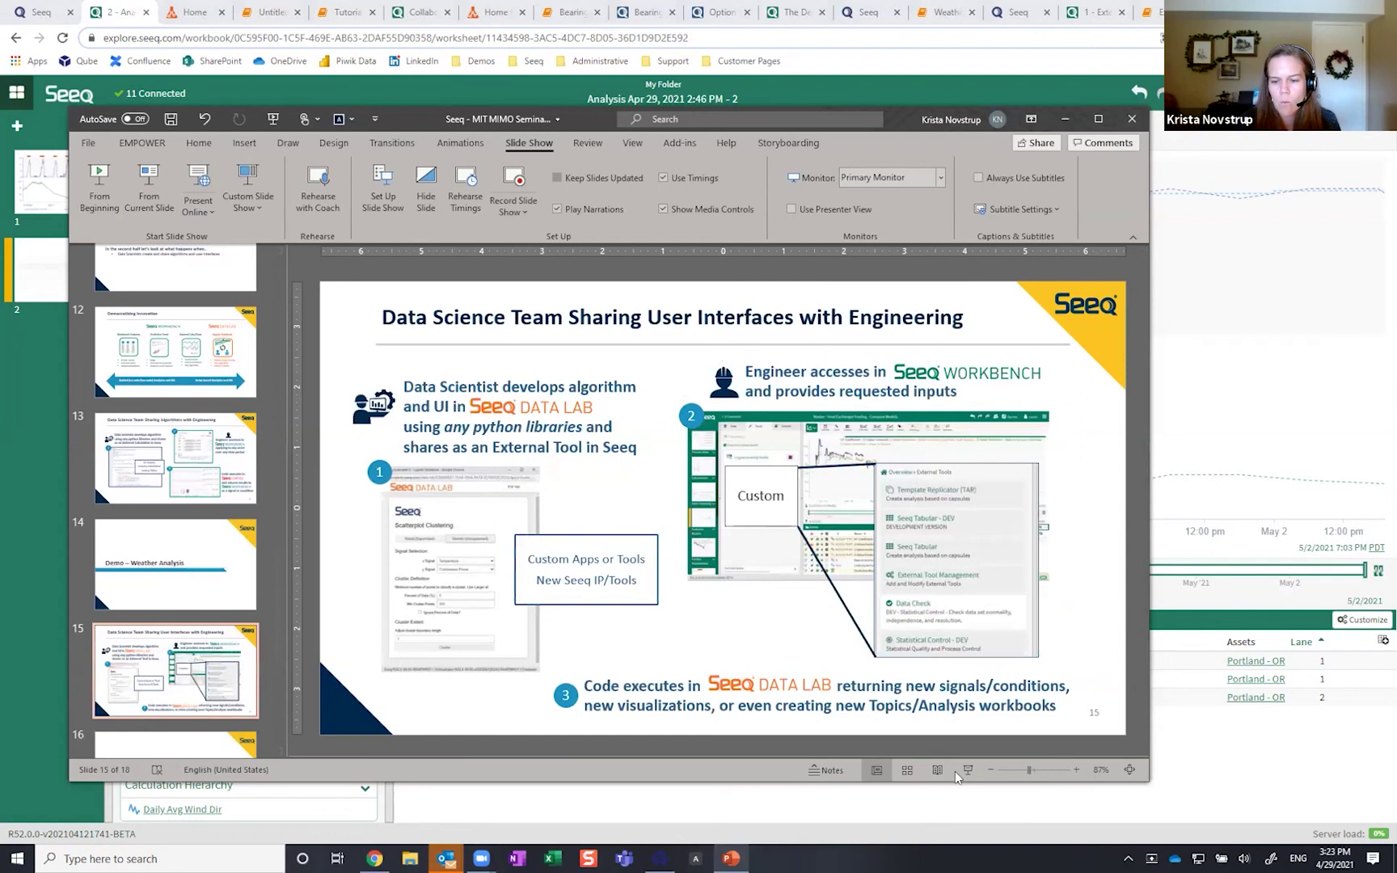
click(963, 775)
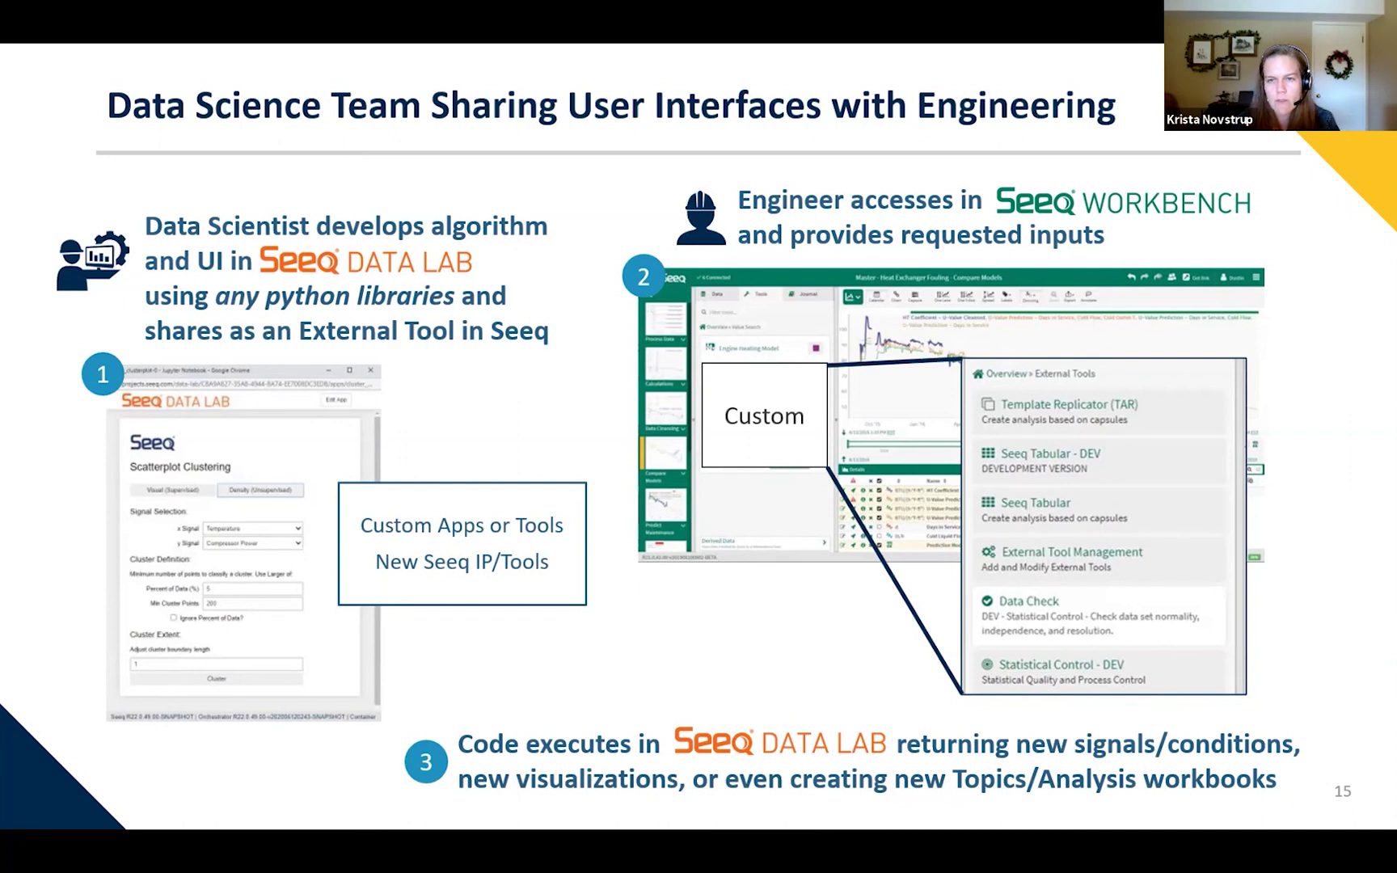
key(Escape)
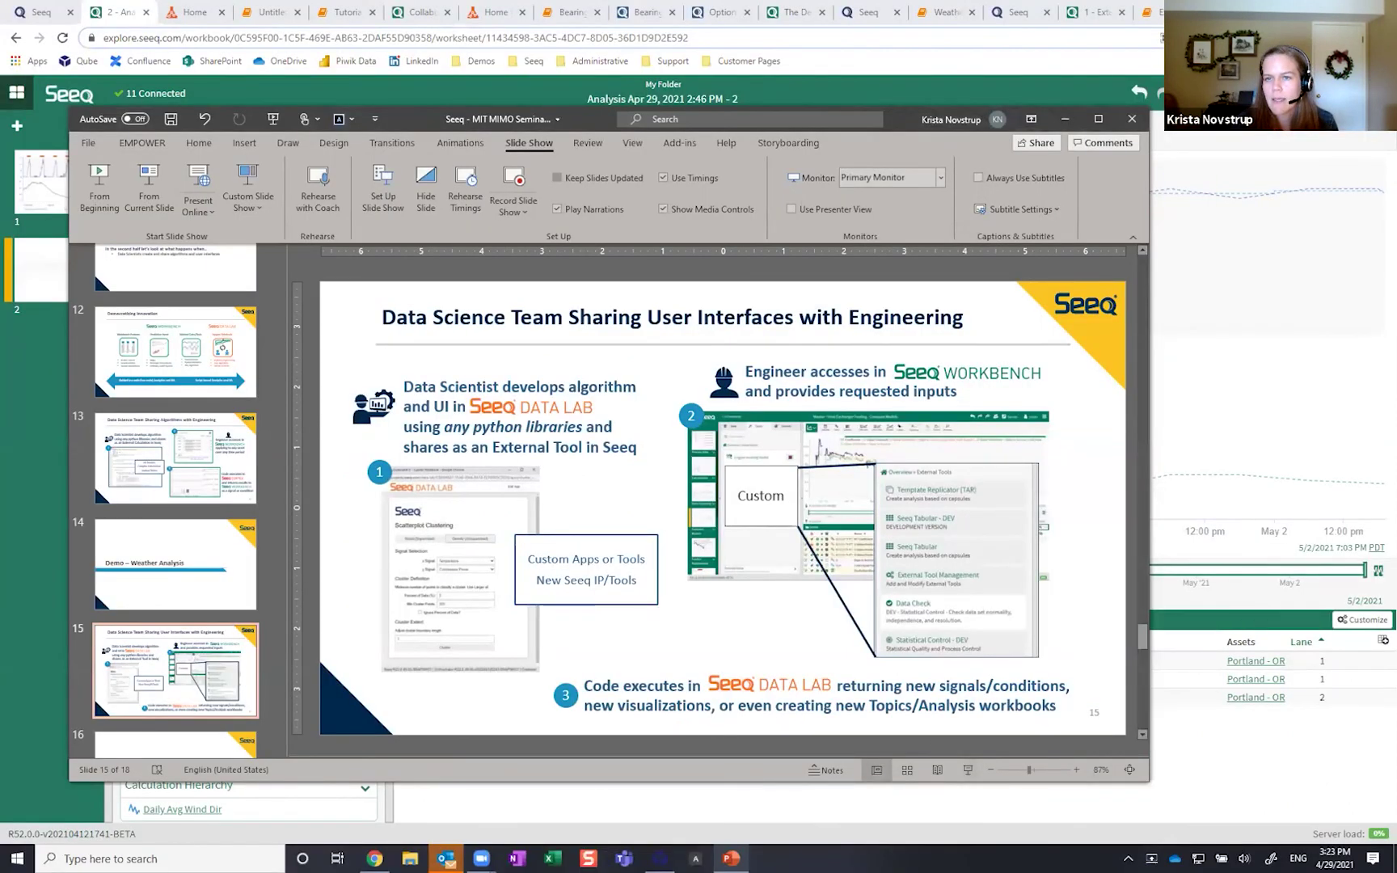
Step: Switch to the External Tool Demo analysis in Seeq Workbench and set its display range duration to 7 days
key(alt+Tab)
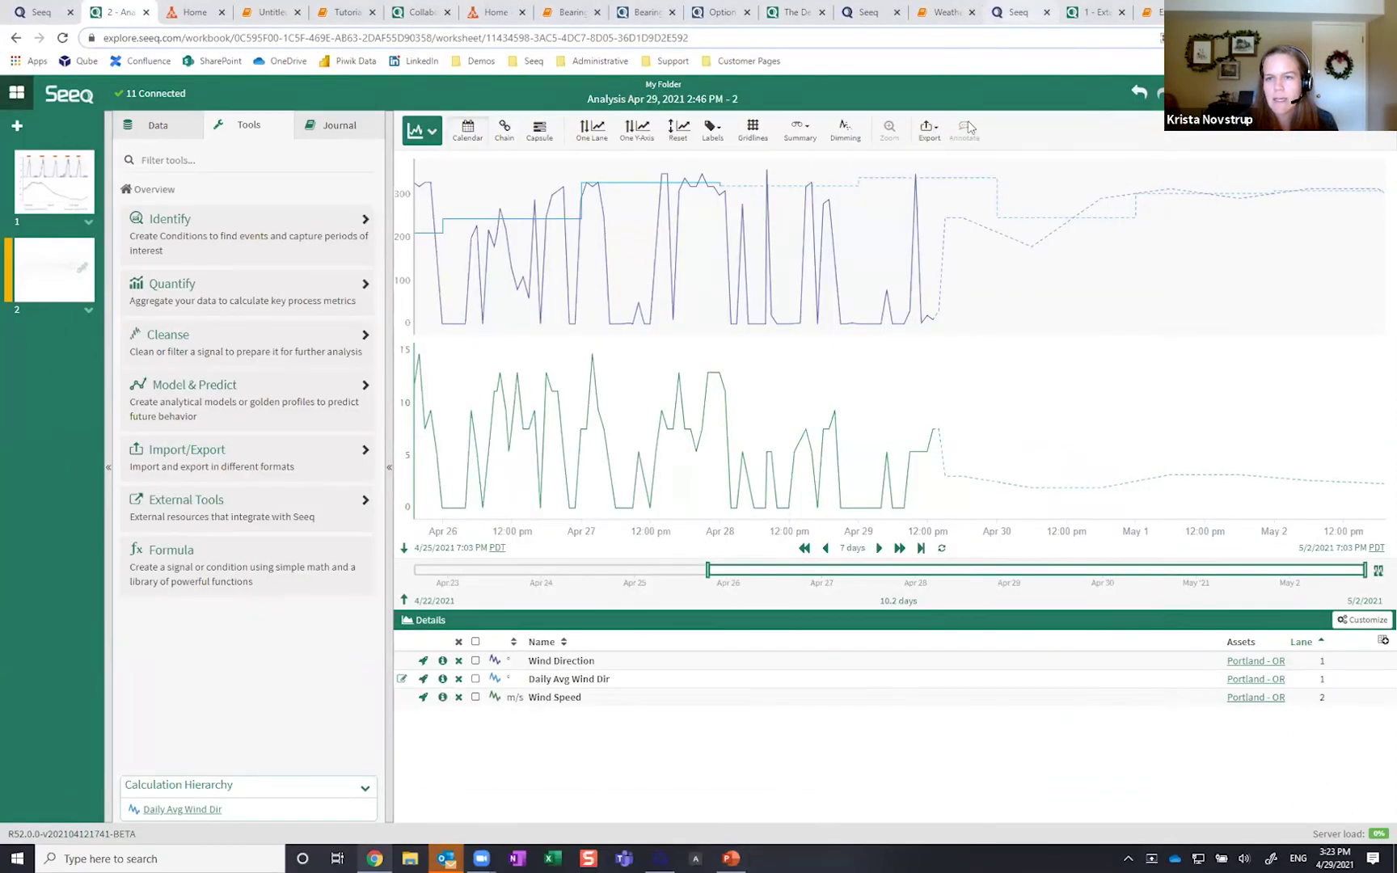
click(1093, 12)
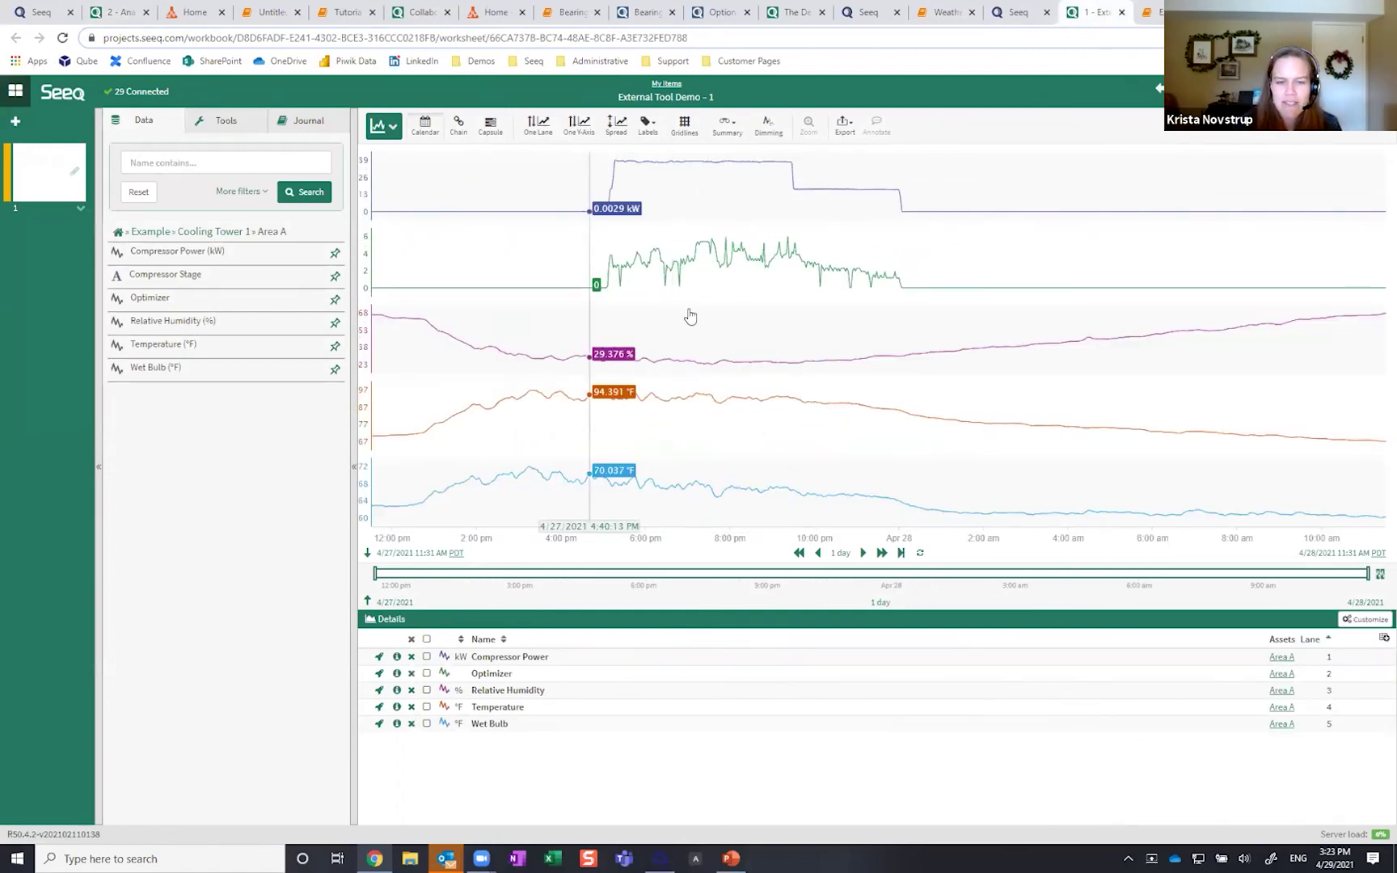
click(839, 553)
text(7 days)
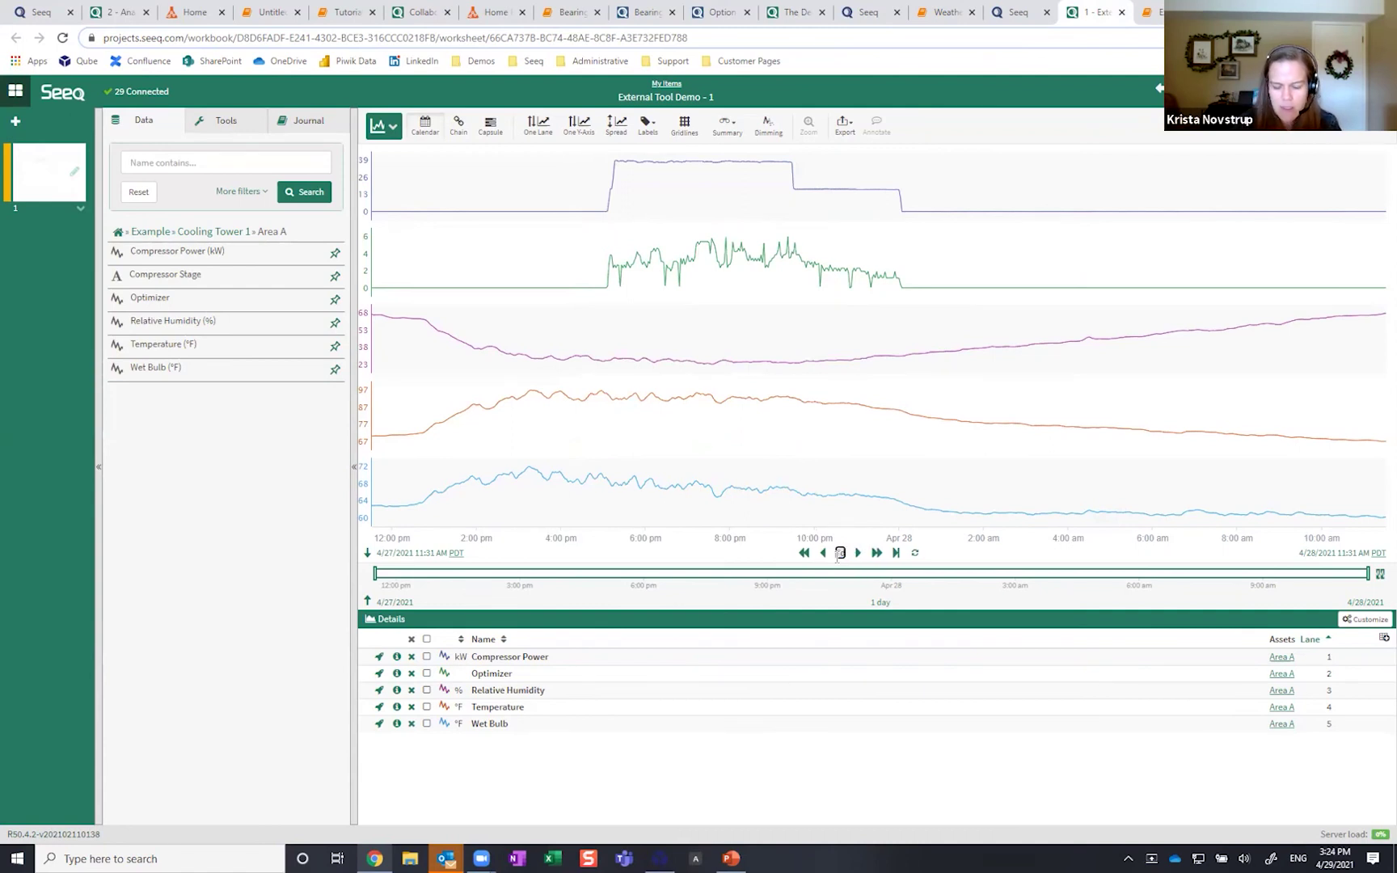
key(Return)
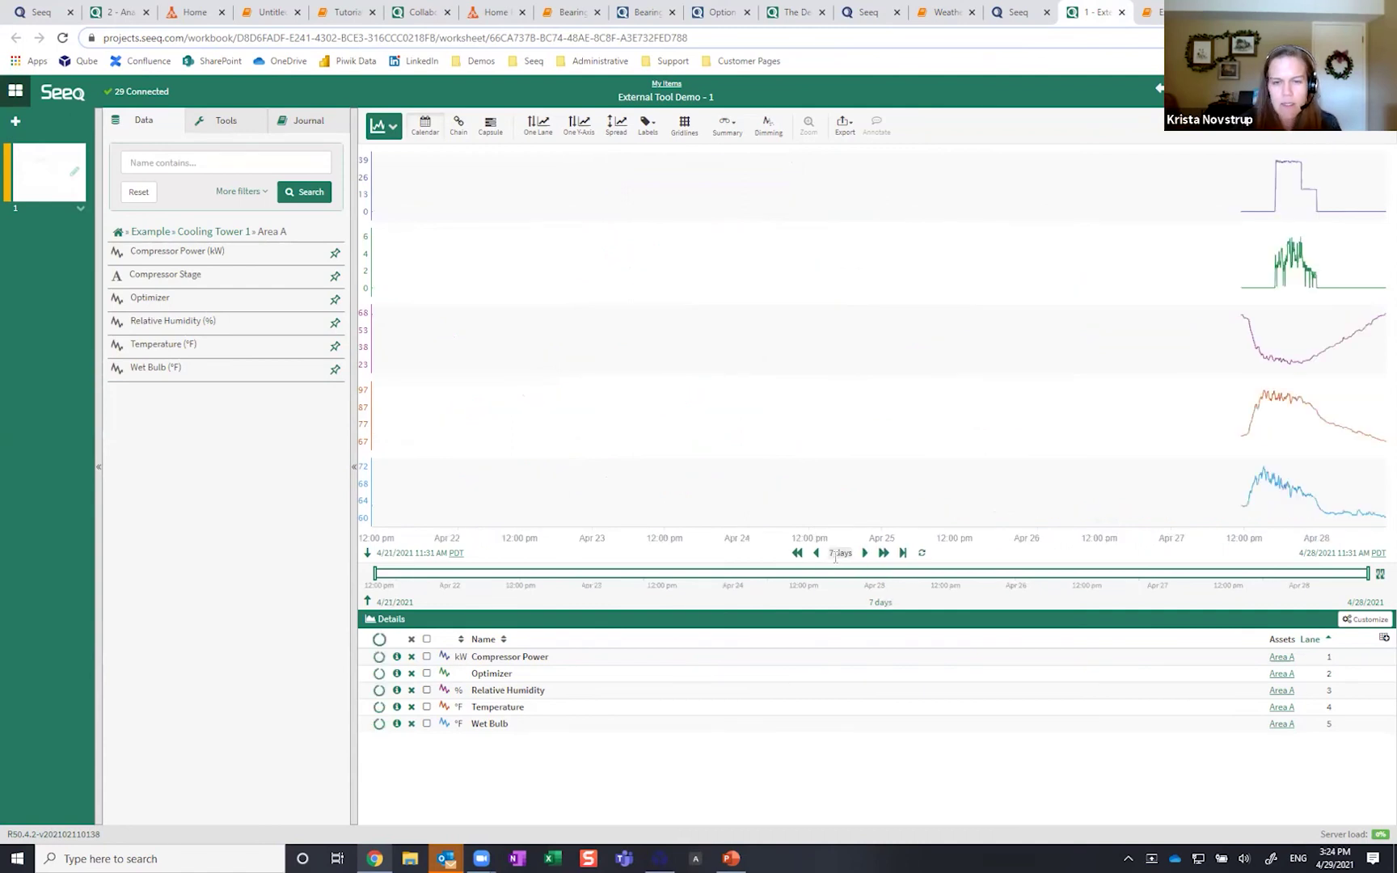
Step: Launch the Correlation Analysis external tool for the cooling tower signals and set its output values to Time Shifts
click(234, 132)
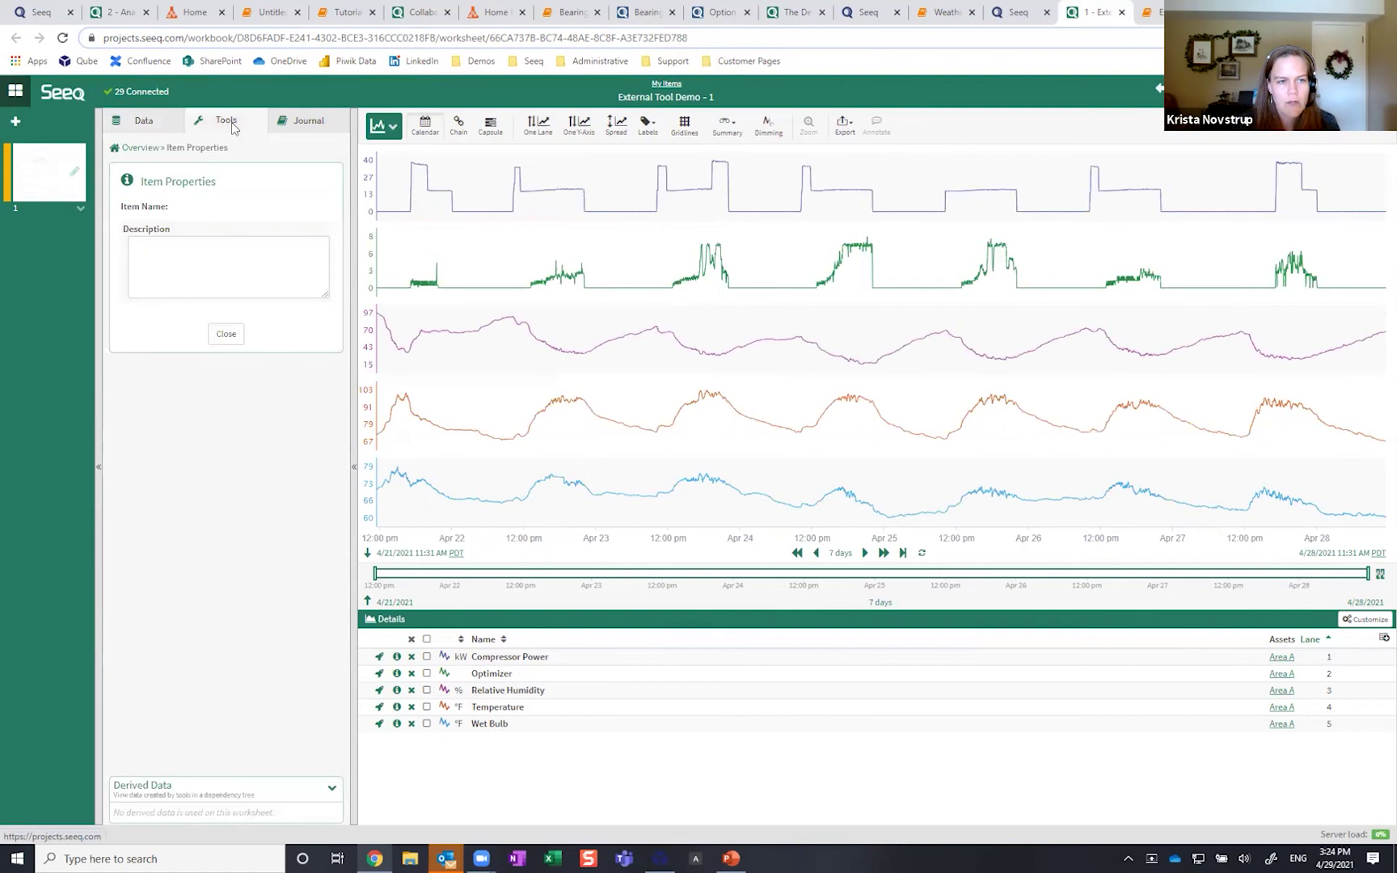
click(225, 343)
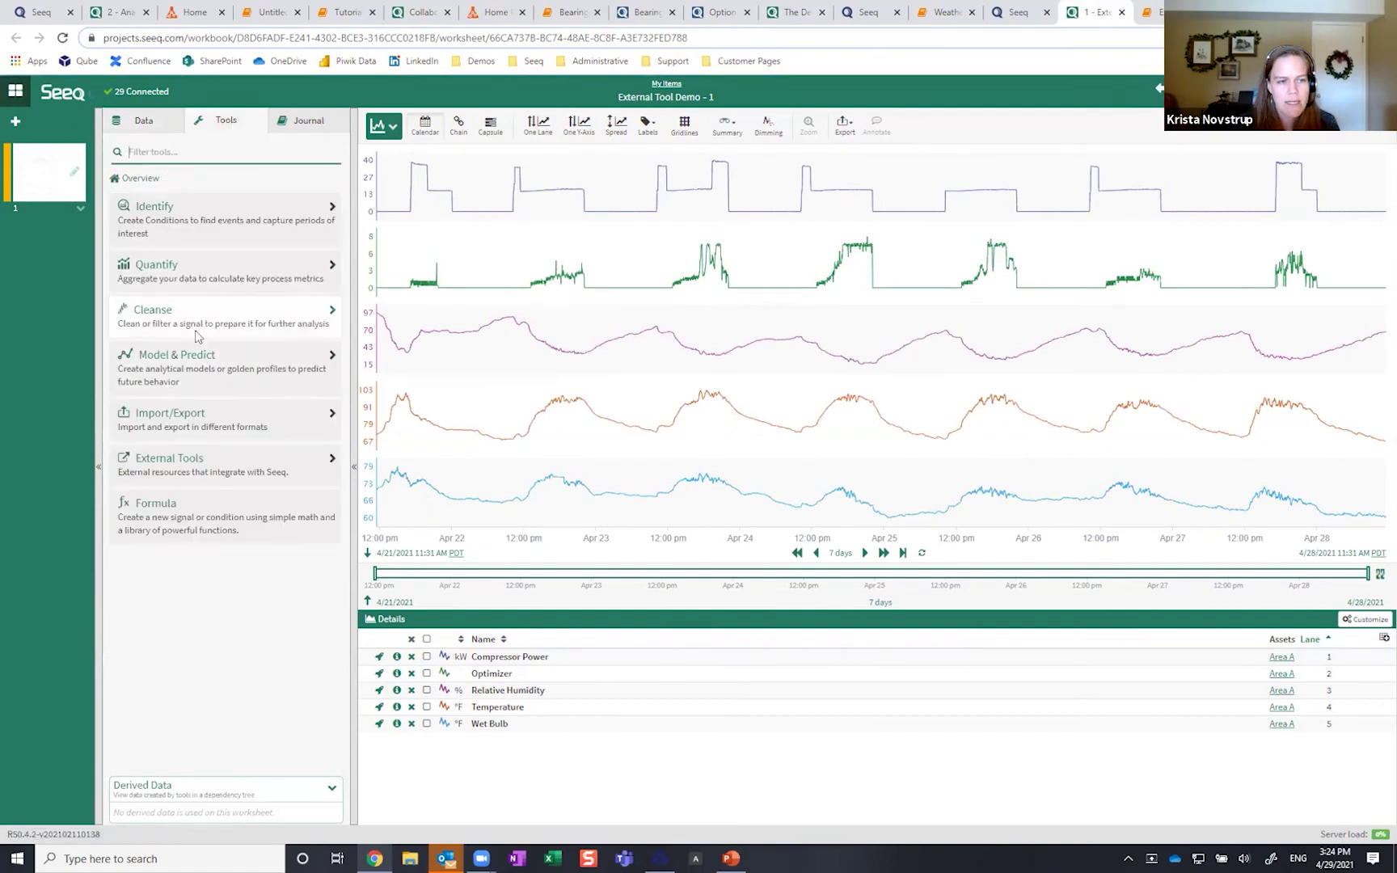
click(160, 480)
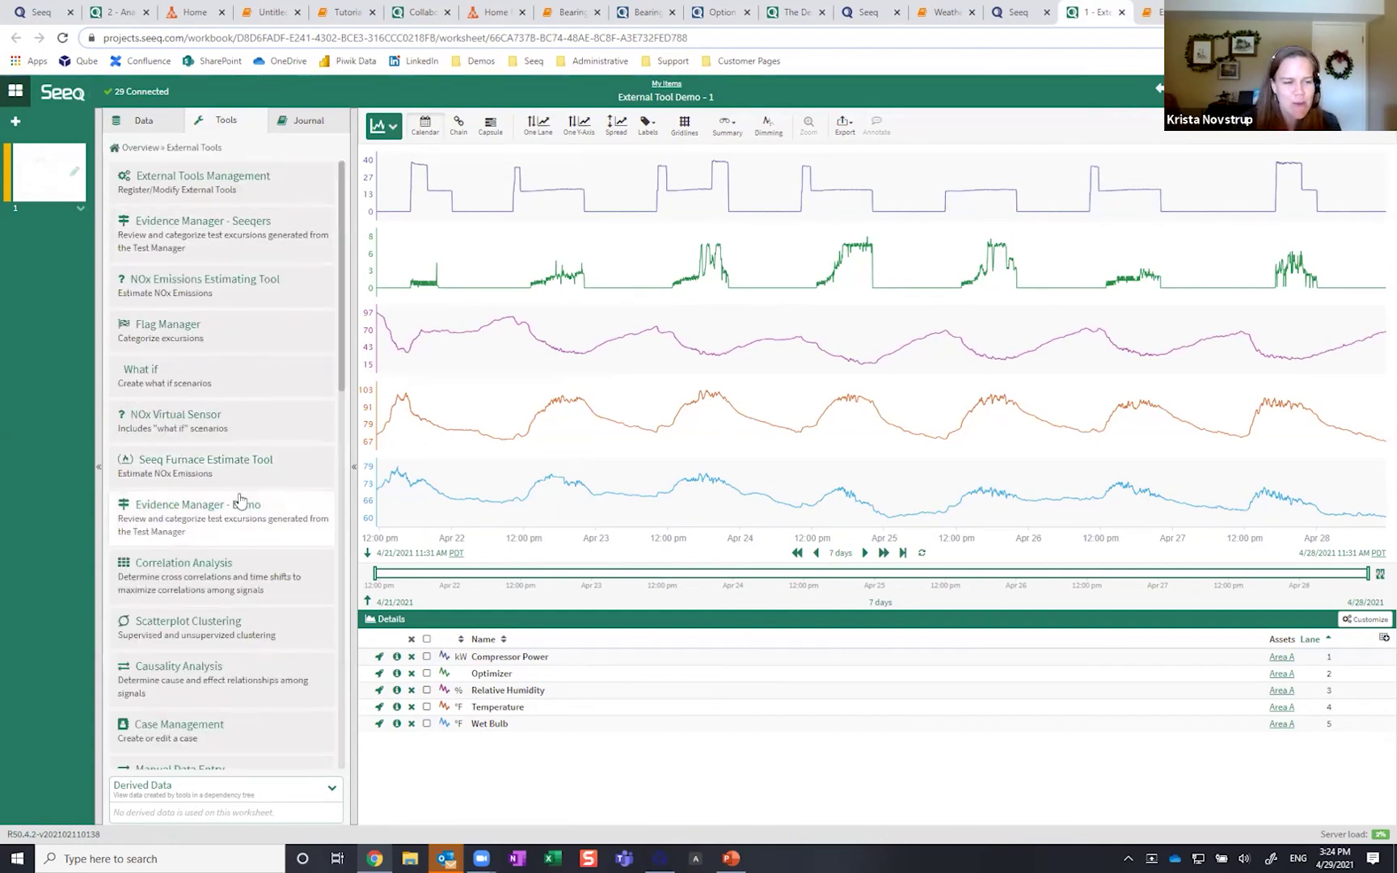
scroll(239, 499, down, 1)
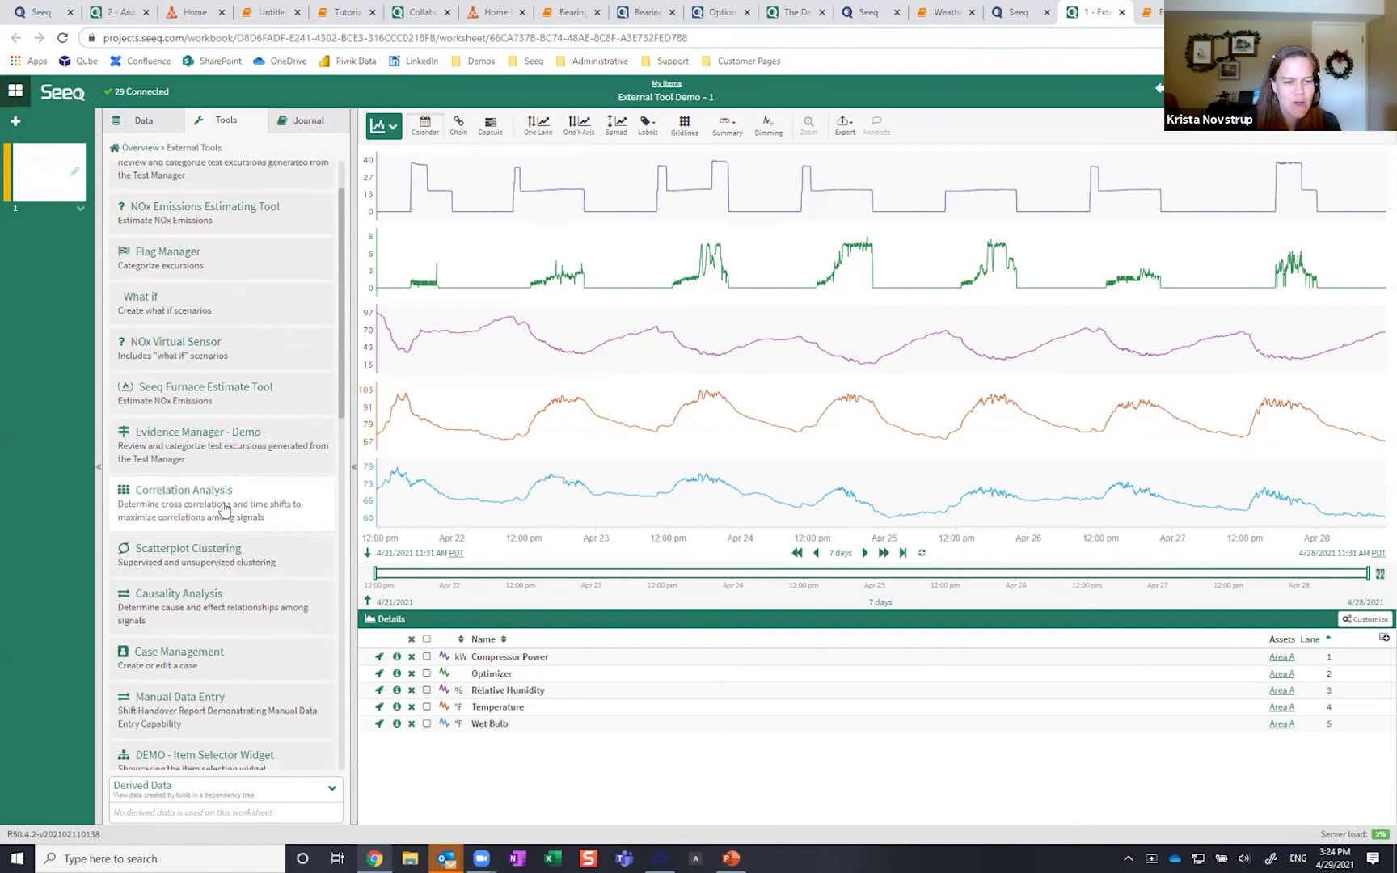
click(224, 508)
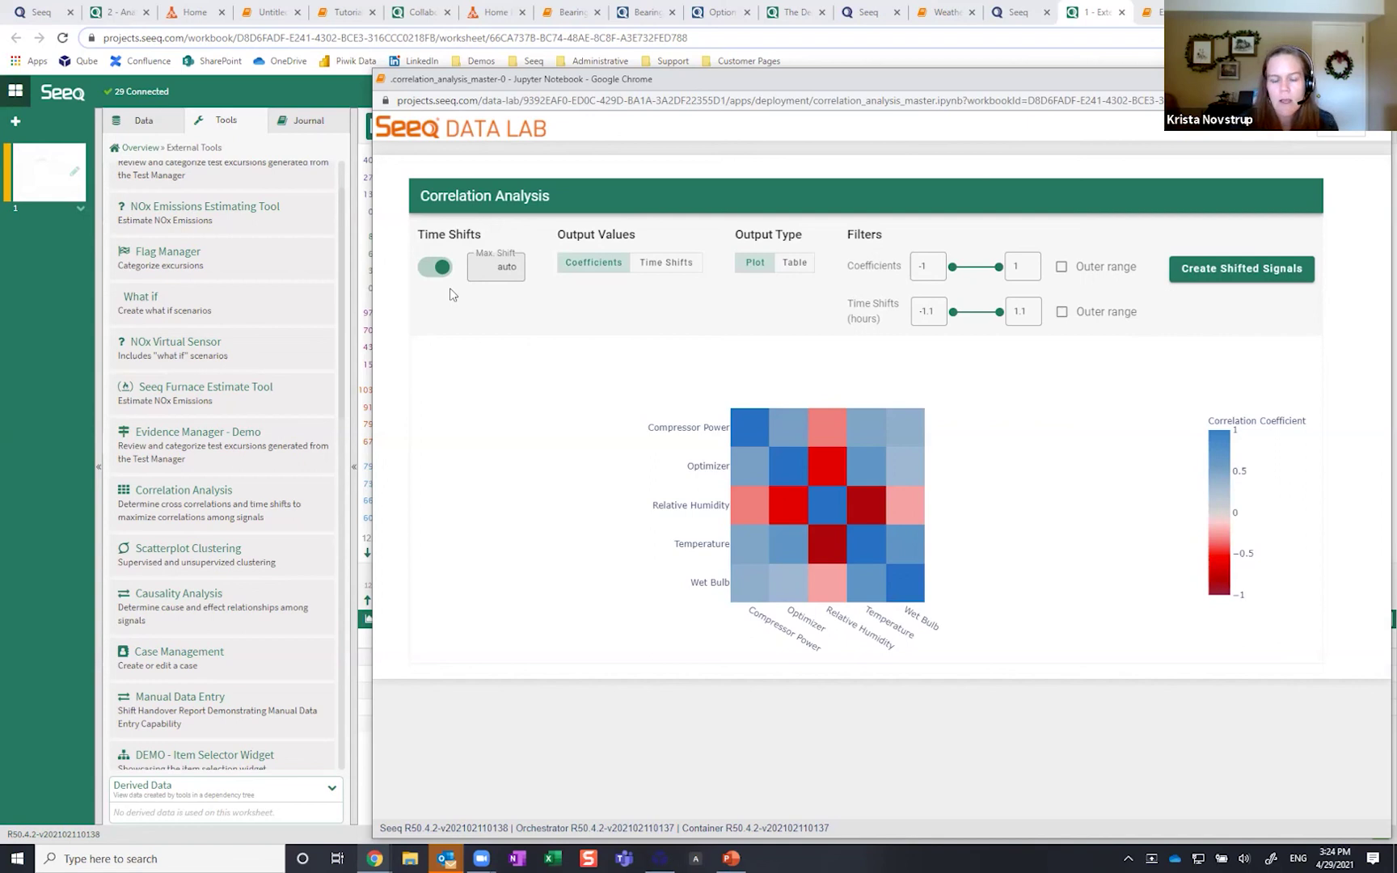
click(678, 273)
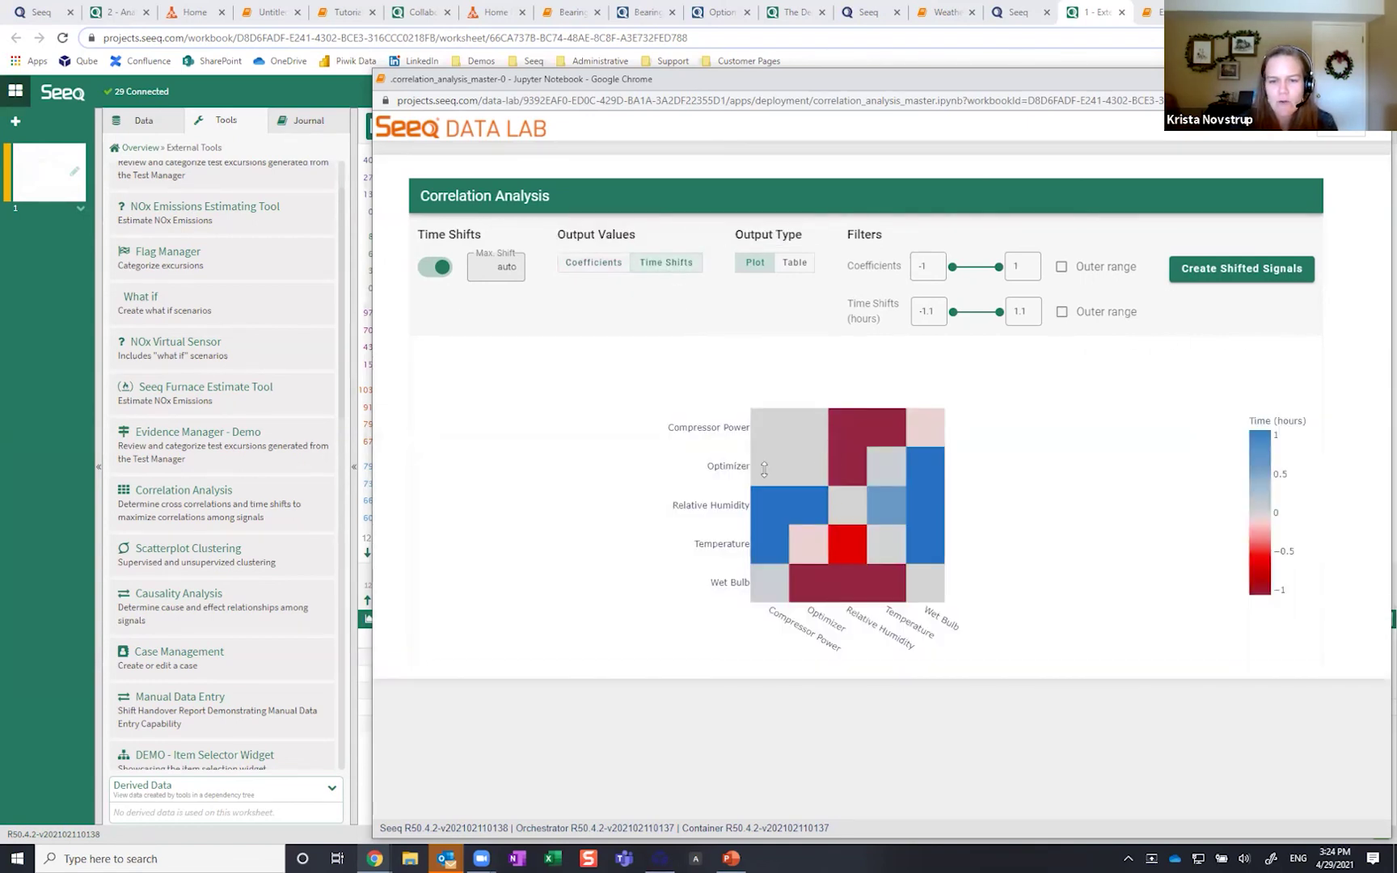
Step: Inspect the time-shift heatmap, set the output values to Coefficients and review them as a table and as a plot
mouse_move(808, 425)
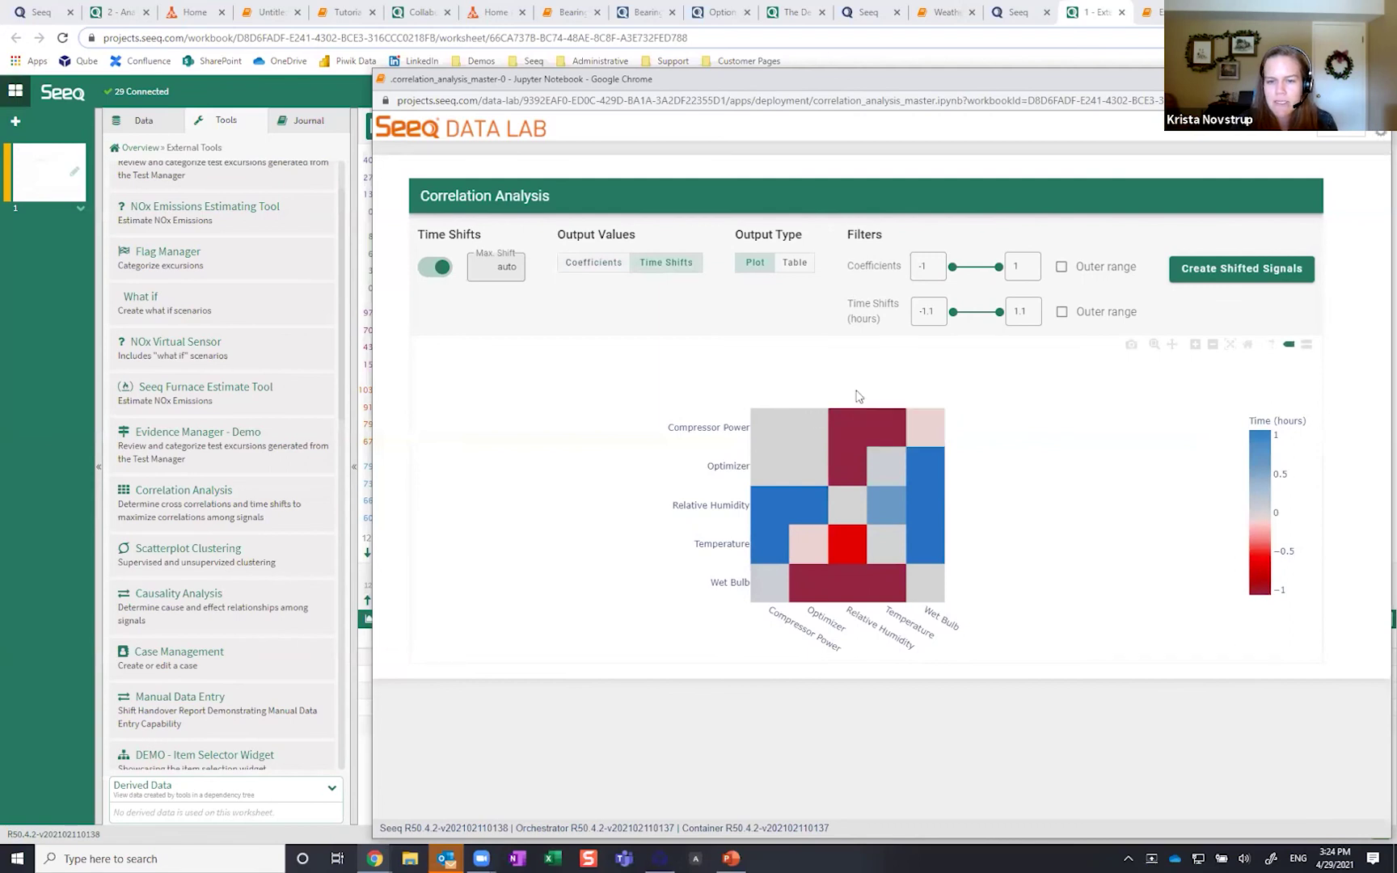
mouse_move(849, 447)
mouse_move(847, 411)
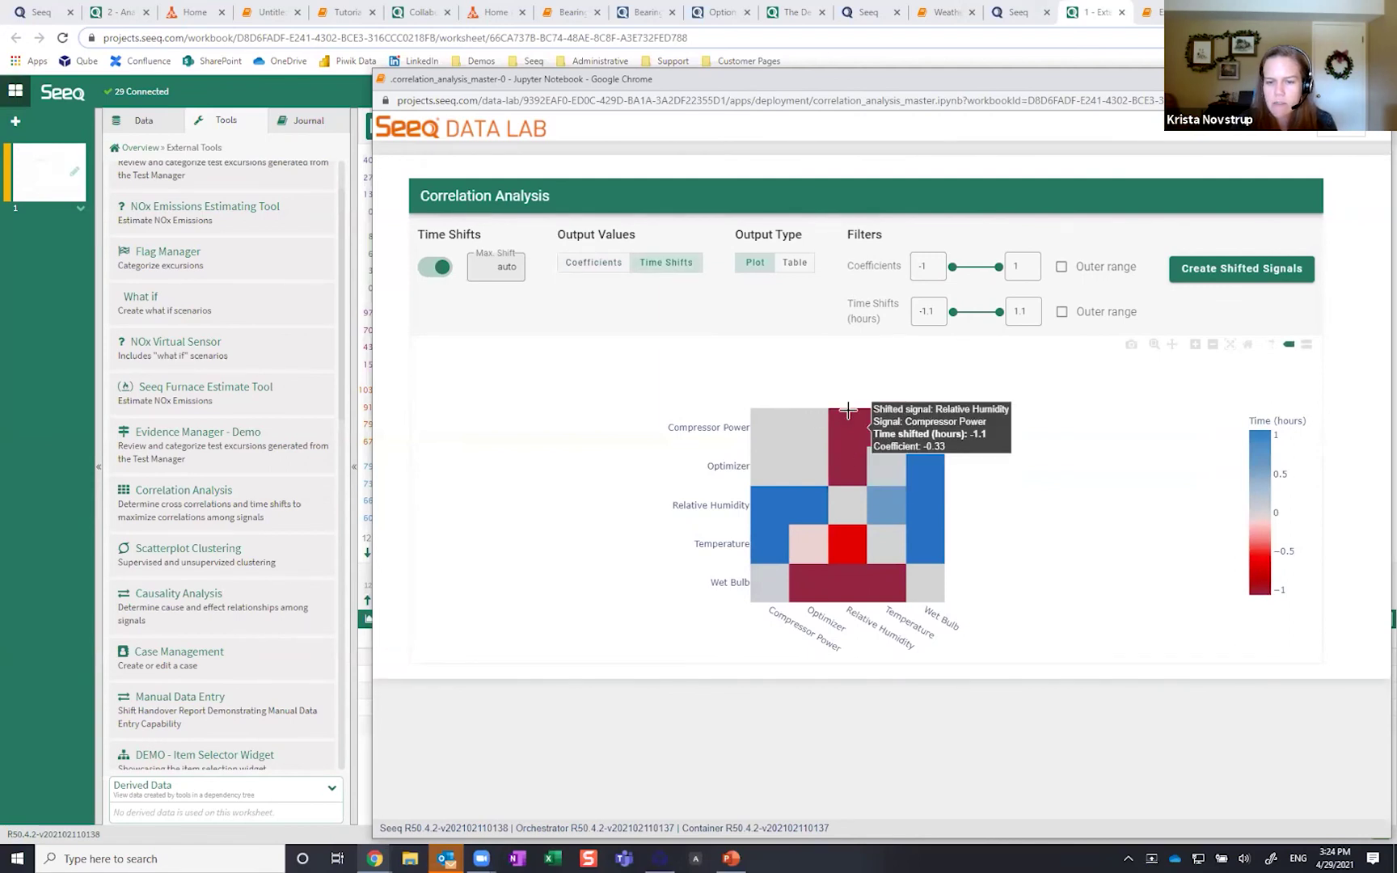
click(592, 267)
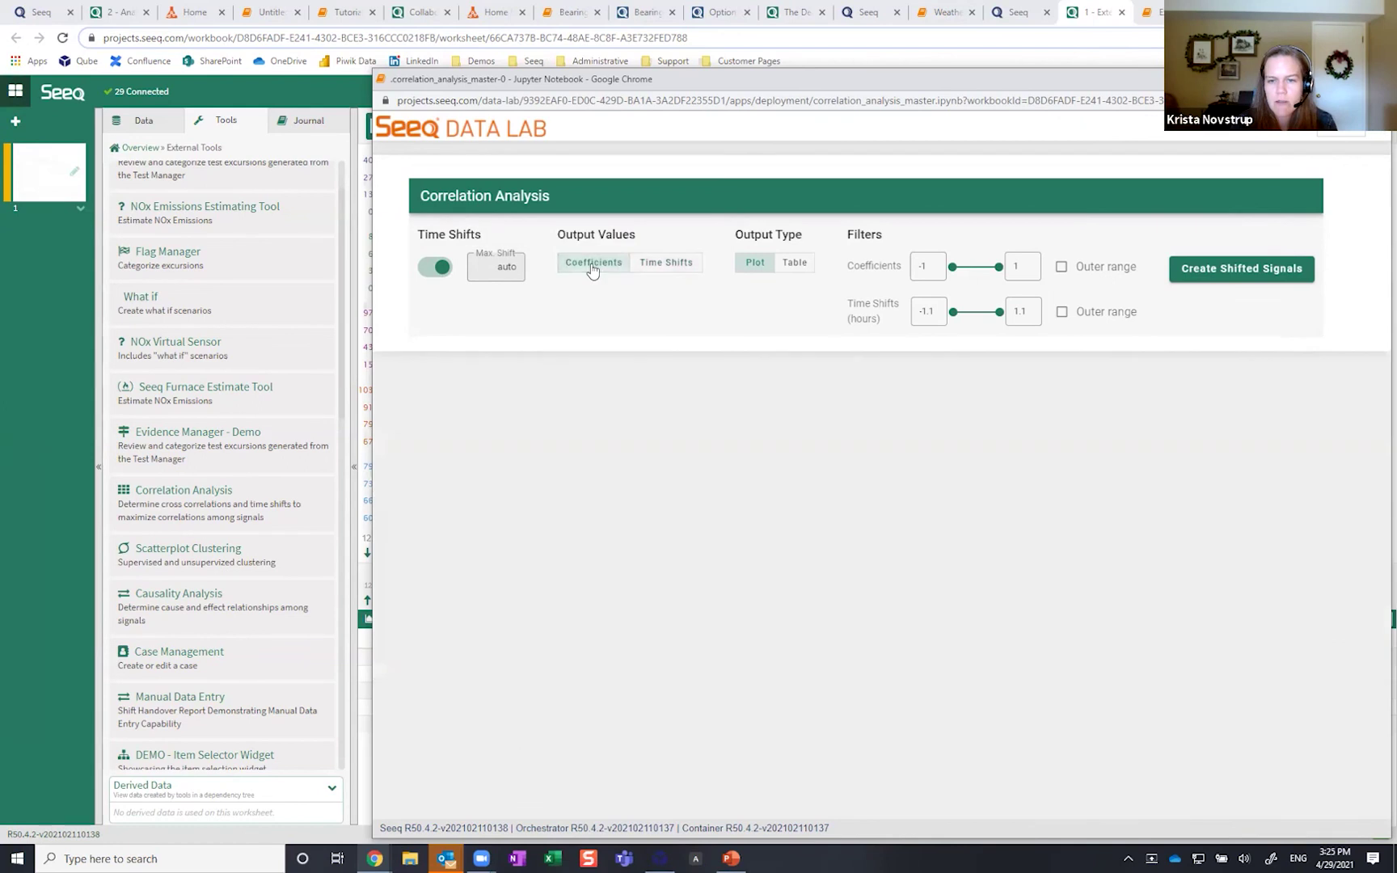
click(795, 261)
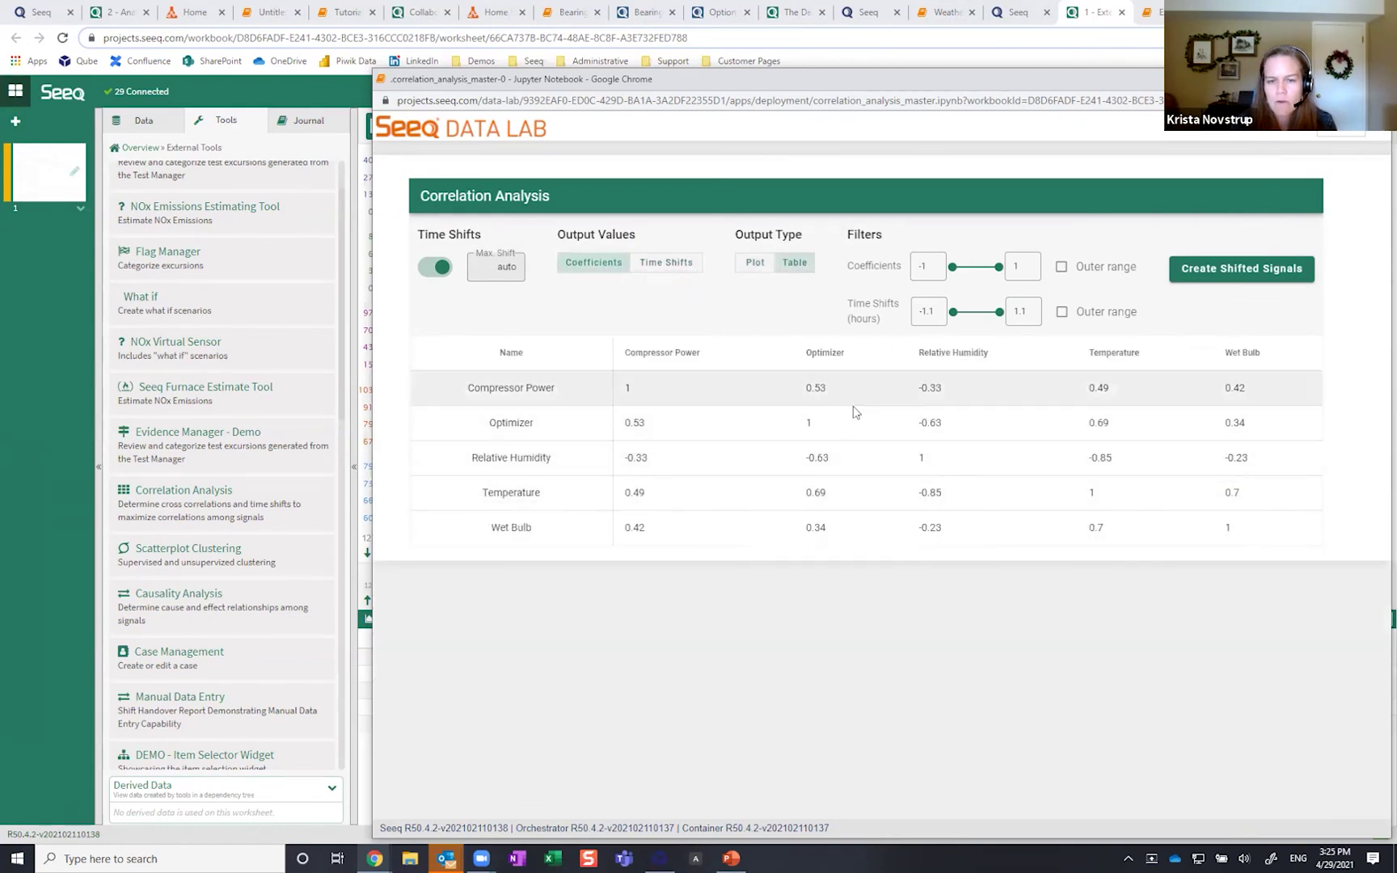
click(753, 267)
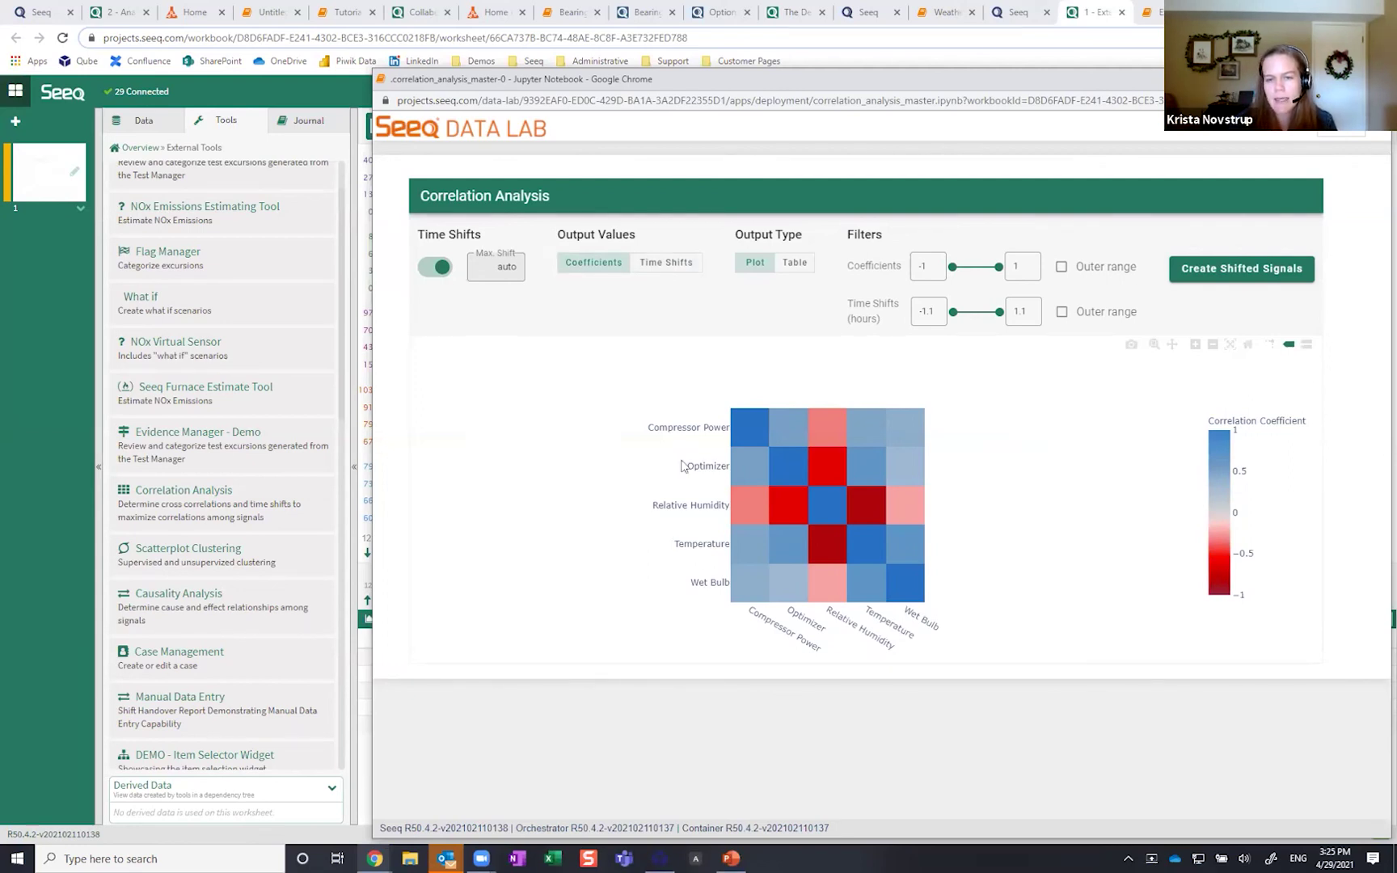
mouse_move(871, 554)
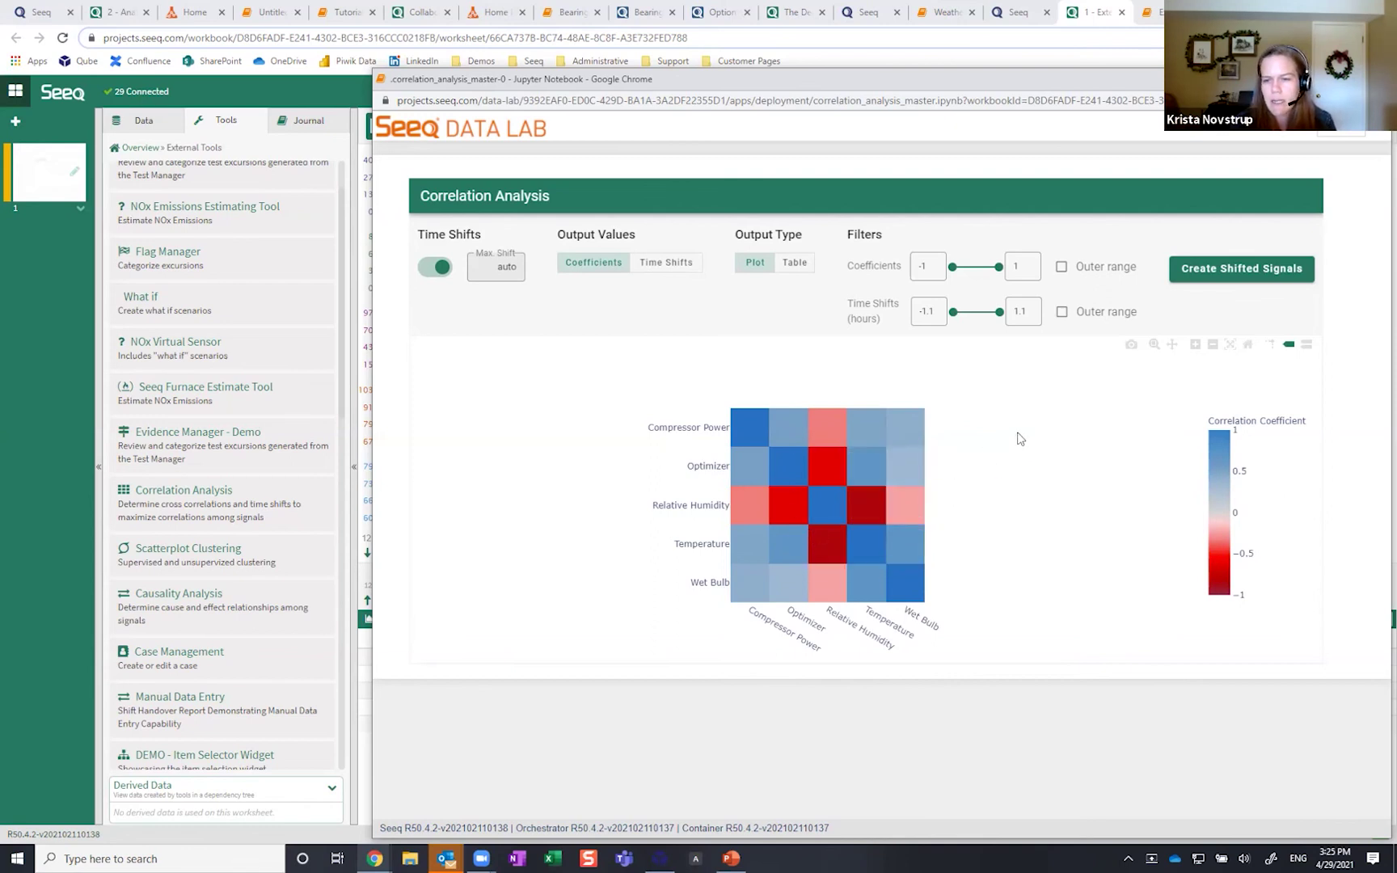
Step: Create shifted signals with Temperature as the target signal and close the Correlation Analysis window
click(1229, 275)
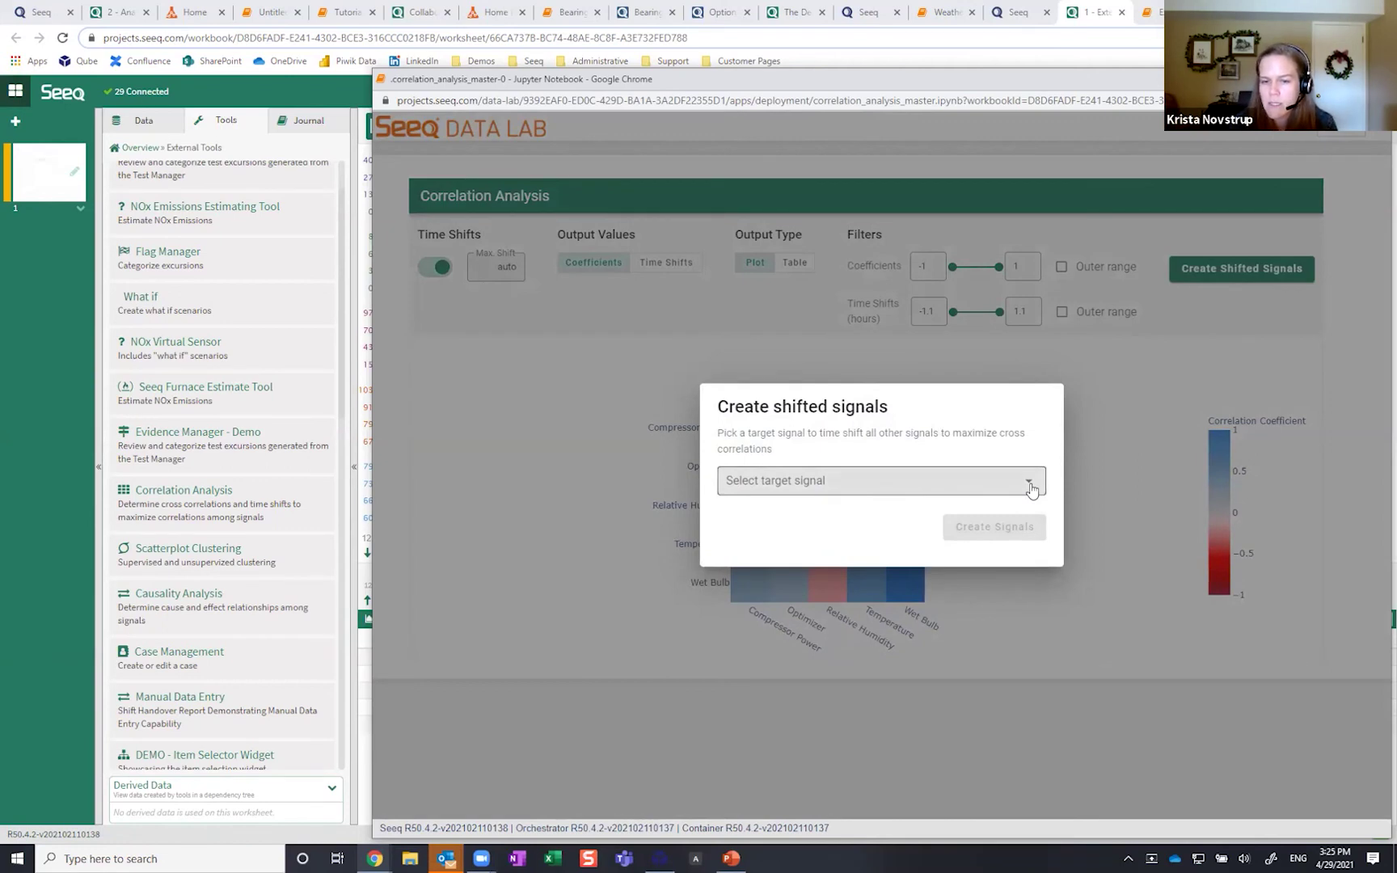
click(1030, 485)
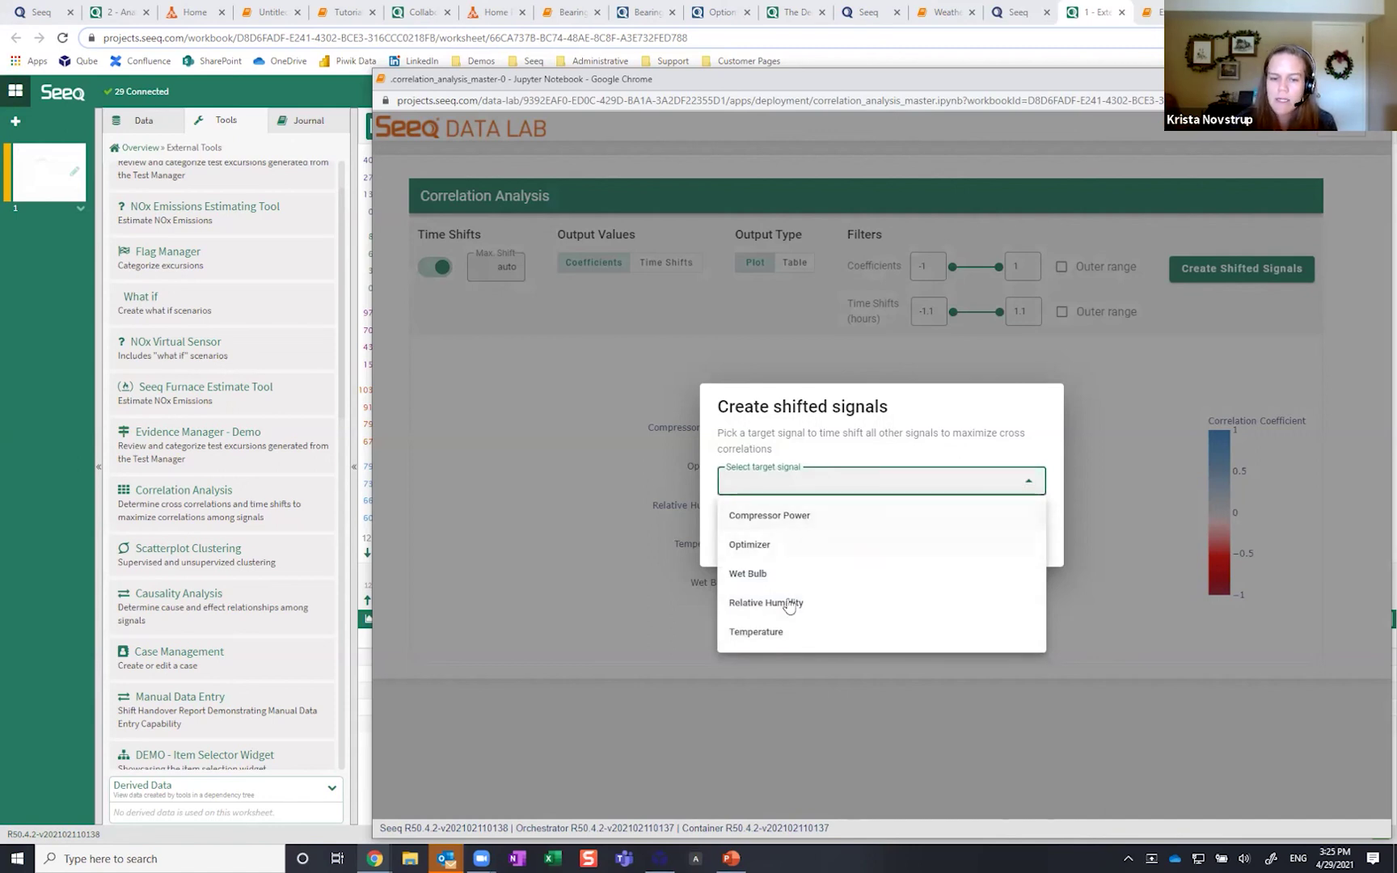
click(784, 634)
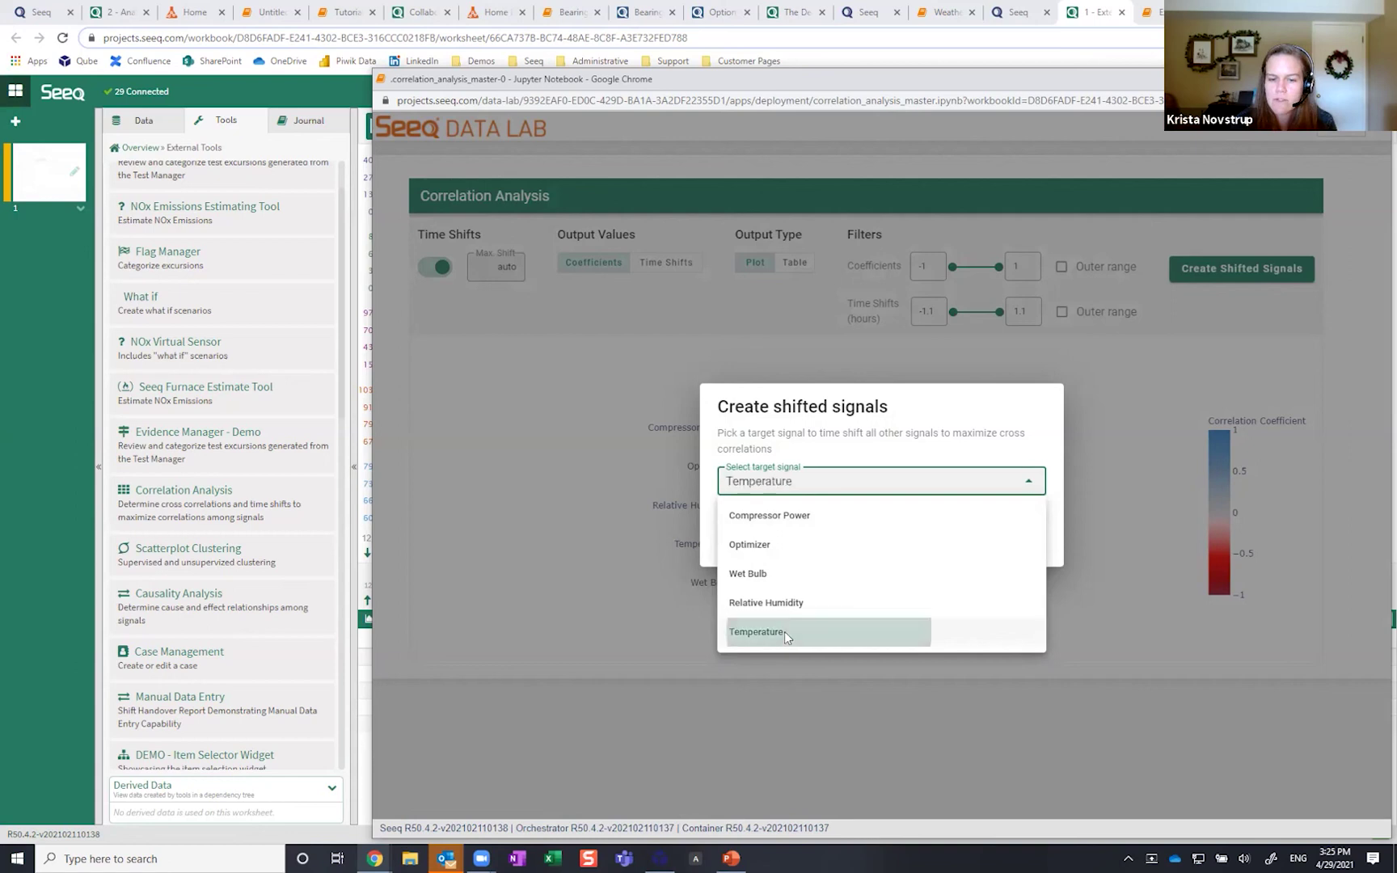
click(994, 529)
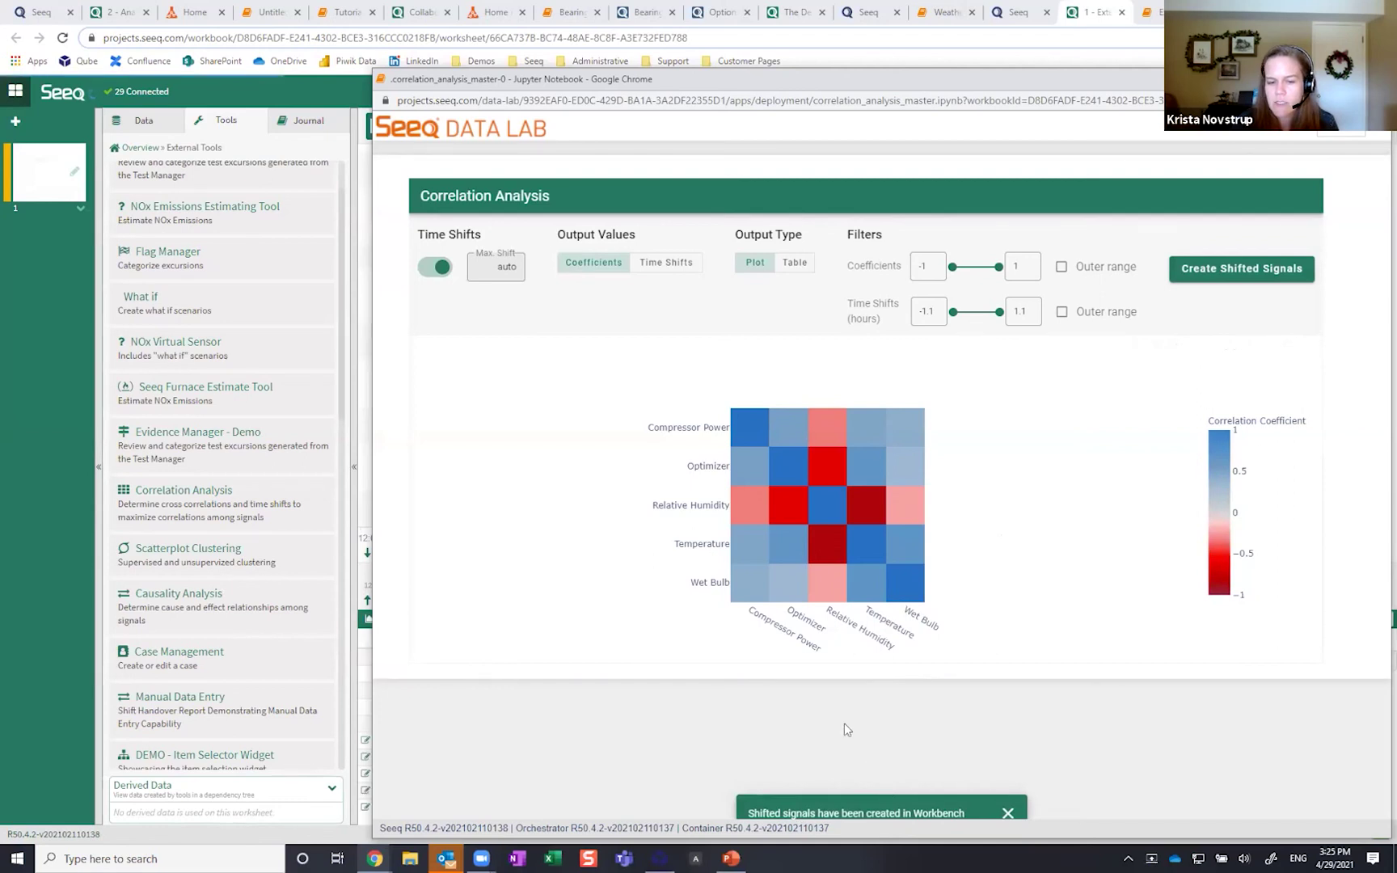
click(1378, 78)
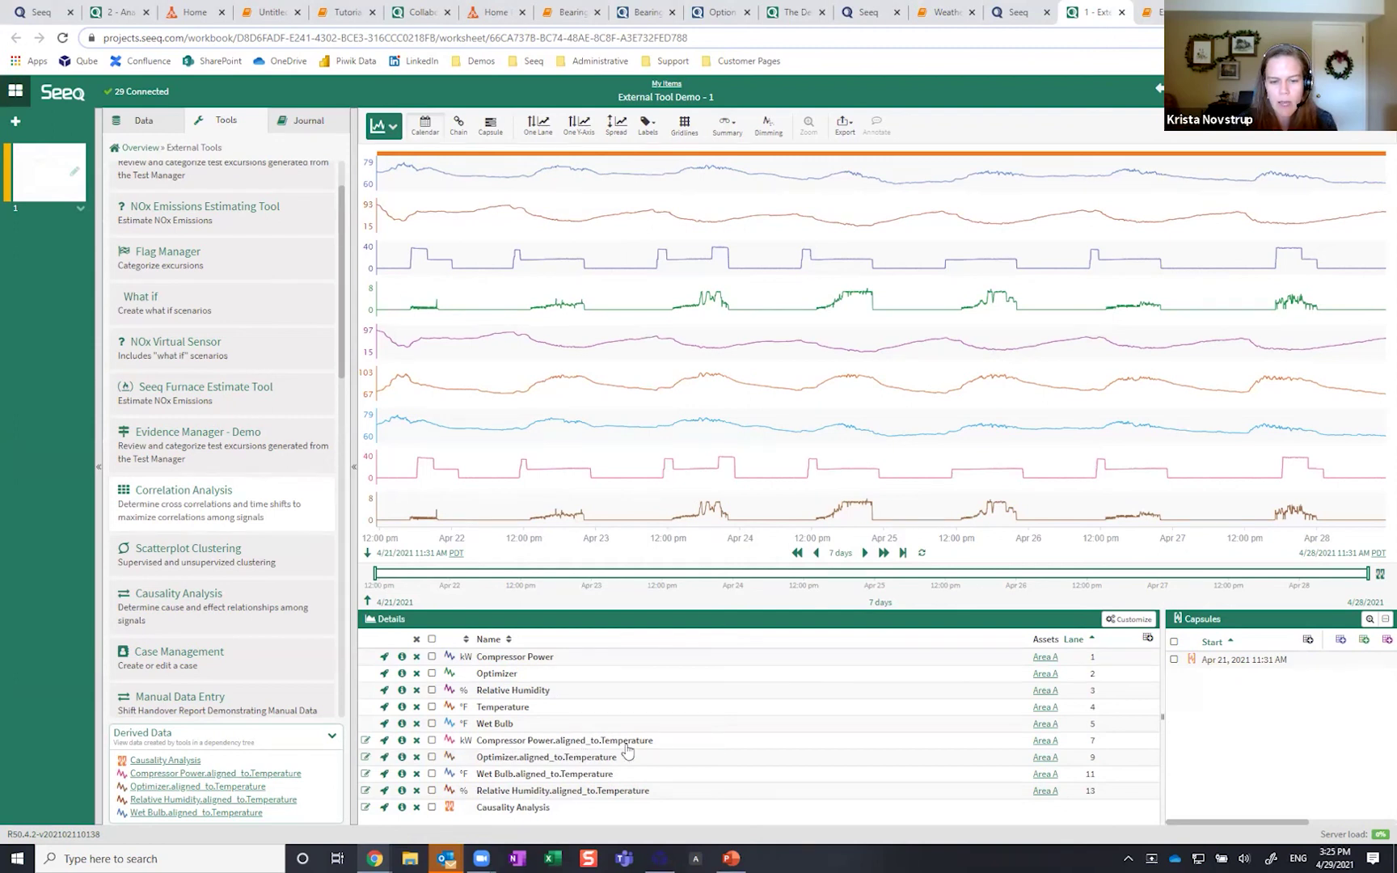
Step: Review the formula of the Compressor Power.aligned_to.Temperature signal without changing it, and browse the list of external tools
click(366, 741)
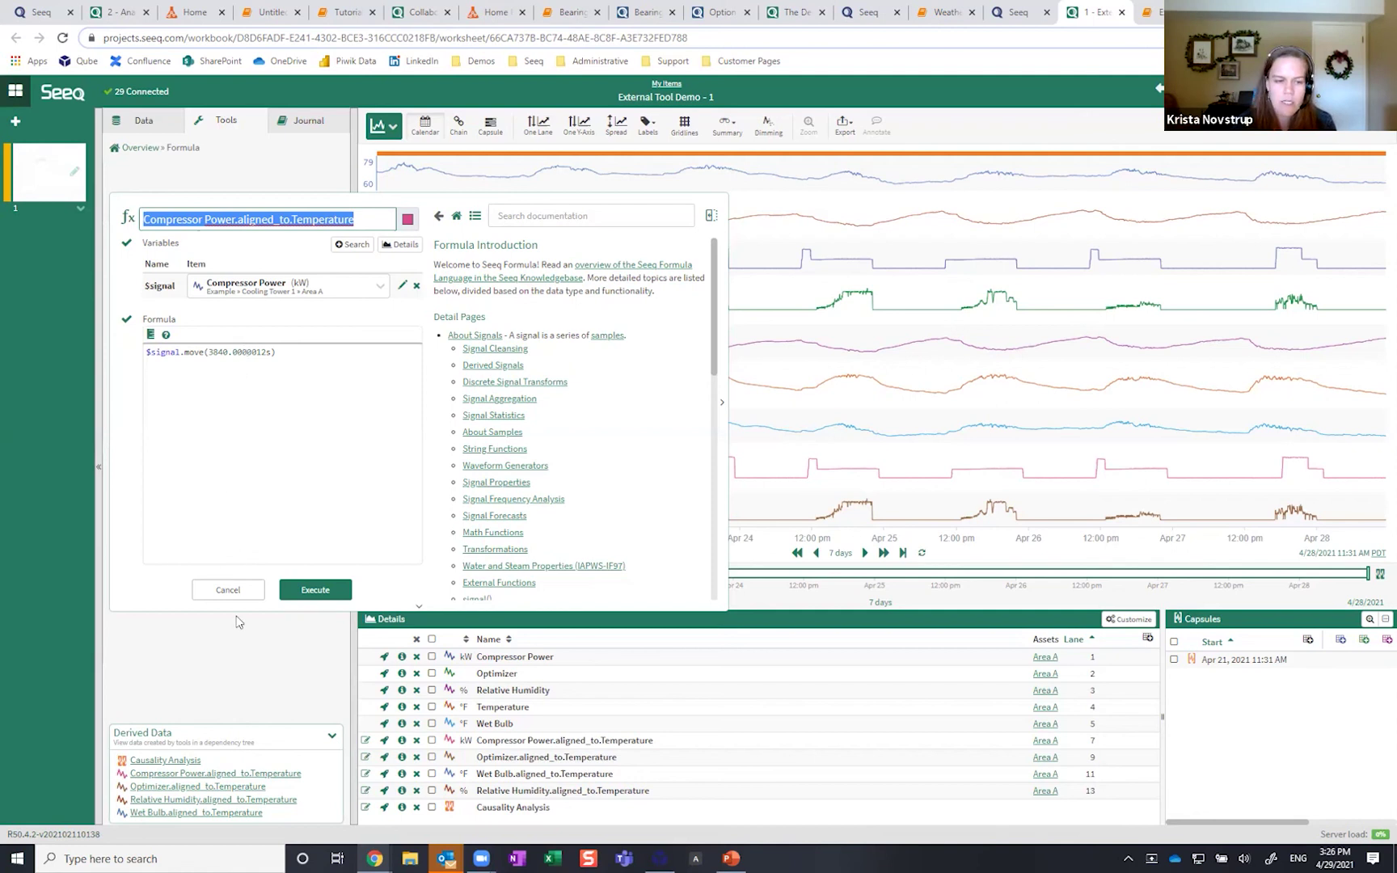
click(228, 590)
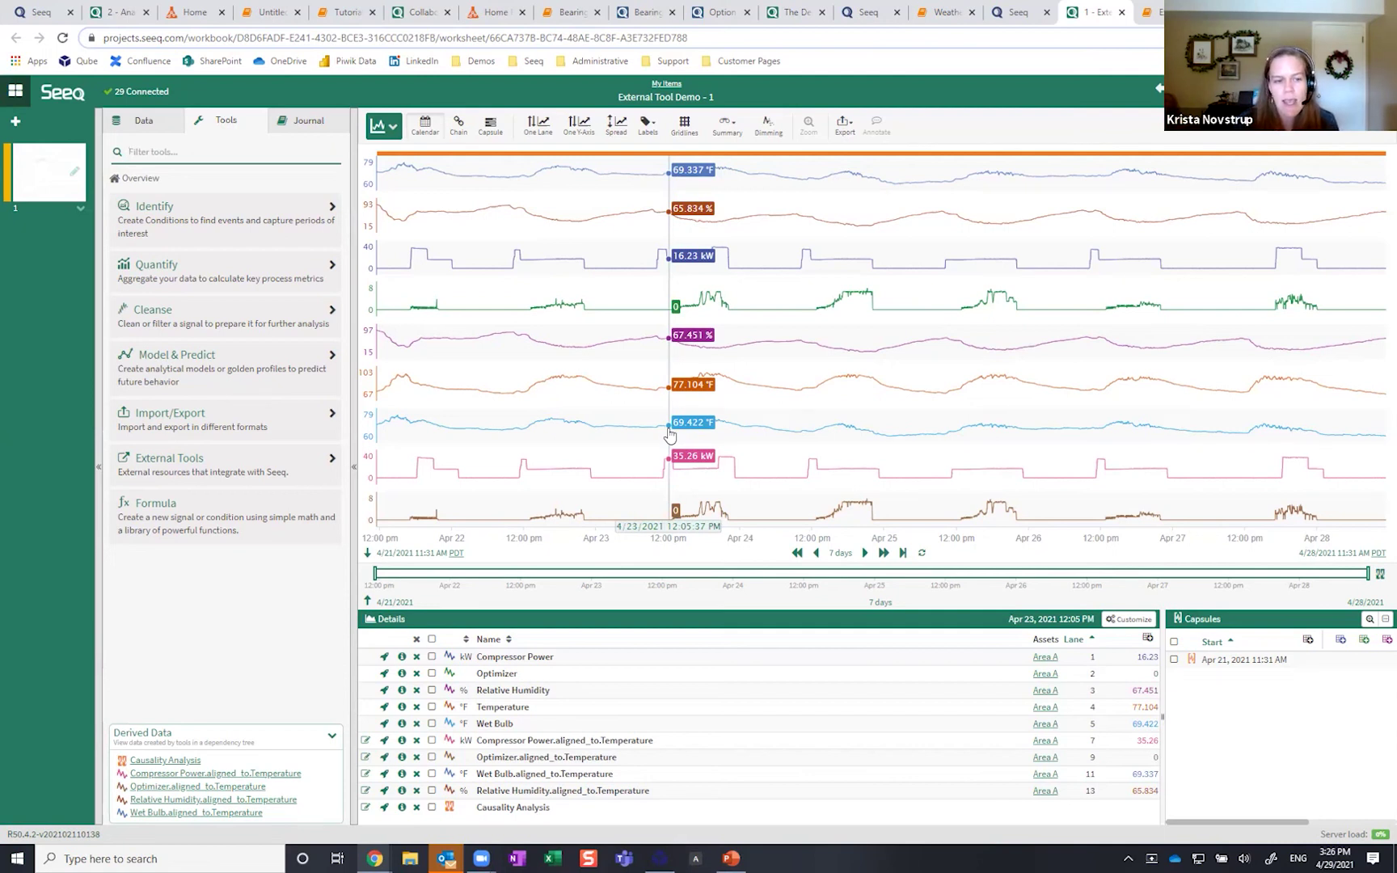
click(295, 464)
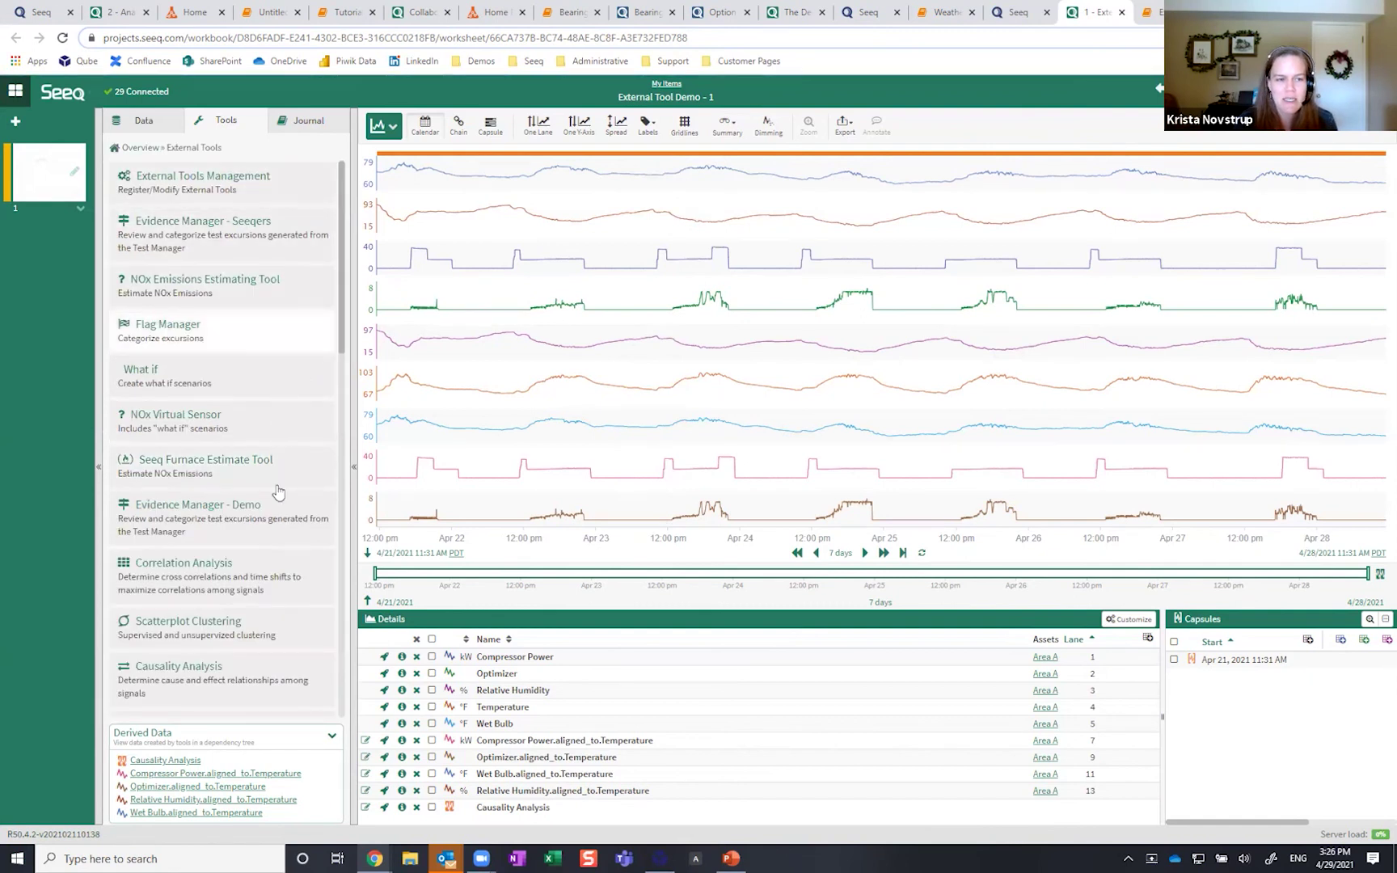
scroll(273, 558, down, 4)
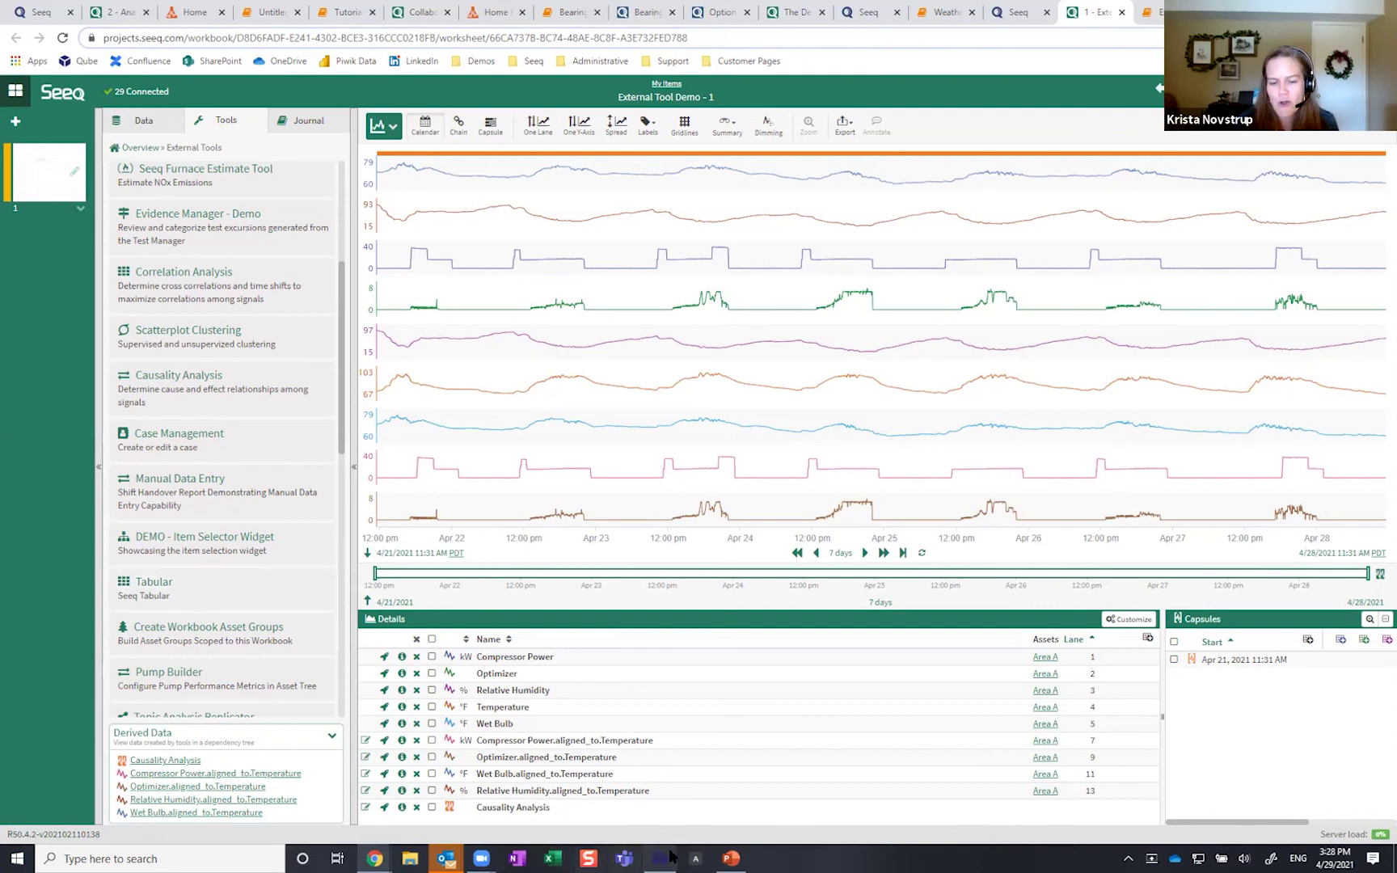
Step: Switch to the PowerPoint deck, start the slide show from slide 15 and advance to slide 17, Accelerate Operational Analytics to Drive Value
click(732, 857)
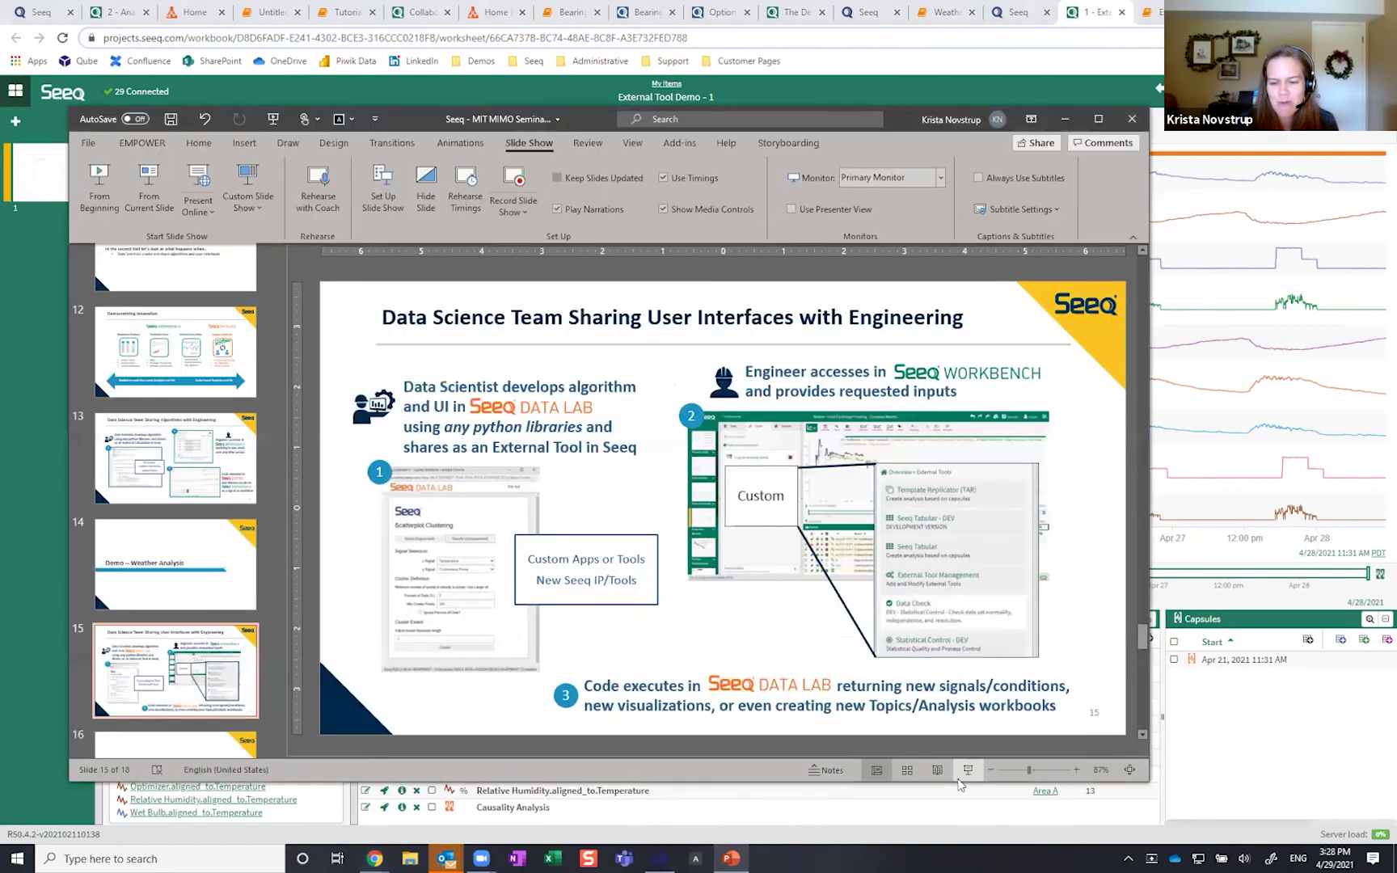
click(967, 771)
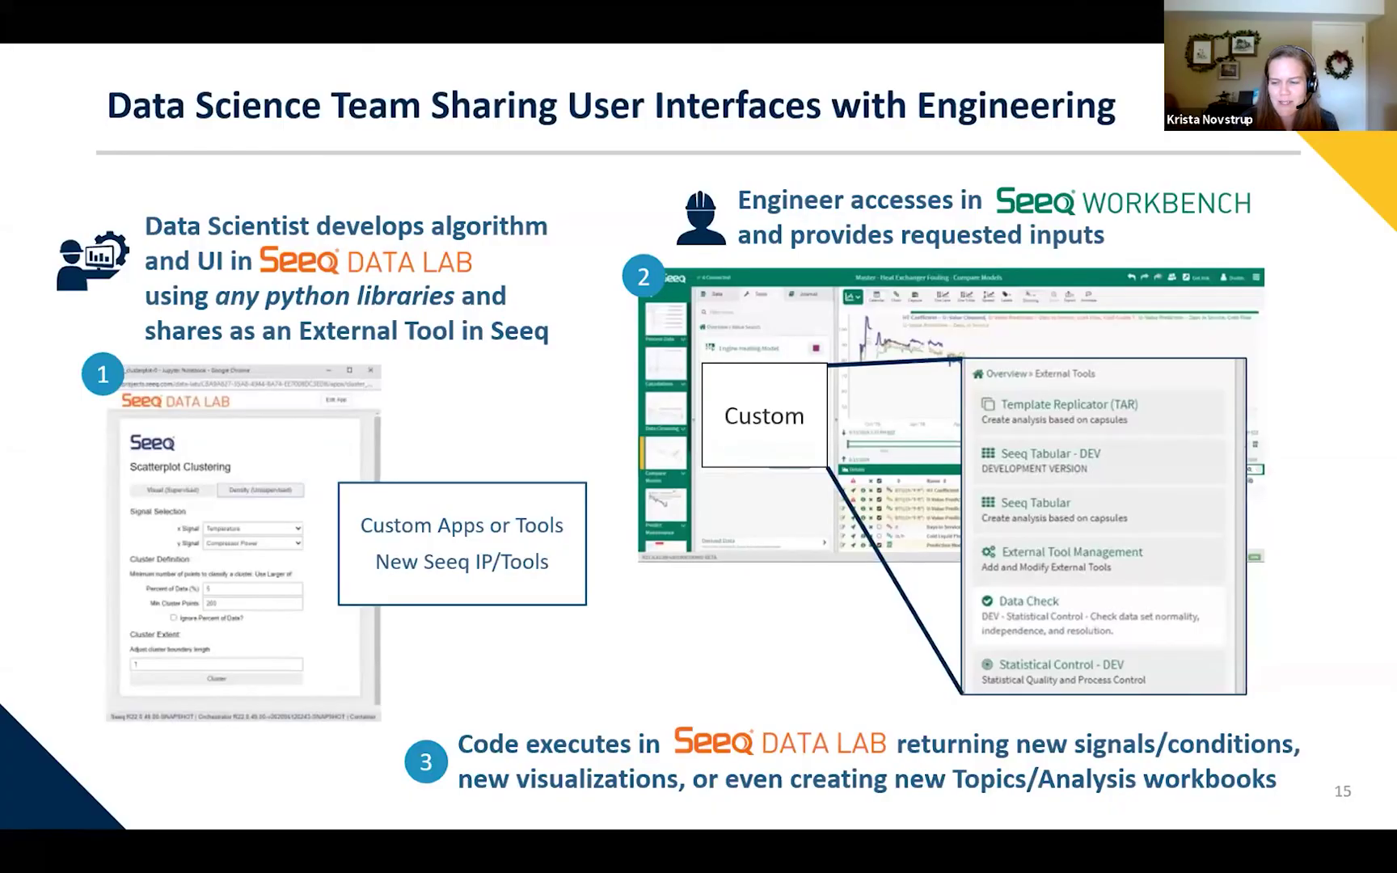
key(Right)
key(Right)
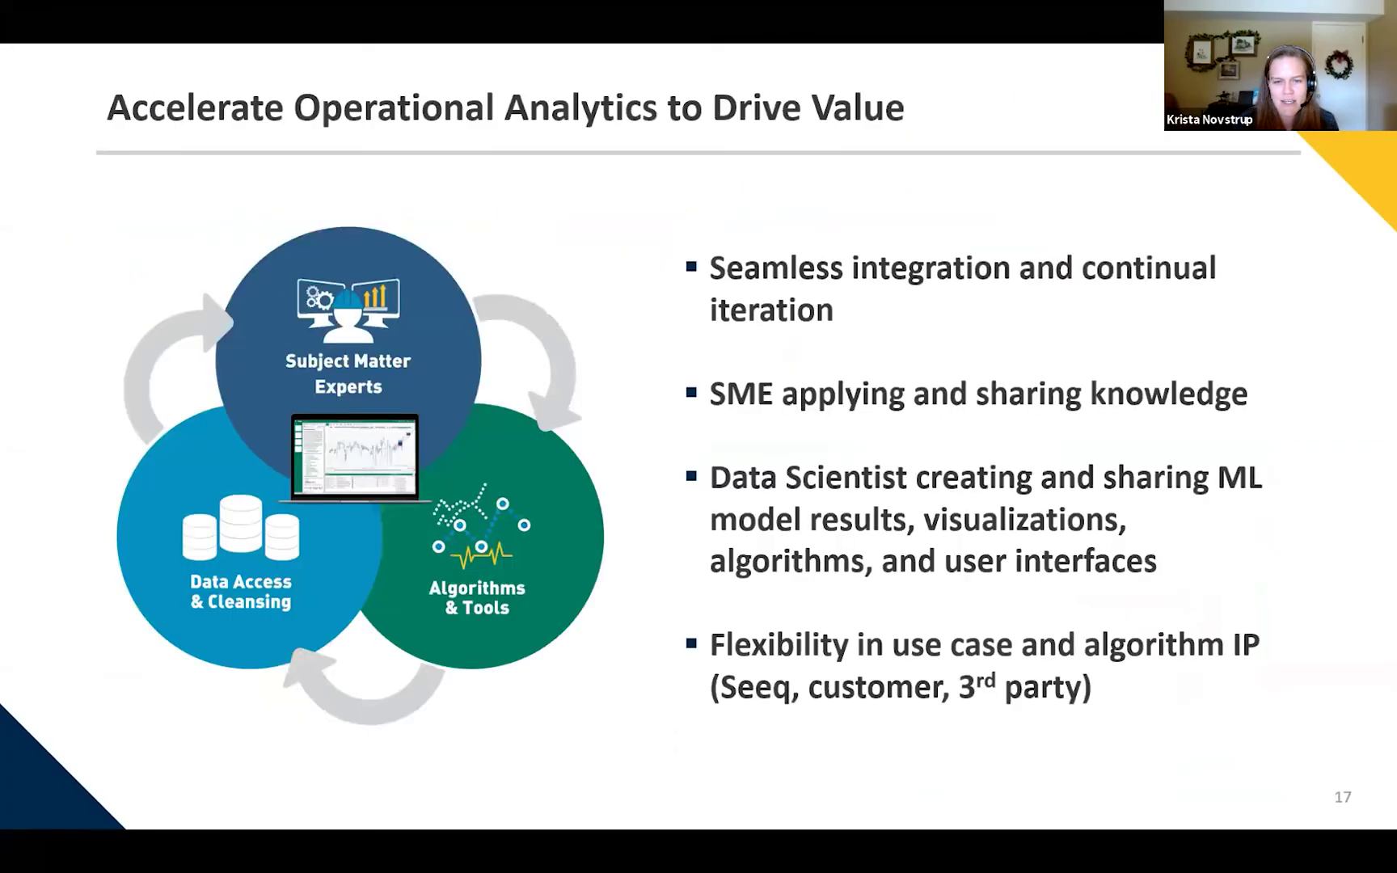